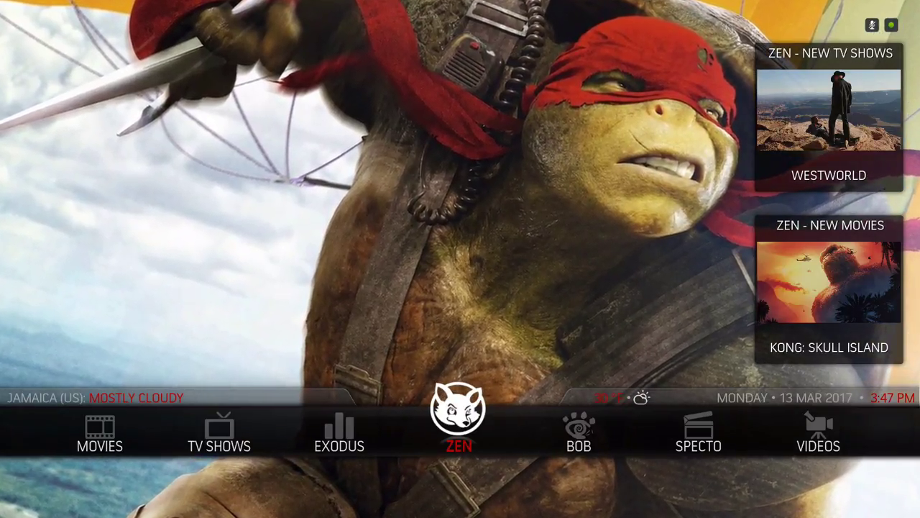
- Look through the home menu sections between Movies and Bob, including their featured movie and TV show widgets
key("Left")
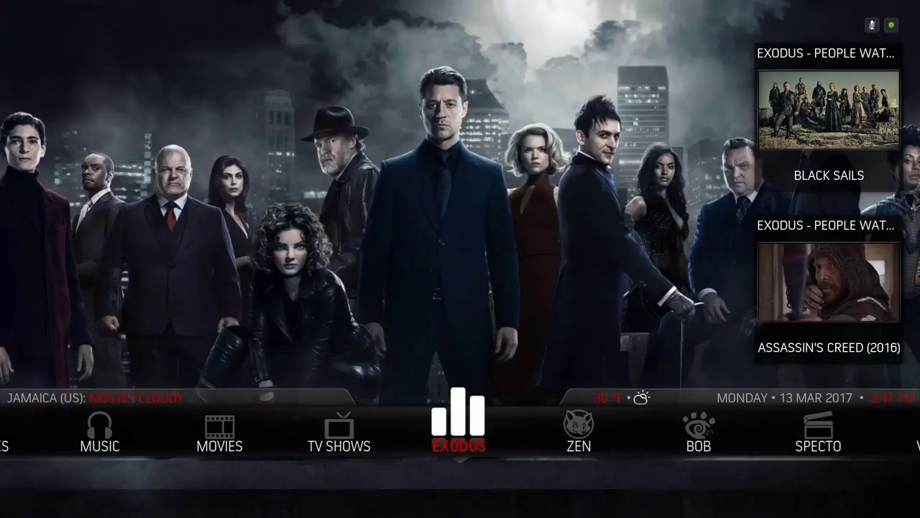
key("Right")
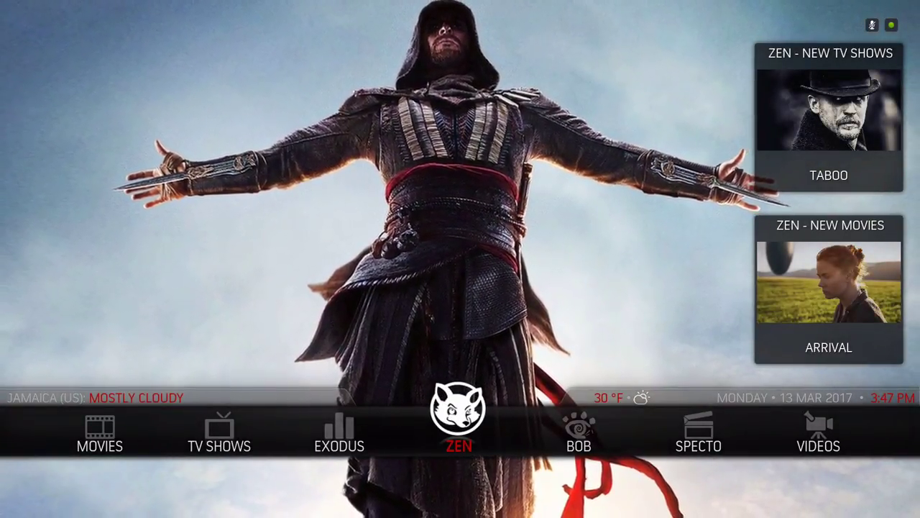
key("Right")
key("Left")
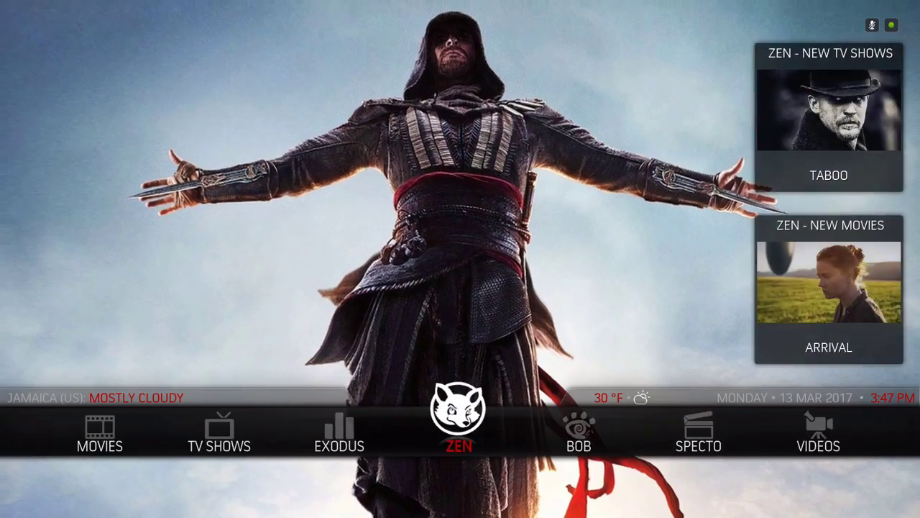
key("Left")
key("Left")
key("Left")
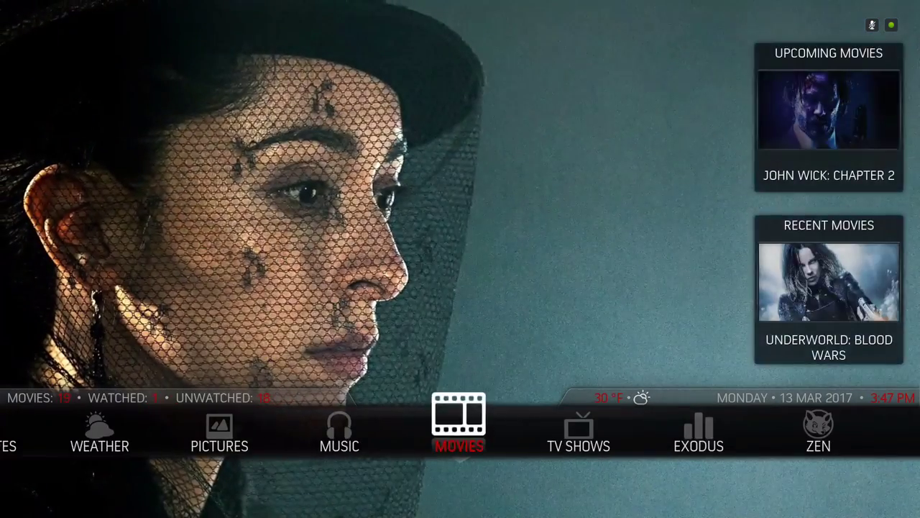
key("Left")
key("Right")
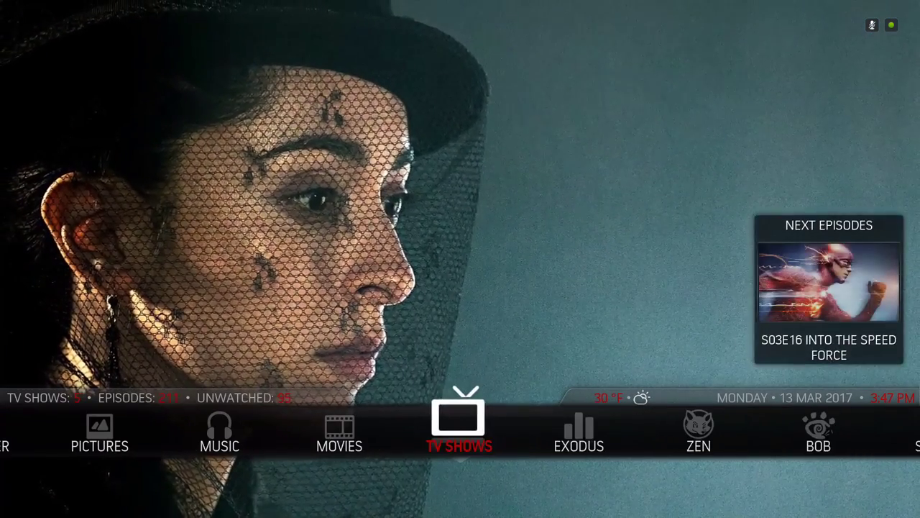
key("Right")
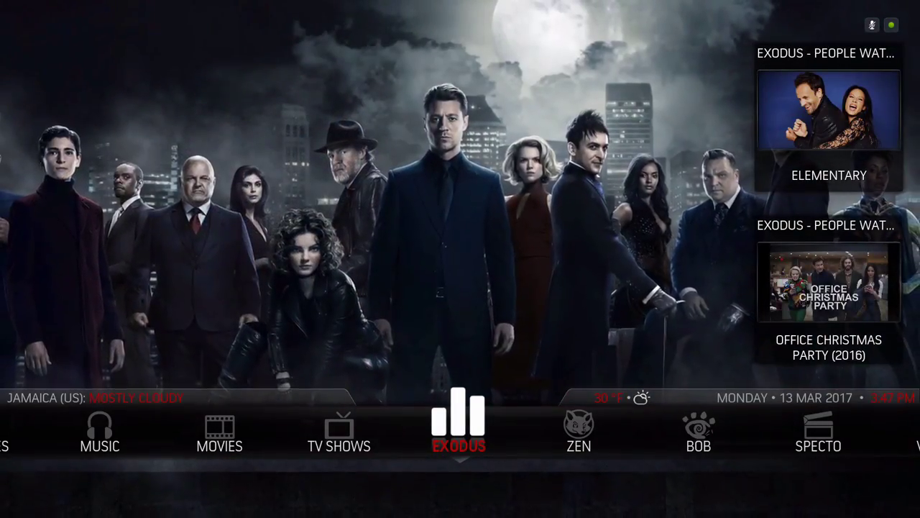
- Examine the movie and TV show lists in the two Exodus People Watching widgets on the home screen
key("Up")
key("Up")
key("Up")
key("Up")
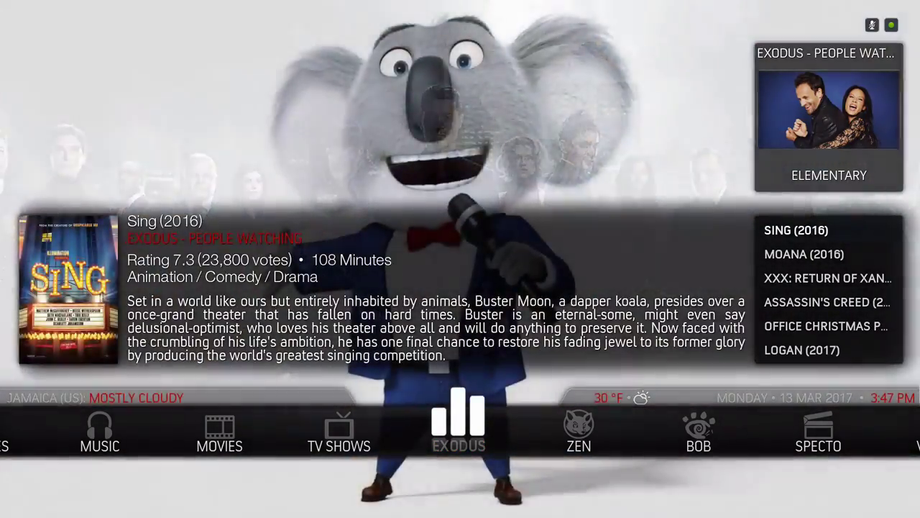
key("Down")
key("Down")
key("Down")
key("Up")
key("Up")
key("Up")
key("Up")
key("Up")
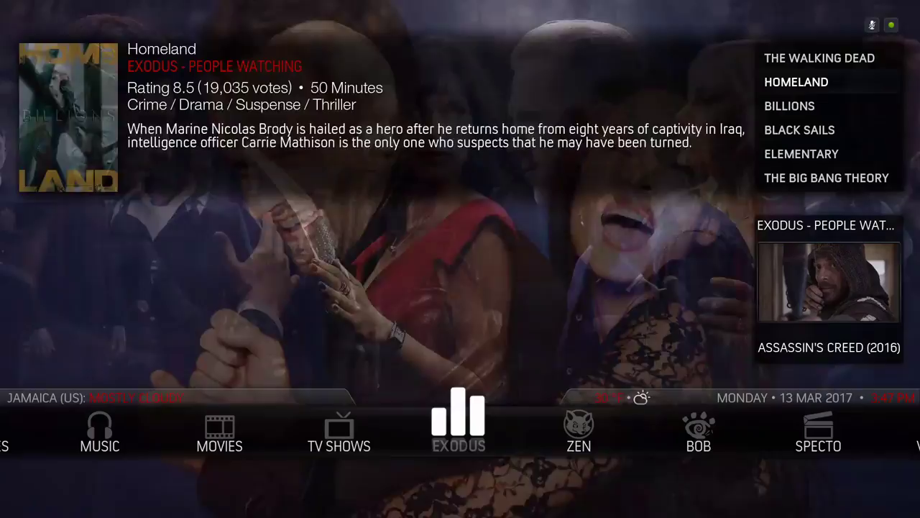
key("Down")
key("Down")
key("Down")
key("Down")
key("Down")
key("Down")
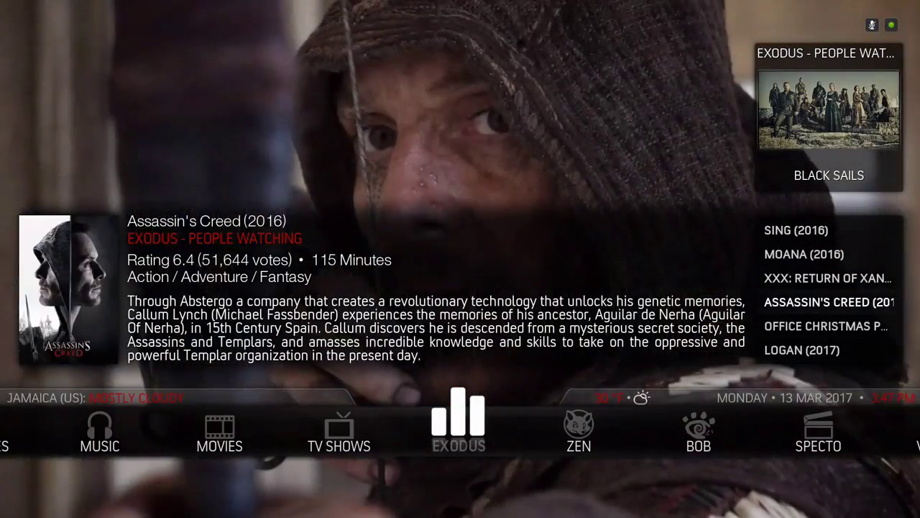
key("Down")
key("Down")
key("Down")
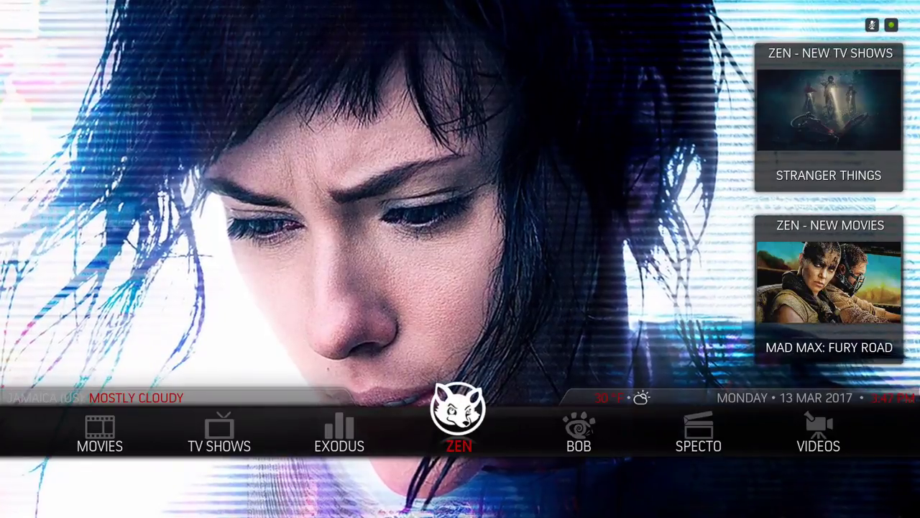
- Look through the remaining home menu sections from Zen past Videos, Favourites and Pictures around to Exodus
key("Right")
key("Right")
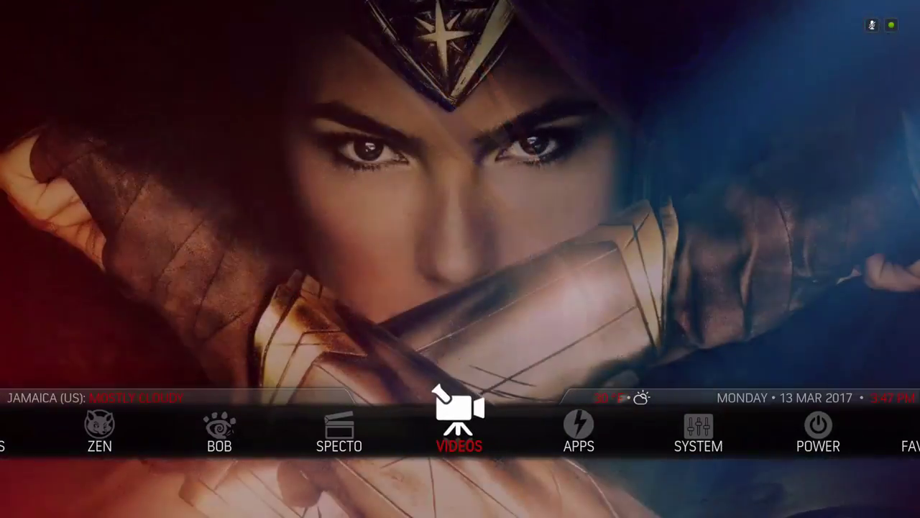
key("Right")
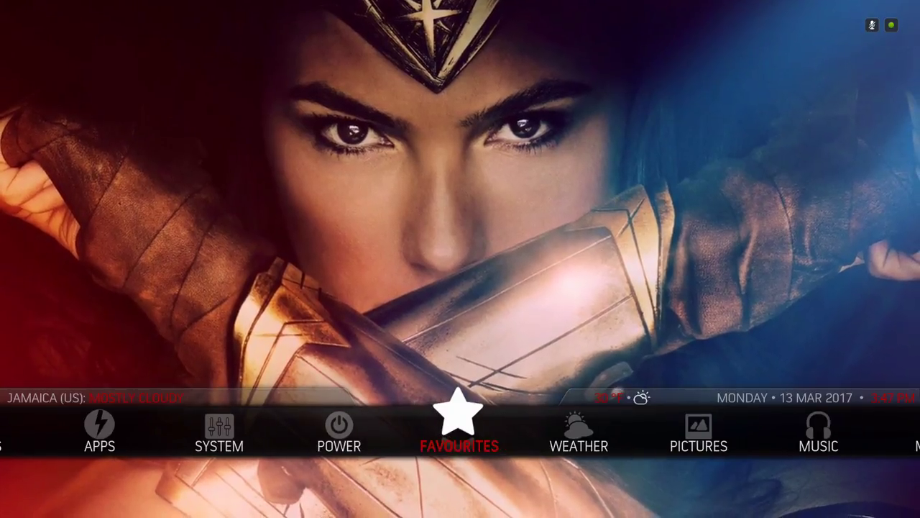
key("Right")
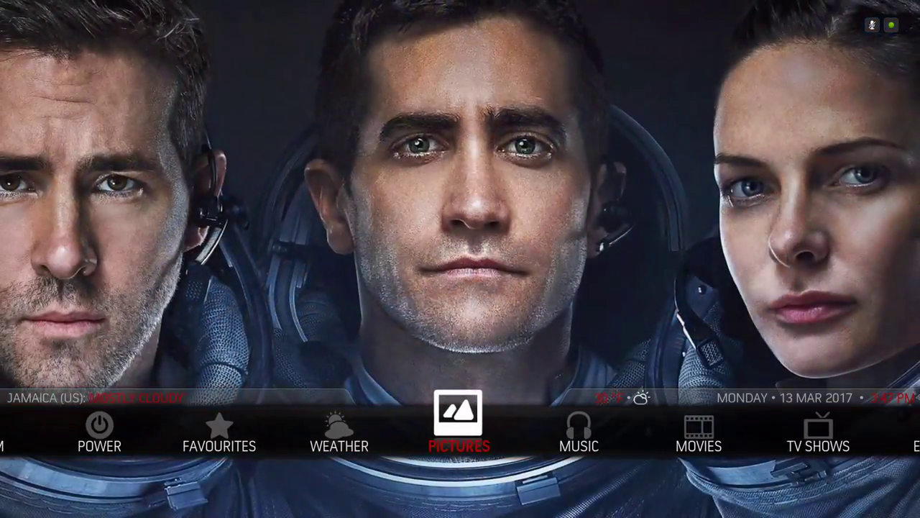
key("Down")
key("Right")
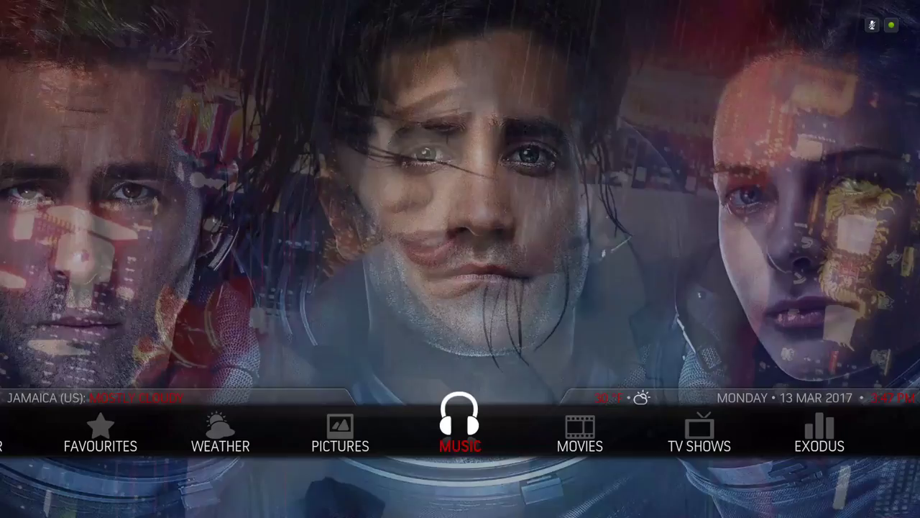
key("Right")
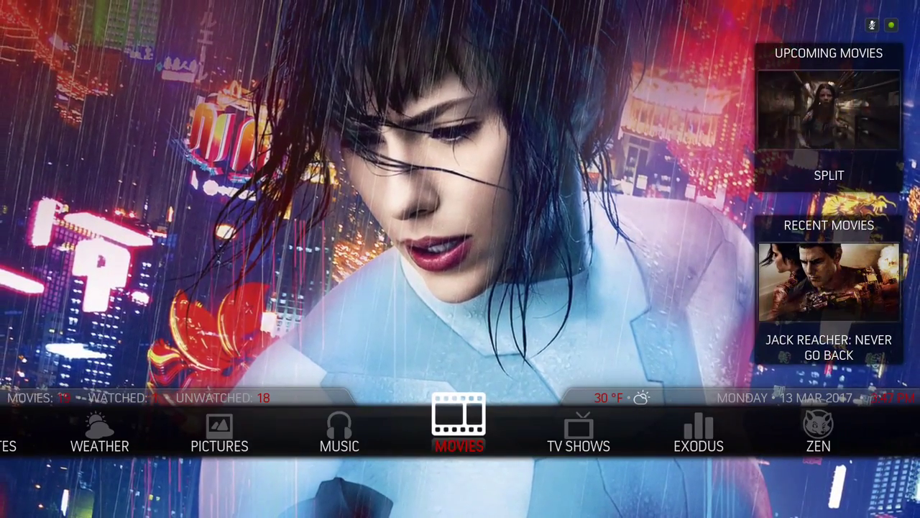
key("Right")
key("Right")
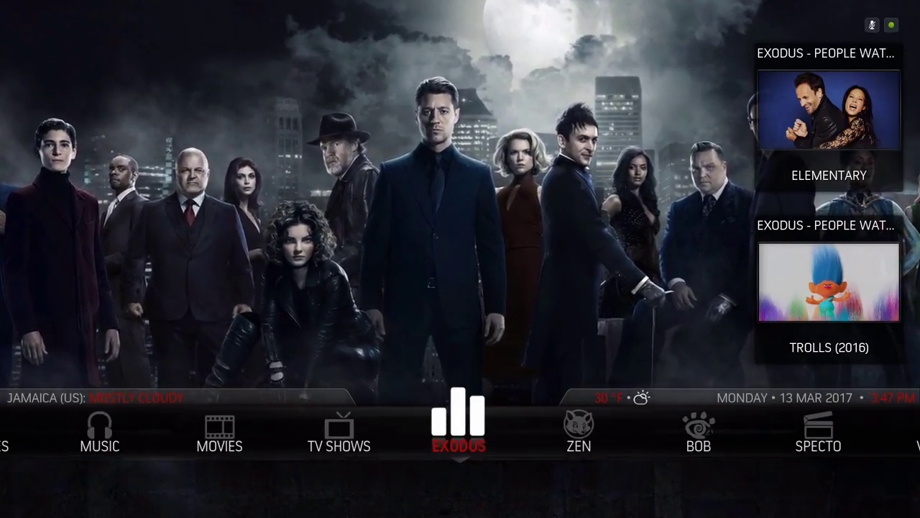
- Open the Skin settings from the System section of the home menu
key("Right")
key("Right")
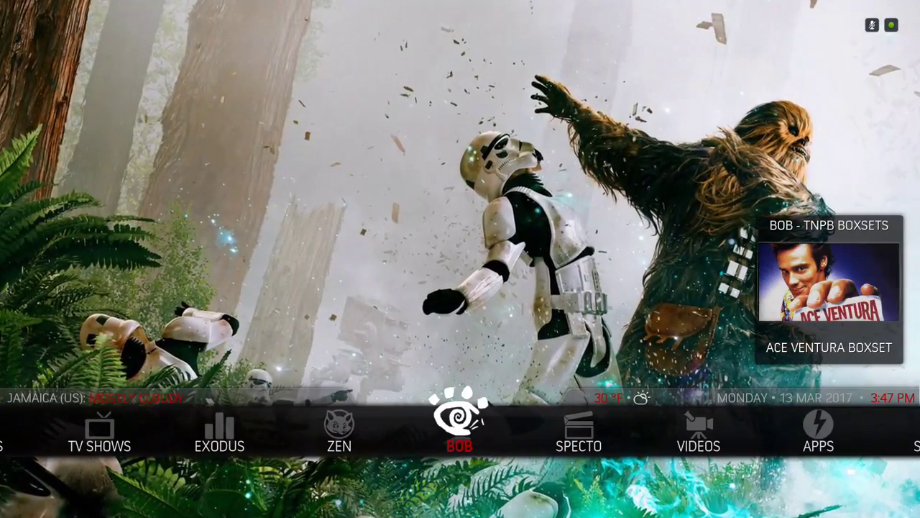
key("Right")
key("Right")
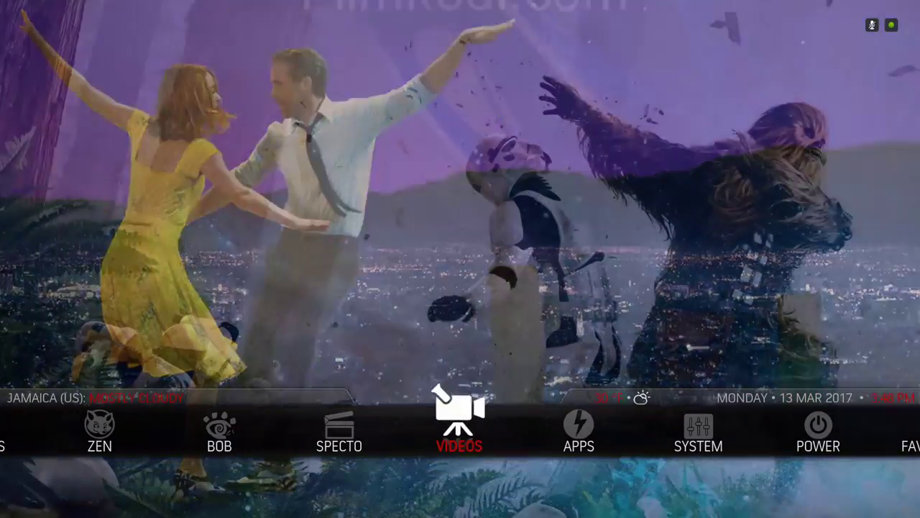
key("Right")
key("Right")
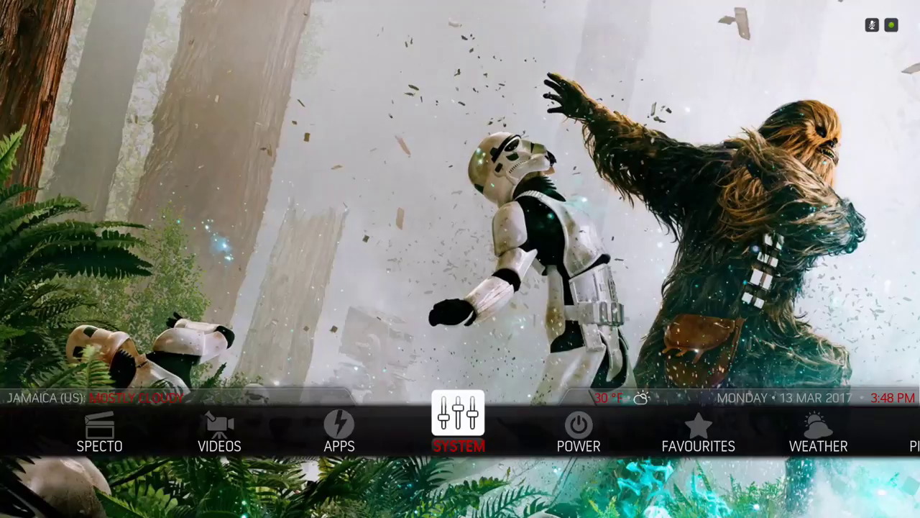
key("Right")
key("Left")
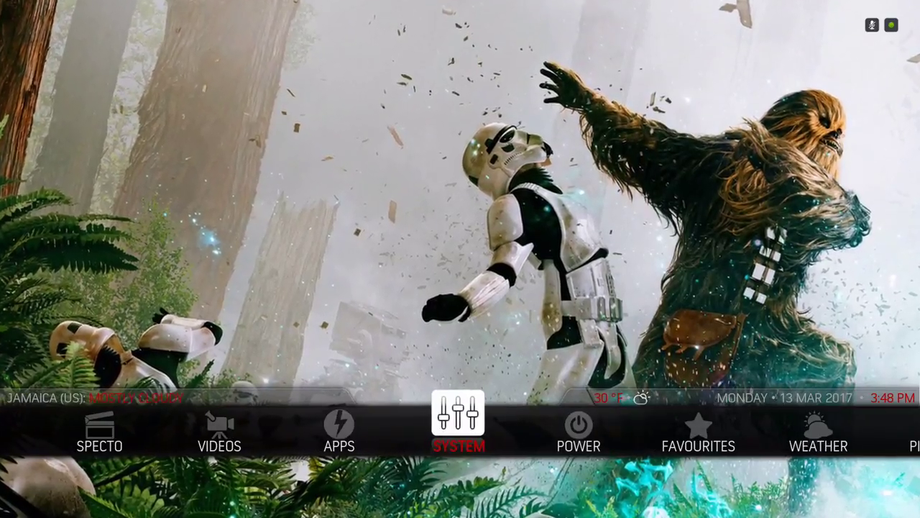
key("Right")
key("Left")
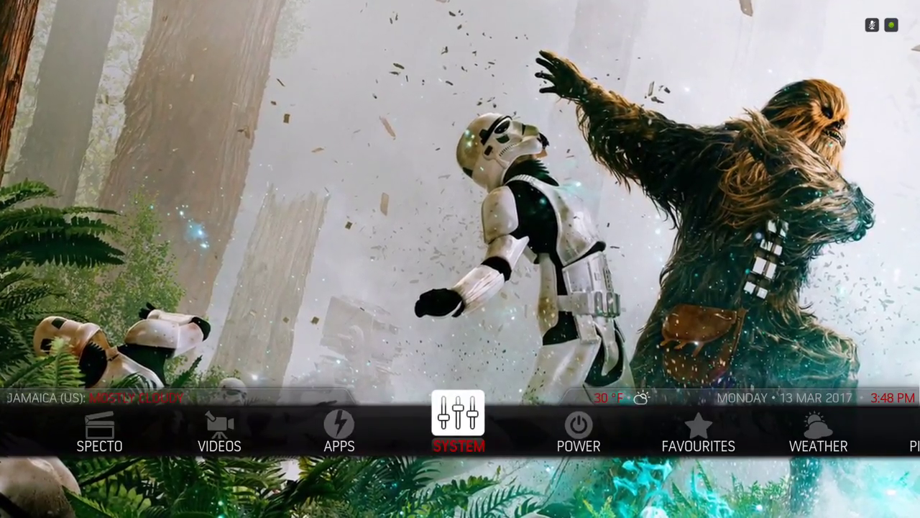
key("Return")
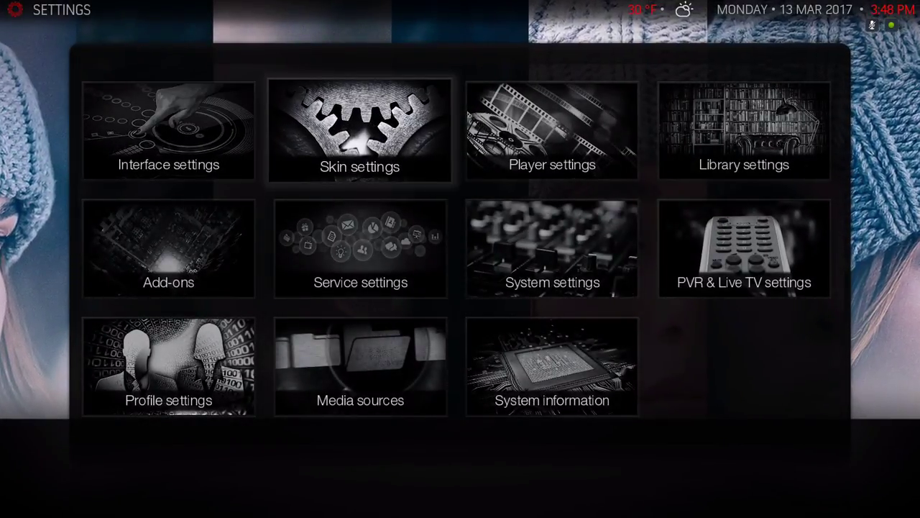
key("Return")
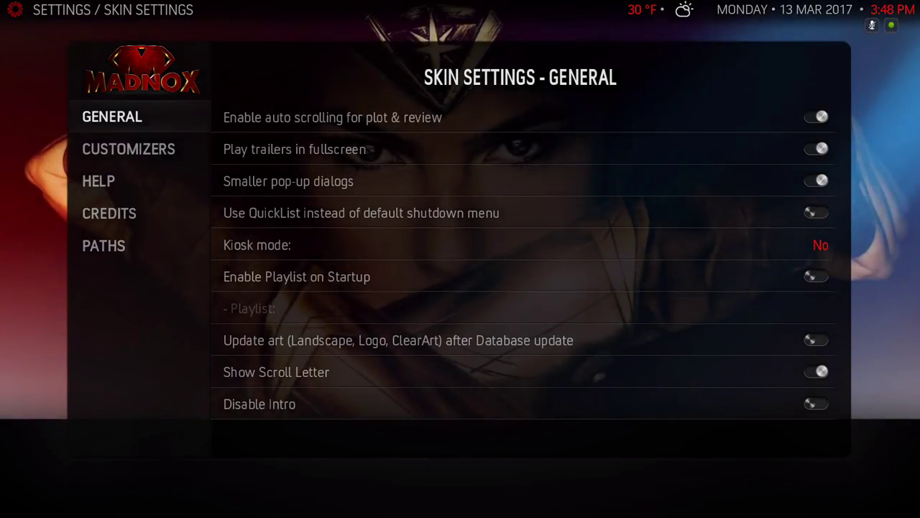
- Examine the General skin settings from auto scrolling for plot & review down to SkinHelper Animated Posters / Backgrounds
key("Right")
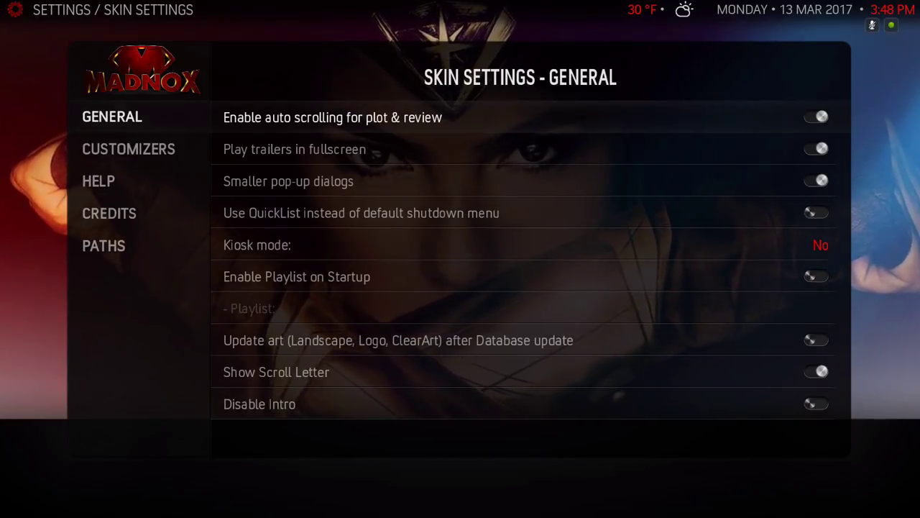
key("Down")
key("Up")
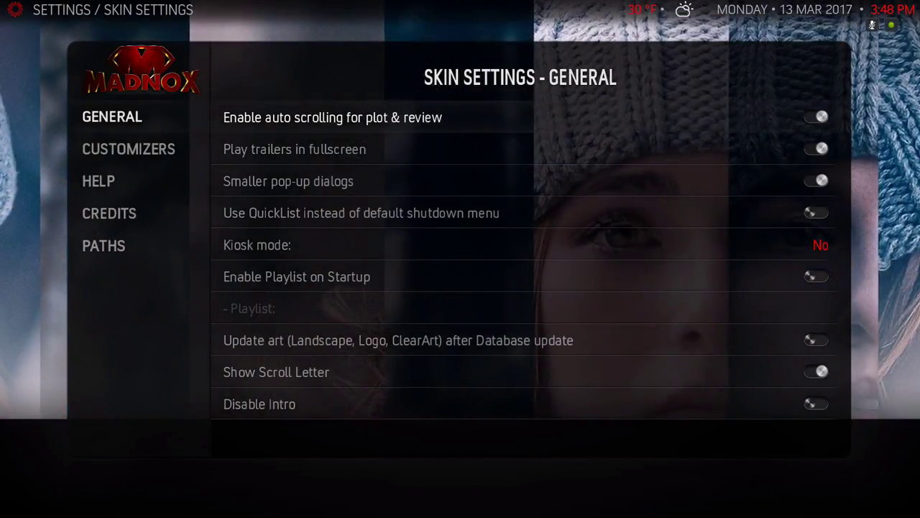
key("Down")
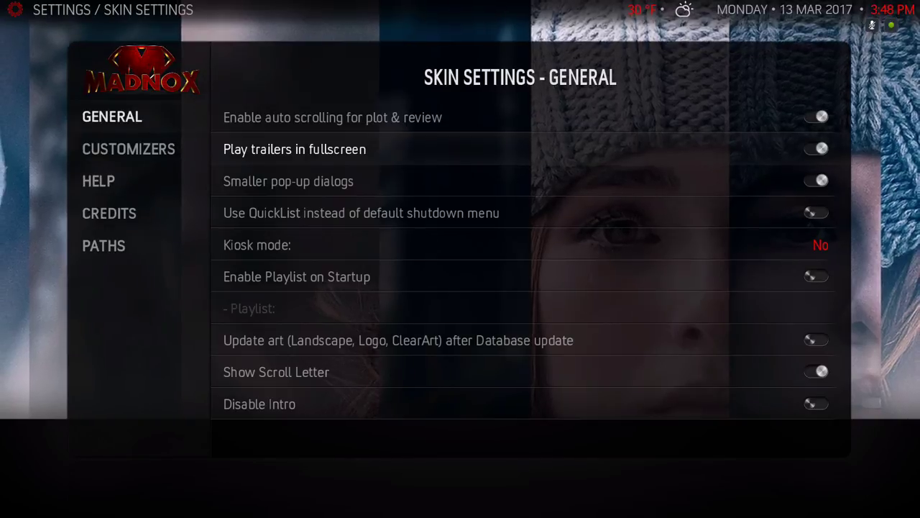
key("Down")
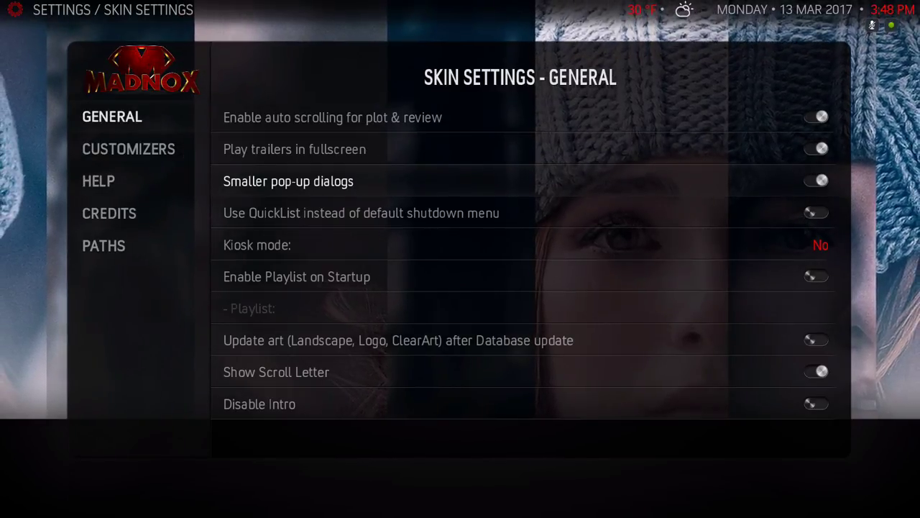
key("Down")
key("Down")
key("Down")
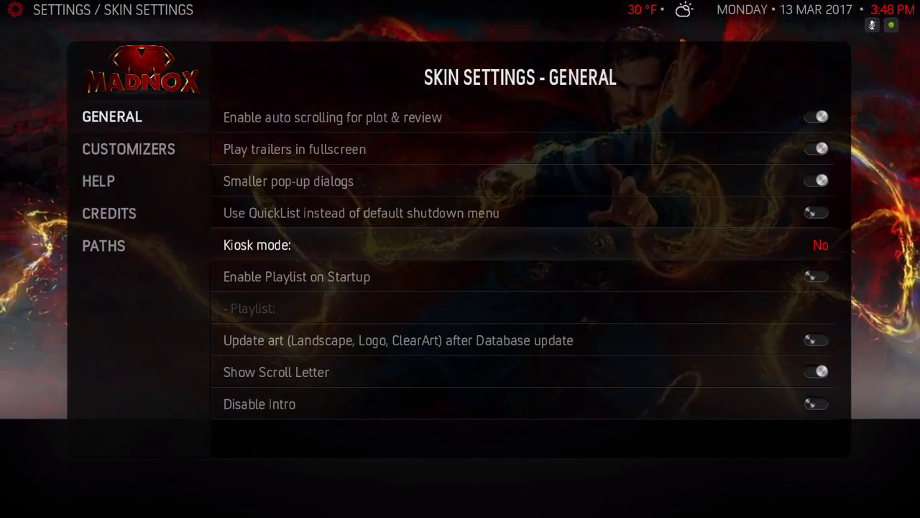
key("Down")
key("Down")
key("Down")
key("Down")
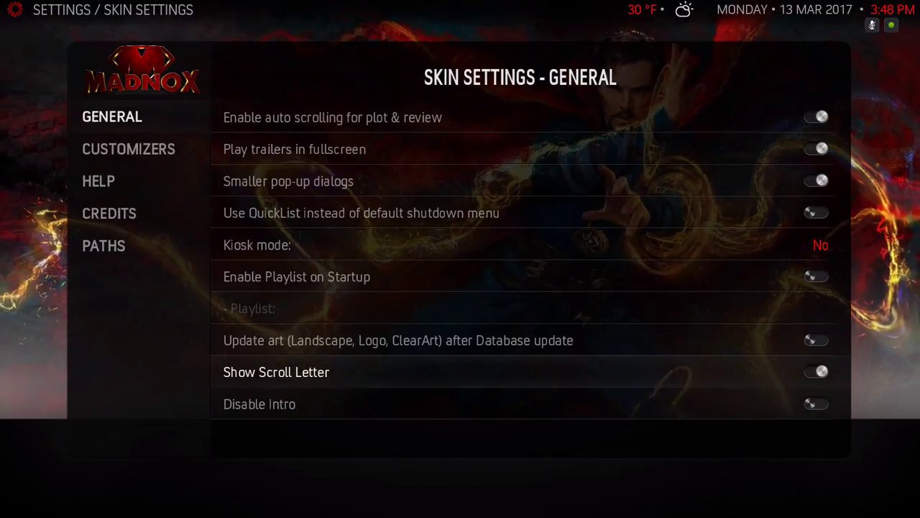
key("Up")
key("Up")
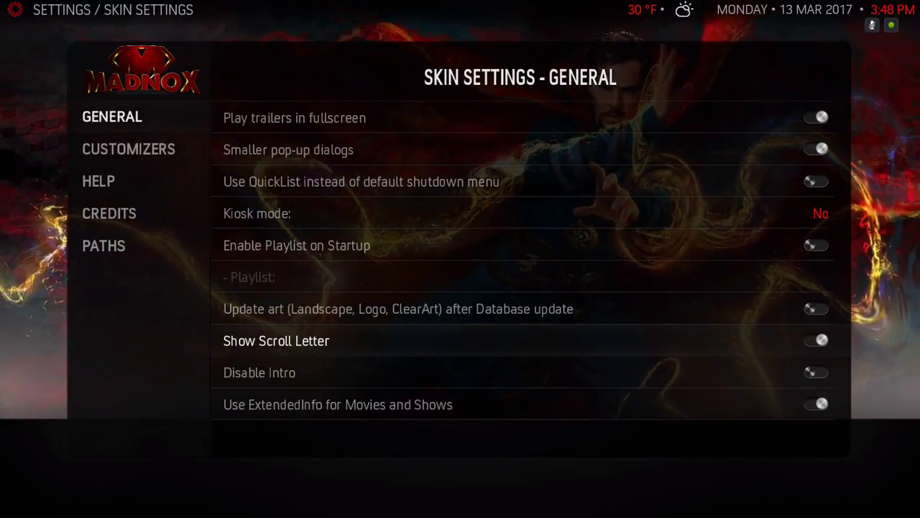
key("Down")
key("Down")
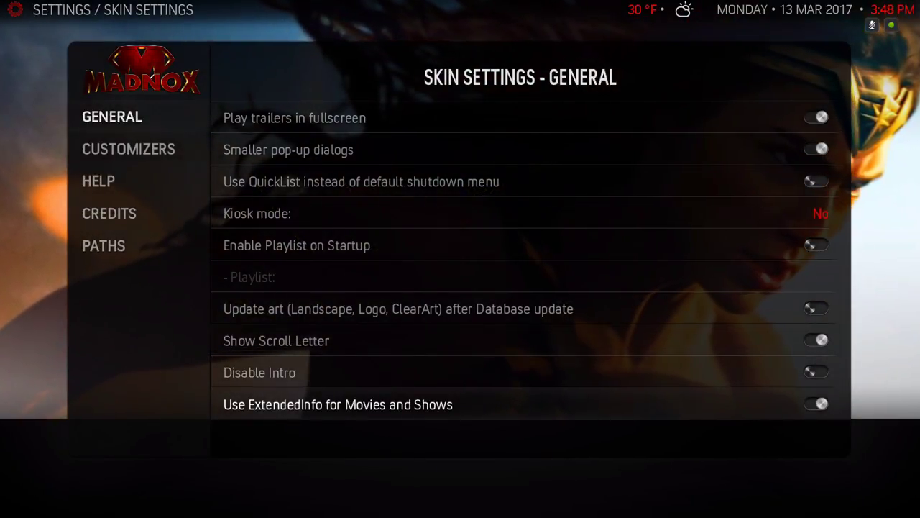
key("Down")
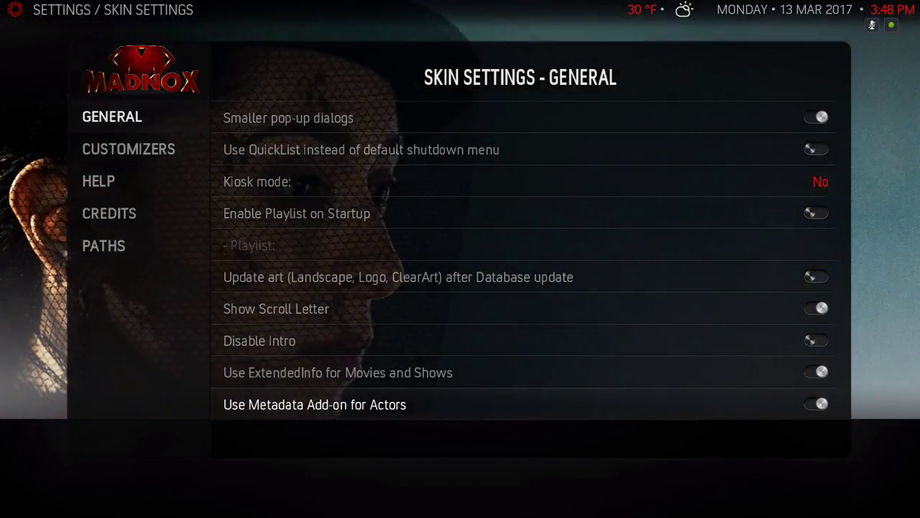
key("Down")
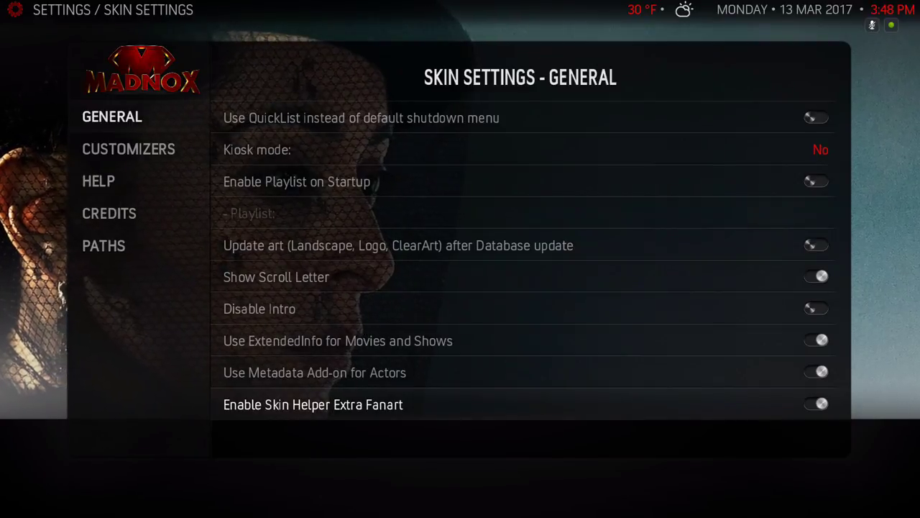
key("Down")
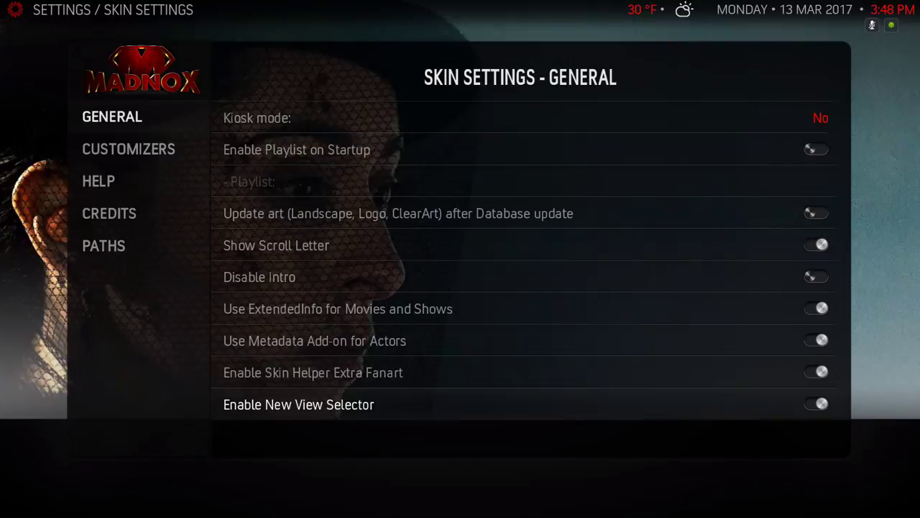
key("Down")
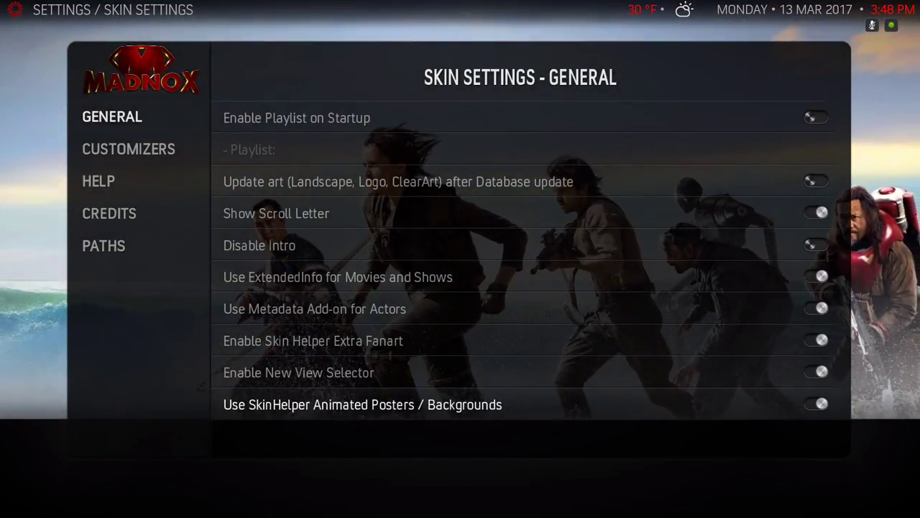
- Examine the rest of the General skin settings down to Enable 'Alphabet' Scrollbar and back through the list
key("Down")
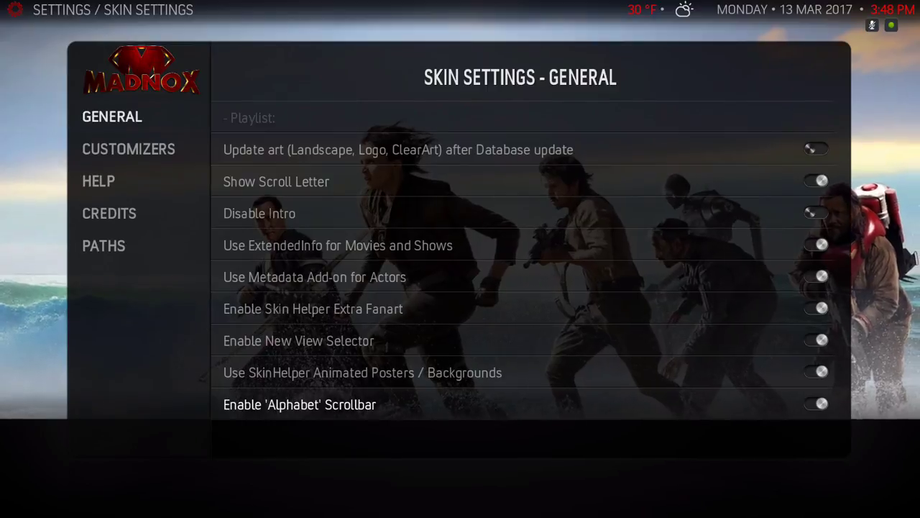
key("Down")
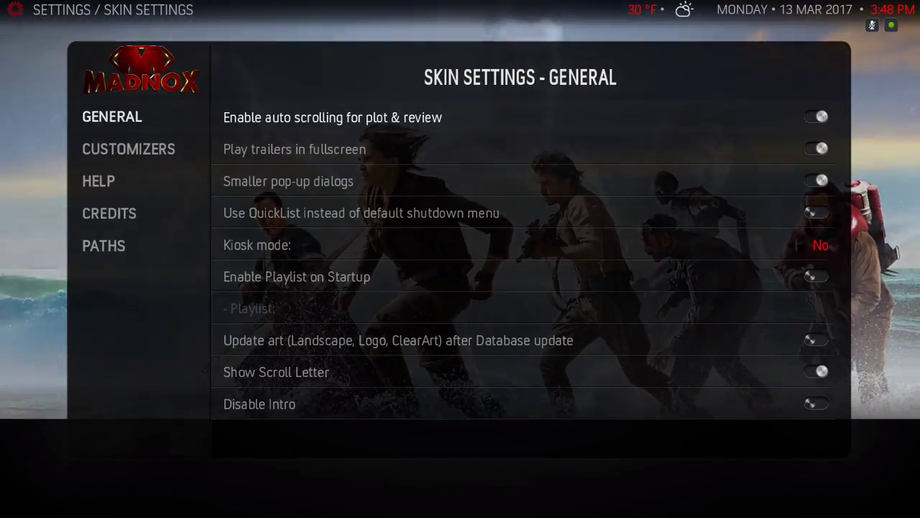
key("Up")
key("Up")
key("Up")
key("Up")
key("Up")
key("Up")
key("Up")
key("Up")
key("Up")
key("Up")
key("Up")
key("Up")
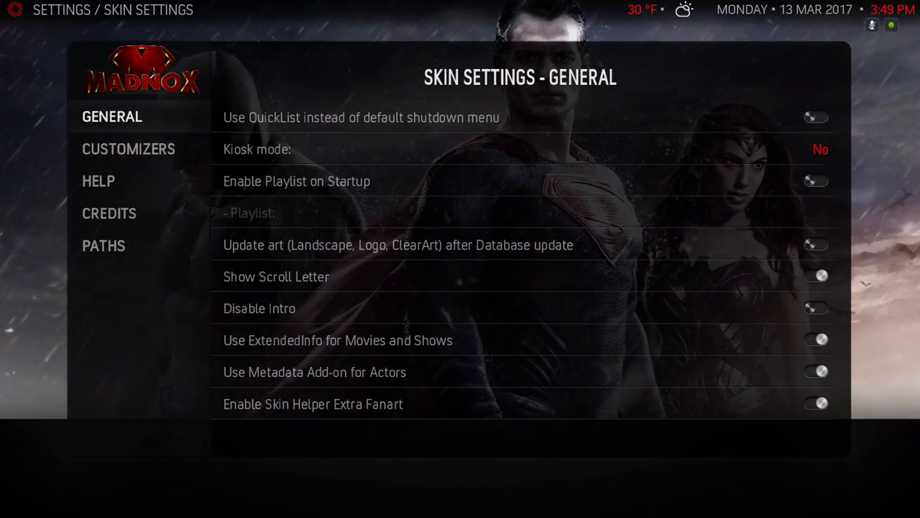
- Open the Aeon MadNox main menu setup from the Customizers skin settings
key("Down")
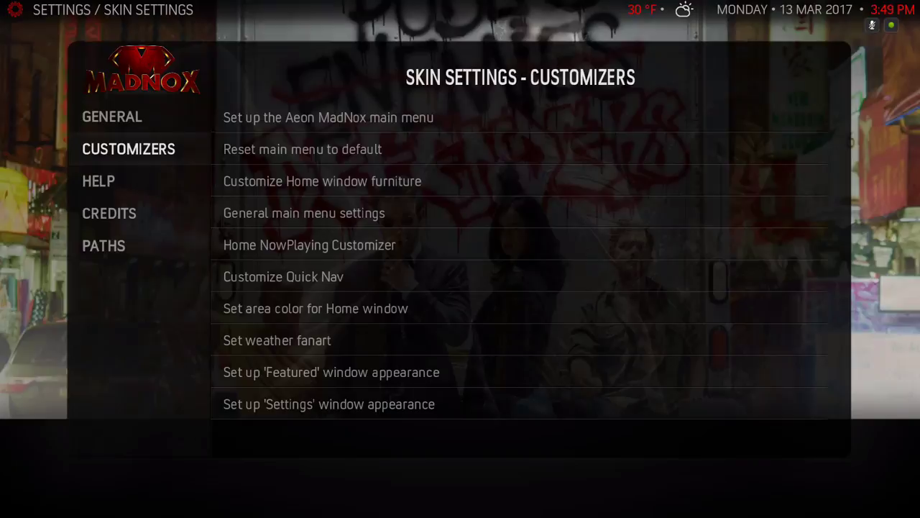
key("Right")
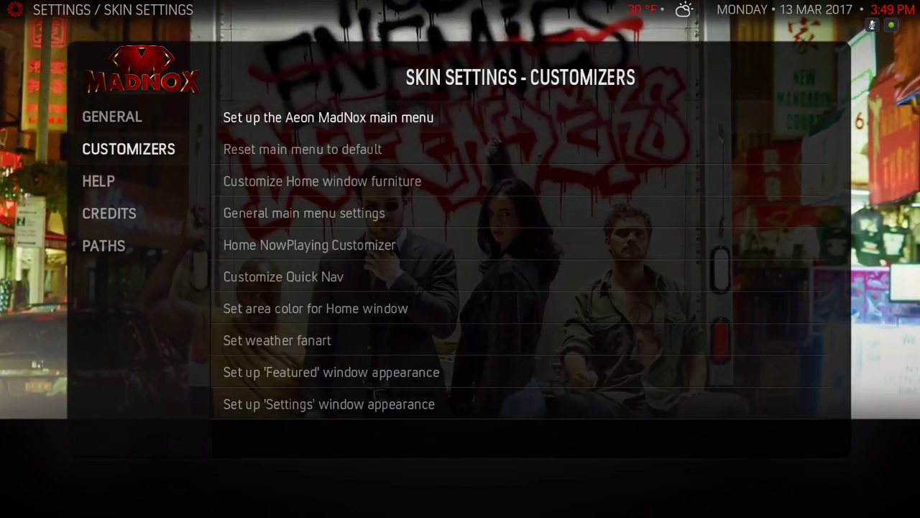
key("Return")
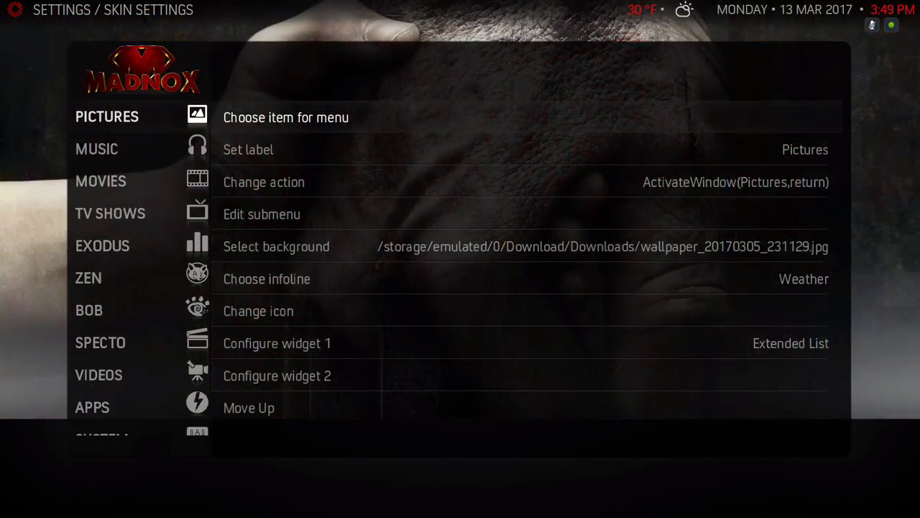
- Examine the main menu entries and their settings, from Pictures through Specto and Bob to Music Videos
key("Down")
key("Down")
key("Down")
key("Down")
key("Down")
key("Down")
key("Down")
key("Down")
key("Down")
key("Down")
key("Down")
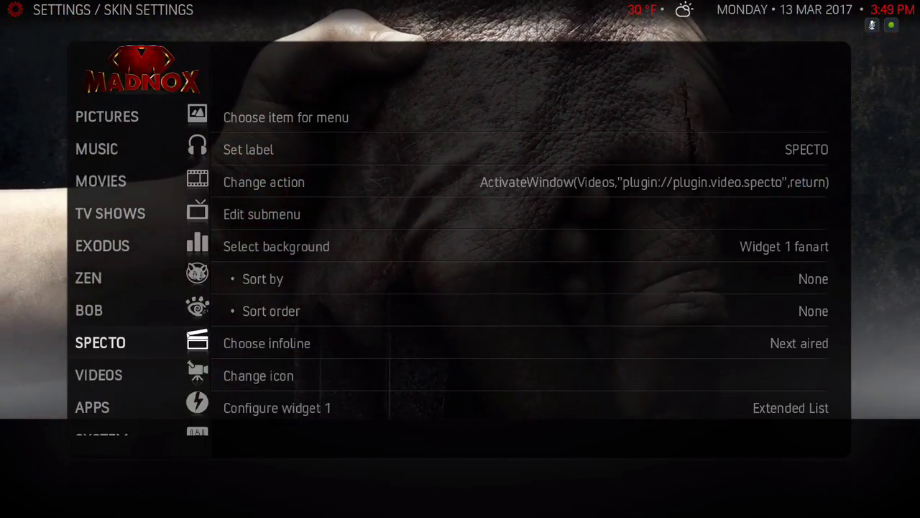
key("Up")
key("Up")
key("Up")
key("Up")
key("Up")
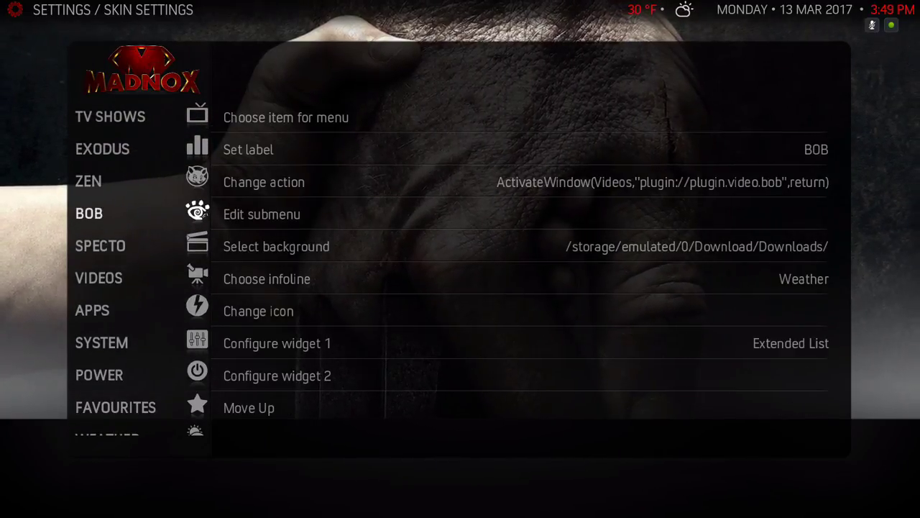
key("Down")
key("Up")
key("Down")
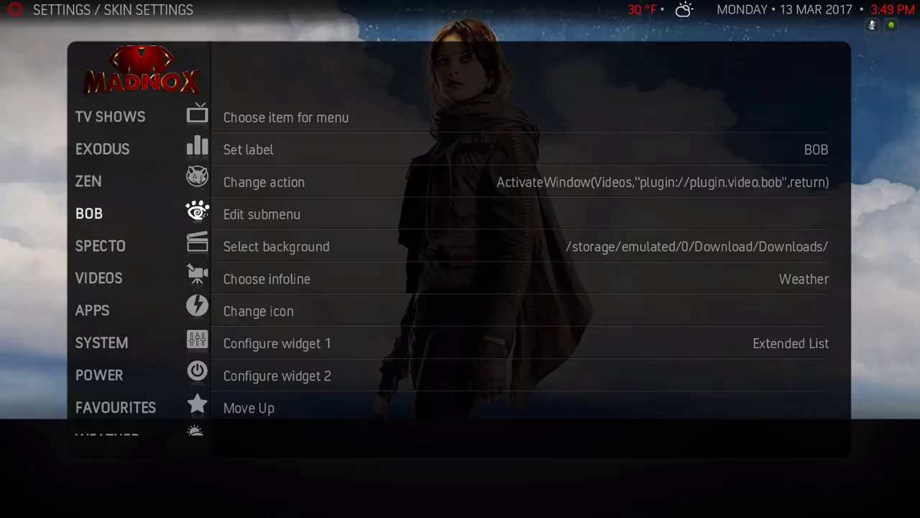
key("Up")
key("Up")
key("Up")
key("Up")
key("Up")
key("Up")
key("Up")
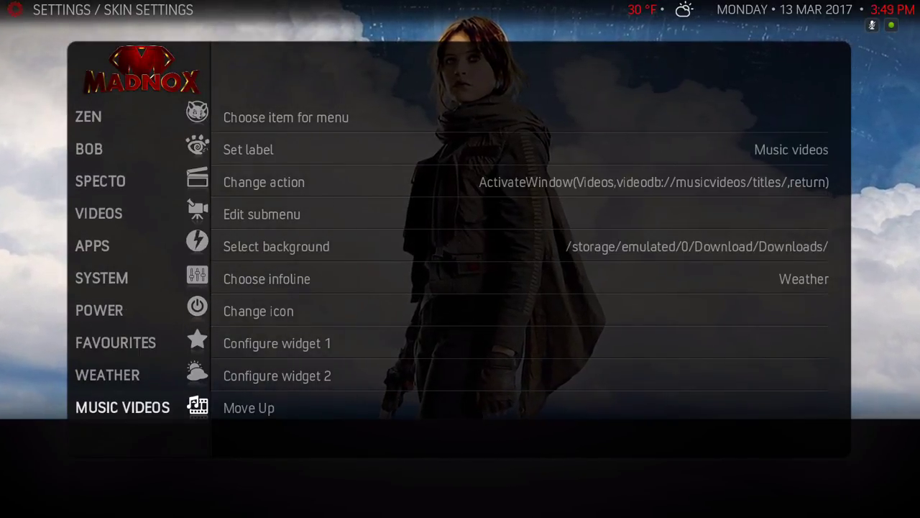
key("Down")
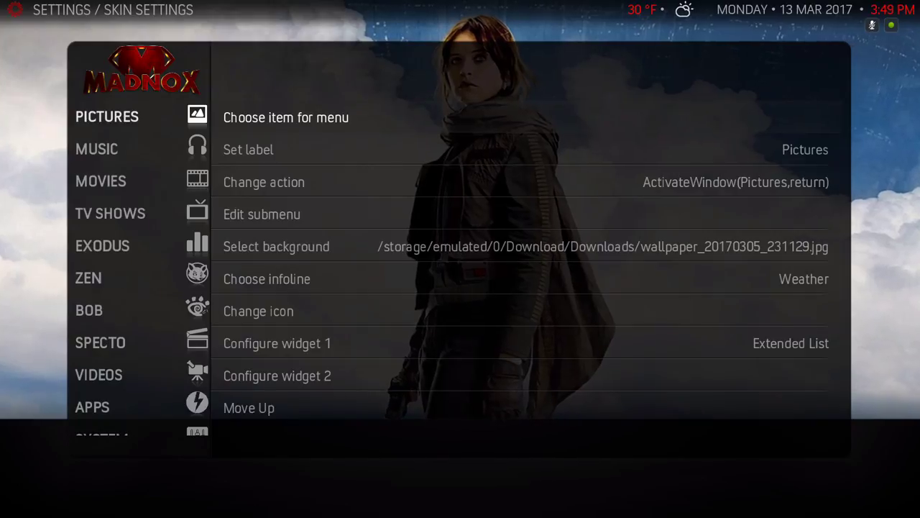
- Add a new main menu item directly after Pictures
key("Down")
key("Down")
key("Down")
key("Down")
key("Down")
key("Down")
key("Down")
key("Down")
key("Down")
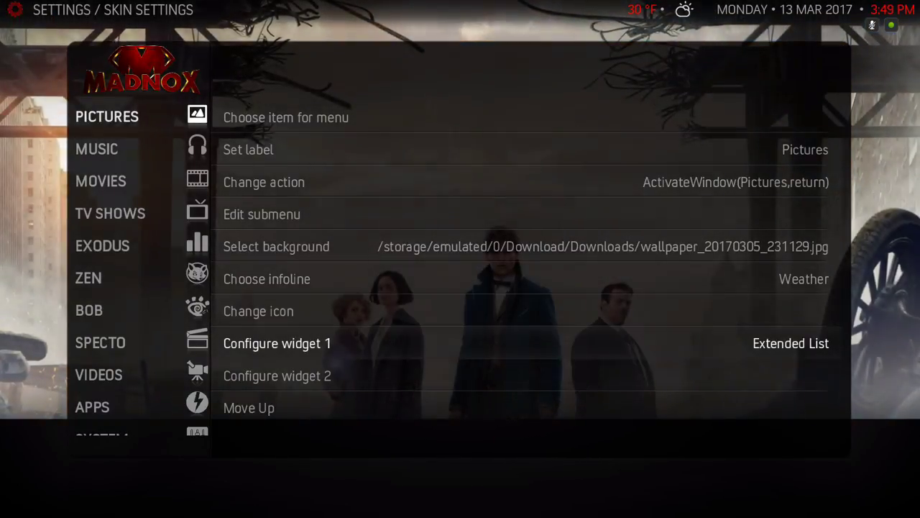
key("Down")
key("Down")
key("Up")
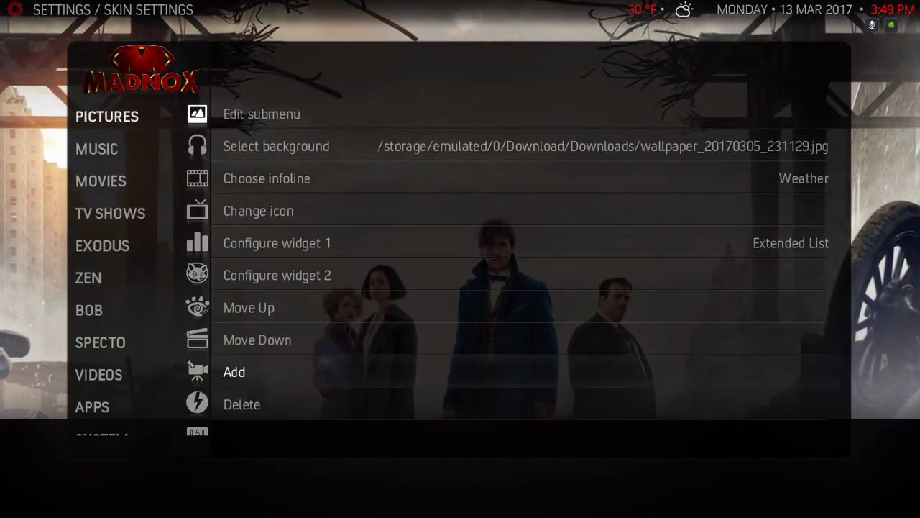
key("Return")
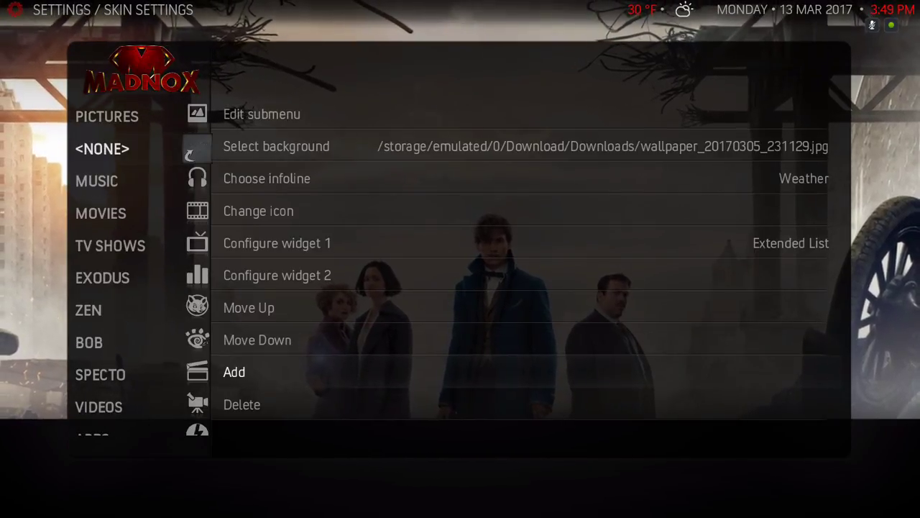
- Open the action choices for the new <None> menu item
key("Up")
key("Up")
key("Up")
key("Up")
key("Up")
key("Up")
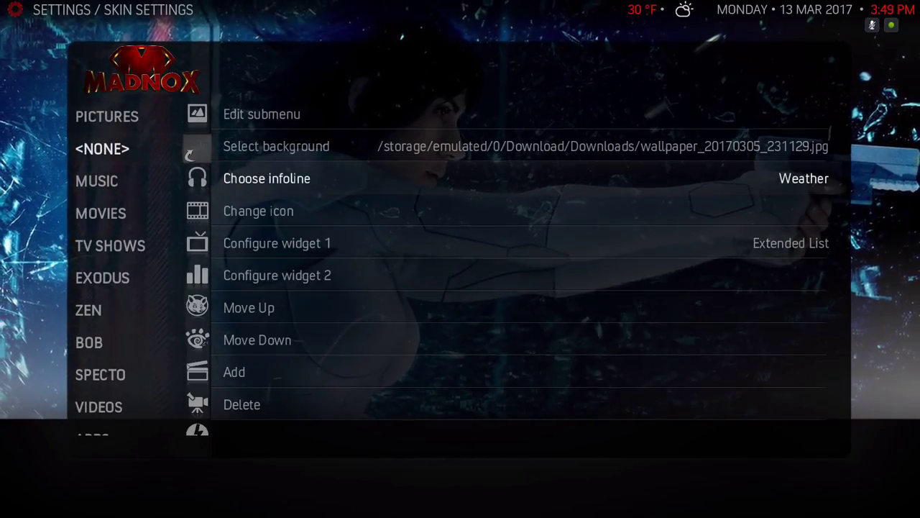
key("Up")
key("Return")
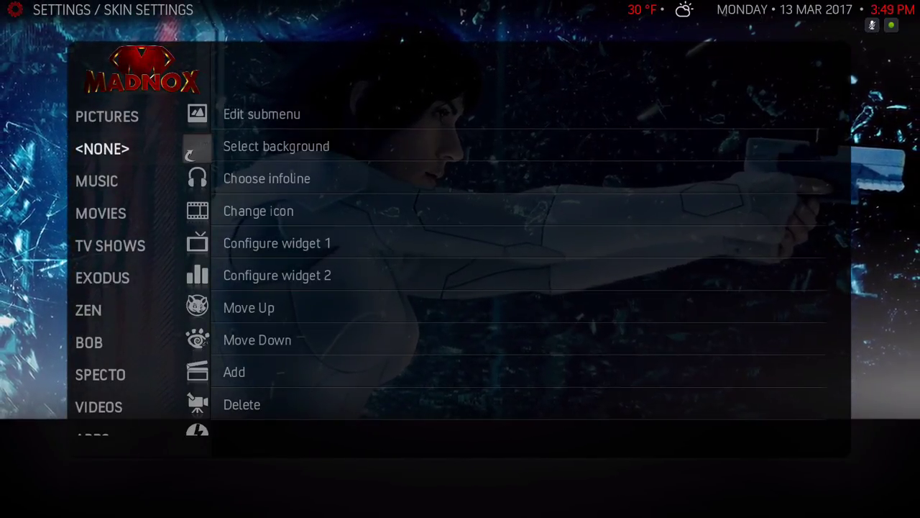
key("Up")
key("Up")
key("Up")
key("Up")
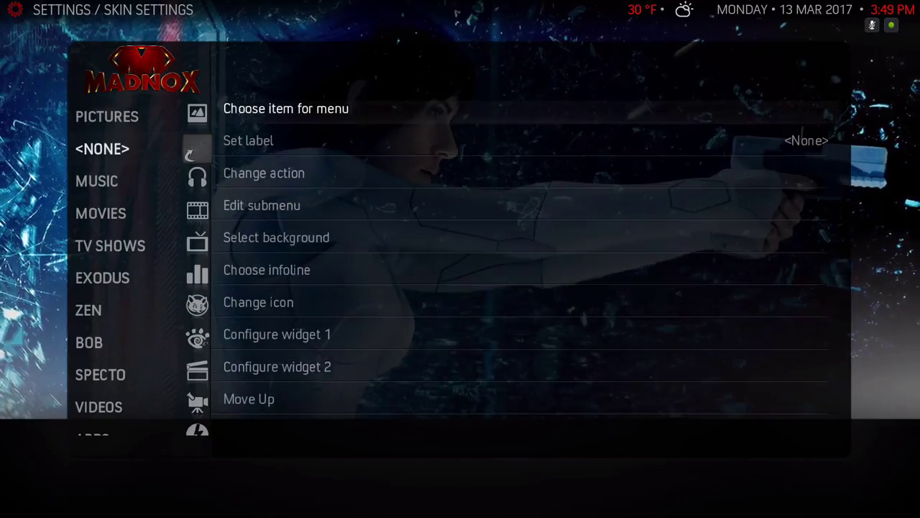
key("Down")
key("Down")
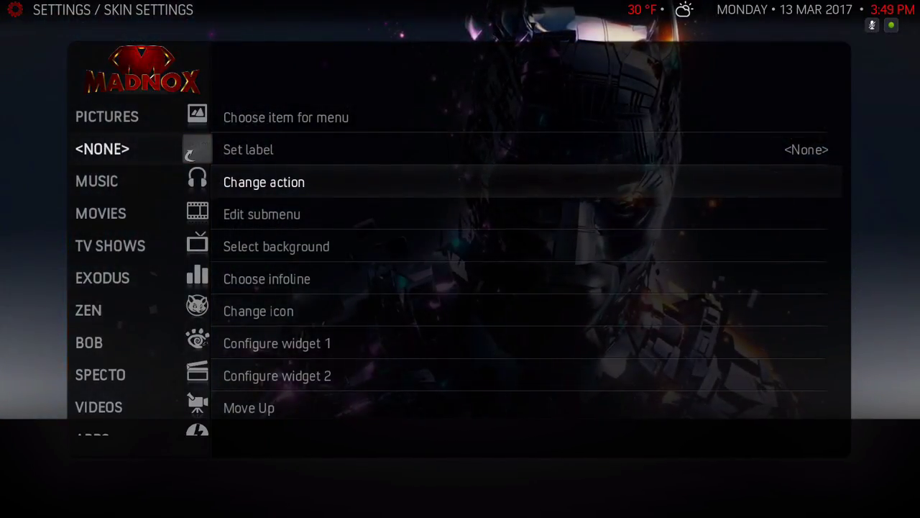
key("Return")
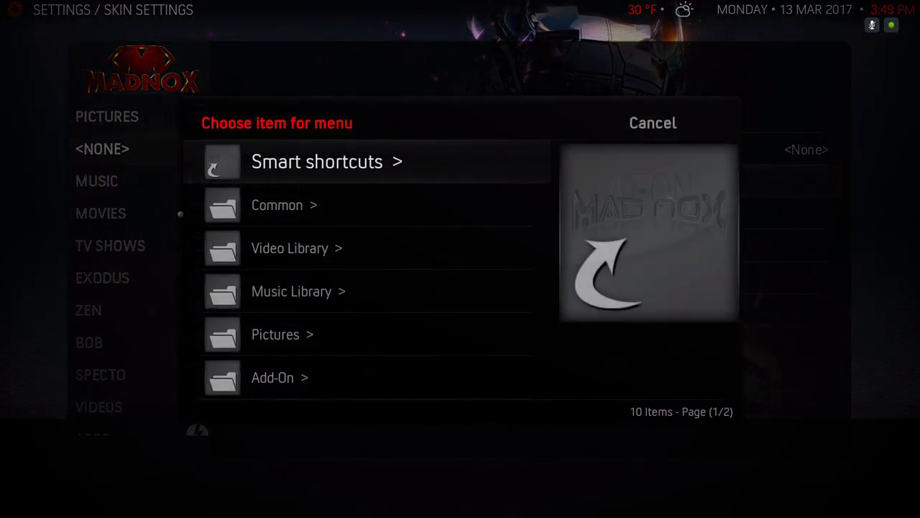
- Browse the action choices to the Video Add-On category within Add-On
key("Down")
key("Down")
key("Down")
key("Down")
key("Down")
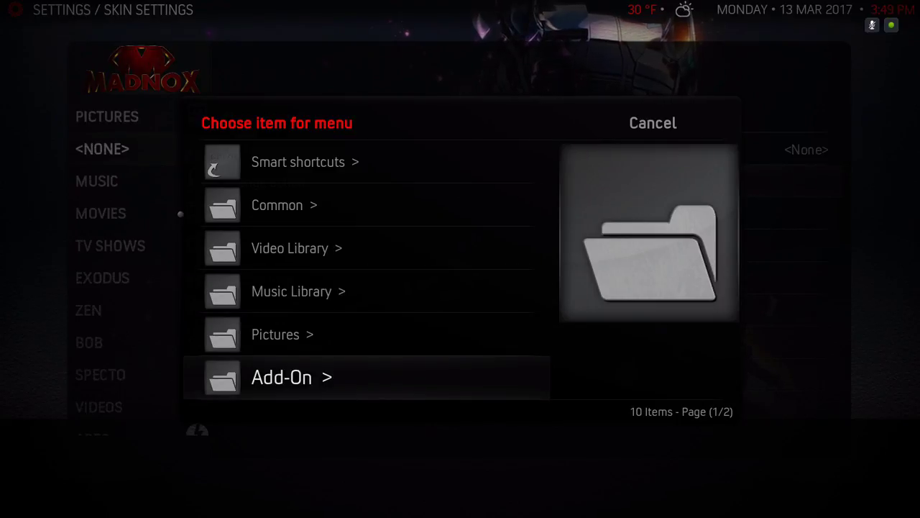
key("Down")
key("Down")
key("Up")
key("Up")
key("Return")
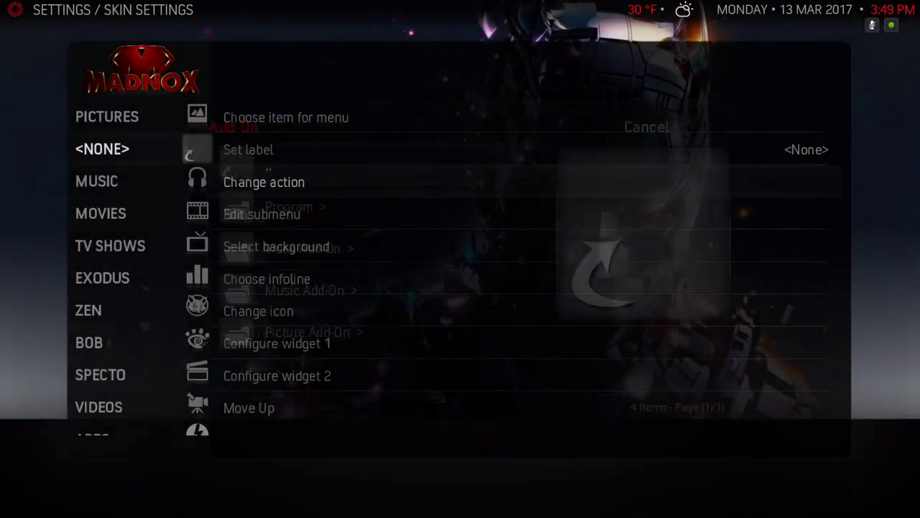
key("Down")
key("Down")
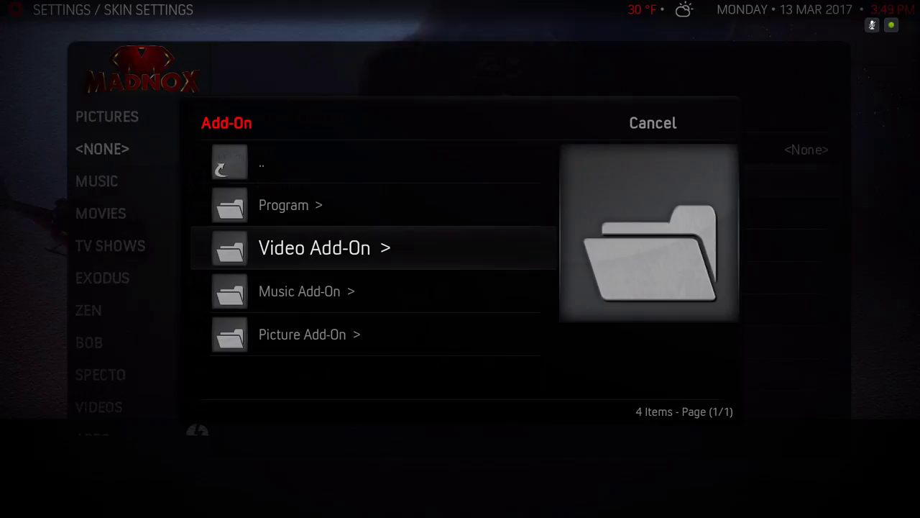
key("Return")
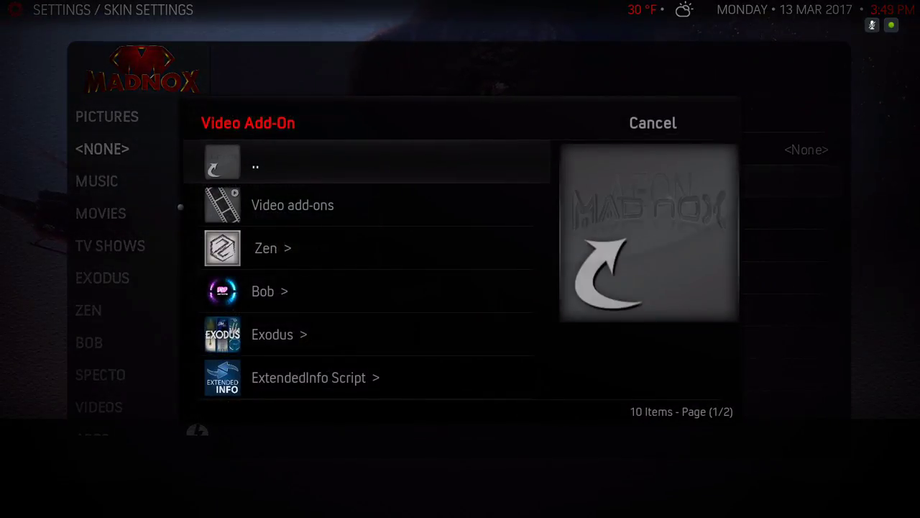
- Look through the available video add-ons from Zen and Bob to YouTube
key("Down")
key("Down")
key("Down")
key("Down")
key("Down")
key("Down")
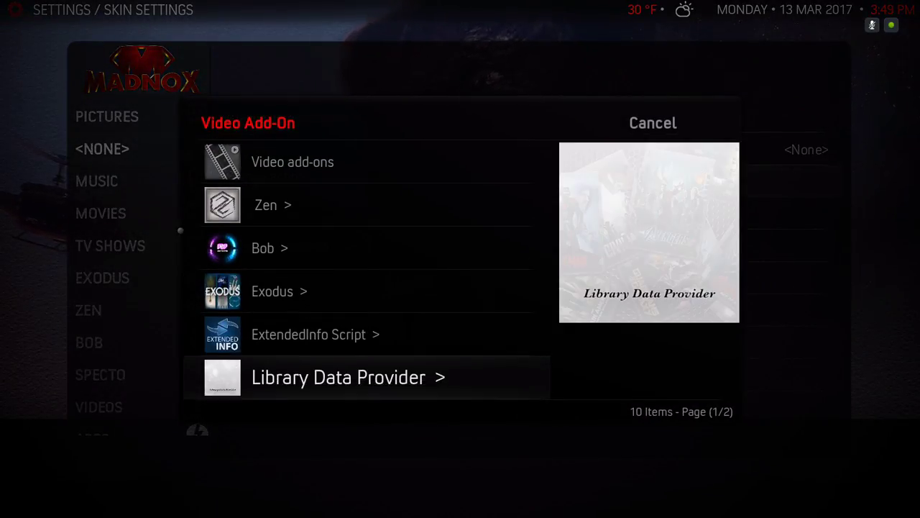
key("Up")
key("Up")
key("Up")
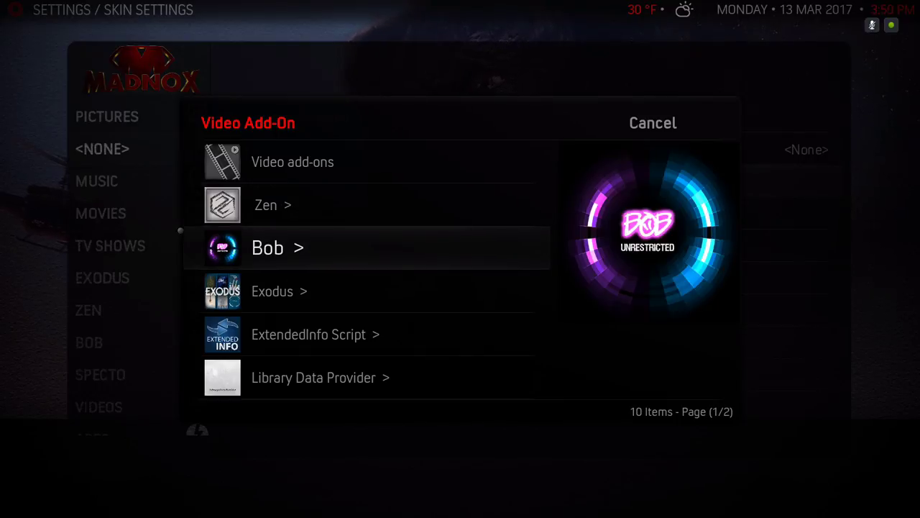
key("Down")
key("Down")
key("Down")
key("Down")
key("Down")
key("Down")
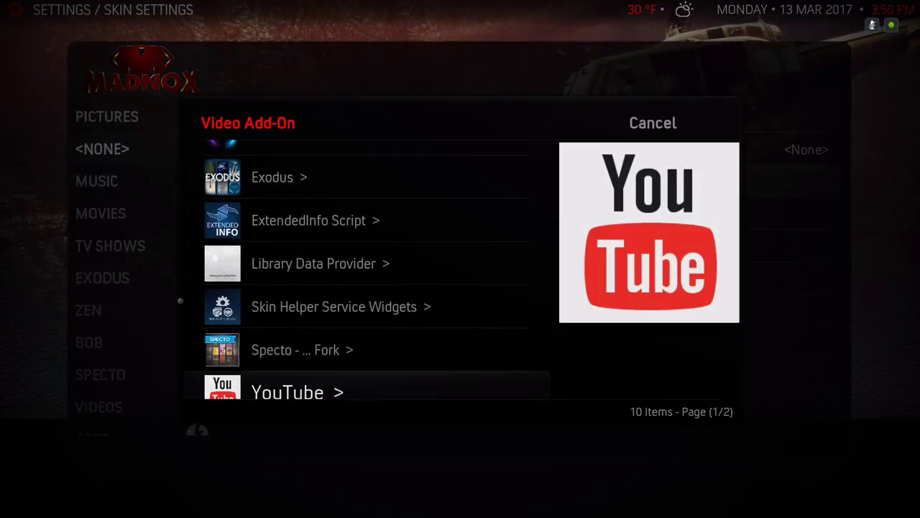
key("Up")
key("Up")
key("Up")
key("Up")
key("Up")
key("Up")
key("Up")
key("Up")
key("Up")
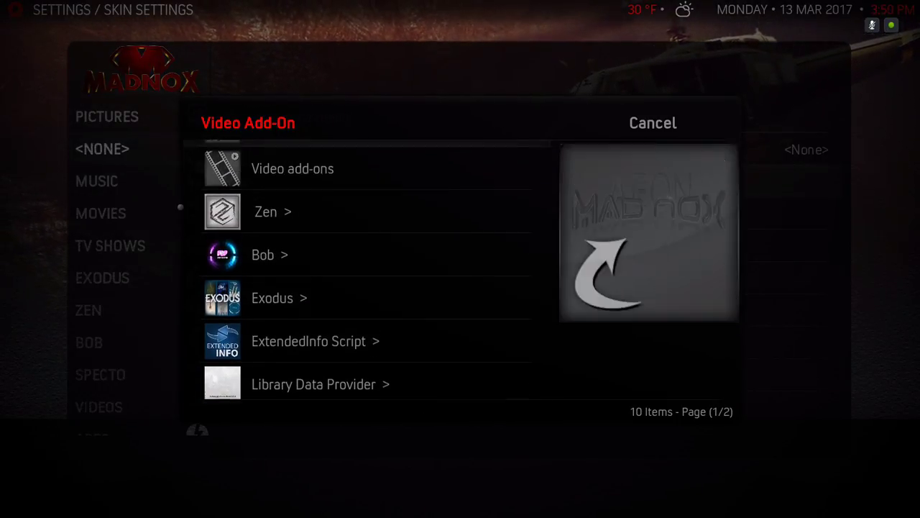
- Set the new menu item's action to open the Zen add-on's main directory by creating the menu item there
key("Down")
key("Down")
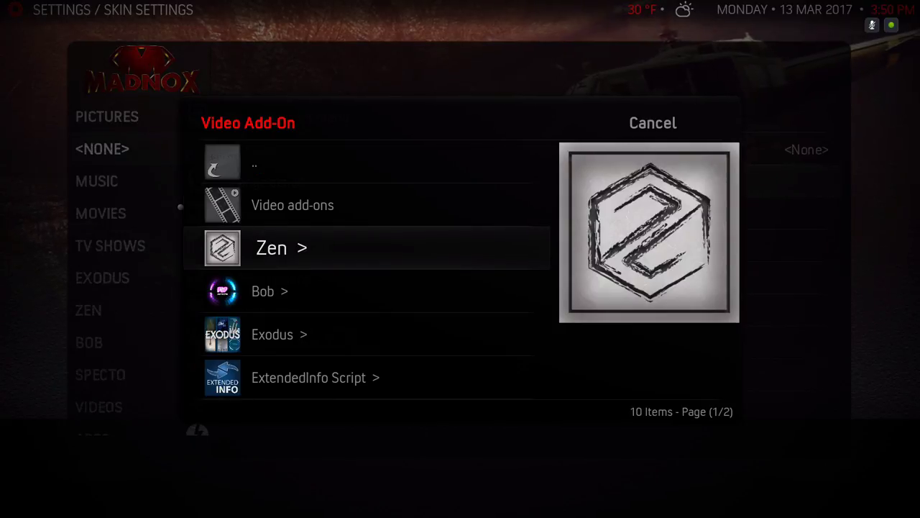
key("Up")
key("Down")
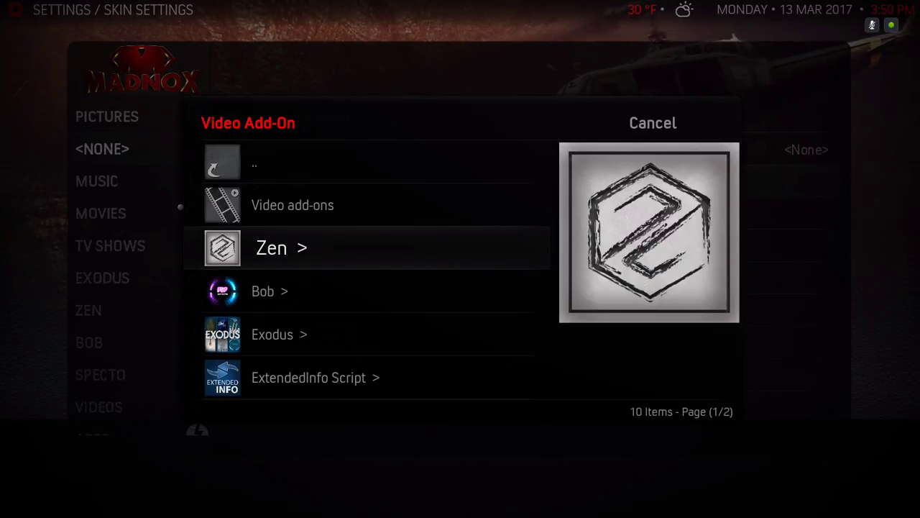
key("Return")
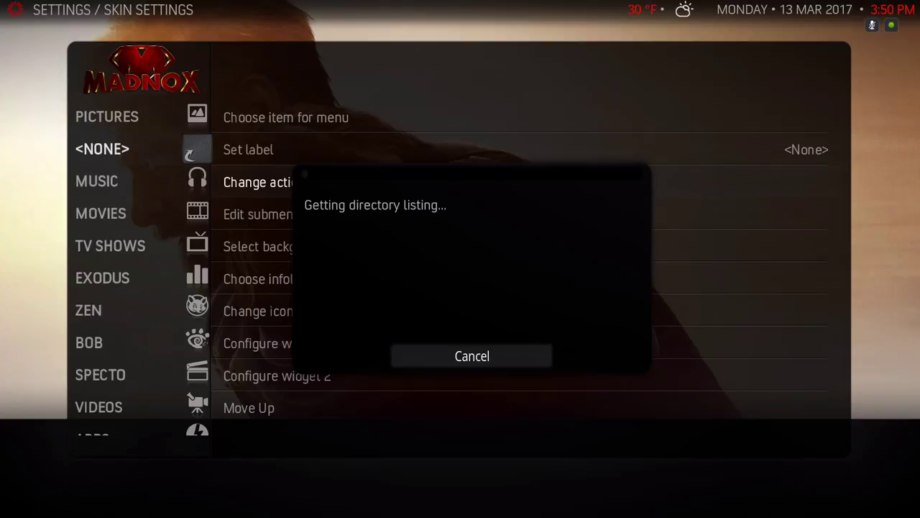
key("Down")
key("Down")
key("Up")
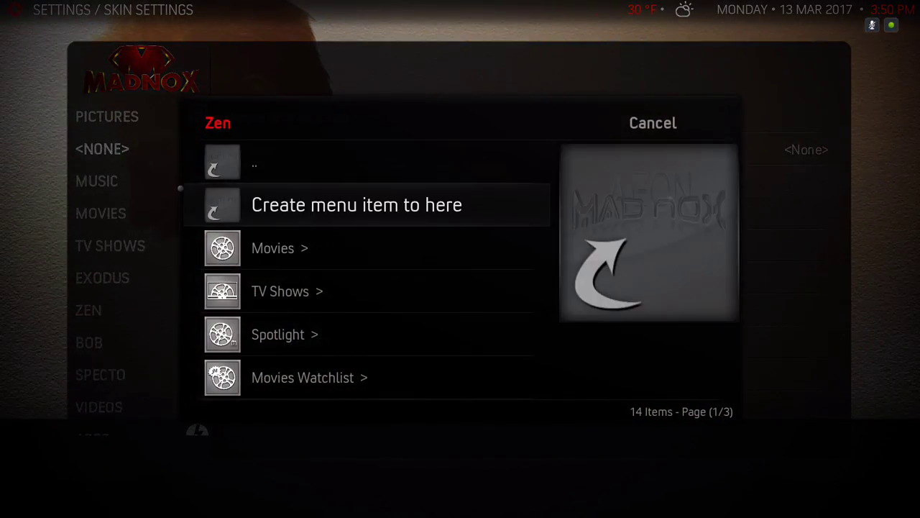
key("Return")
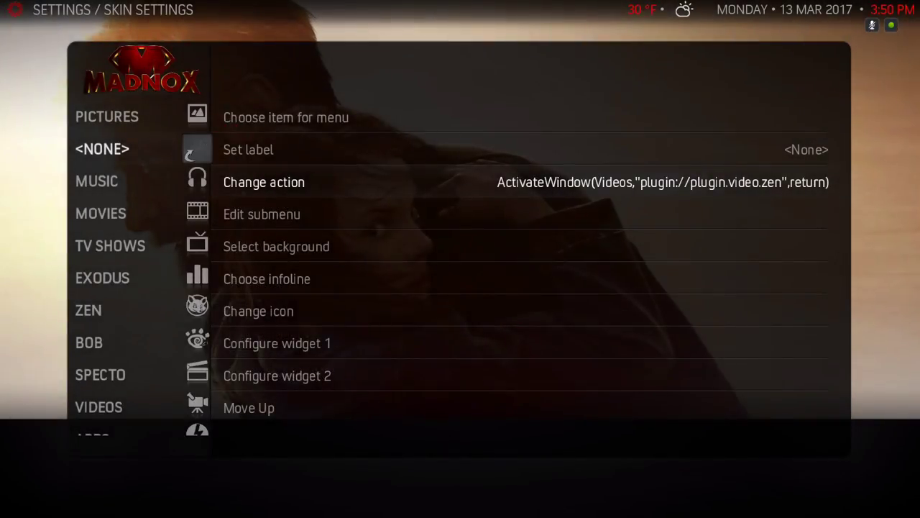
- Set the label of the new <None> menu item to ZEN
key("Up")
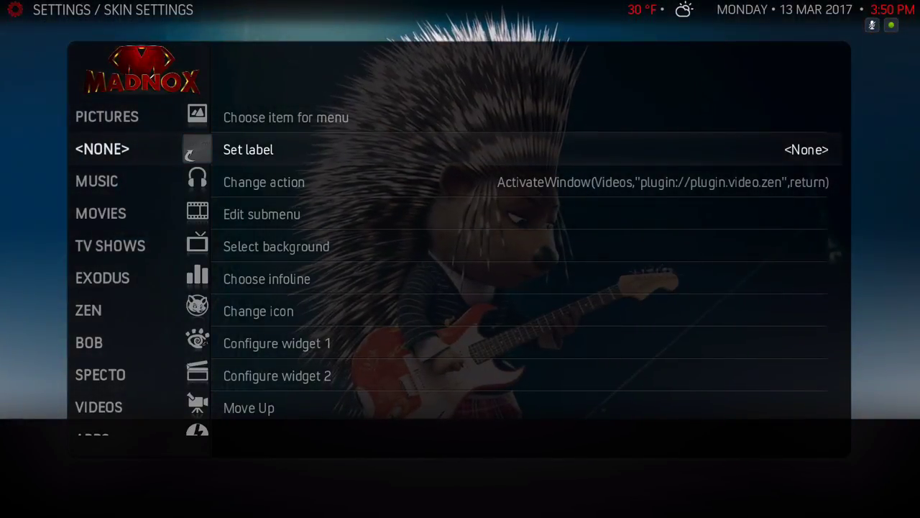
key("Return")
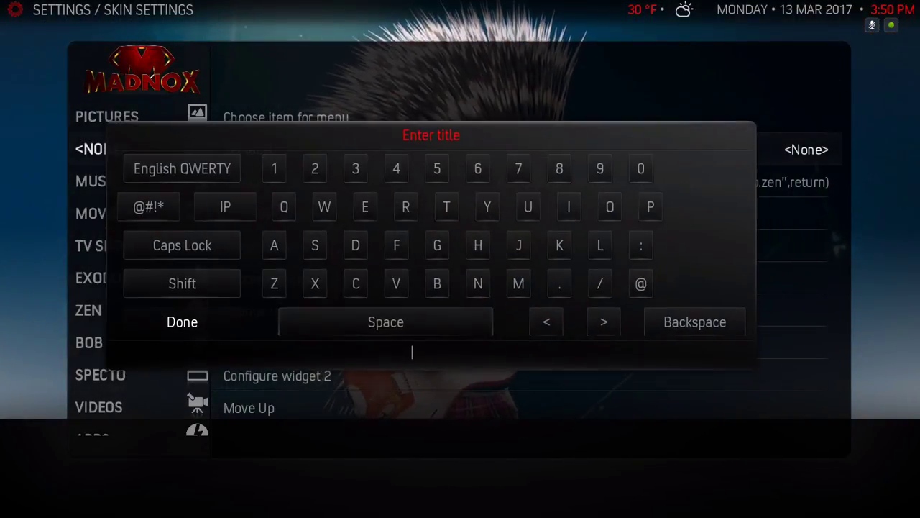
left_click(694, 321)
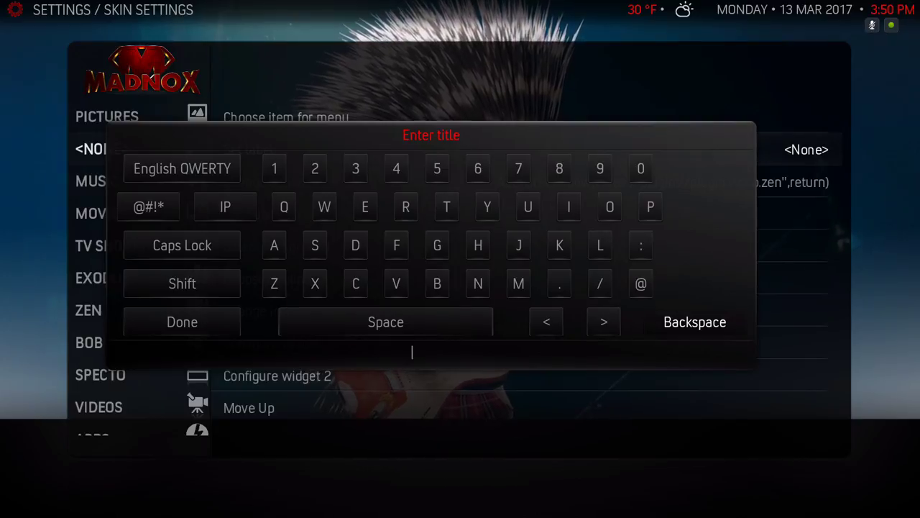
key("Left")
key("Left")
key("Up")
key("Up")
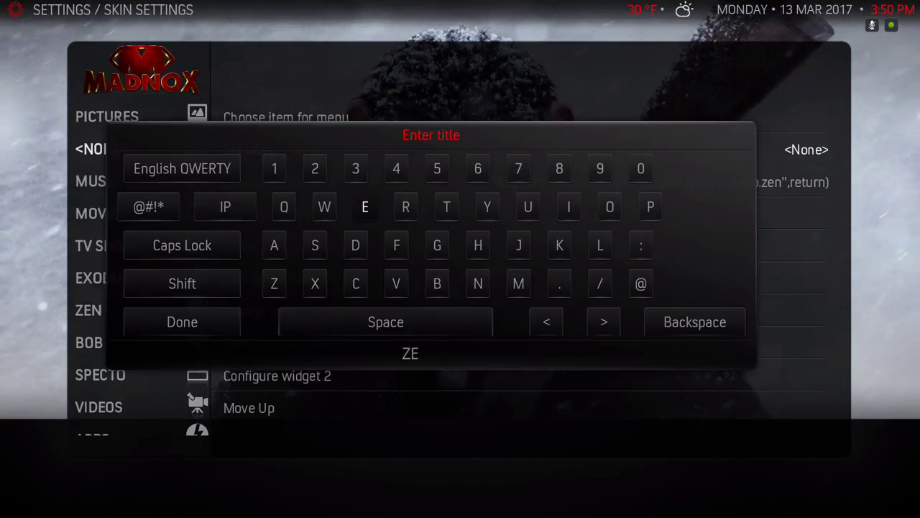
key("Return")
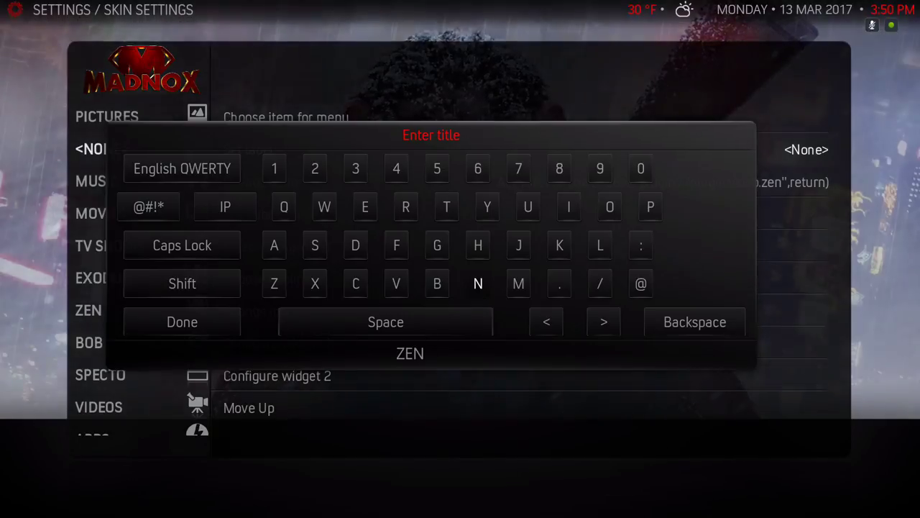
key("Down")
key("Left")
key("Return")
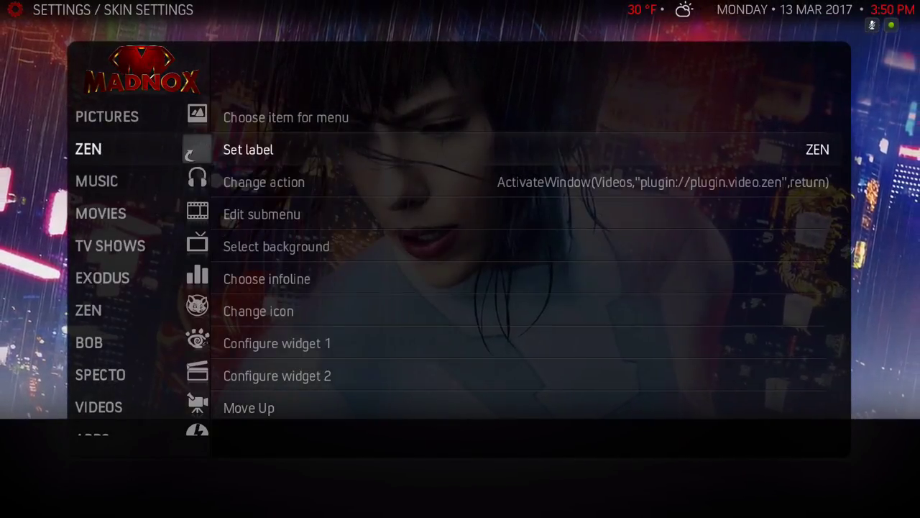
- Change the new ZEN menu item's icon to the frog image azureus.png from the BigIcons folder
key("Down")
key("Down")
key("Down")
key("Down")
key("Down")
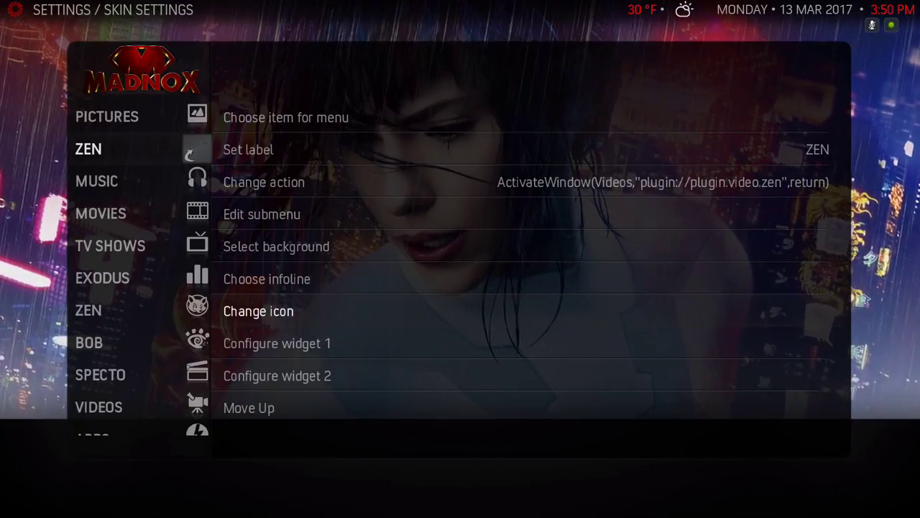
key("Return")
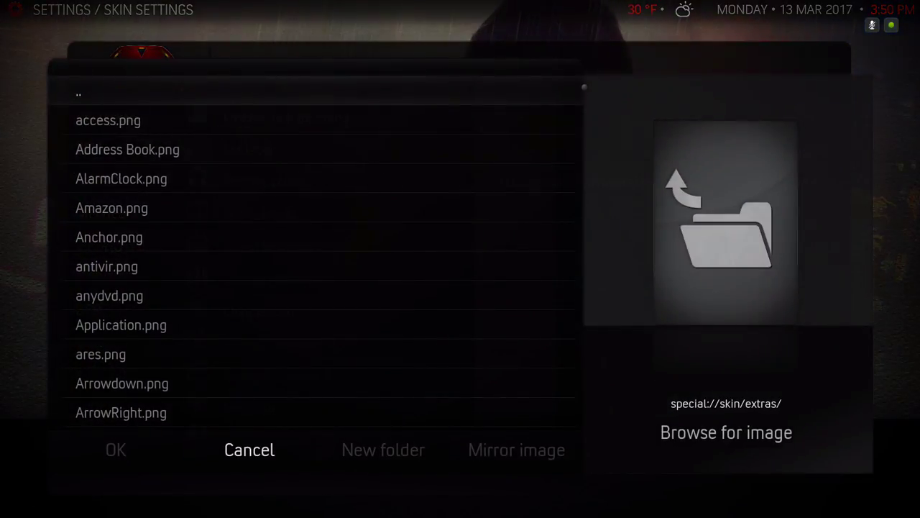
key("Down")
key("Down")
key("Down")
key("Down")
key("Down")
key("Down")
key("Down")
key("Down")
key("Down")
key("Down")
key("Down")
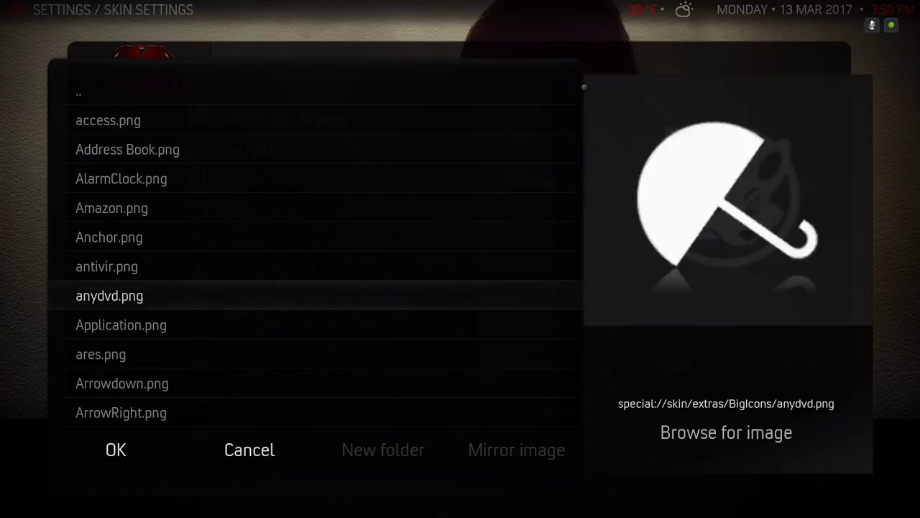
key("Down")
key("Down")
key("Down")
key("Down")
key("Down")
key("Down")
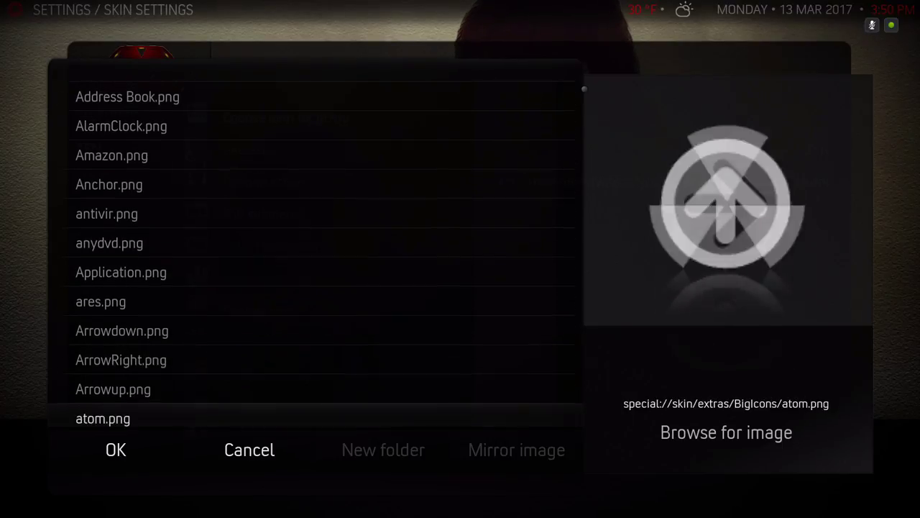
key("Down")
key("Down")
key("Down")
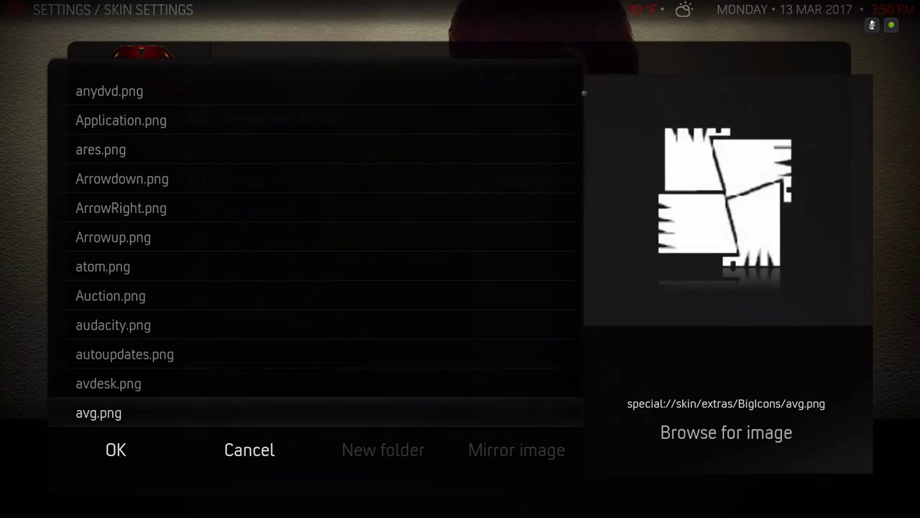
key("Up")
key("Up")
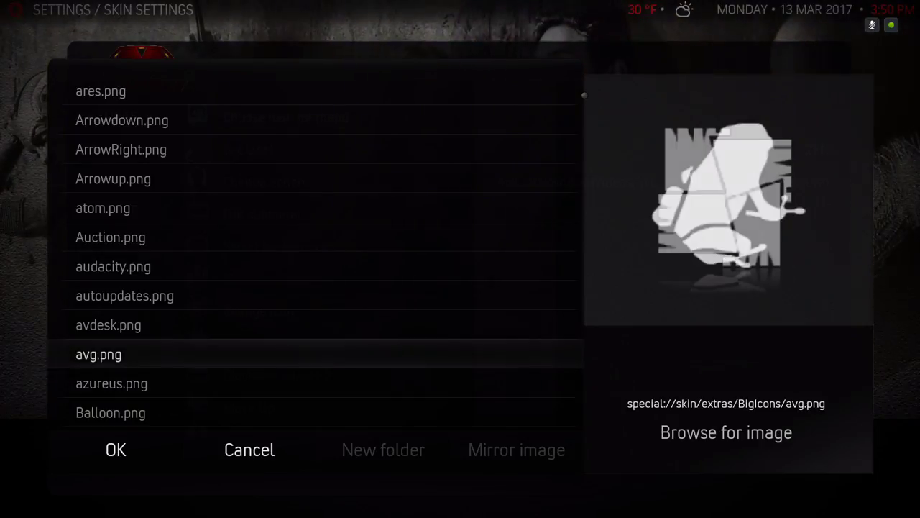
key("Down")
key("Return")
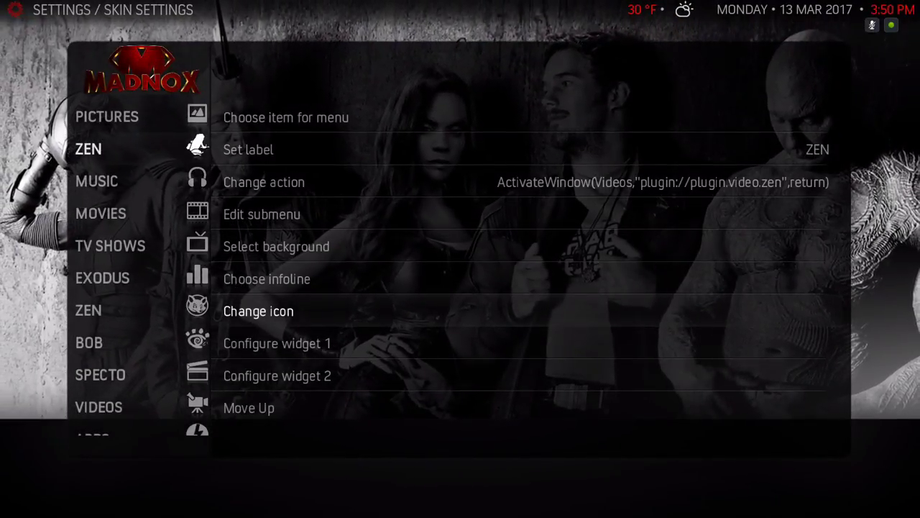
- Set the style of widget 1 for the new ZEN menu item to Extended List
key("Down")
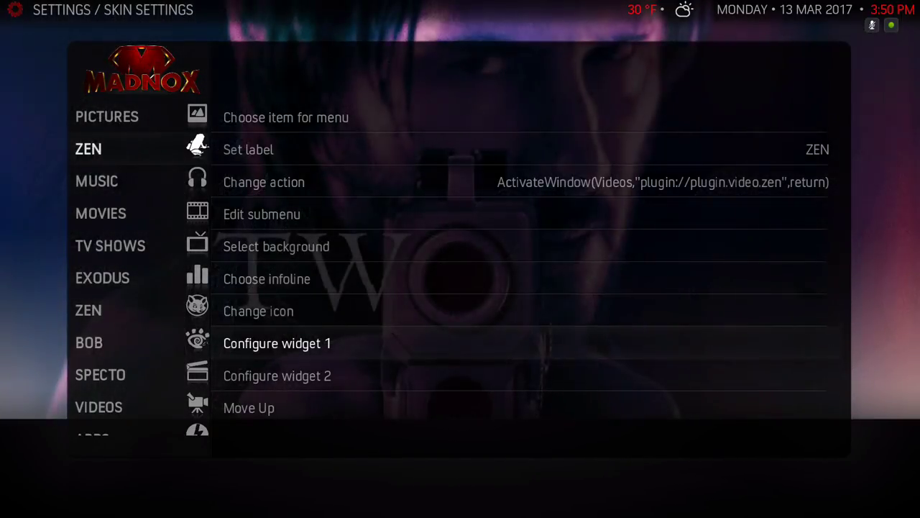
key("Return")
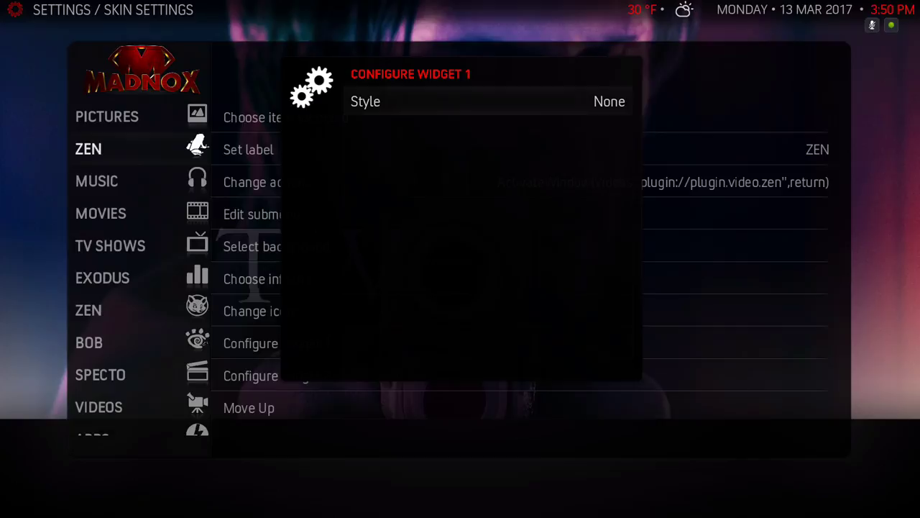
key("Return")
key("Down")
key("Down")
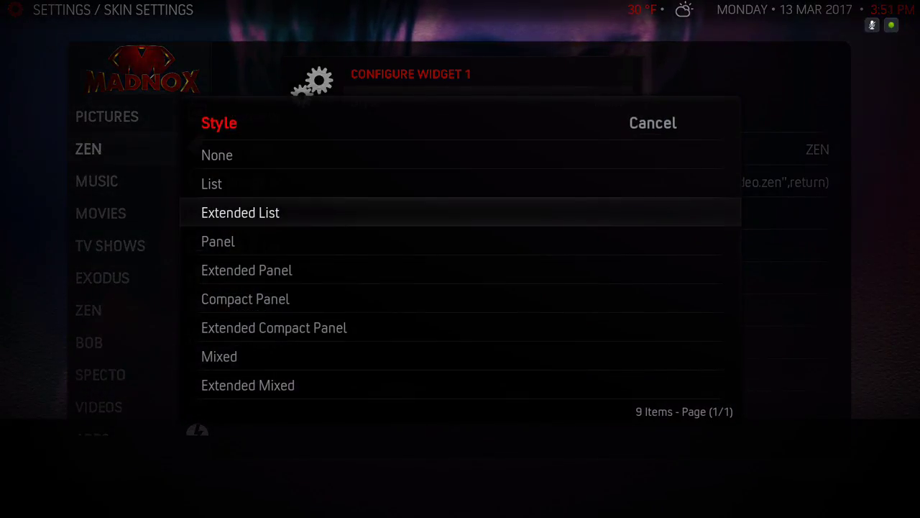
key("Return")
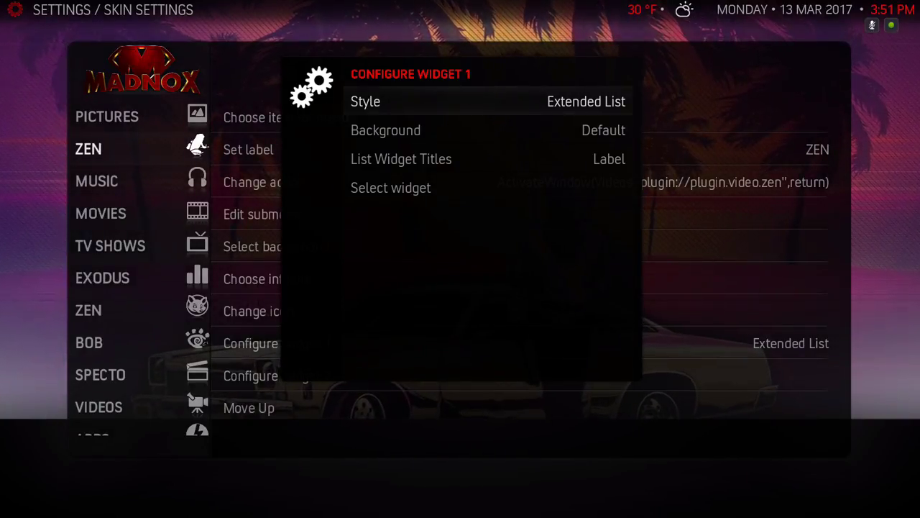
- Review widget 1's style choices and its background, list widget titles and widget selection options
key("Down")
key("Up")
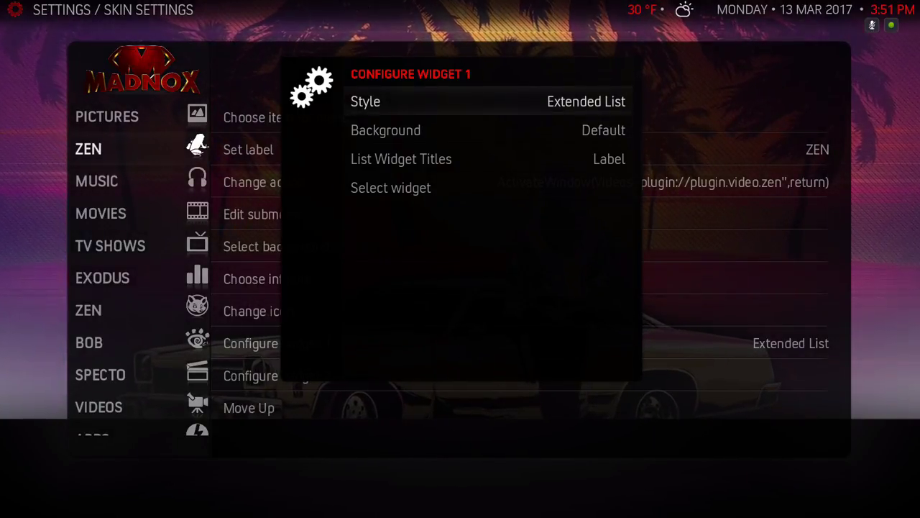
key("Return")
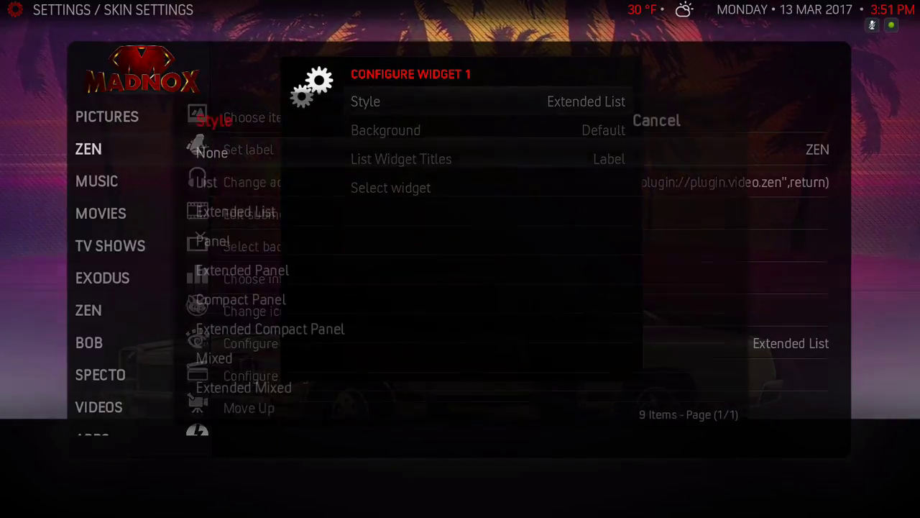
key("Down")
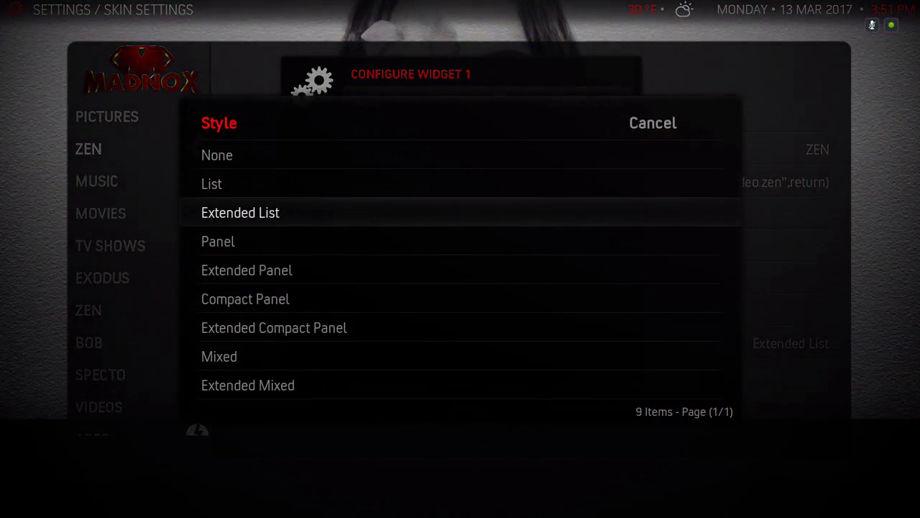
key("Return")
key("Down")
key("Down")
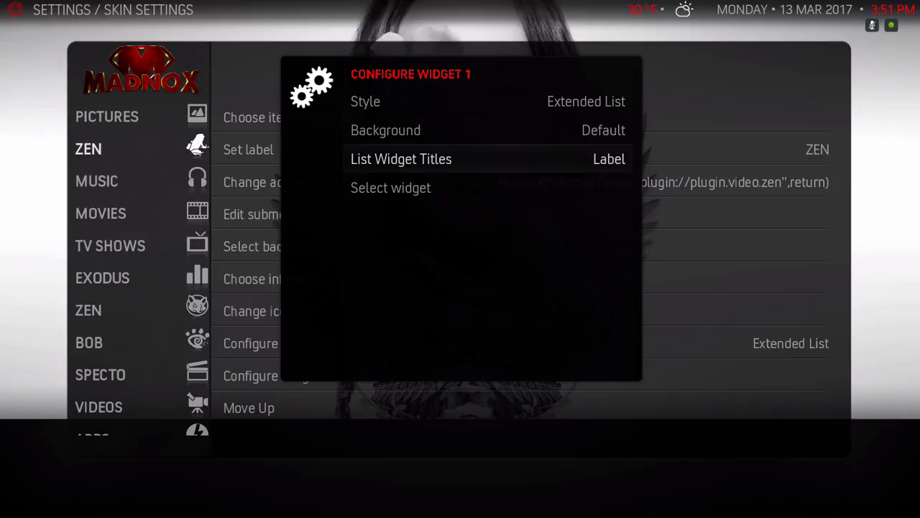
key("Down")
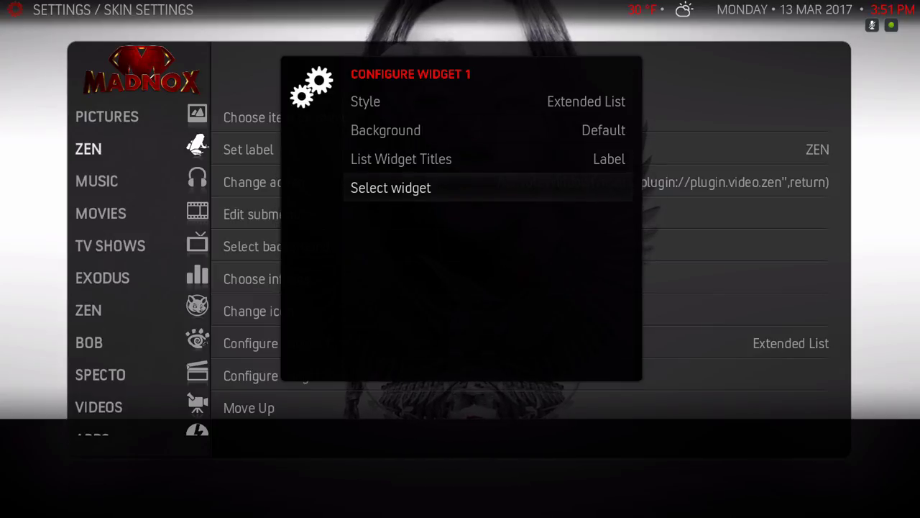
key("Up")
key("Up")
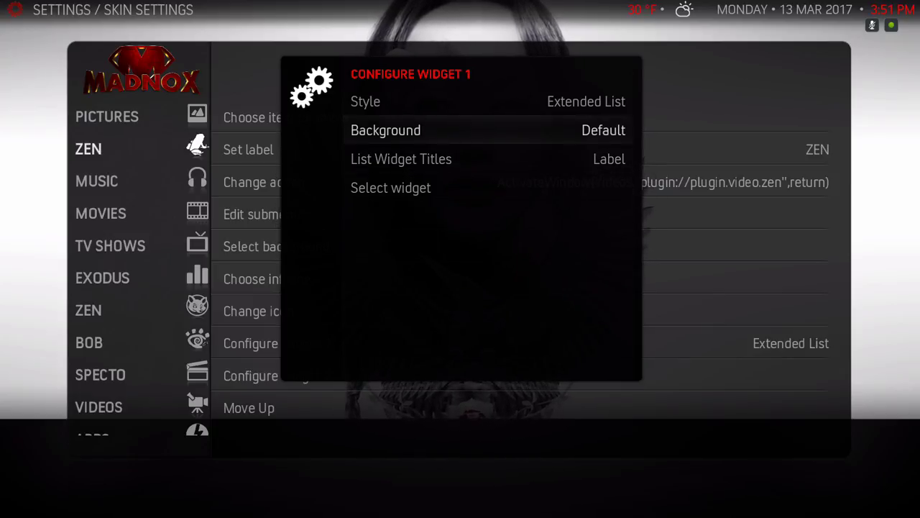
key("Down")
key("Down")
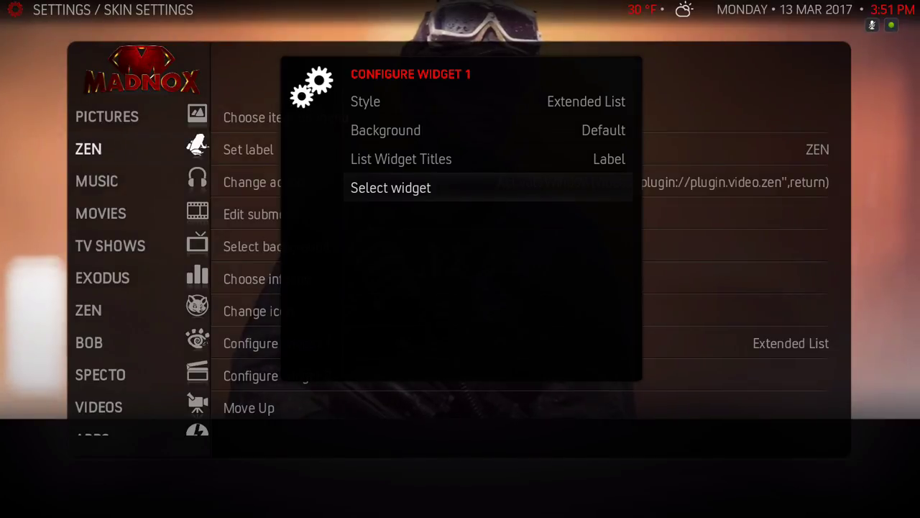
- Browse the widget choices for widget 1 to the Add-On category
key("Return")
key("Down")
key("Down")
key("Down")
key("Down")
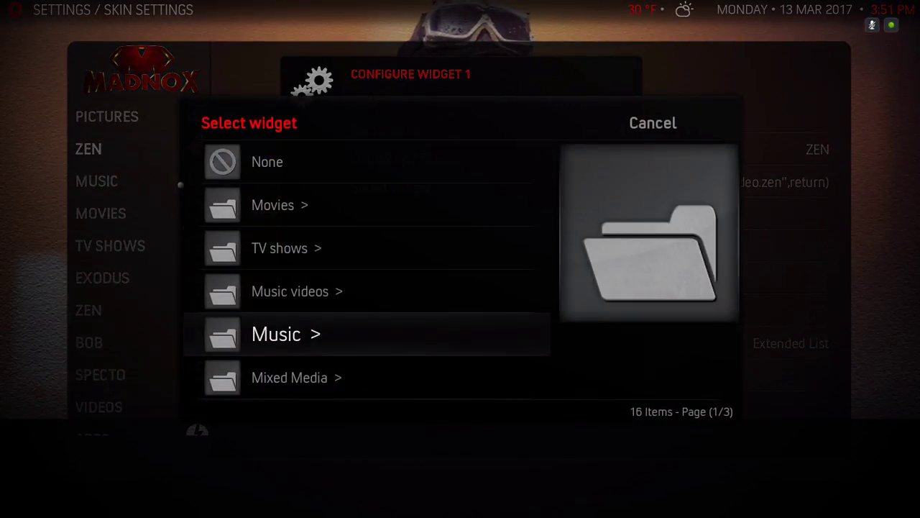
key("Down")
key("Down")
key("Down")
key("Down")
key("Down")
key("Down")
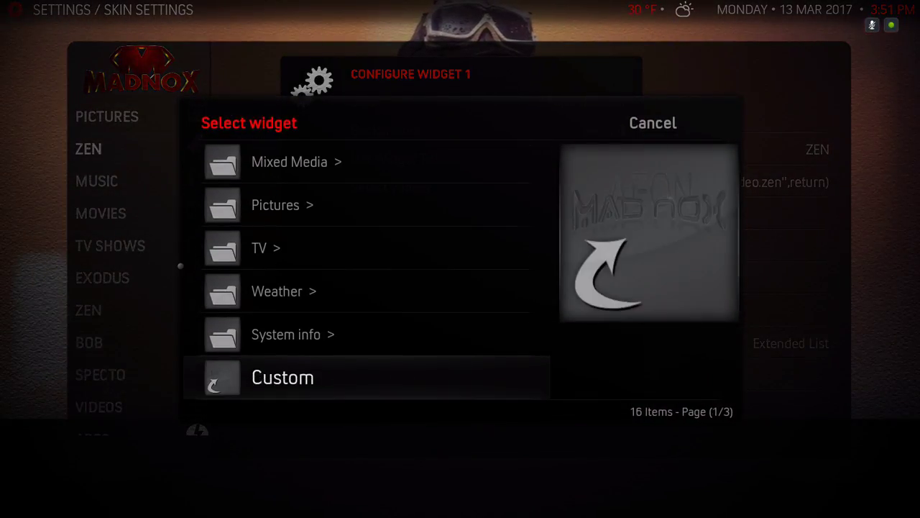
key("Down")
key("Down")
key("Down")
key("Down")
key("Down")
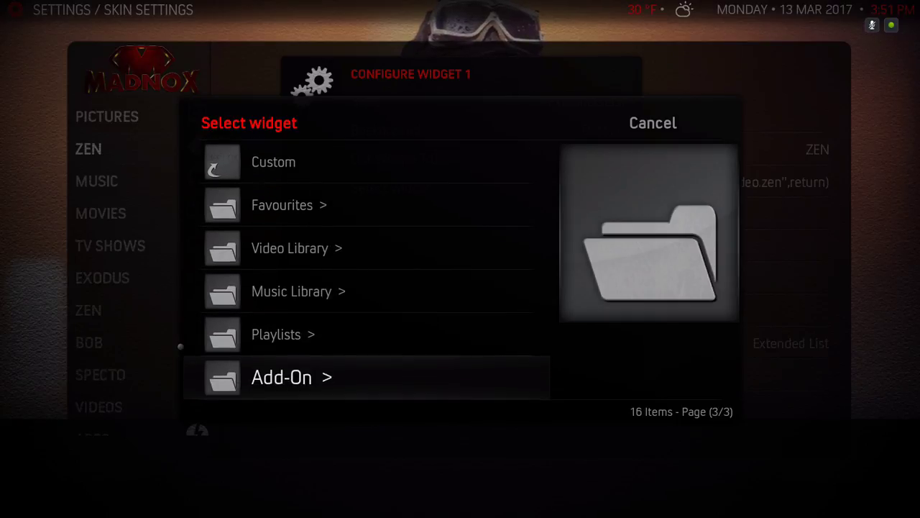
key("Return")
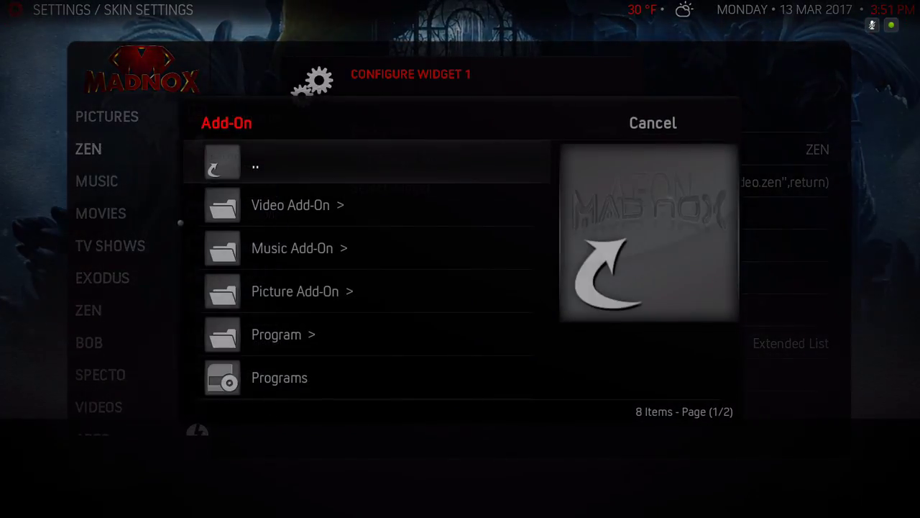
- Open the Movies directory of the Zen video add-on in the widget 1 selection
key("Down")
key("Down")
key("Up")
key("Return")
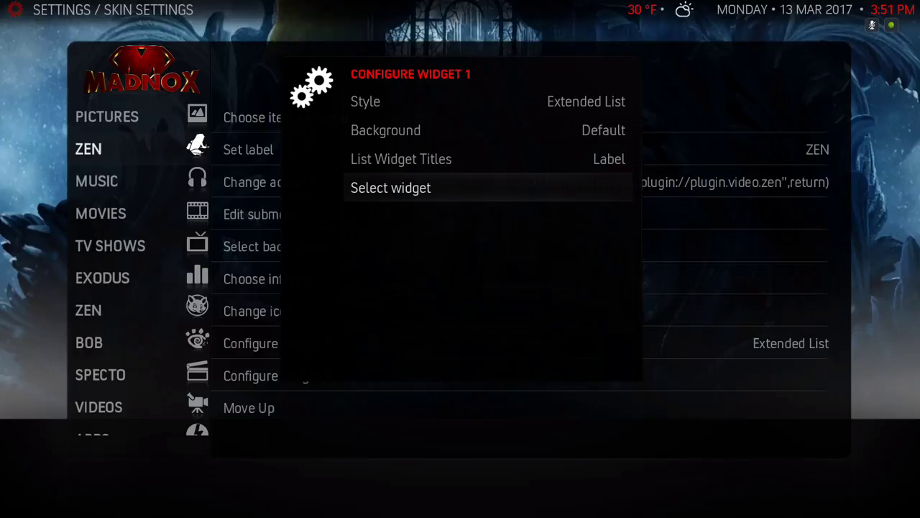
key("Down")
key("Return")
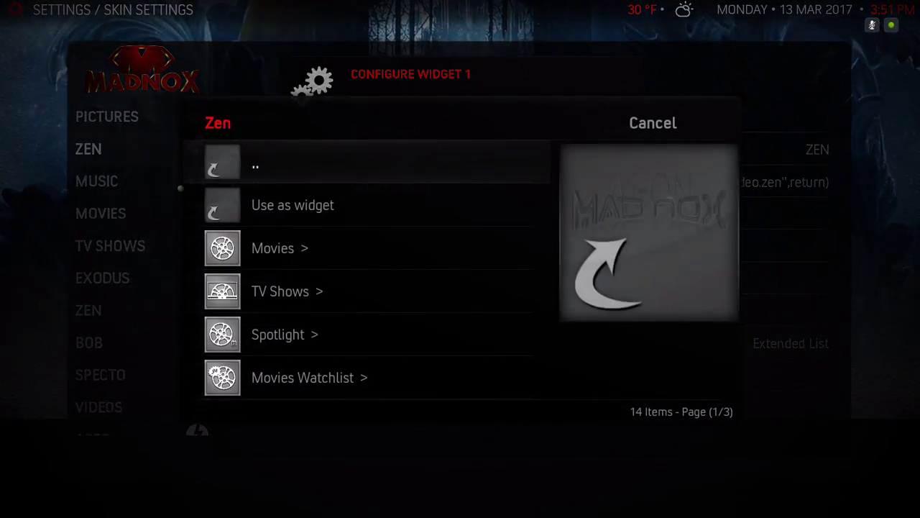
key("Down")
key("Down")
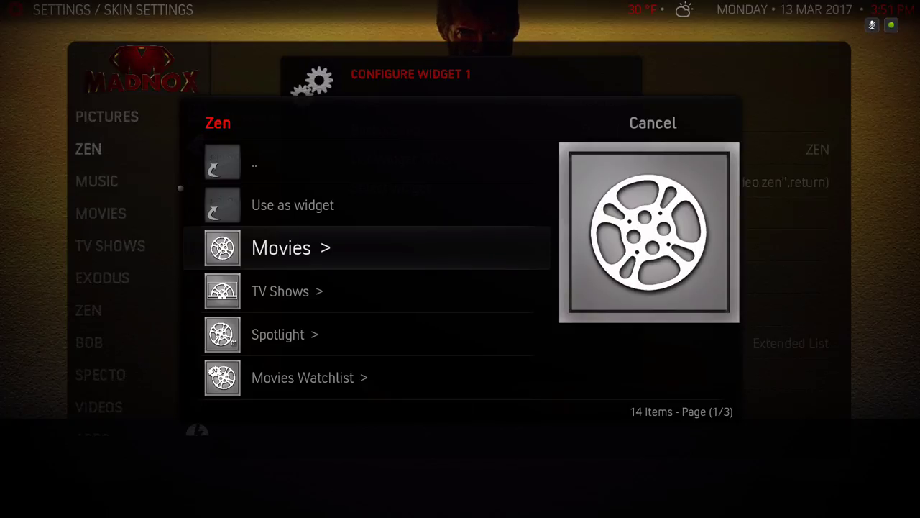
key("Return")
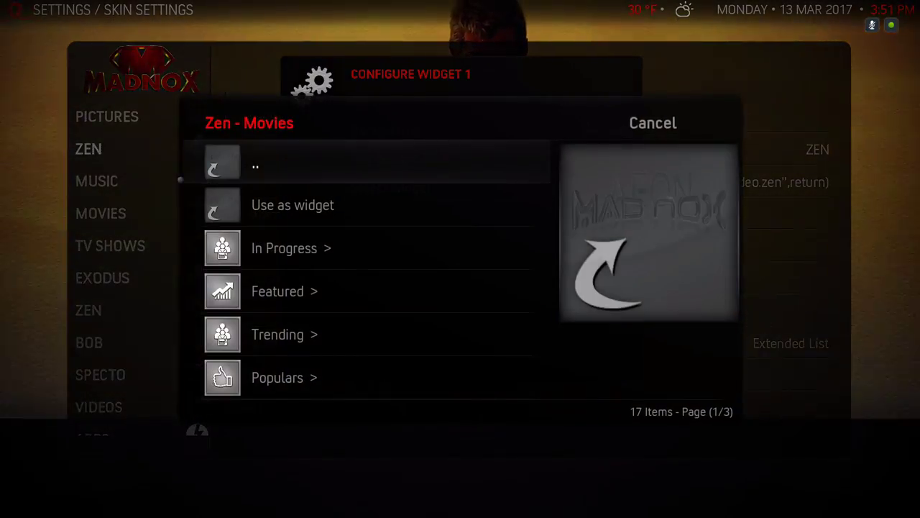
- Examine the movie categories offered by the Zen add-on as sources for widget 1
key("Down")
key("Down")
key("Down")
key("Down")
key("Up")
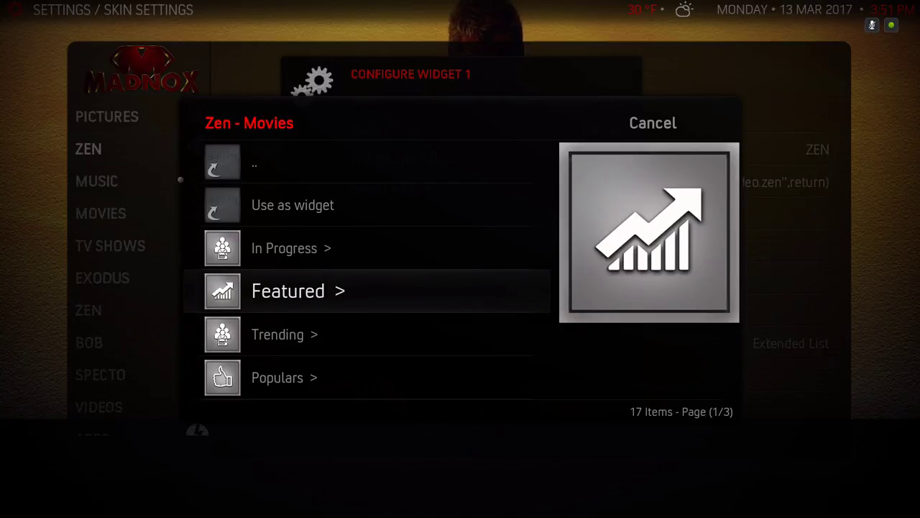
key("Down")
key("Up")
key("Down")
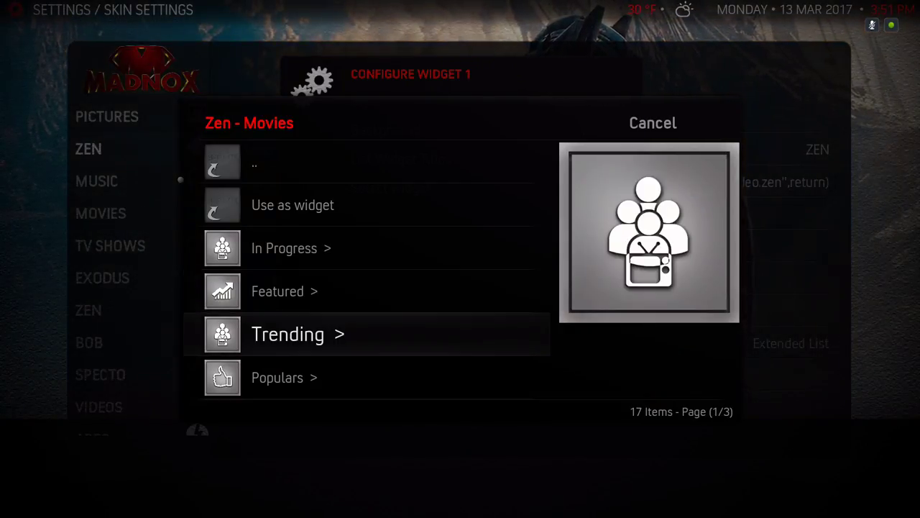
key("Down")
key("Down")
key("Down")
key("Up")
key("Up")
key("Up")
key("Up")
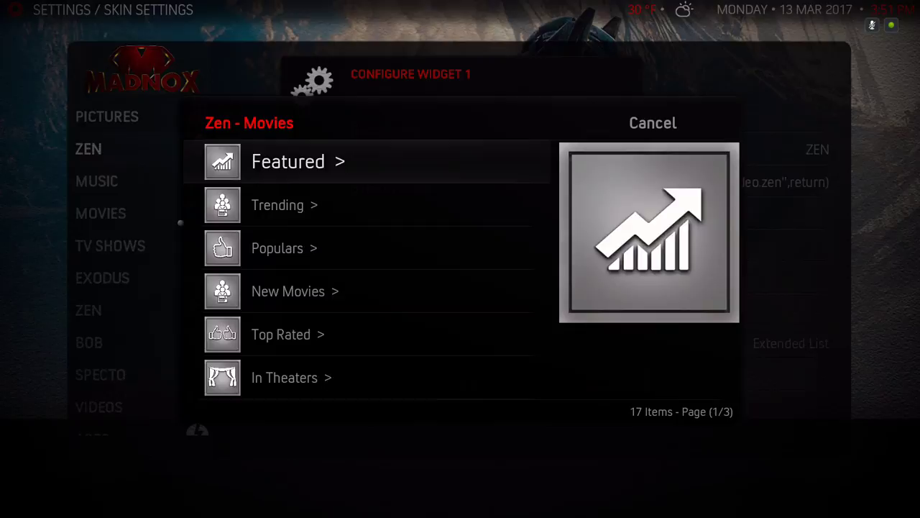
- Use the Featured directory of Zen's movies as widget 1, keeping the title Zen - Featured
key("Up")
key("Up")
key("Down")
key("Down")
key("Return")
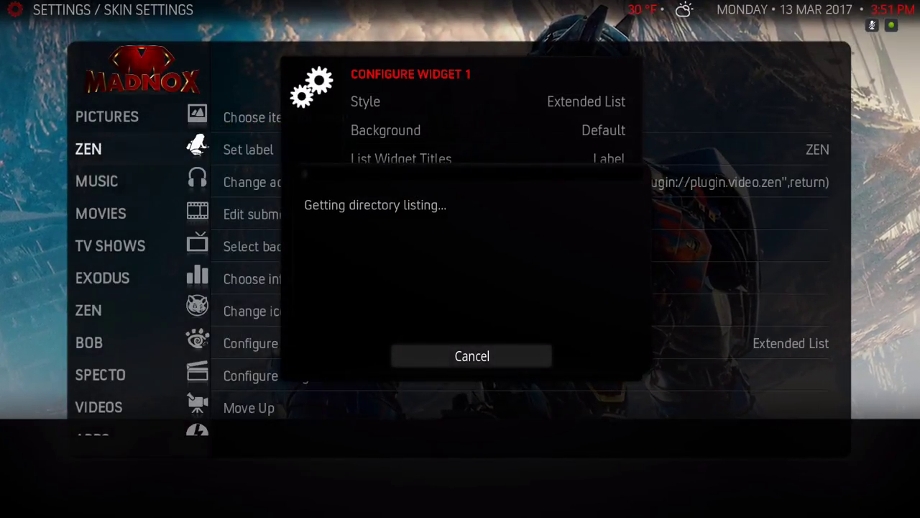
key("Down")
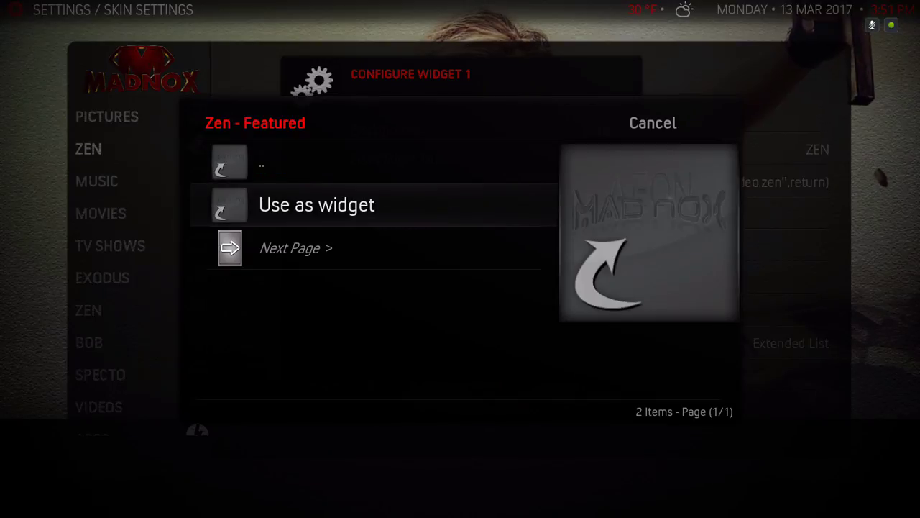
key("Return")
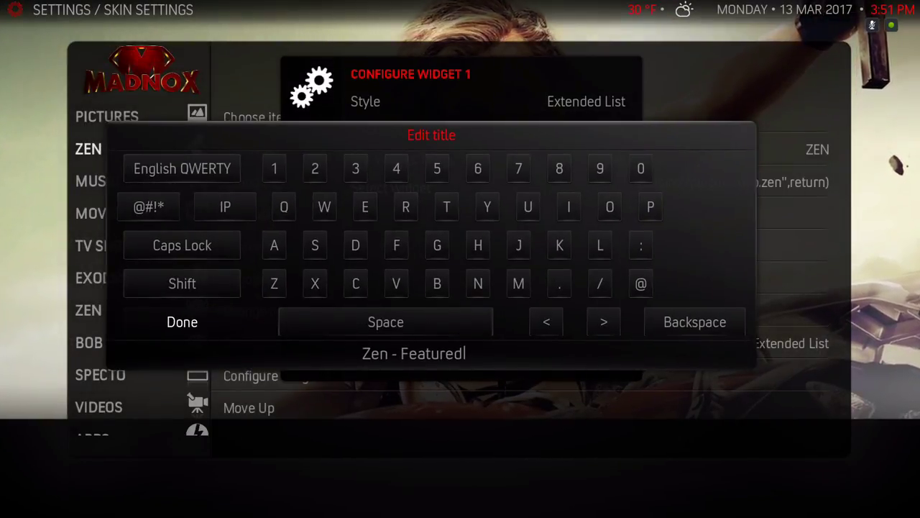
key("Return")
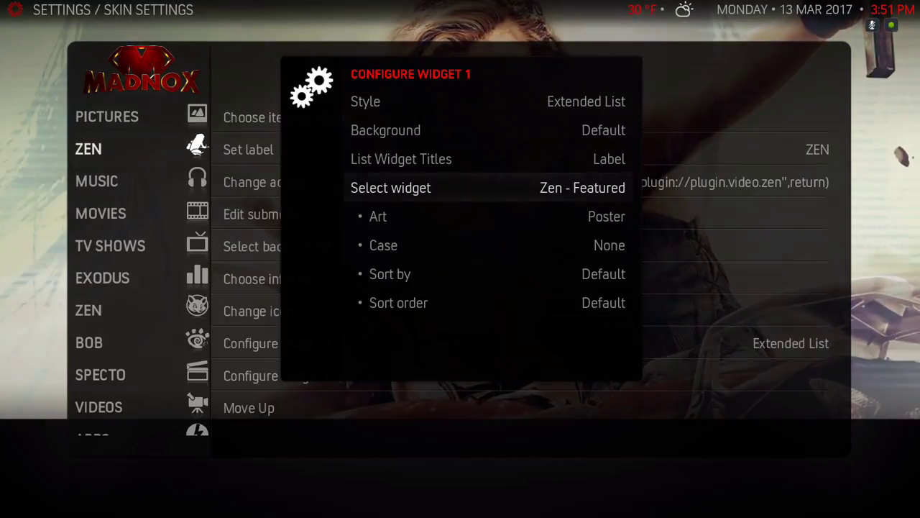
- Set the art of widget 1 to Fanart
key("Down")
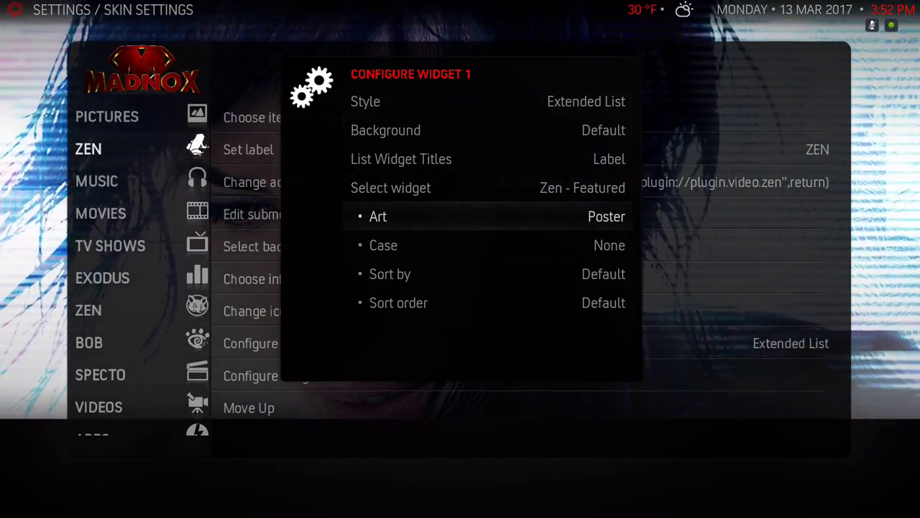
key("Return")
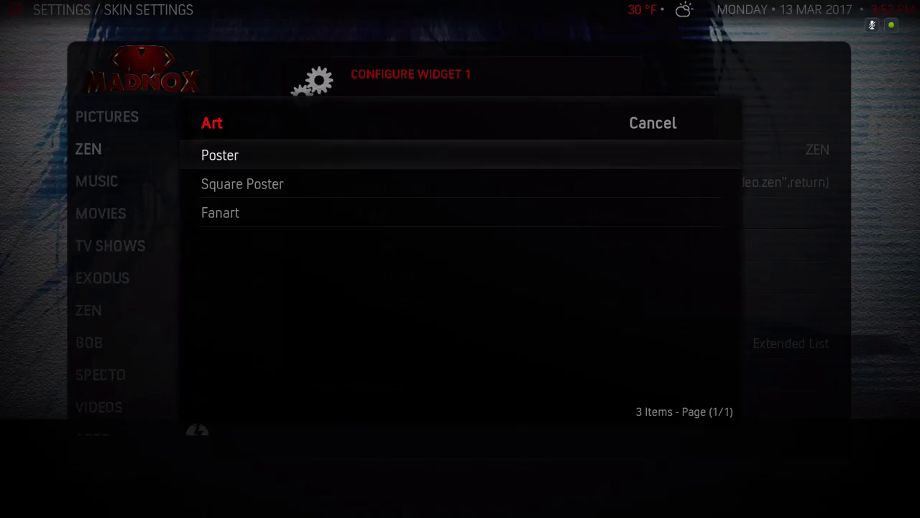
key("Down")
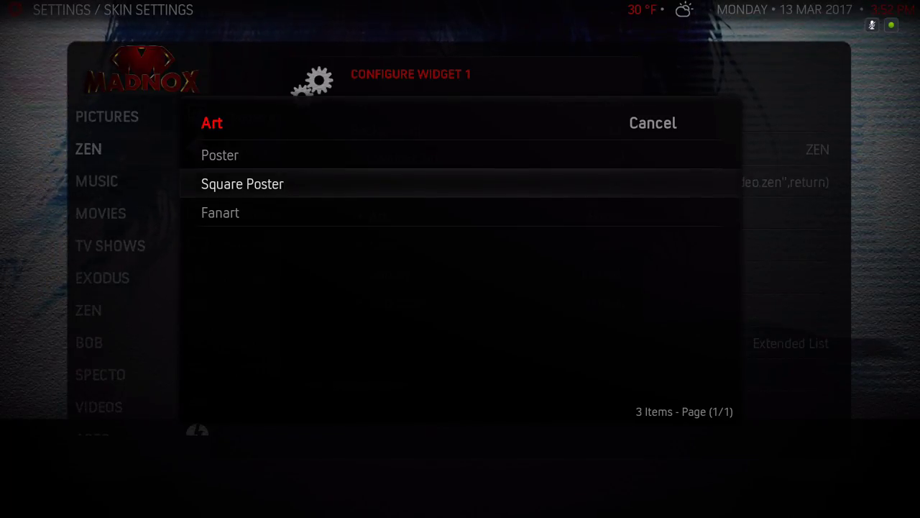
key("Down")
key("Up")
key("Down")
key("Escape")
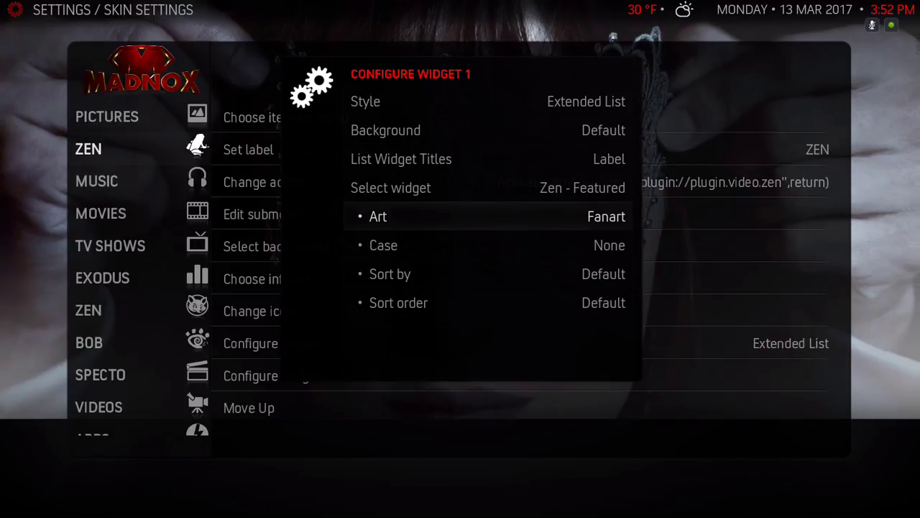
- Check the case options and sort settings of widget 1, and close its configuration
key("Down")
key("Return")
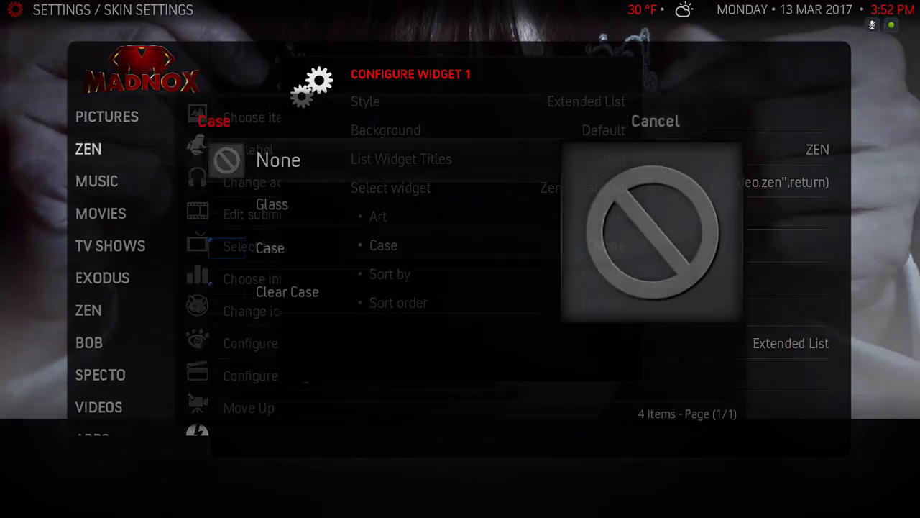
key("Escape")
key("Down")
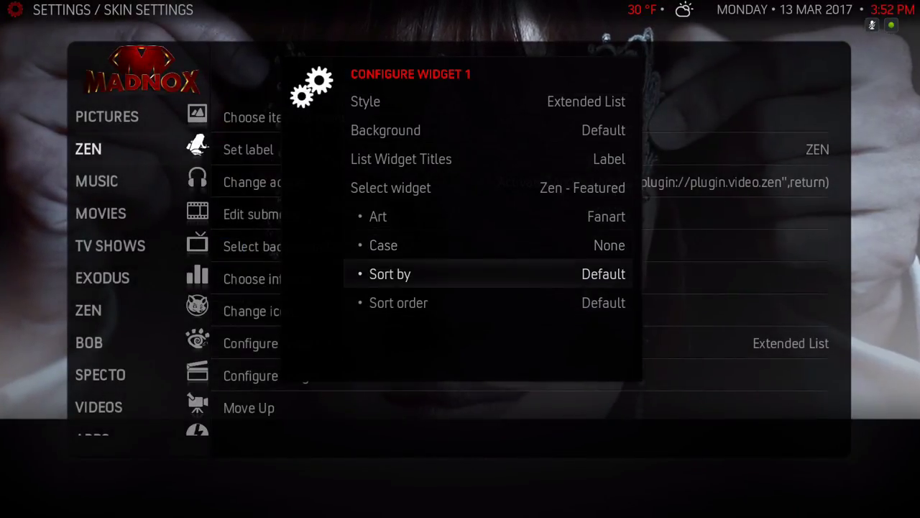
key("Down")
key("Down")
key("Escape")
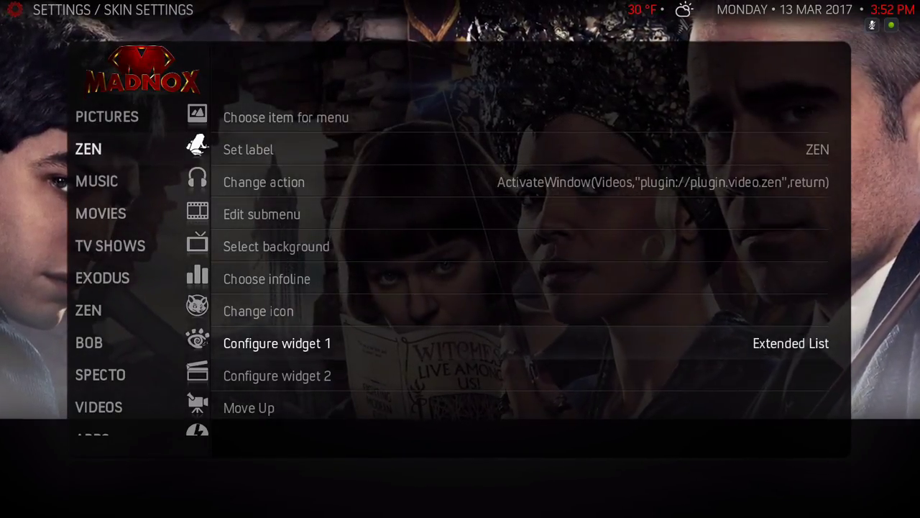
- Set the style of widget 2 for the ZEN menu item to Extended Panel
key("Down")
key("Return")
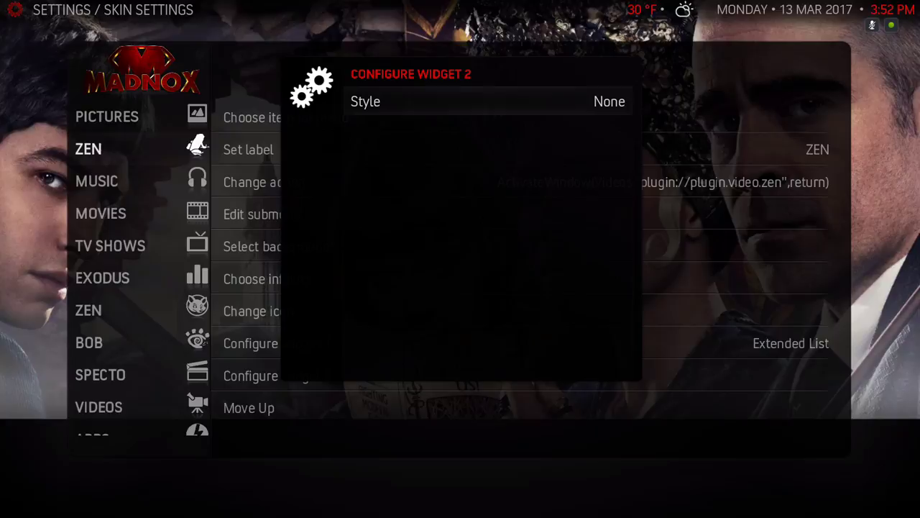
key("Return")
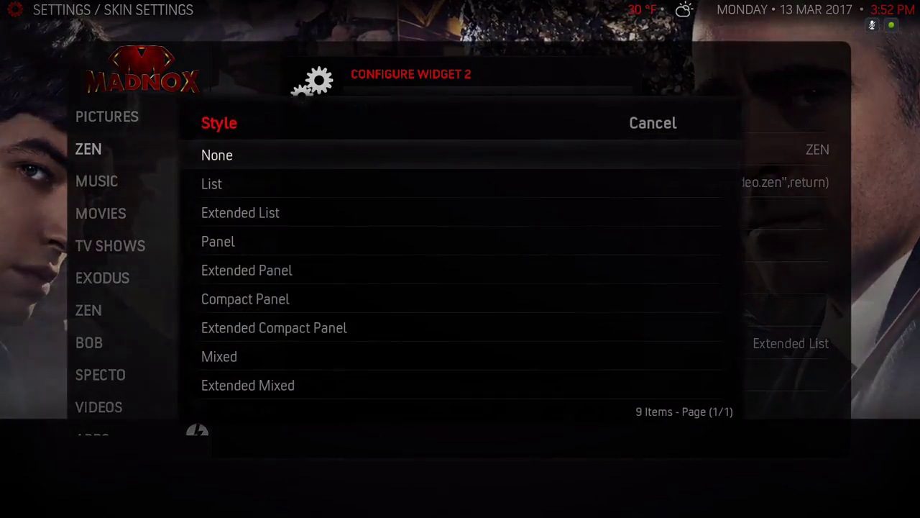
key("Down")
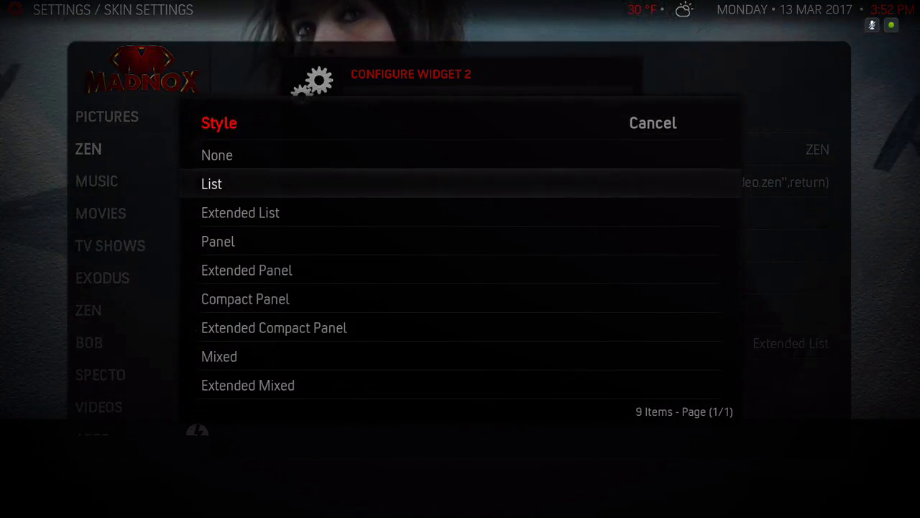
key("Down")
key("Down")
key("Down")
key("Down")
key("Down")
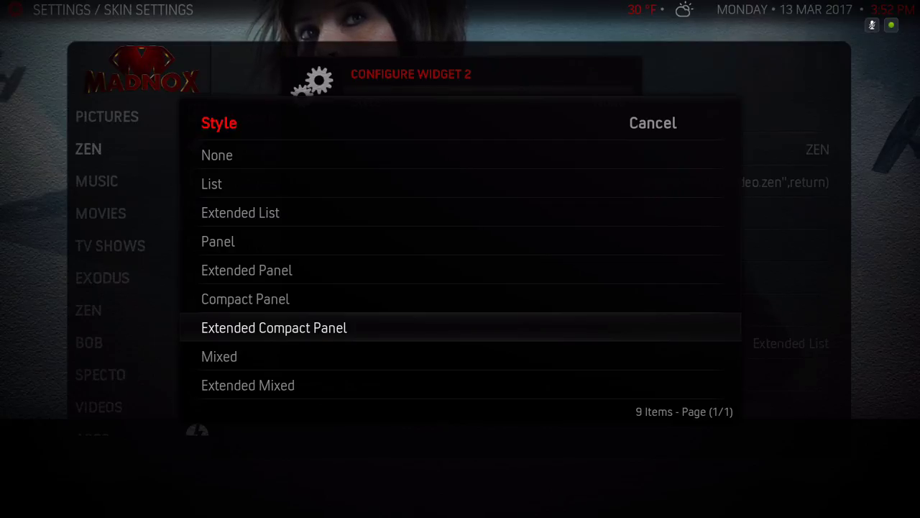
key("Up")
key("Up")
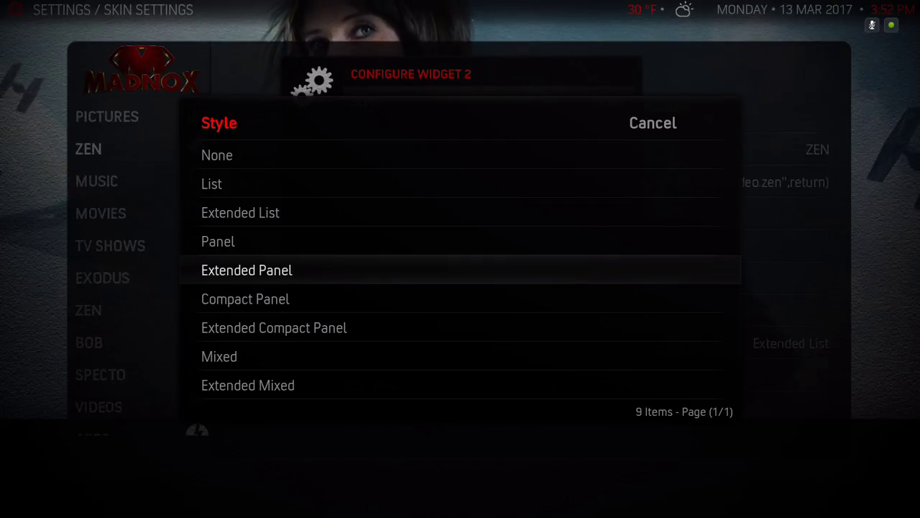
key("Return")
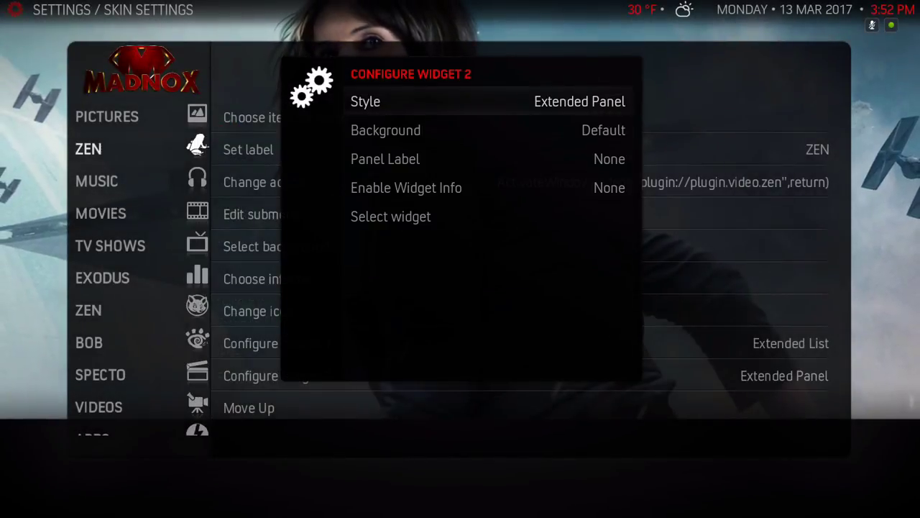
- Set the panel label of widget 2 to Title
key("Down")
key("Down")
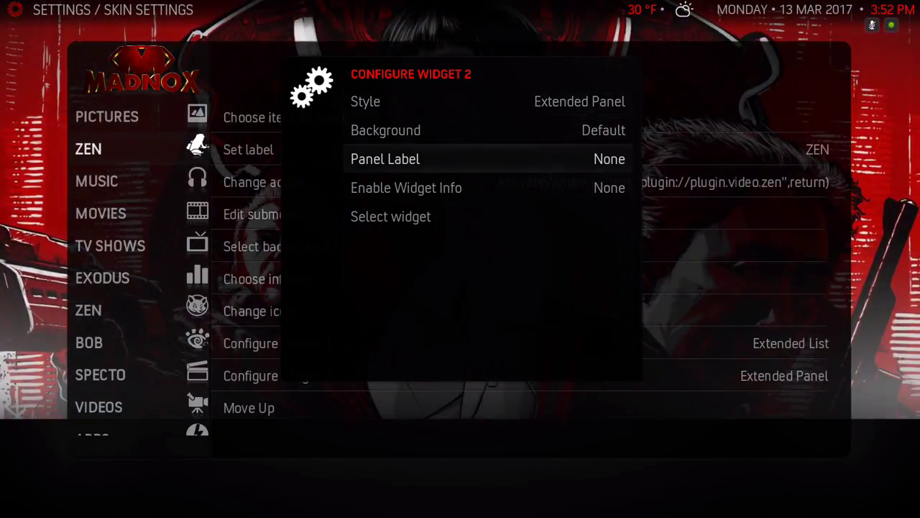
key("Down")
key("Up")
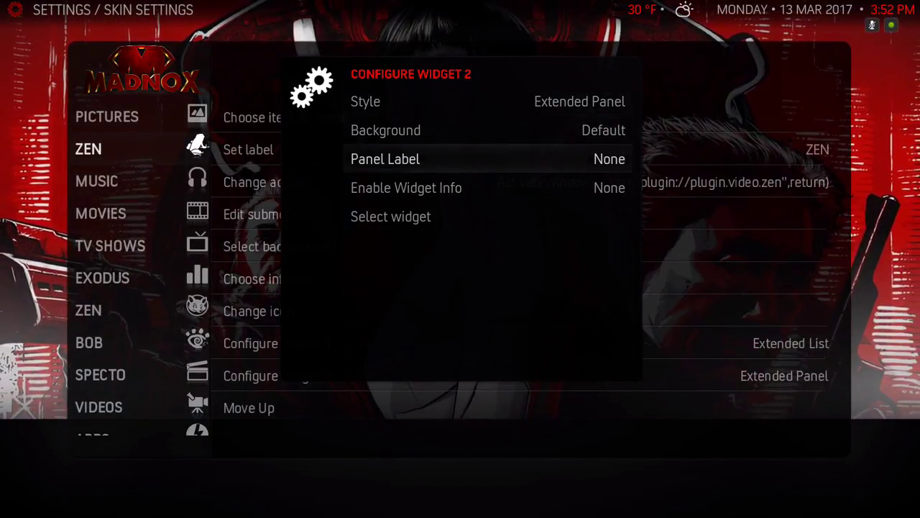
key("Return")
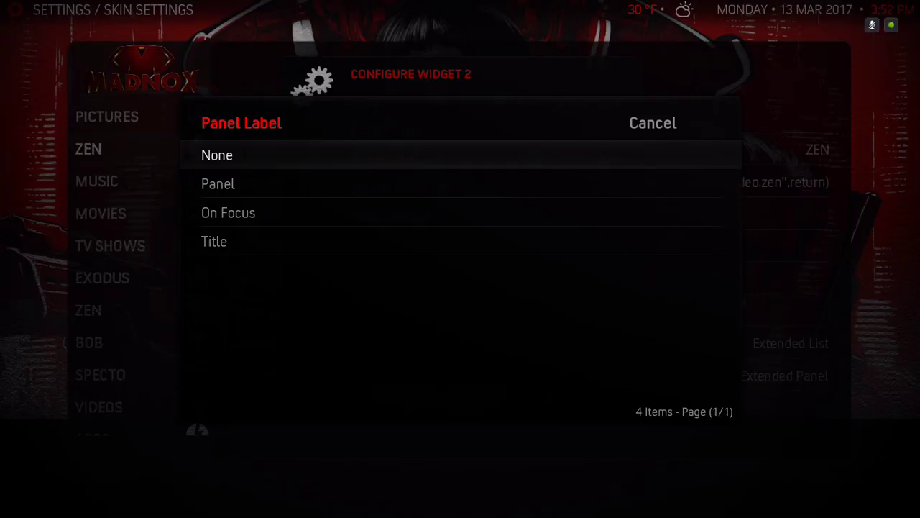
key("Down")
key("Down")
key("Down")
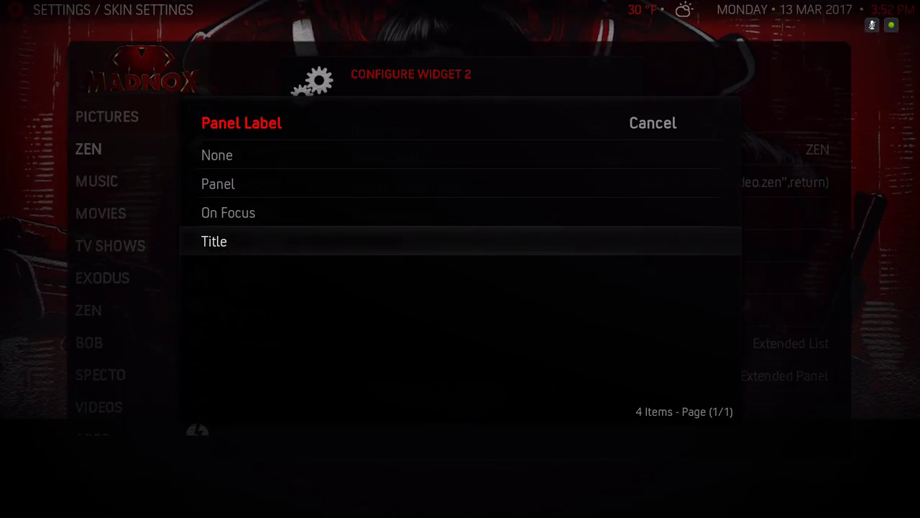
key("Return")
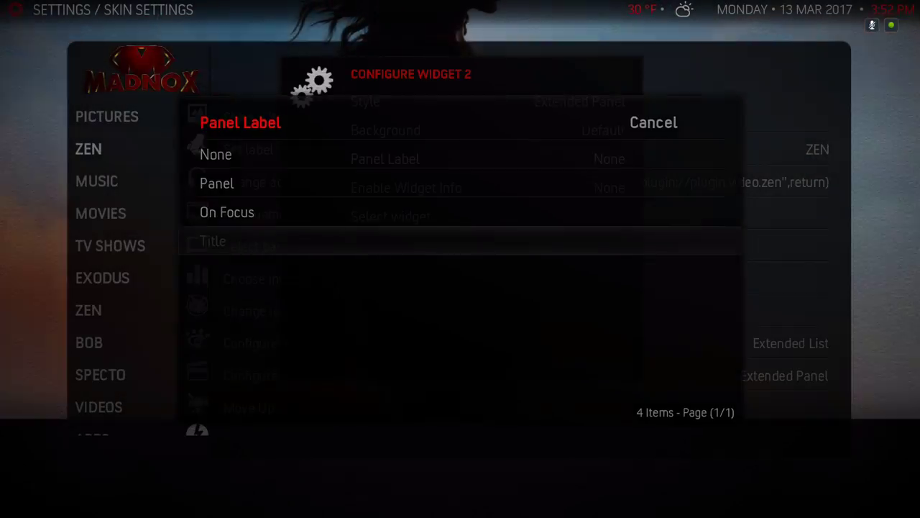
- Enable the widget info for widget 2
key("Down")
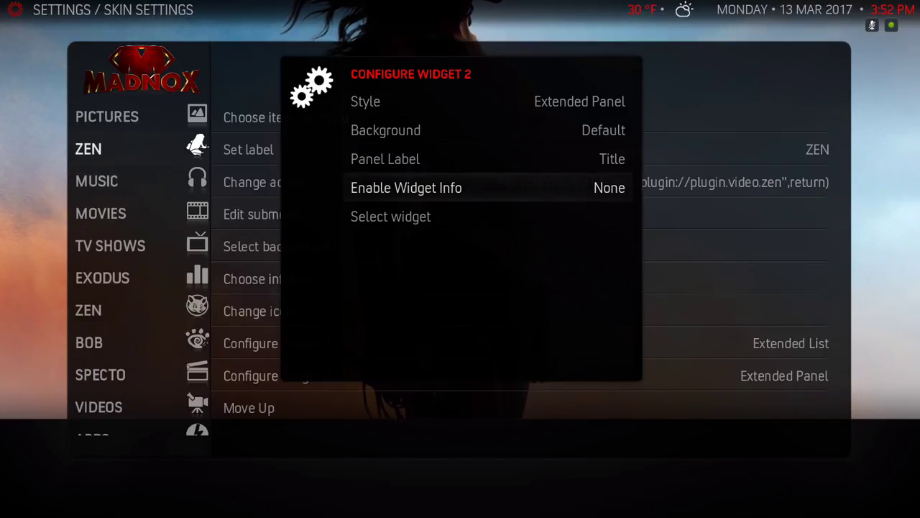
key("Return")
key("Down")
key("Return")
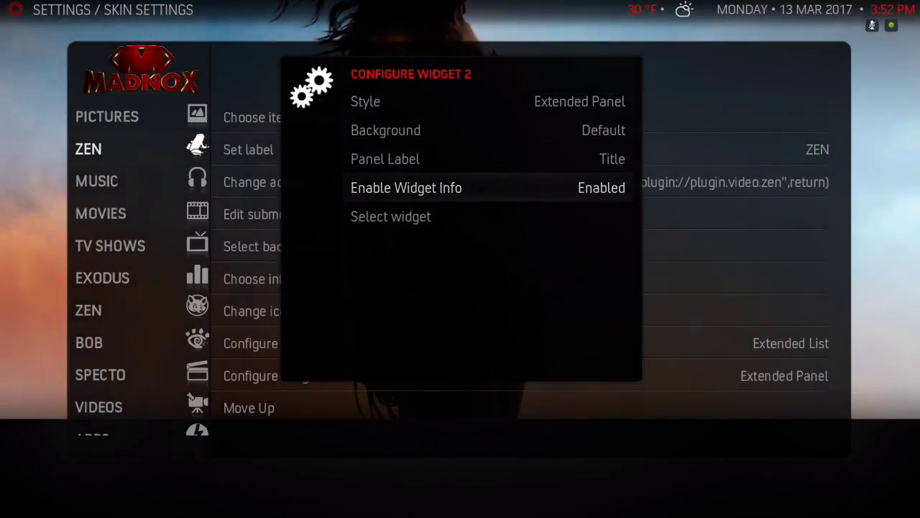
key("Down")
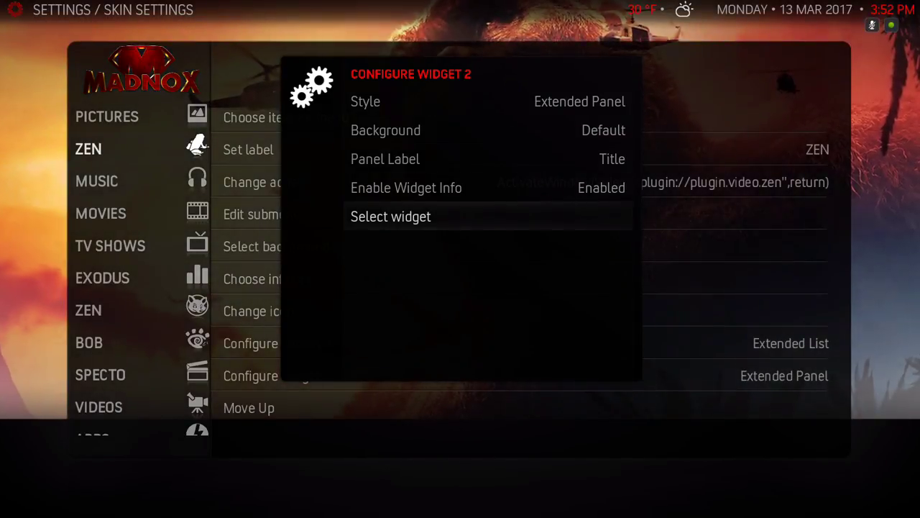
key("Return")
key("Down")
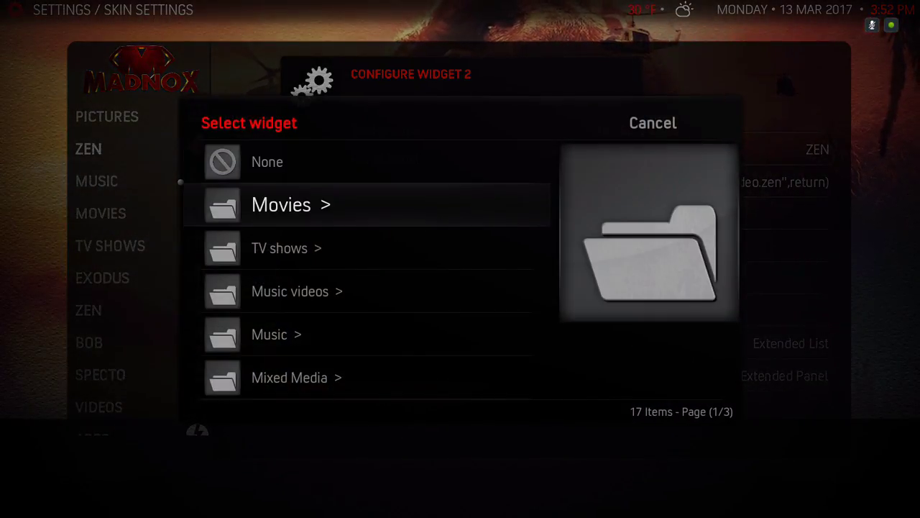
key("Down")
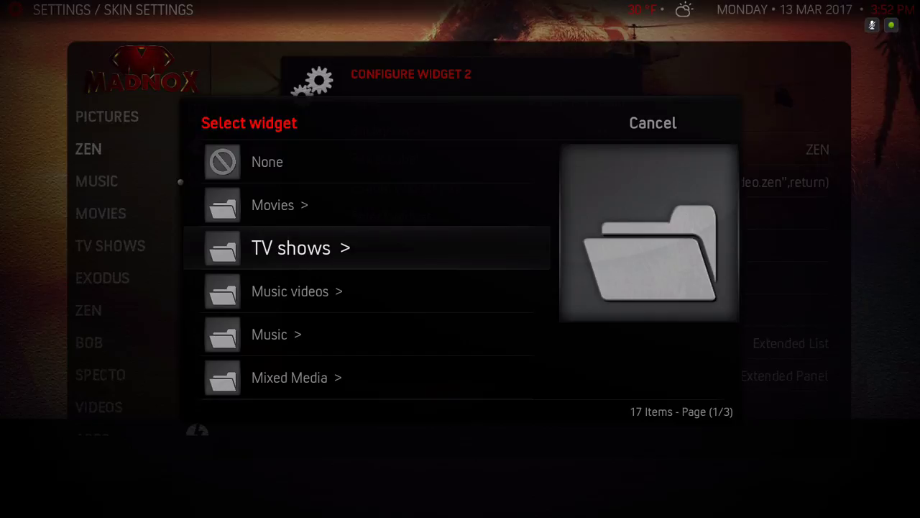
key("Up")
key("Escape")
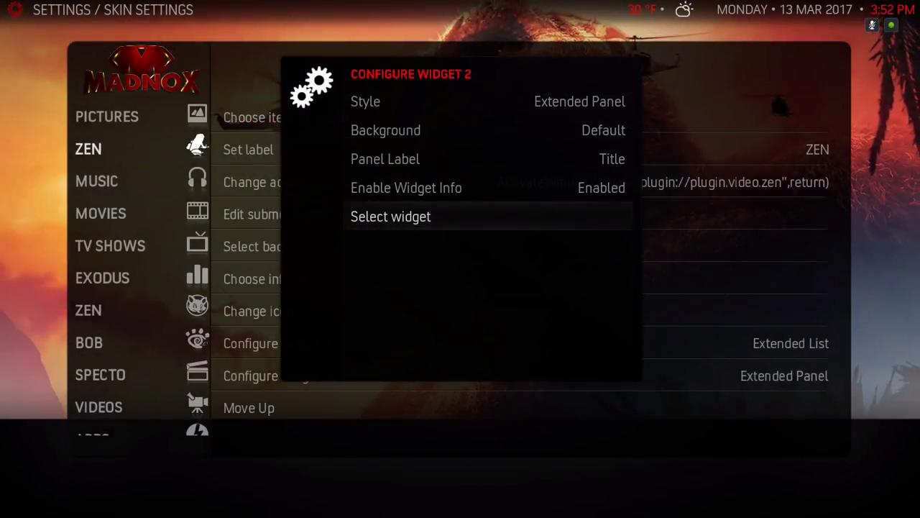
key("Return")
key("Down")
key("Down")
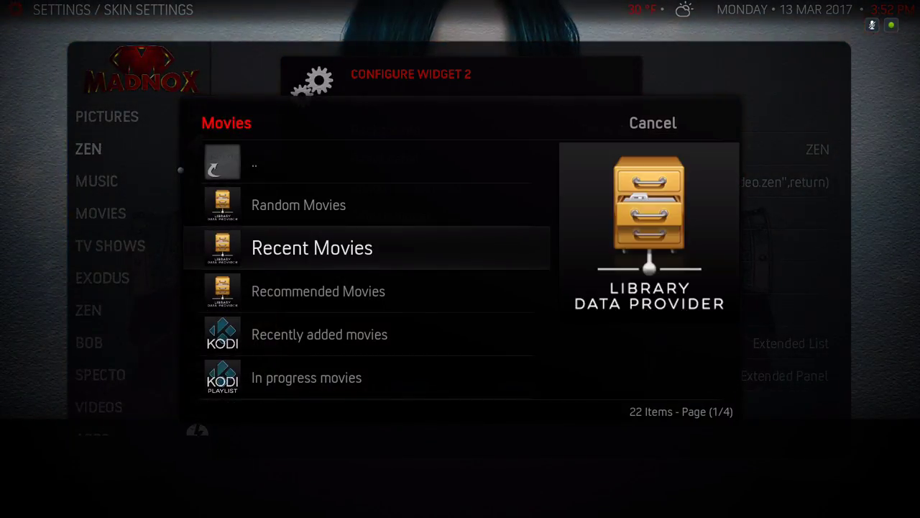
key("Up")
key("Escape")
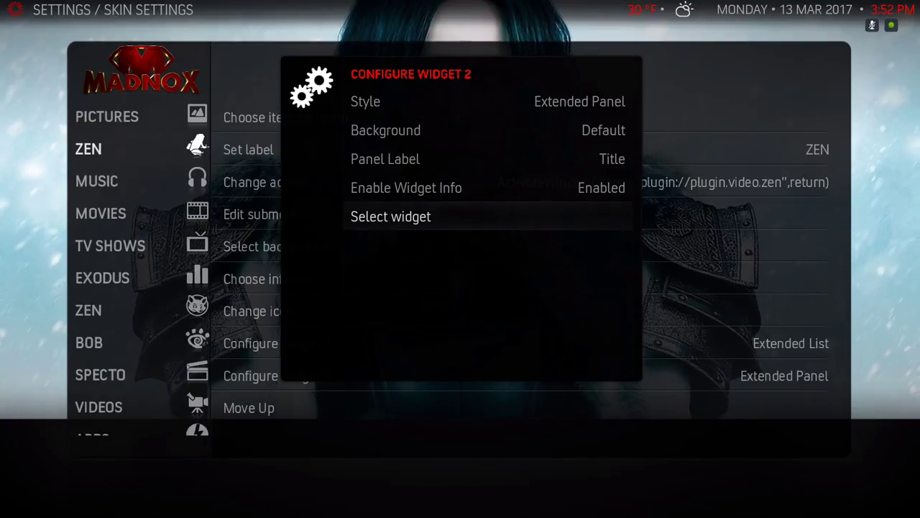
- Open the Zen video add-on as the content source for widget 2
key("Return")
key("Up")
key("Up")
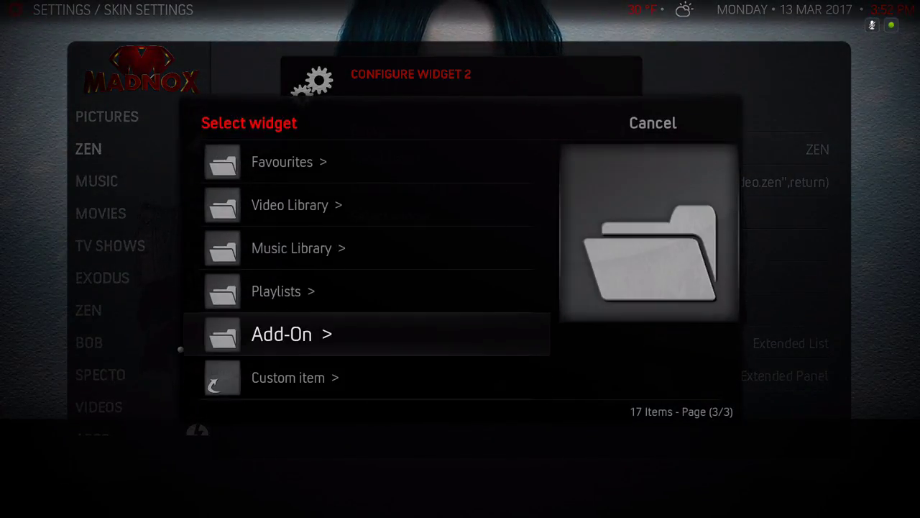
key("Return")
key("Down")
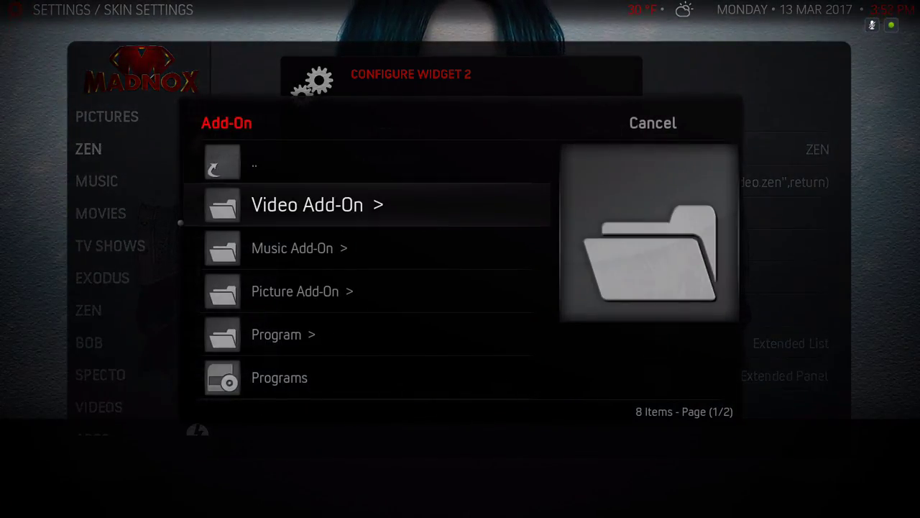
key("Return")
key("Down")
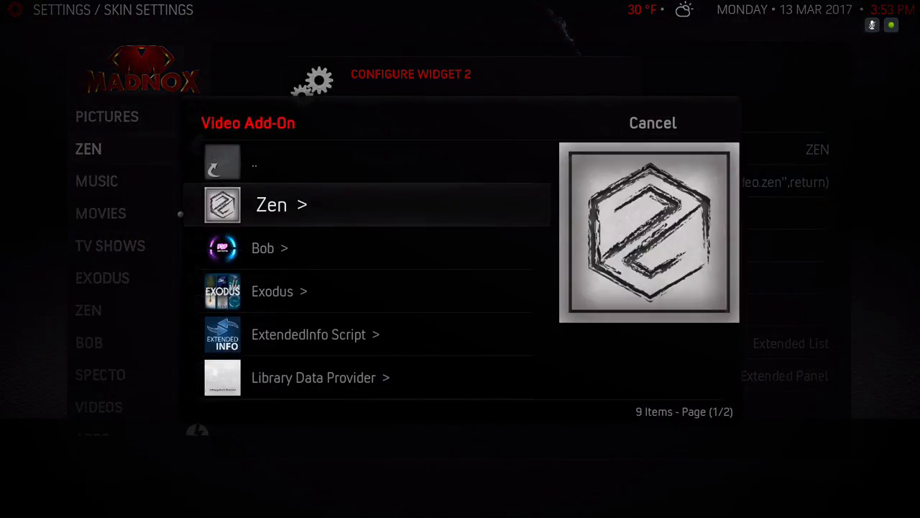
key("Return")
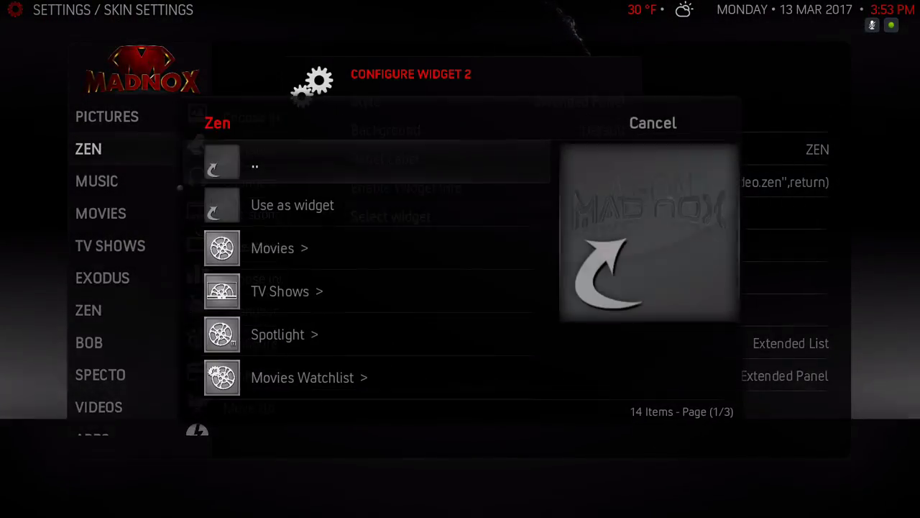
- Go to the Populars list within Zen's Movies category
key("Down")
key("Down")
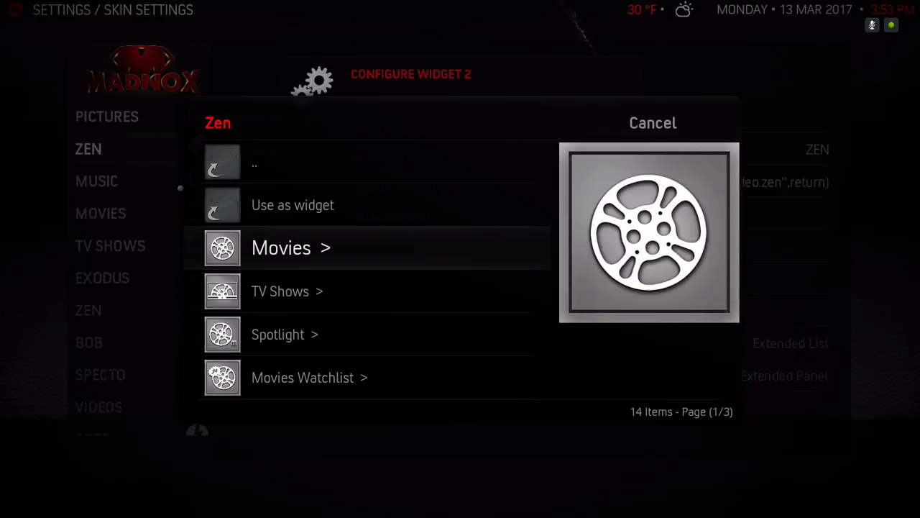
key("Return")
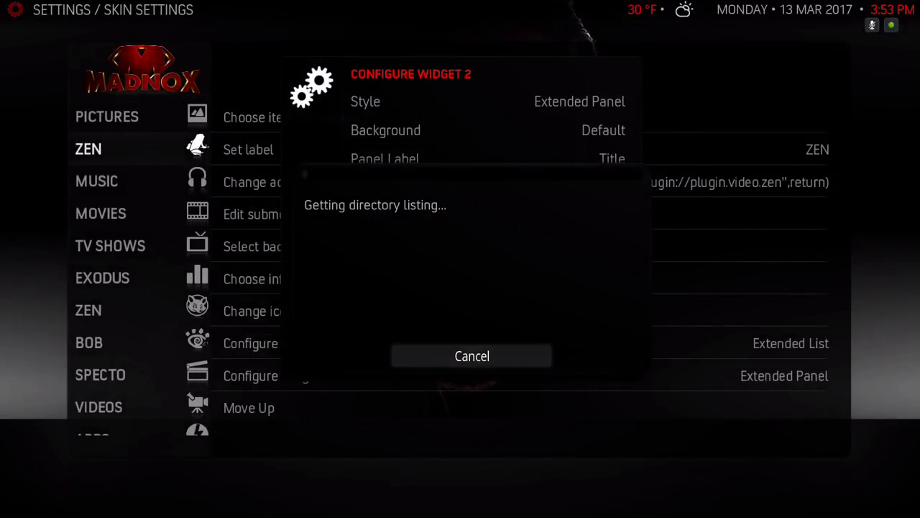
key("Down")
key("Down")
key("Down")
key("Down")
key("Down")
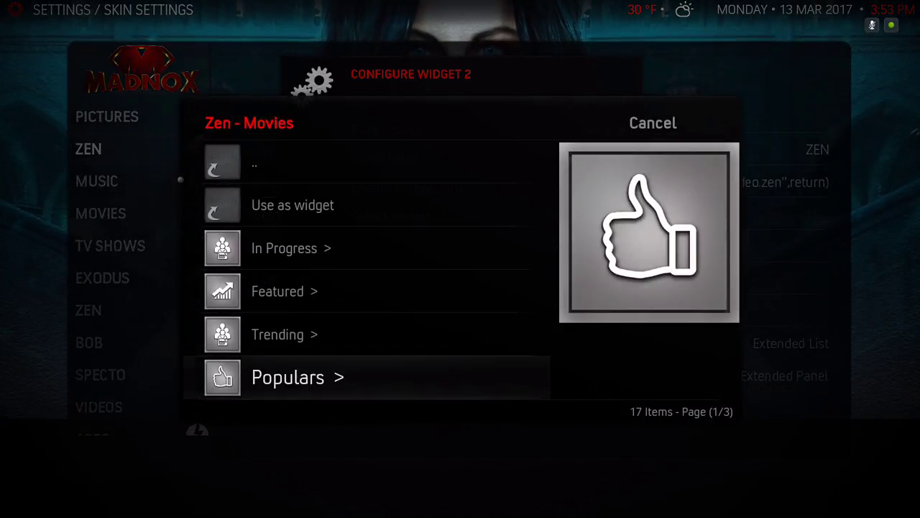
key("Down")
key("Down")
key("Up")
key("Up")
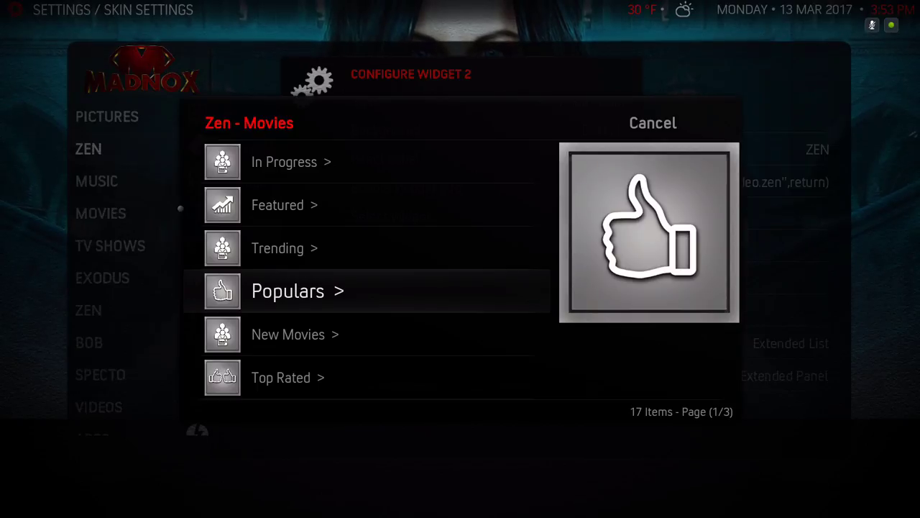
key("Return")
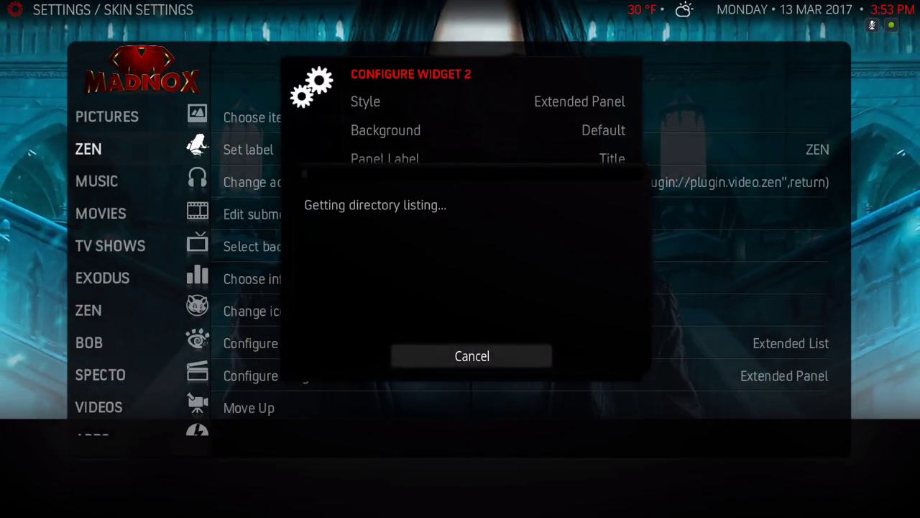
- Use the Populars list as widget 2 and accept the title Zen - Populars
key("Down")
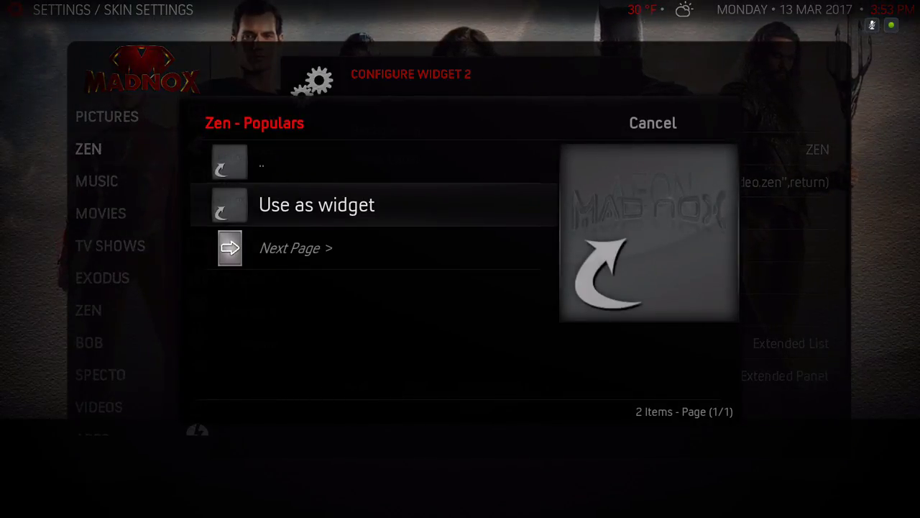
key("Return")
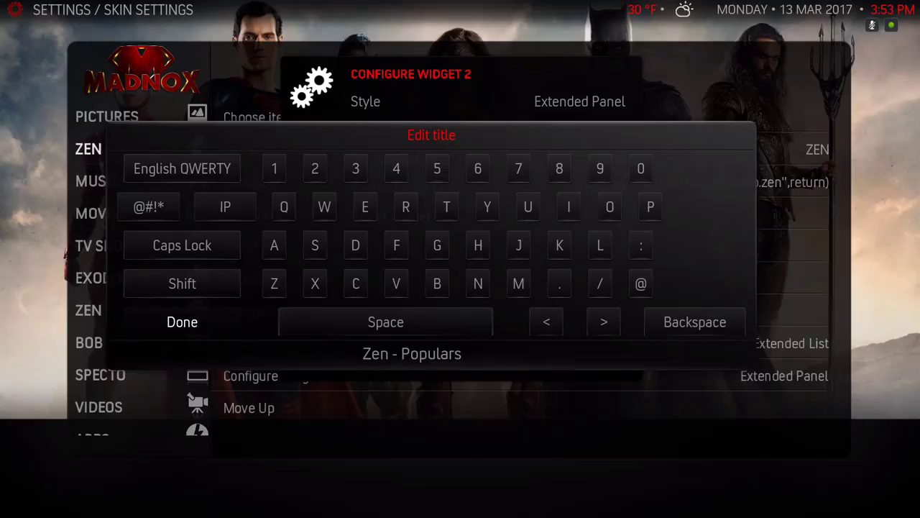
key("Return")
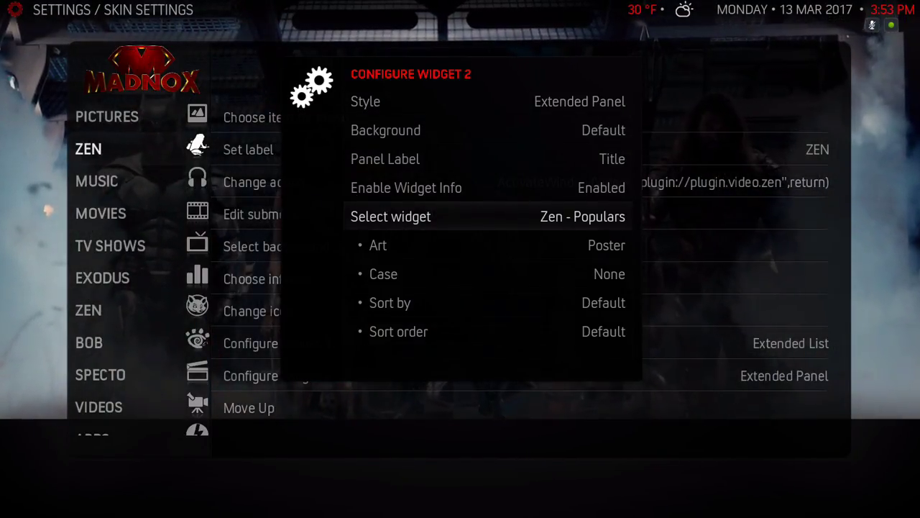
- Review the art options of widget 2, choose Poster, and close the widget's configuration
key("Down")
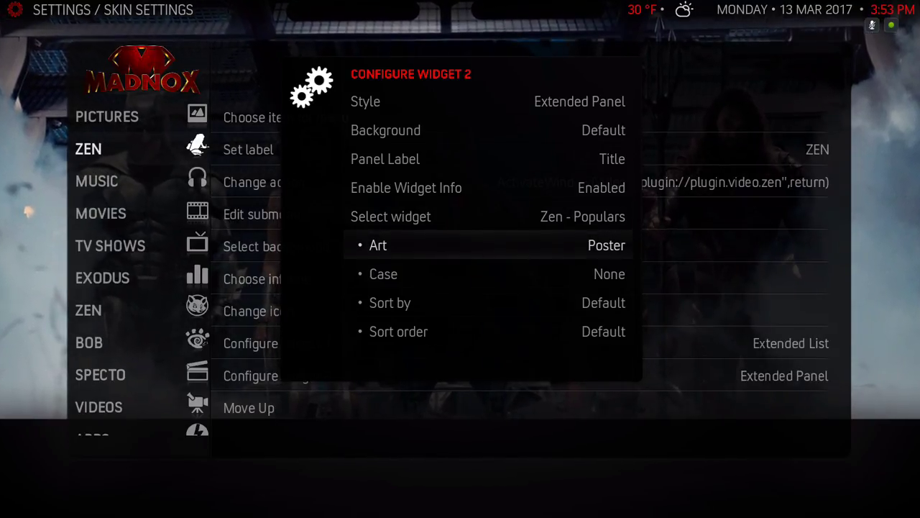
key("Down")
key("Up")
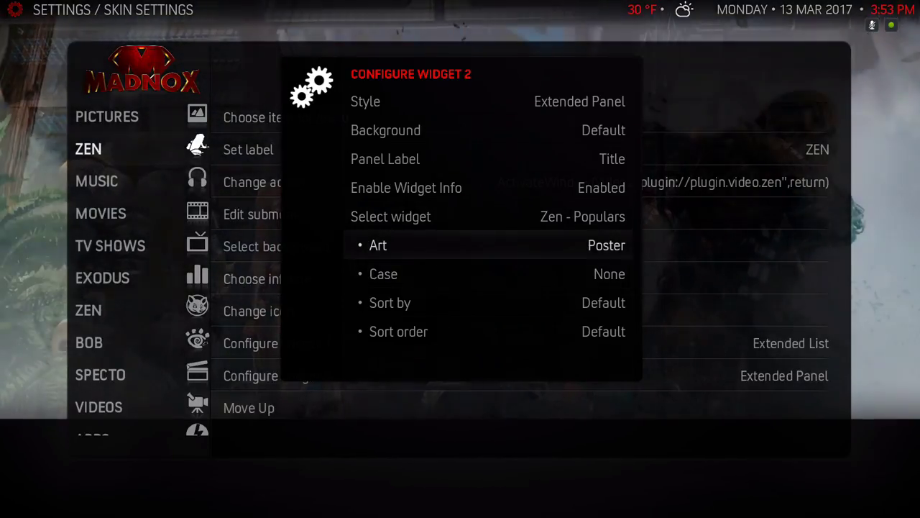
key("Return")
key("Down")
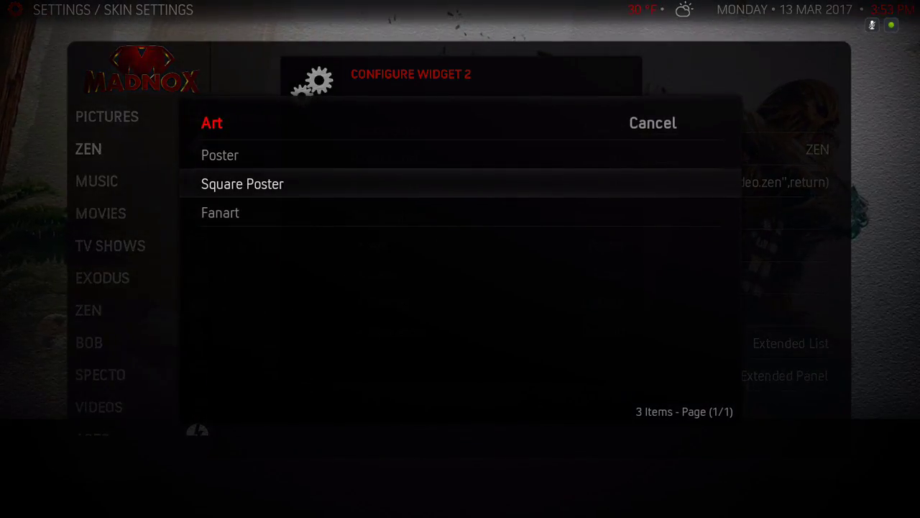
key("Down")
key("Up")
key("Up")
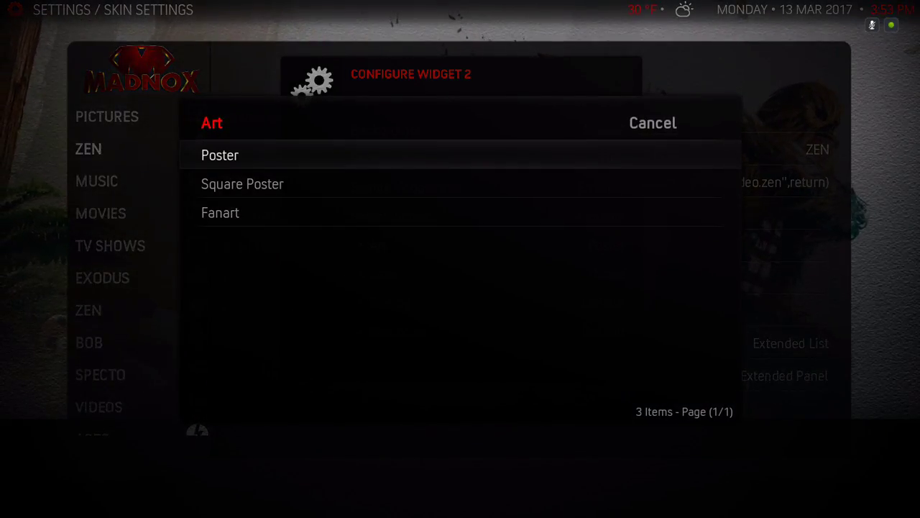
key("Return")
key("Escape")
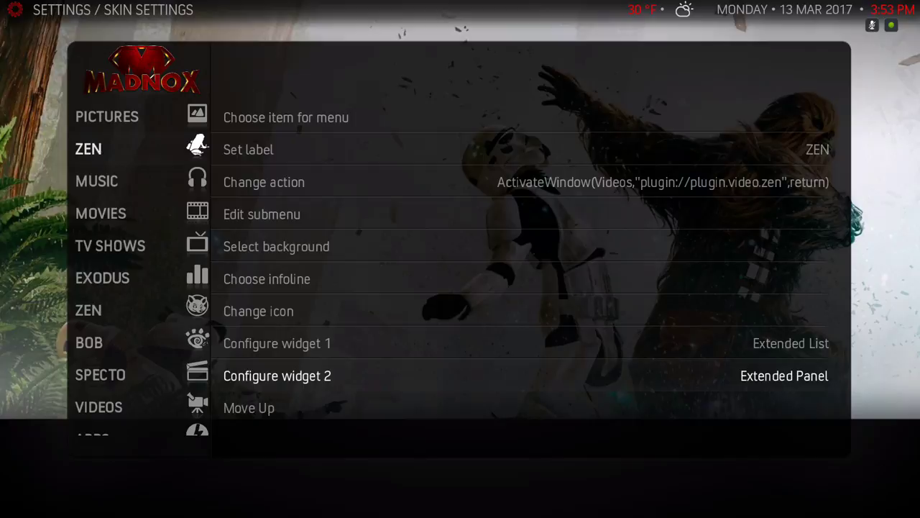
- Leave the main menu setup and skin settings, and highlight the new ZEN item on the home screen
key("Escape")
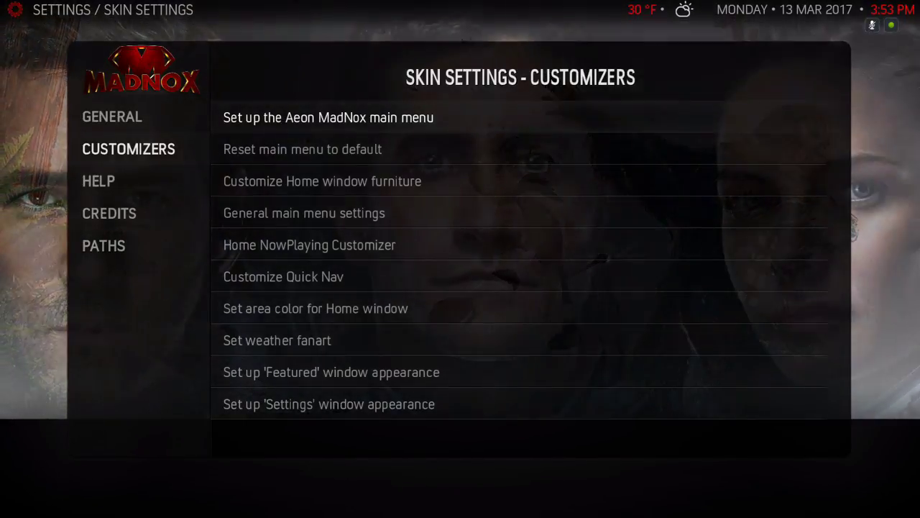
key("Escape")
key("Escape")
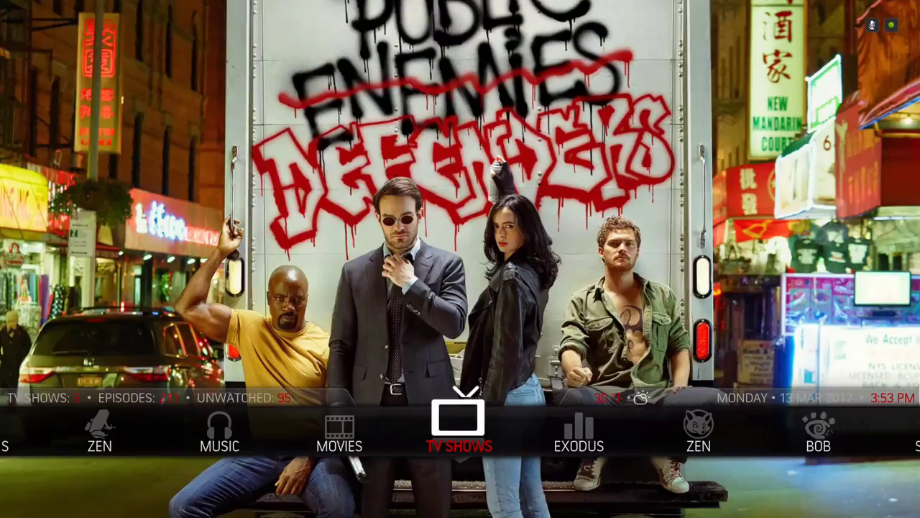
key("Left")
key("Left")
key("Left")
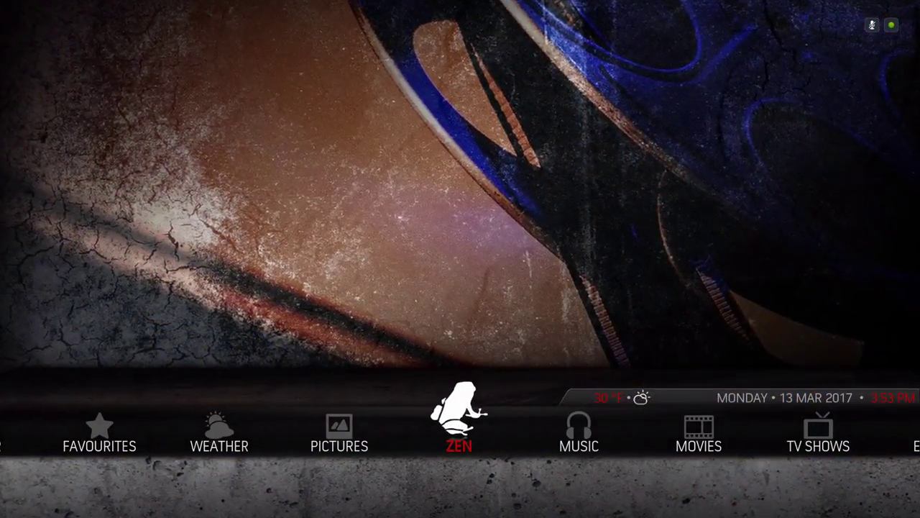
key("Right")
key("Left")
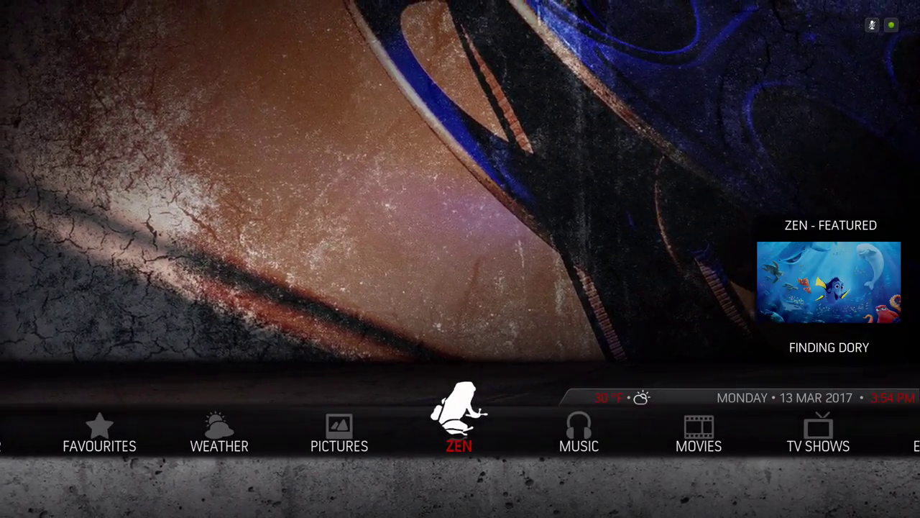
- Examine the movie list and widget info in the Zen - Featured widget, and return to the ZEN menu item
key("Up")
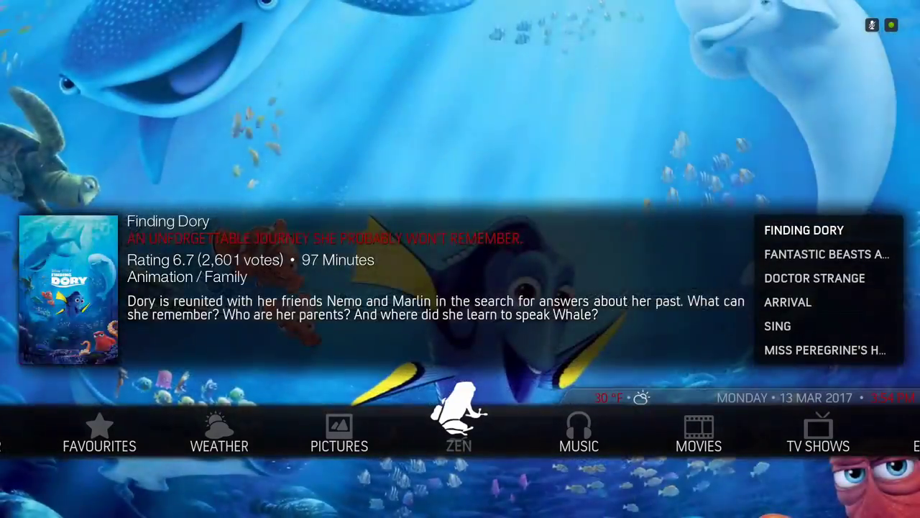
key("Down")
key("Down")
key("Down")
key("Down")
key("Down")
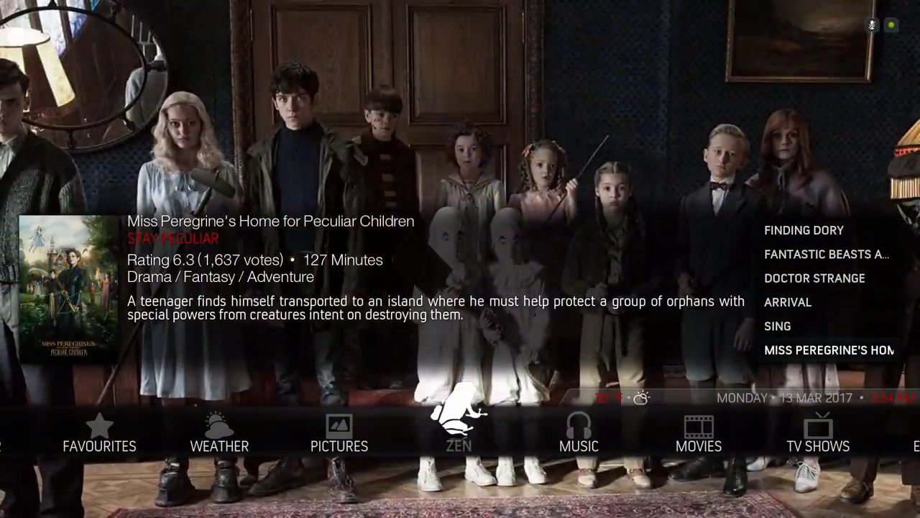
key("Up")
key("Up")
key("Up")
key("Up")
key("Up")
key("Up")
key("Up")
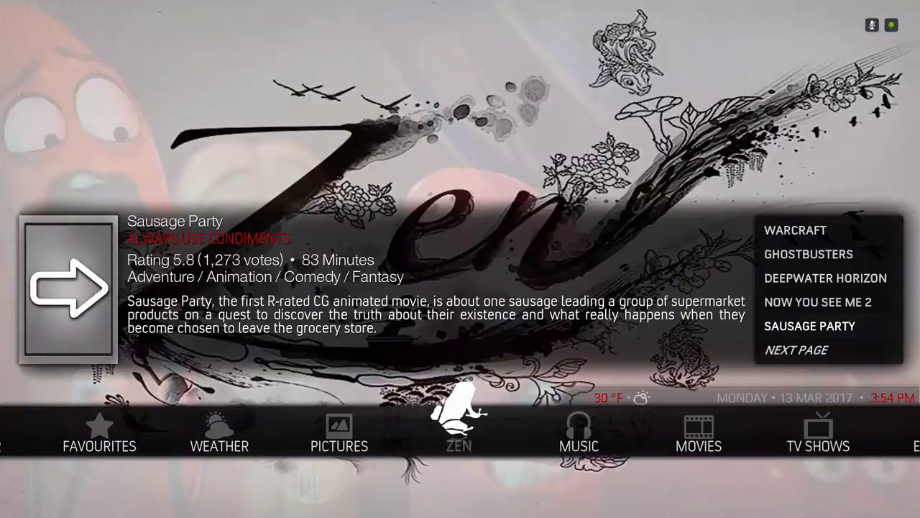
key("Up")
key("Up")
key("Up")
key("Up")
key("Up")
key("Down")
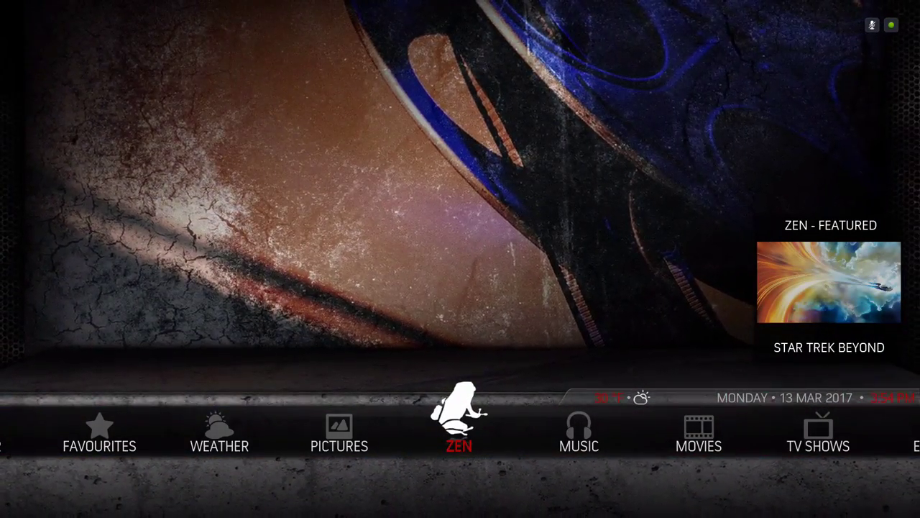
- Examine the posters and movie details in the Zen - Populars panel, and return to the ZEN menu item
key("Right")
key("Left")
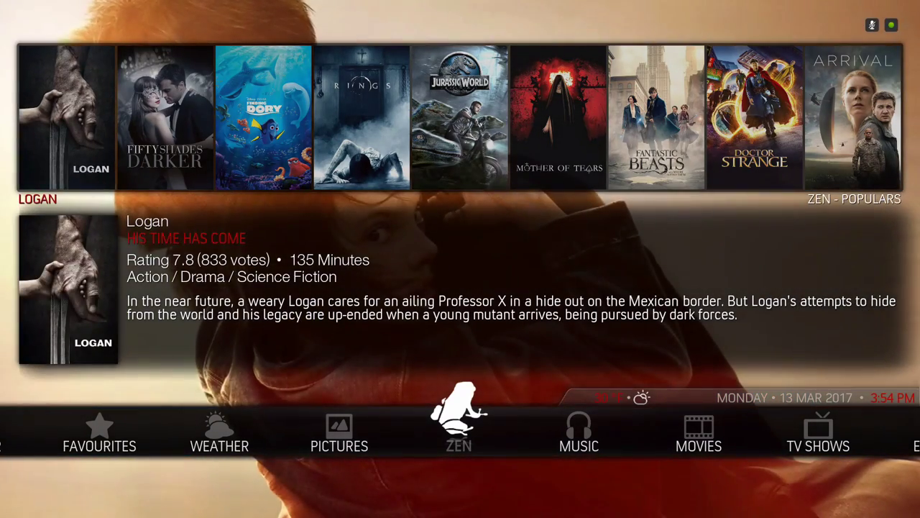
key("Right")
key("Right")
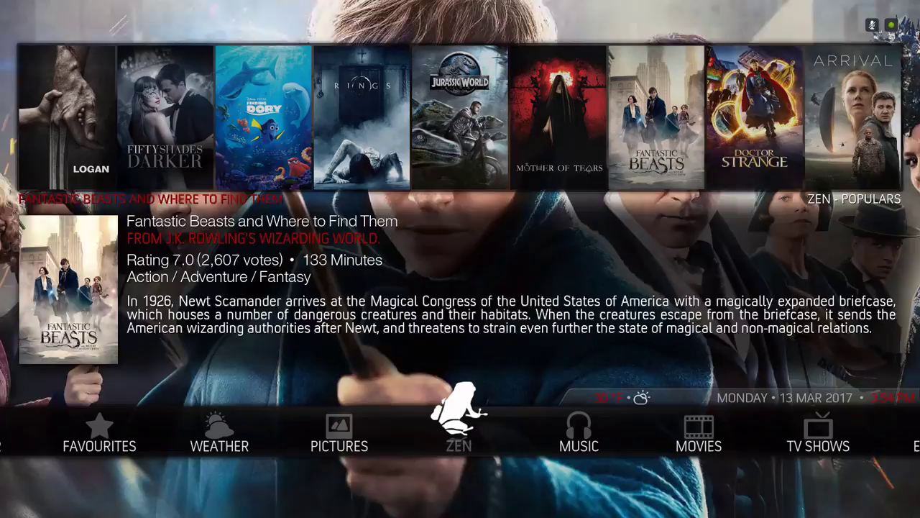
key("Right")
key("Right")
key("Right")
key("Right")
key("Right")
key("Right")
key("Right")
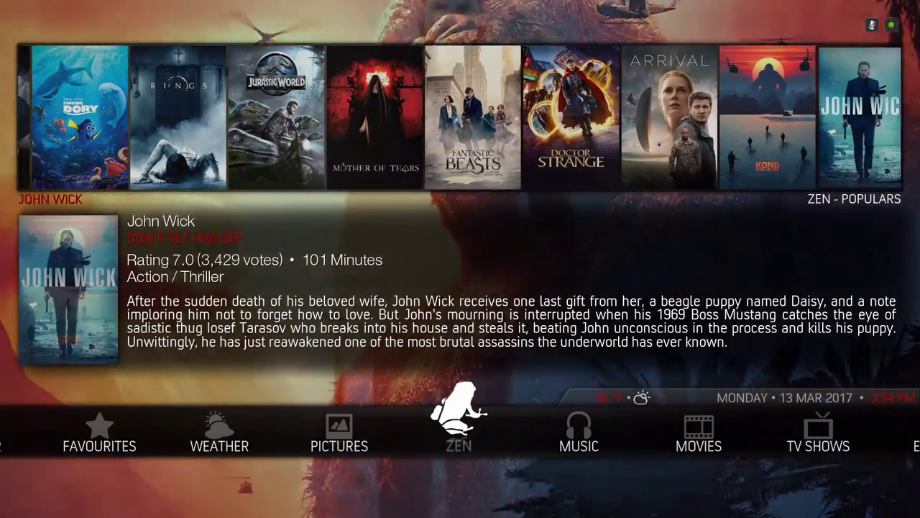
key("Right")
key("Right")
key("Right")
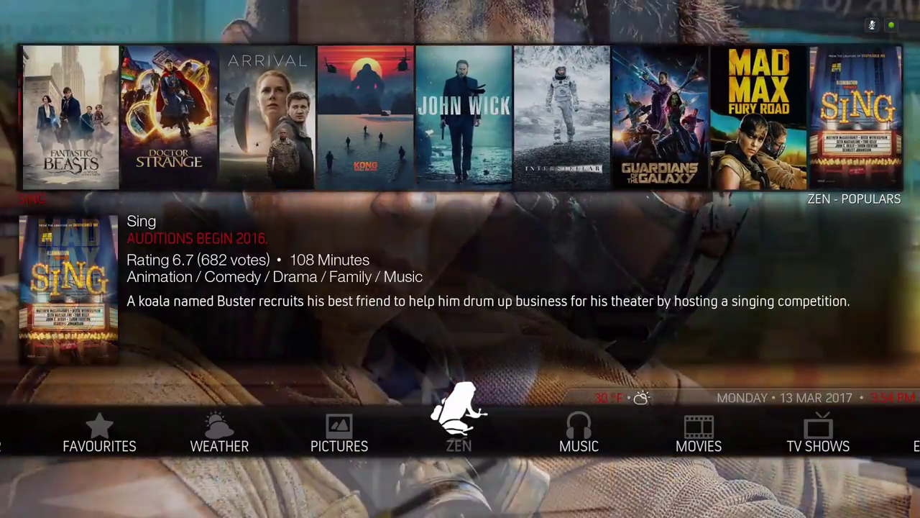
key("Right")
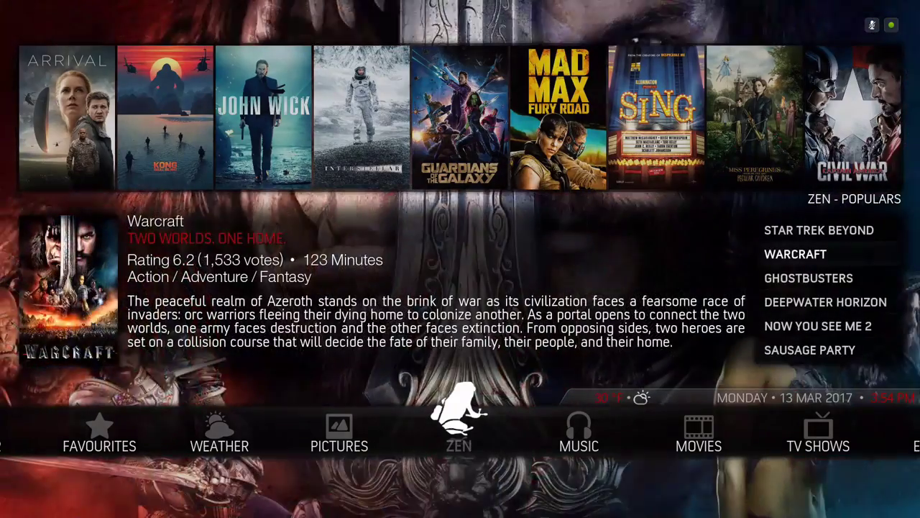
key("Down")
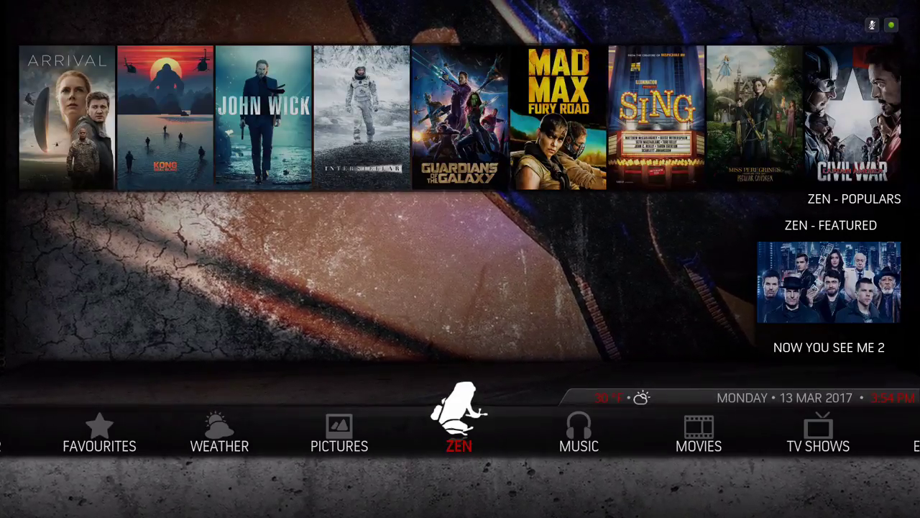
key("Right")
key("Left")
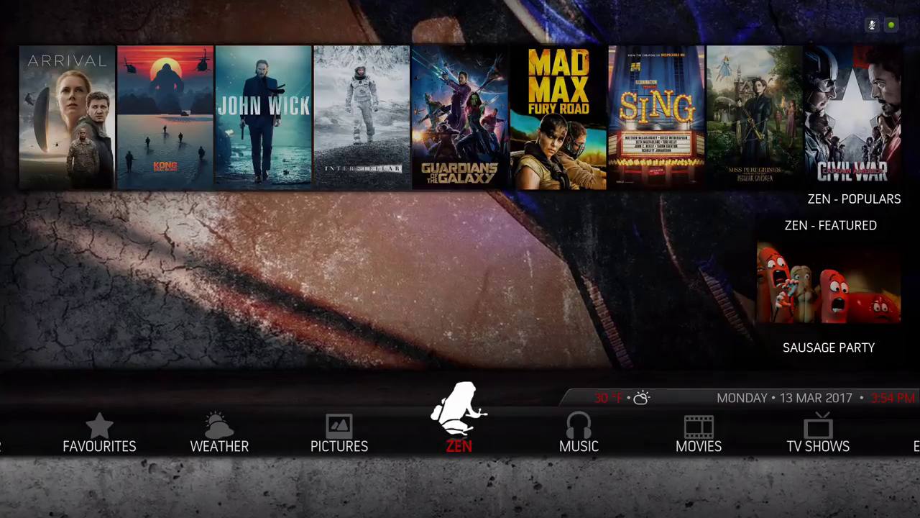
key("Right")
key("Left")
- Open the system settings from the home screen's main menu
key("Right")
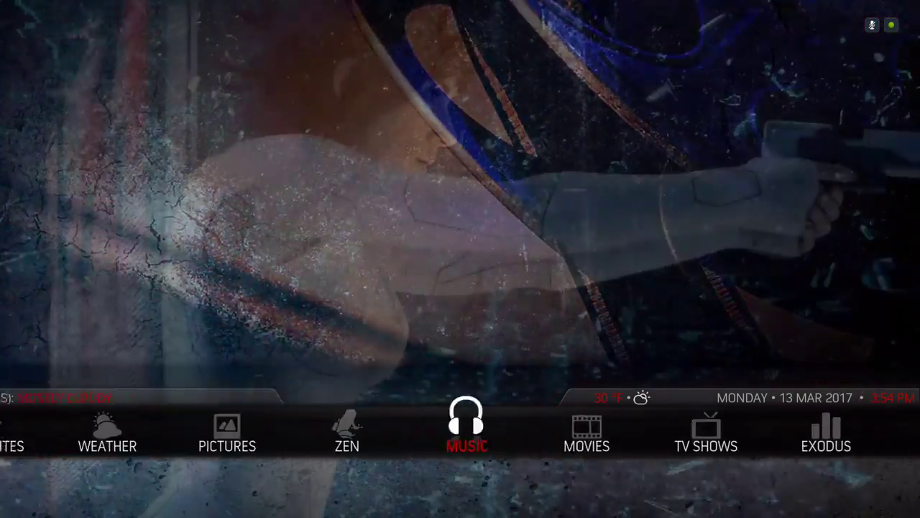
key("Right")
key("Right")
key("Right")
key("Right")
key("Right")
key("Right")
key("Right")
key("Right")
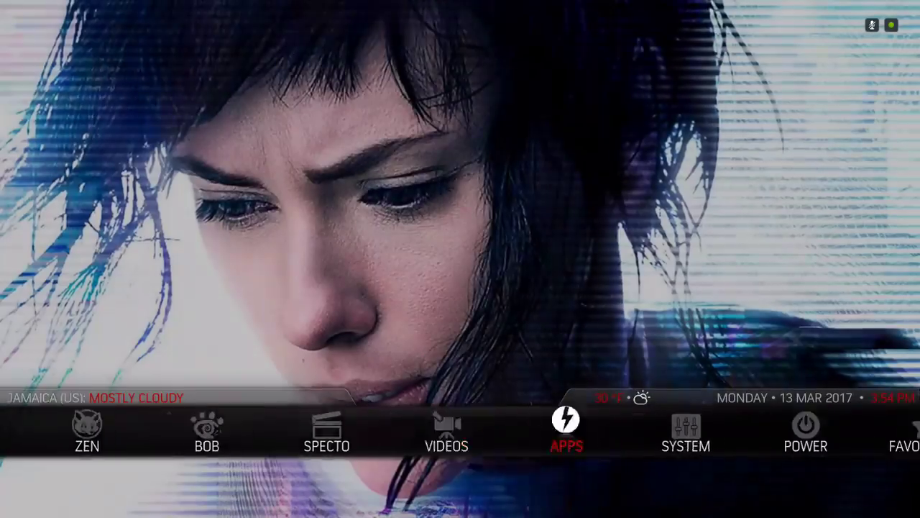
key("Right")
key("Return")
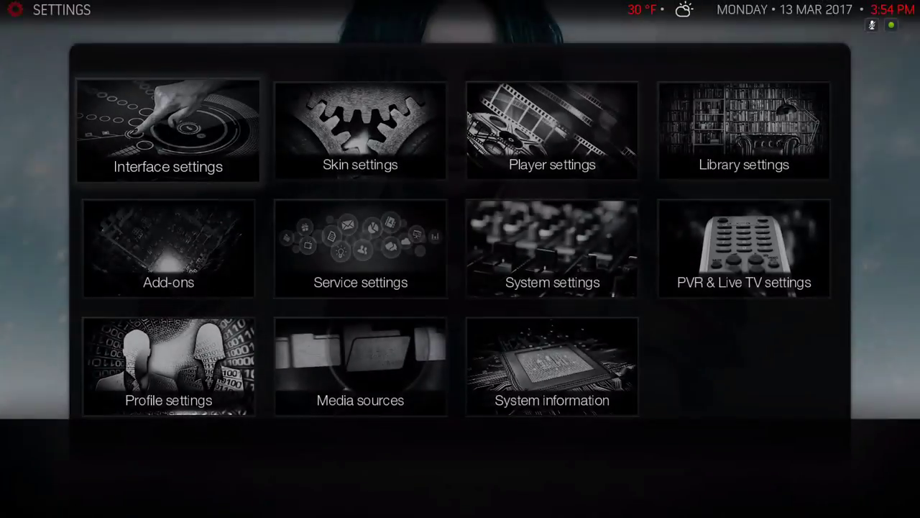
- Open the Aeon MadNox main menu setup from the skin customizers and go to the background setting of the ZEN frog-icon item
key("Right")
key("Return")
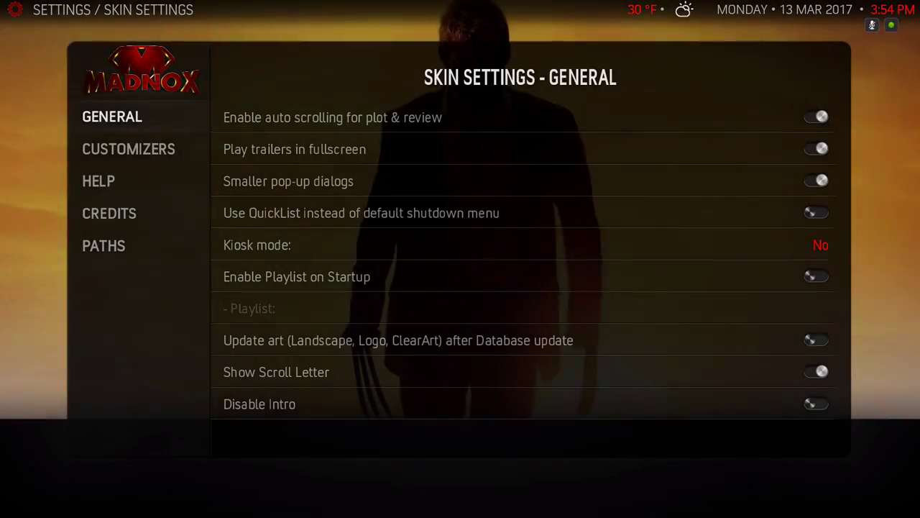
key("Down")
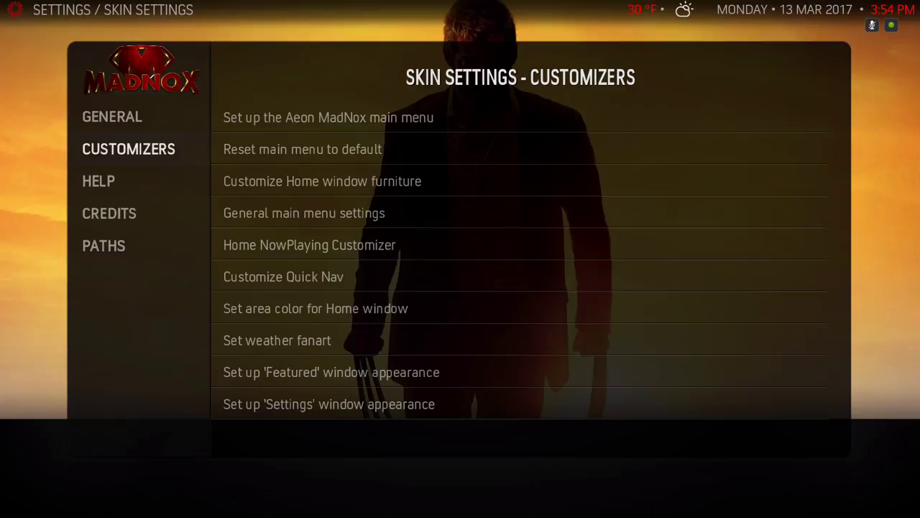
key("Right")
key("Return")
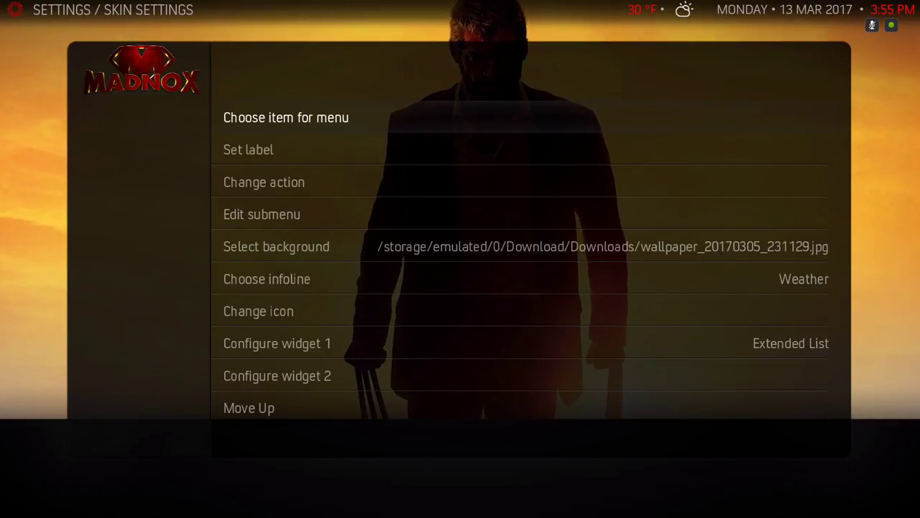
key("Down")
key("Right")
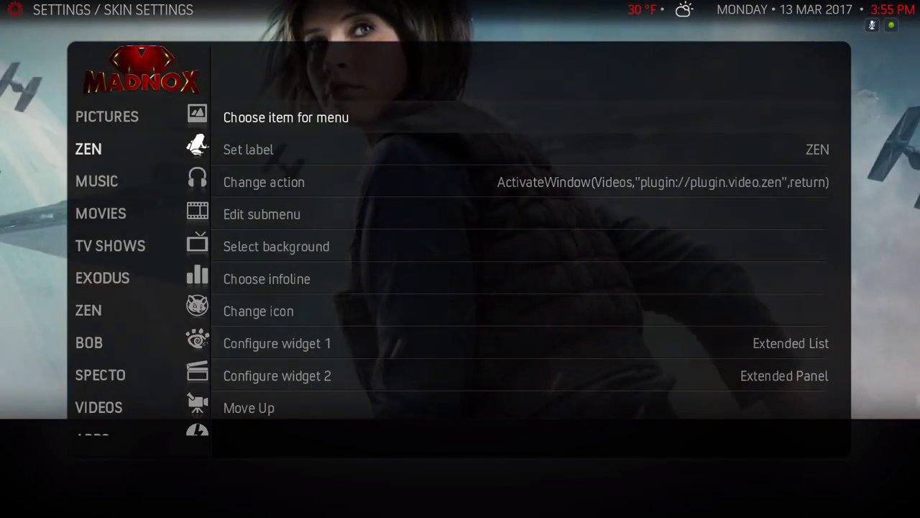
key("Down")
key("Down")
key("Down")
key("Down")
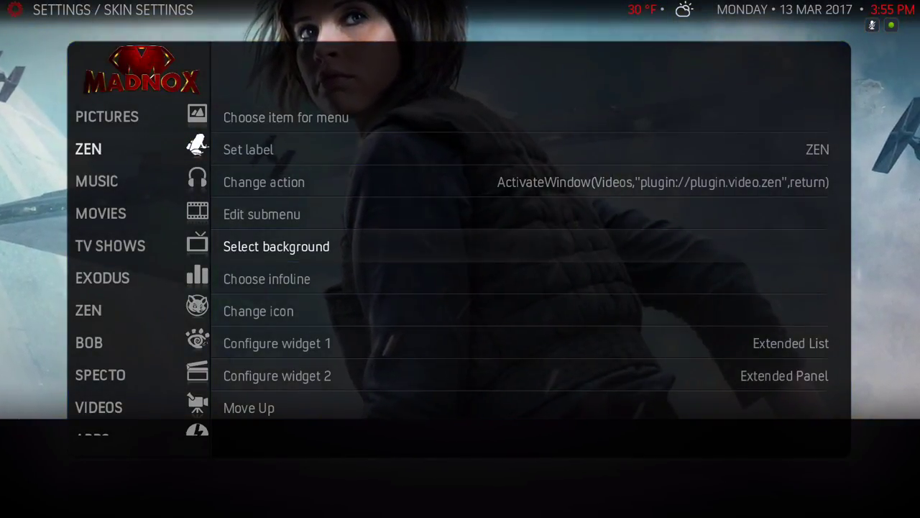
key("Up")
key("Down")
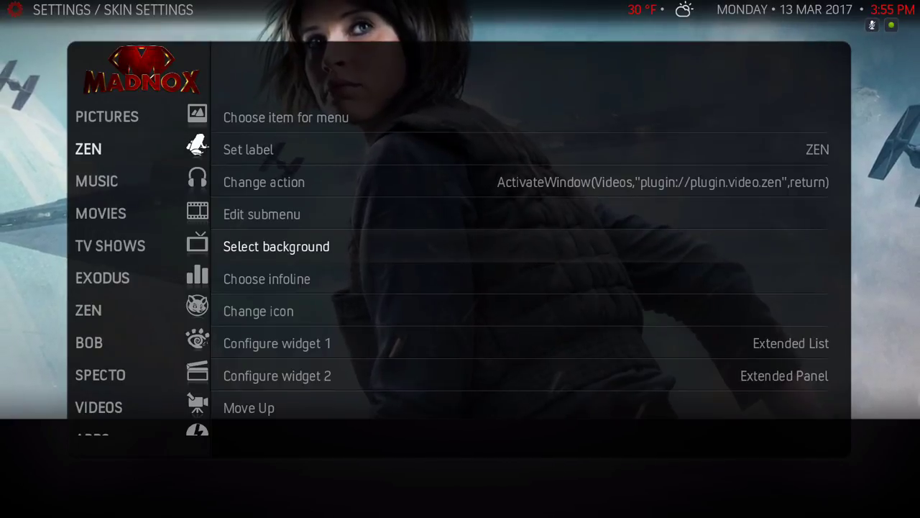
key("Return")
key("Down")
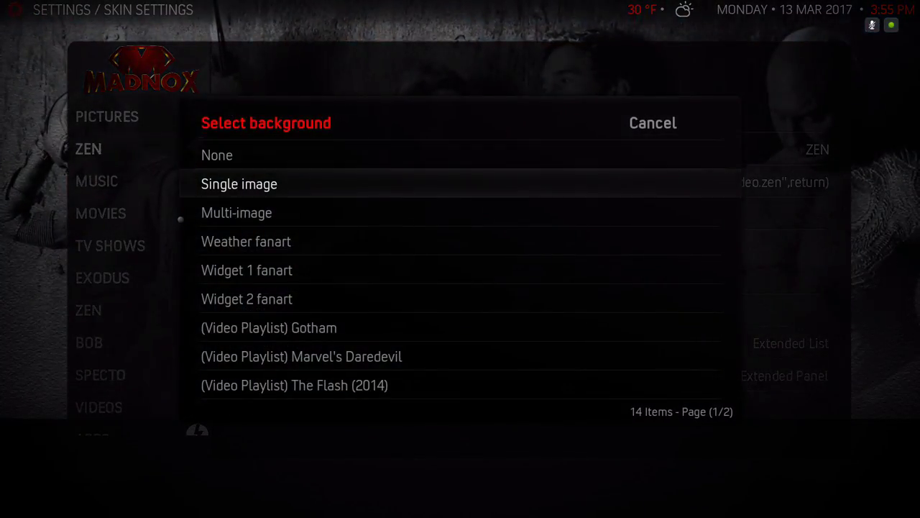
key("Down")
key("Up")
key("Down")
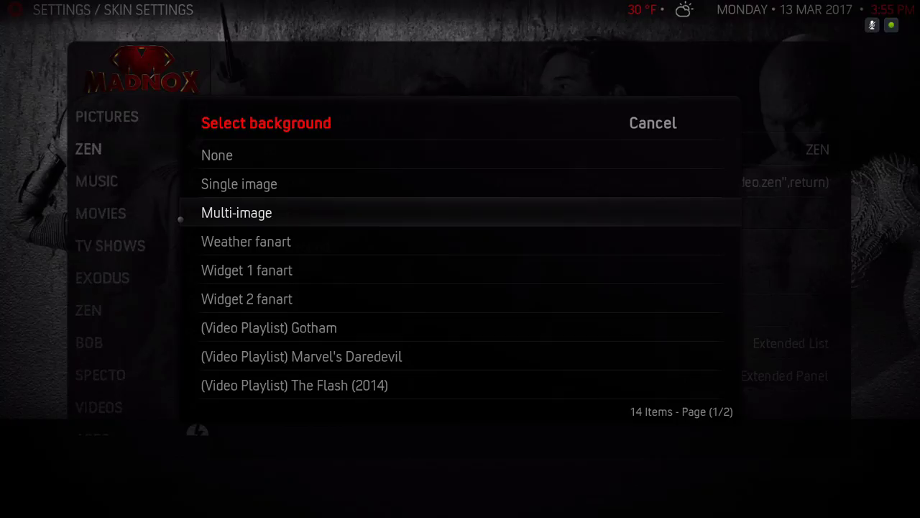
key("Return")
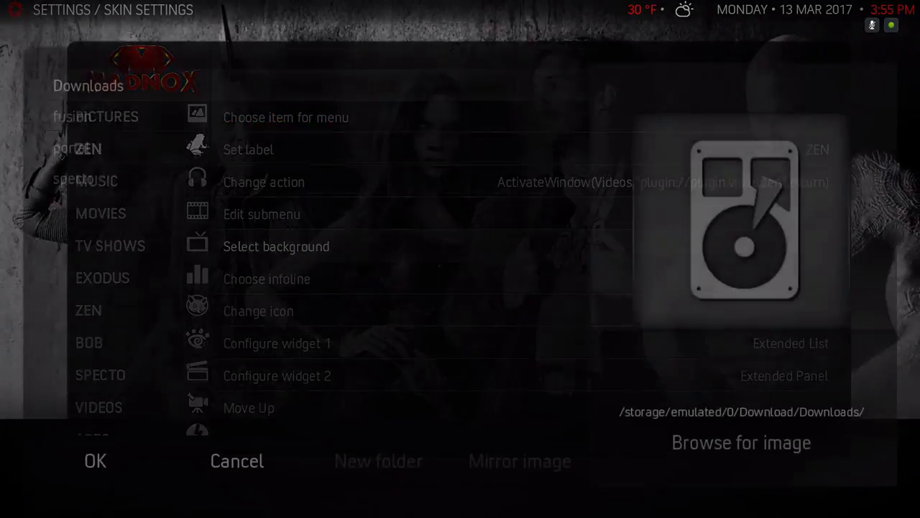
key("Down")
key("Up")
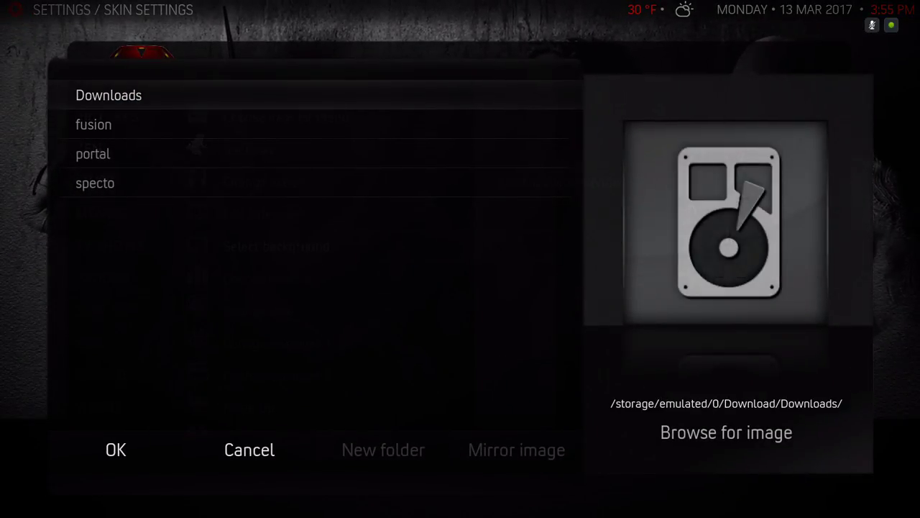
key("Escape")
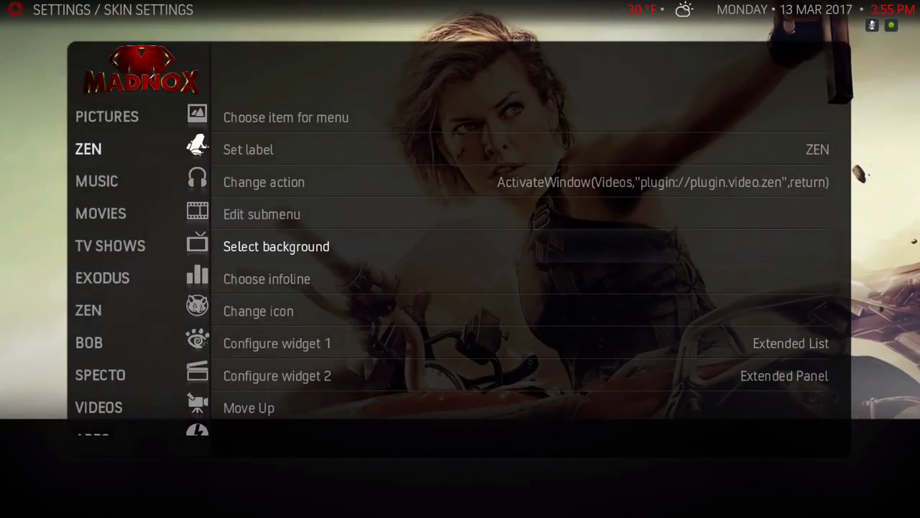
key("Down")
key("Up")
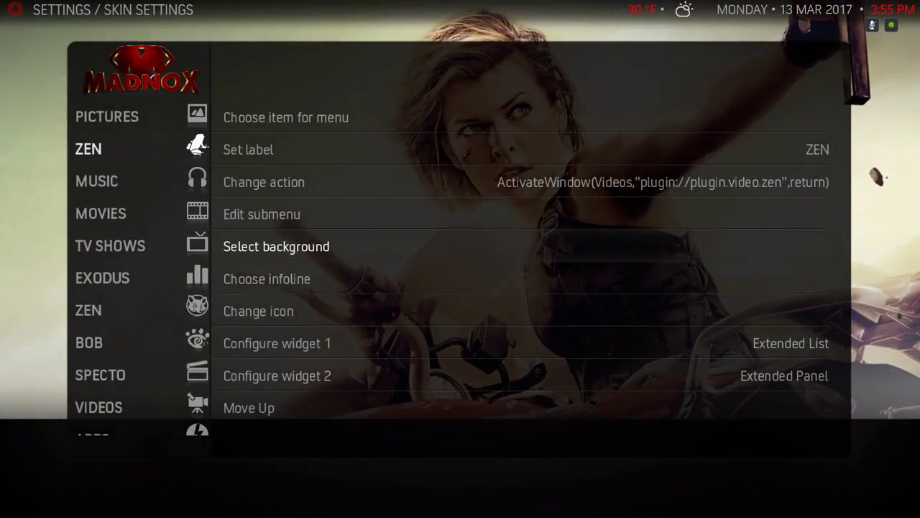
- Set the ZEN item's background to Multi-image, using the Downloads folder as the image source
key("Return")
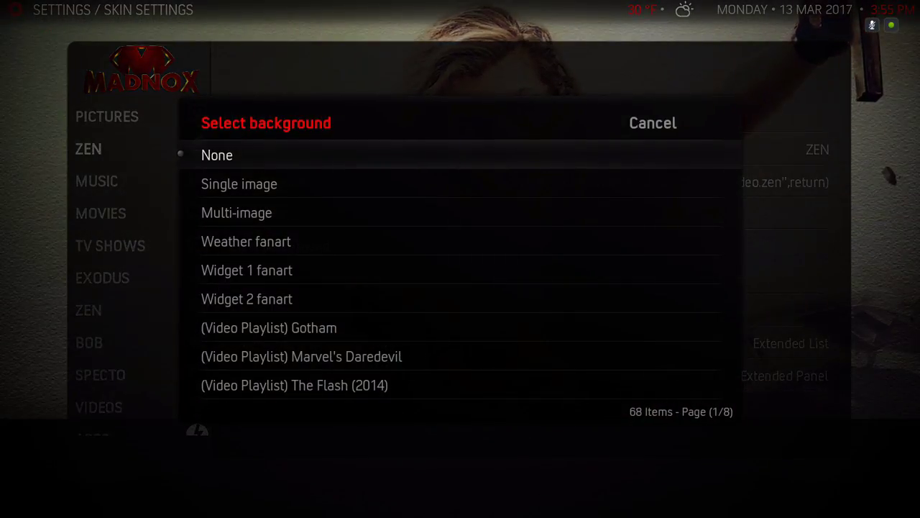
key("Down")
key("Down")
key("Return")
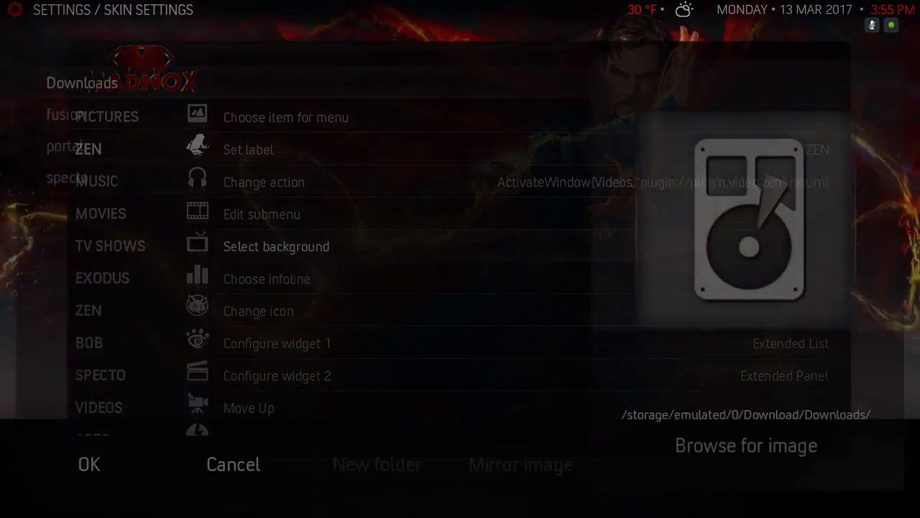
key("Down")
key("Up")
key("Return")
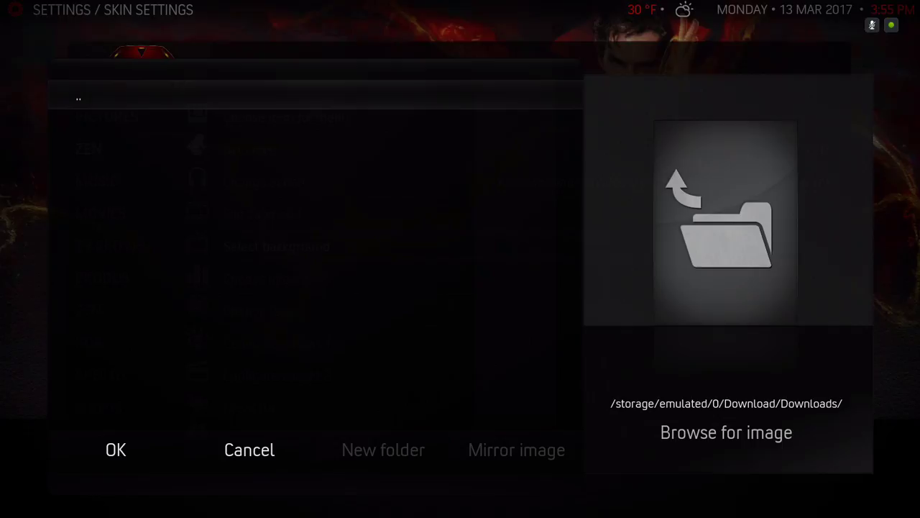
key("Down")
key("Return")
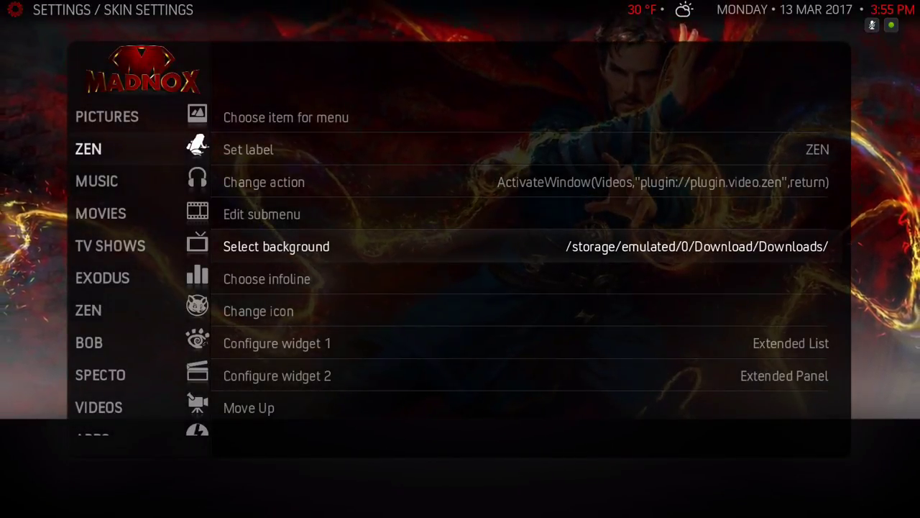
- Leave the main menu setup and all settings, returning to the home screen so the menu rebuilds
key("Escape")
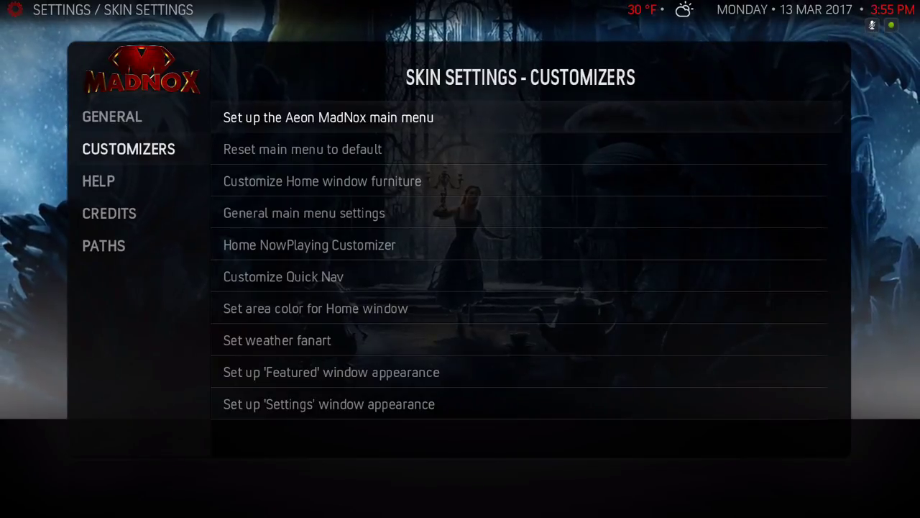
key("Escape")
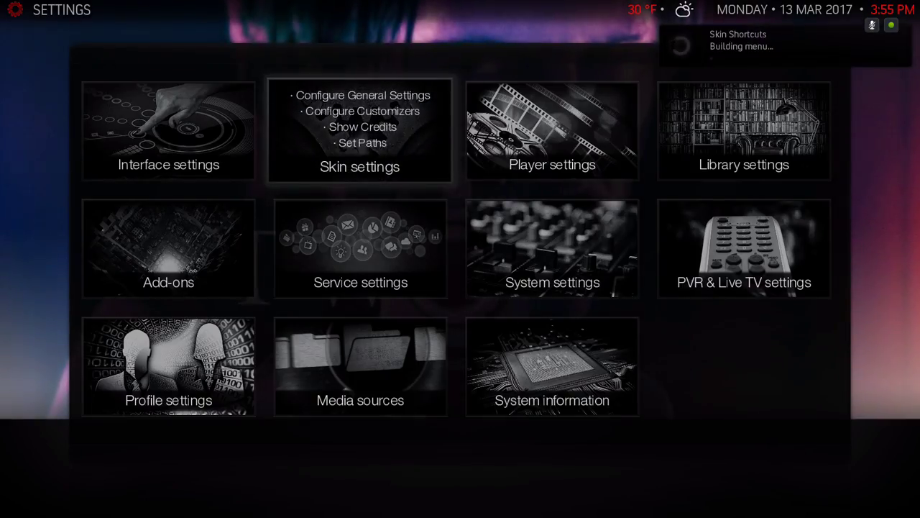
key("Down")
key("Escape")
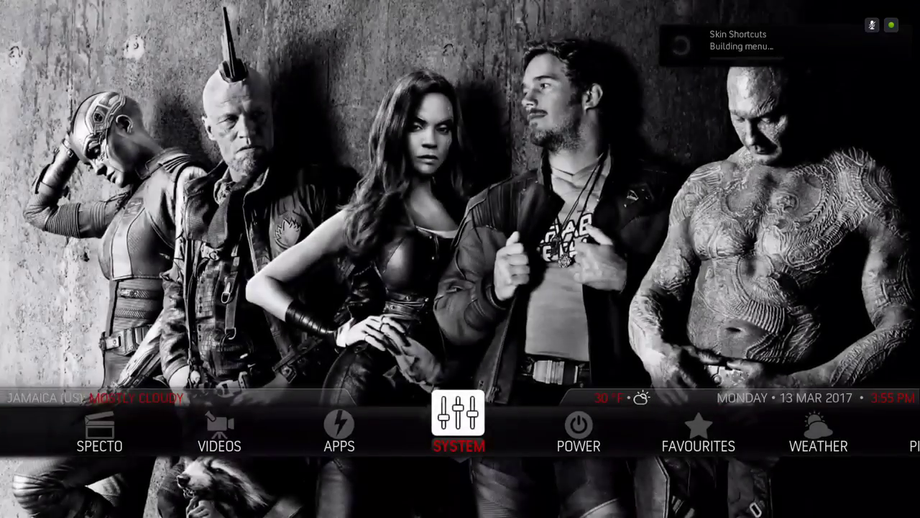
- Go through the rebuilt home menu and highlight the ZEN frog-icon item to view its new background
key("Right")
key("Left")
key("Left")
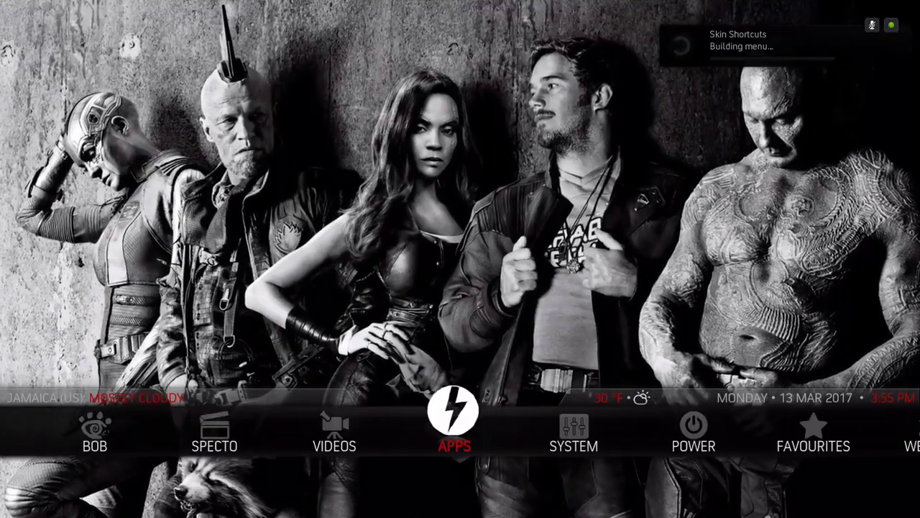
key("Left")
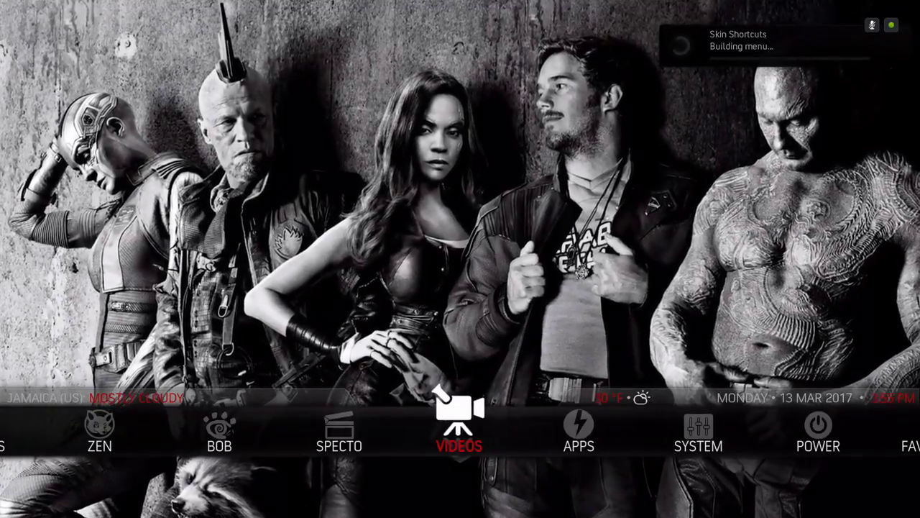
key("Right")
key("Right")
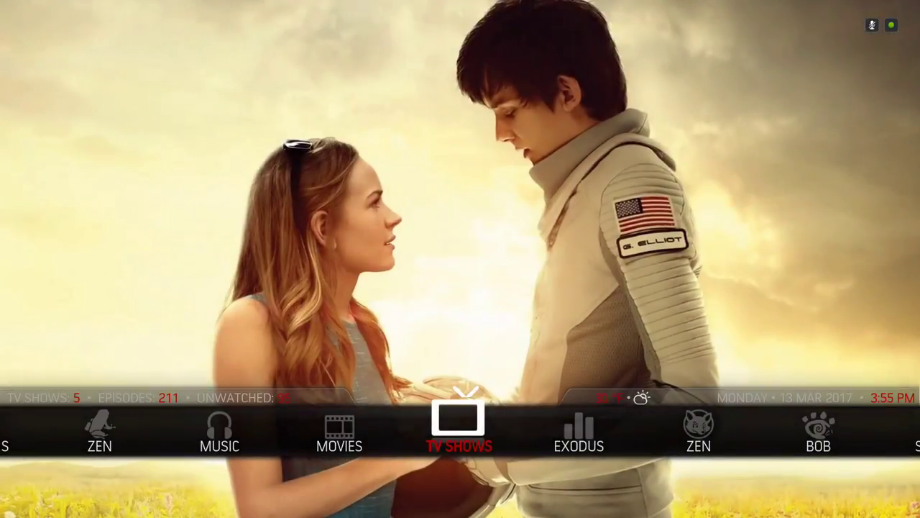
key("Right")
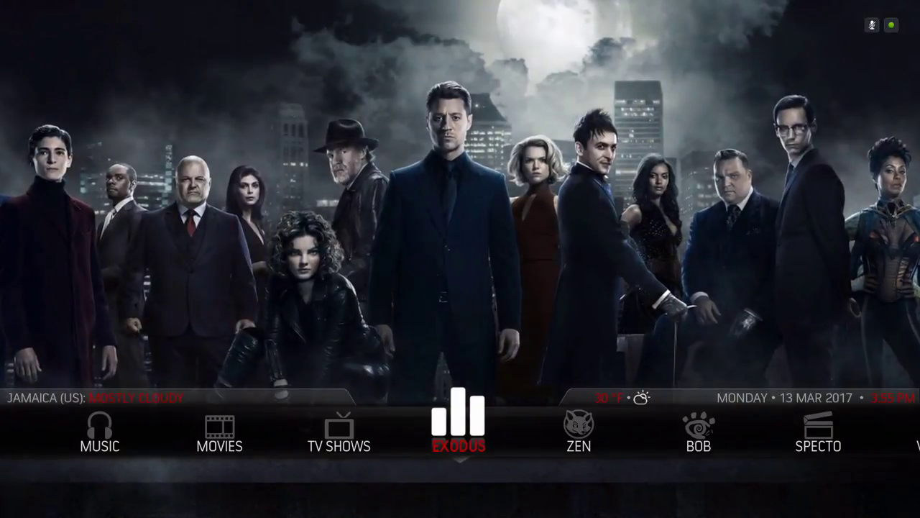
key("Left")
key("Left")
key("Left")
key("Left")
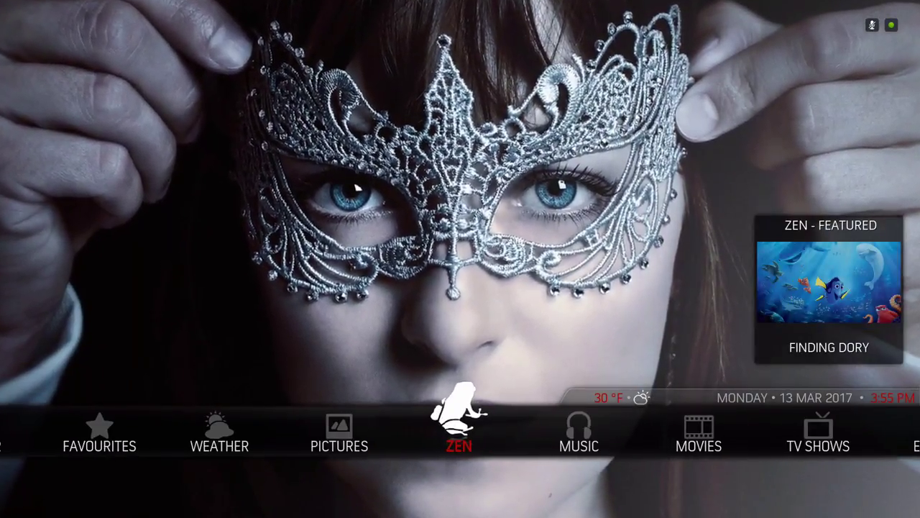
- Open the File Manager from the SYSTEM item's submenu on the home screen
key("Right")
key("Right")
key("Right")
key("Right")
key("Right")
key("Right")
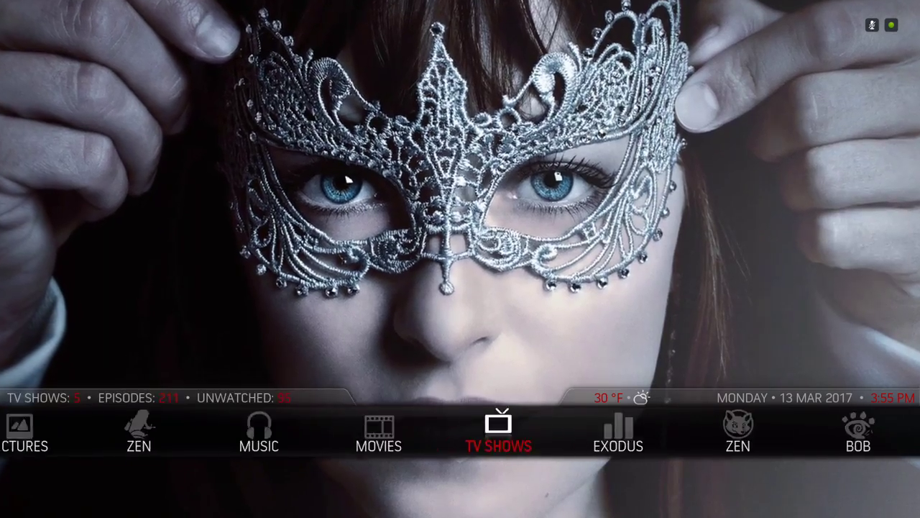
key("Right")
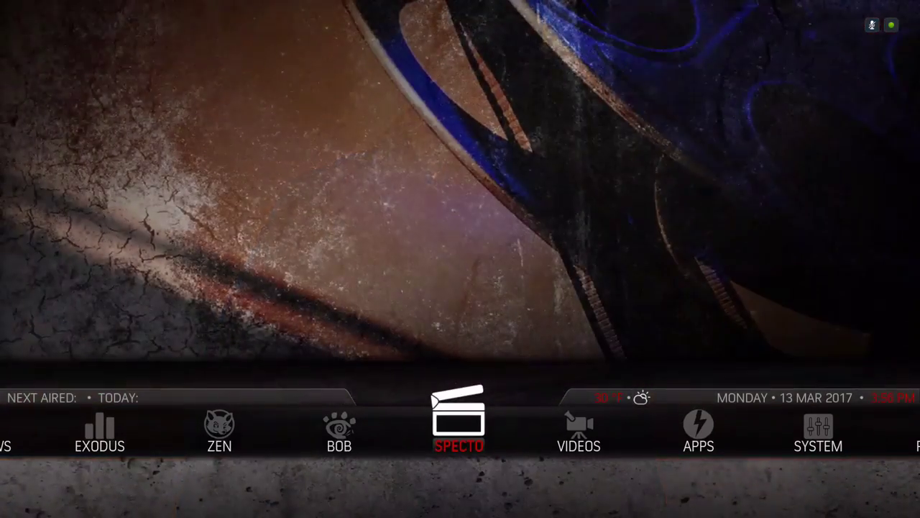
key("Right")
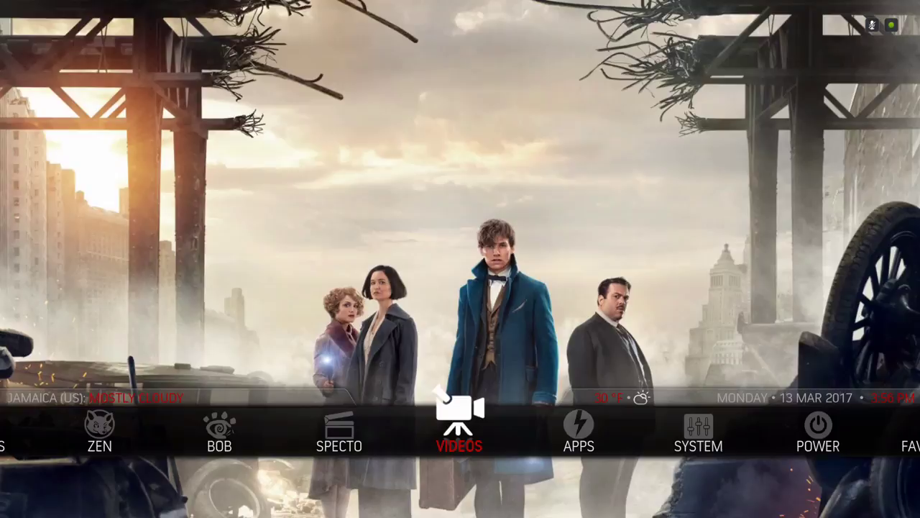
key("Right")
key("Right")
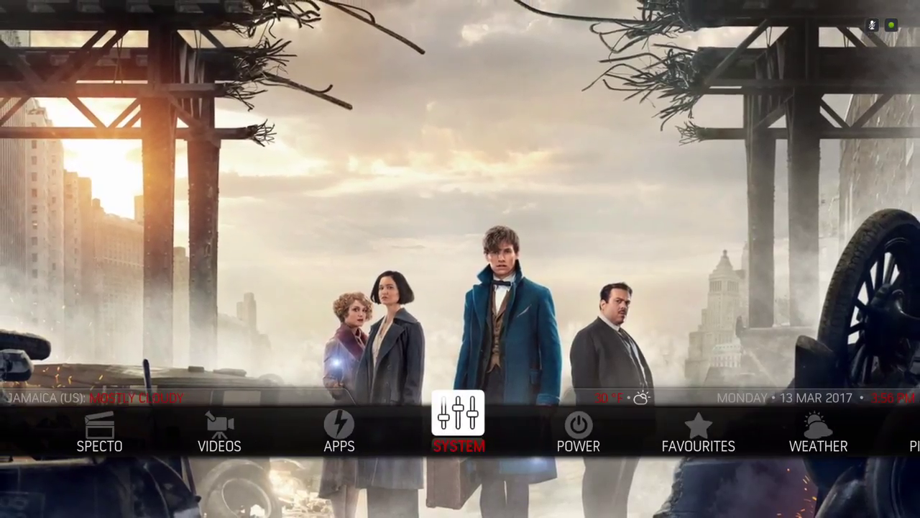
key("Down")
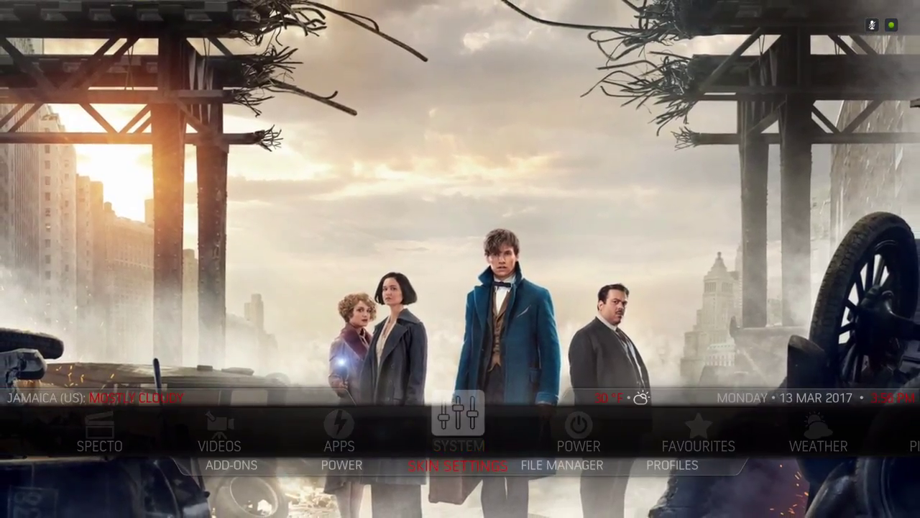
key("Right")
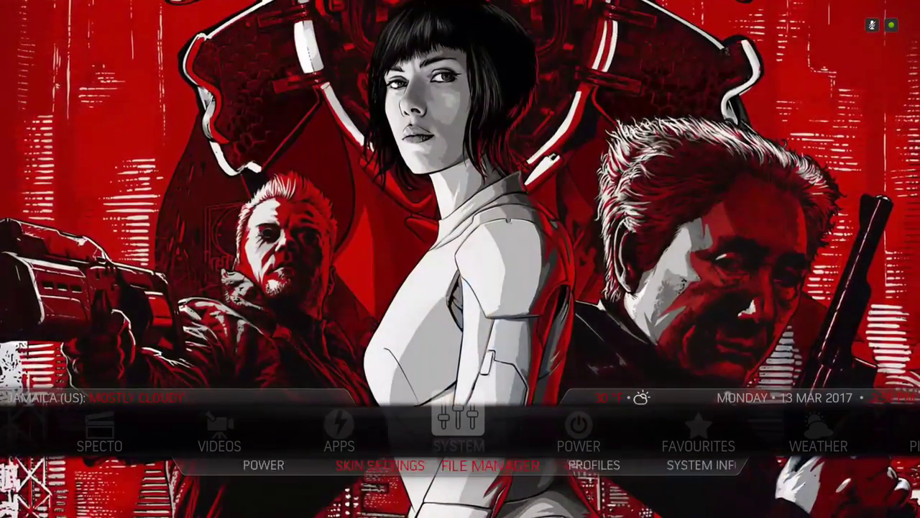
key("Left")
key("Right")
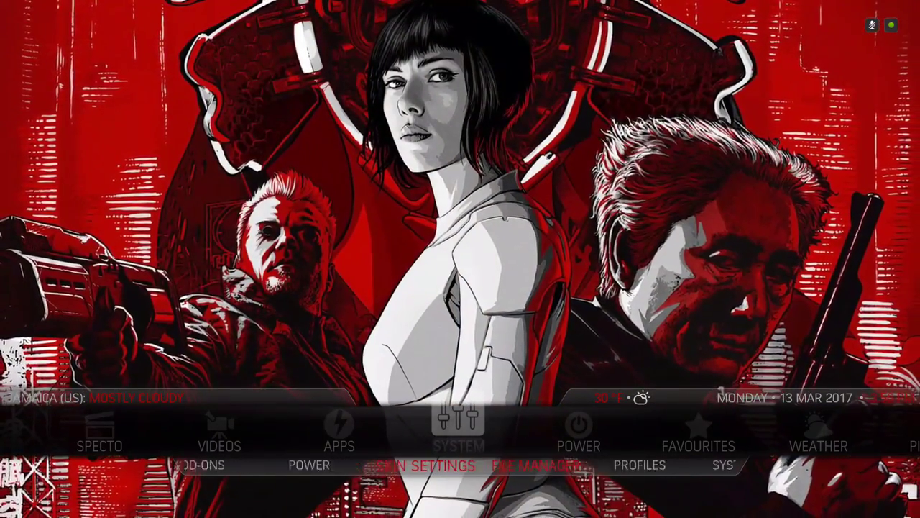
key("Return")
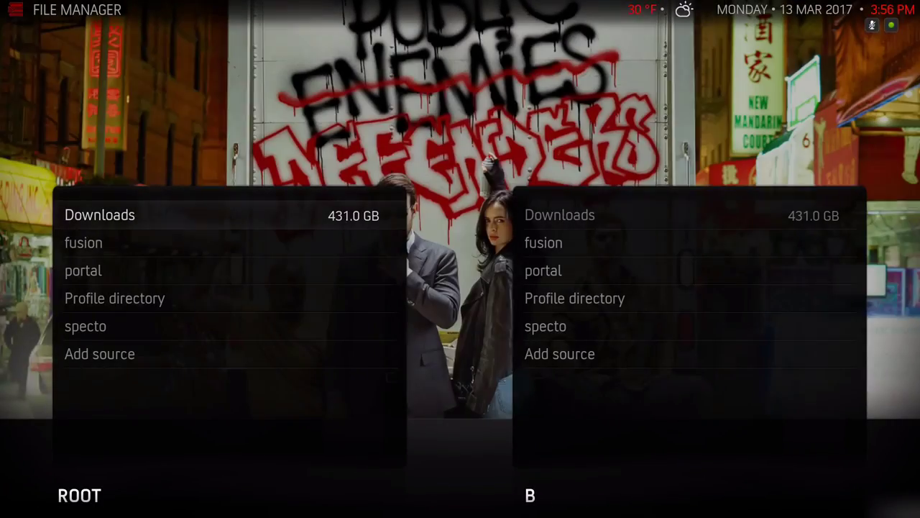
- Start adding a new source in the File Manager and browse into External storage for its path
key("Down")
key("Down")
key("Down")
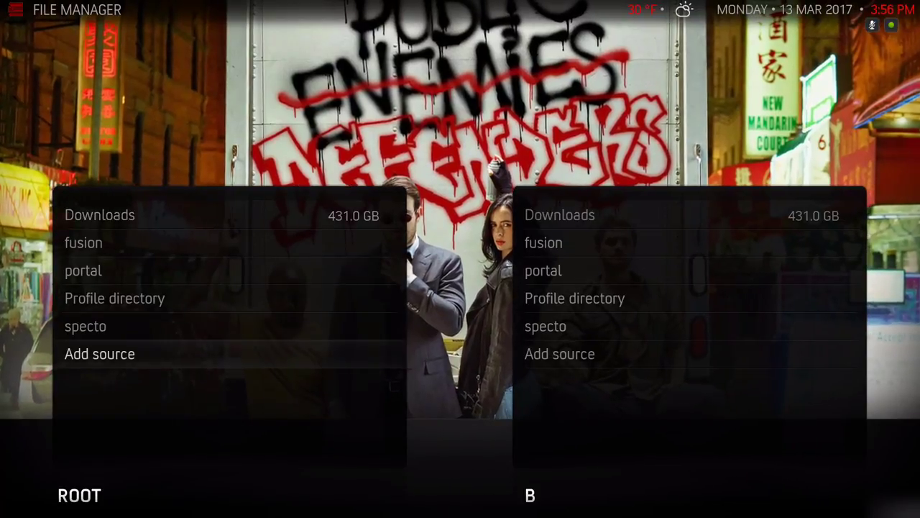
key("Return")
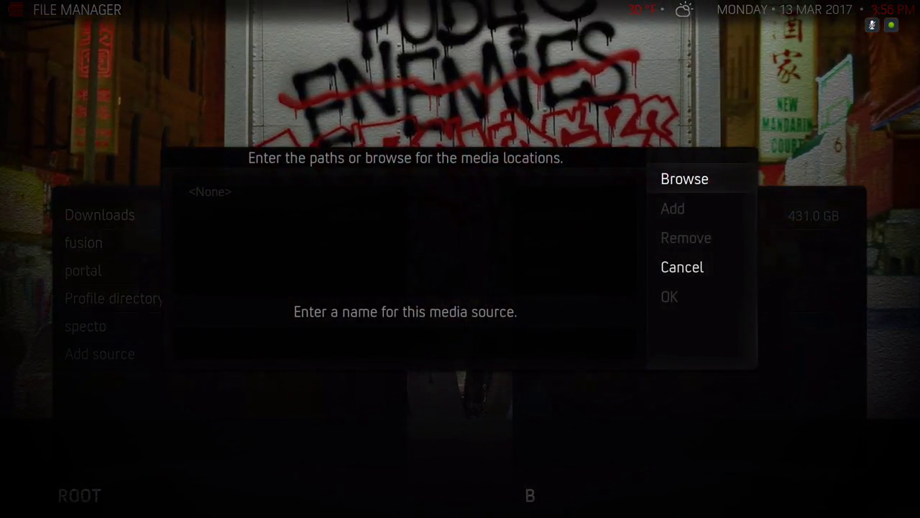
key("Return")
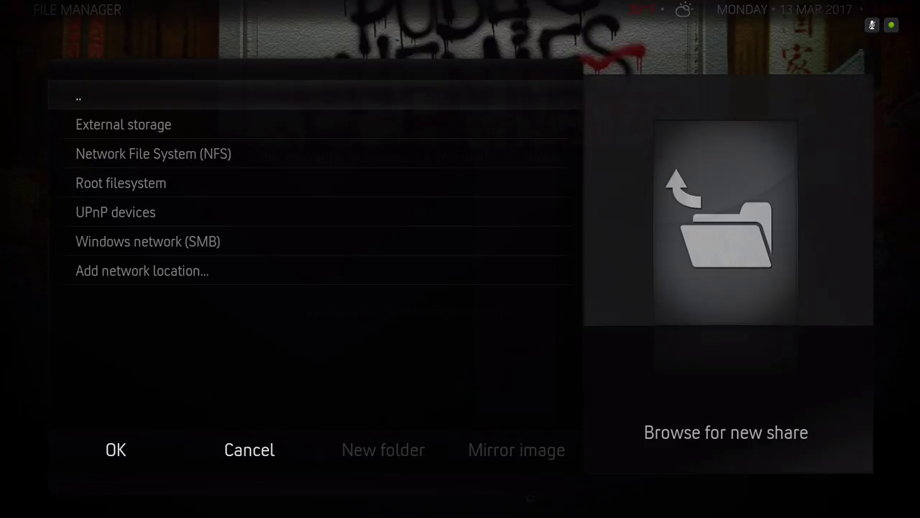
key("Down")
key("Return")
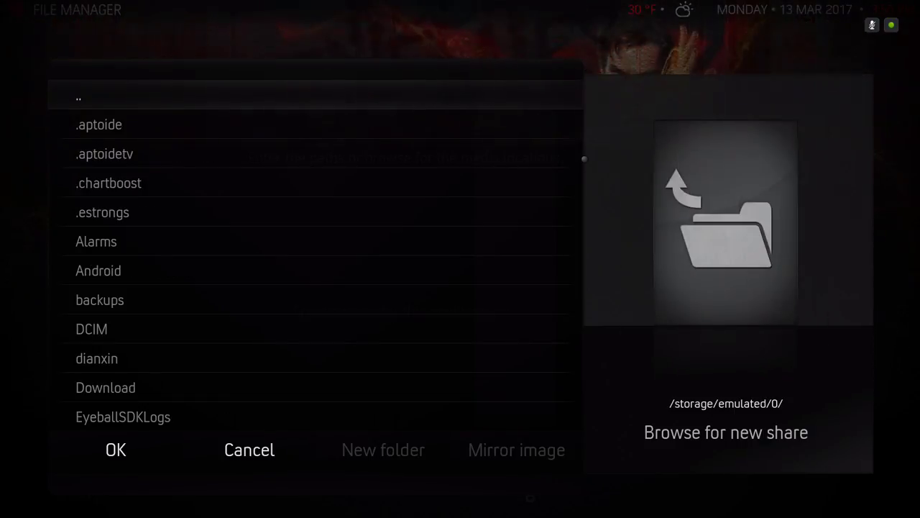
- Open the Android folder within external storage
key("Down")
key("Down")
key("Down")
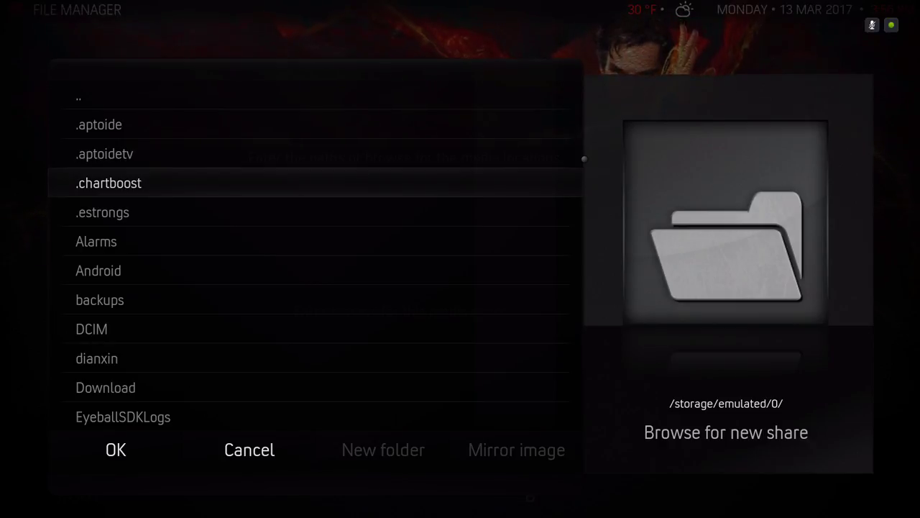
key("Down")
key("Down")
key("Down")
key("Up")
key("Down")
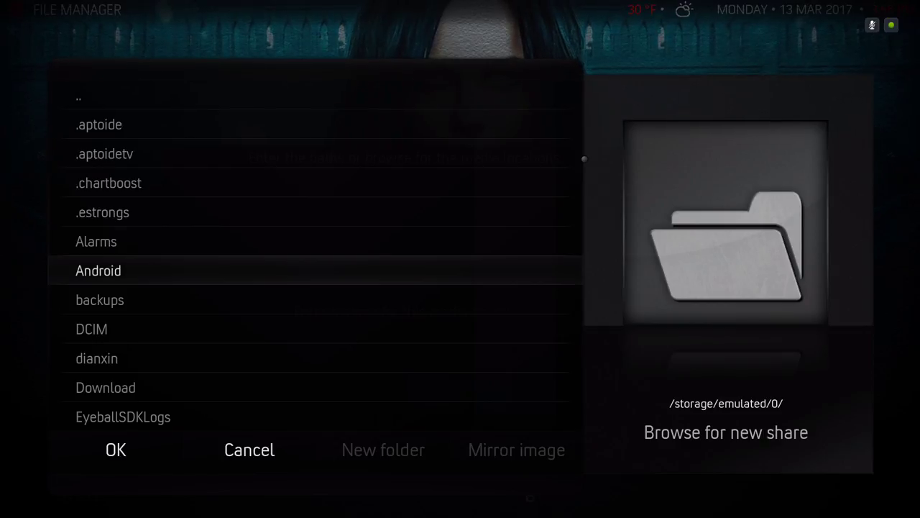
key("Up")
key("Down")
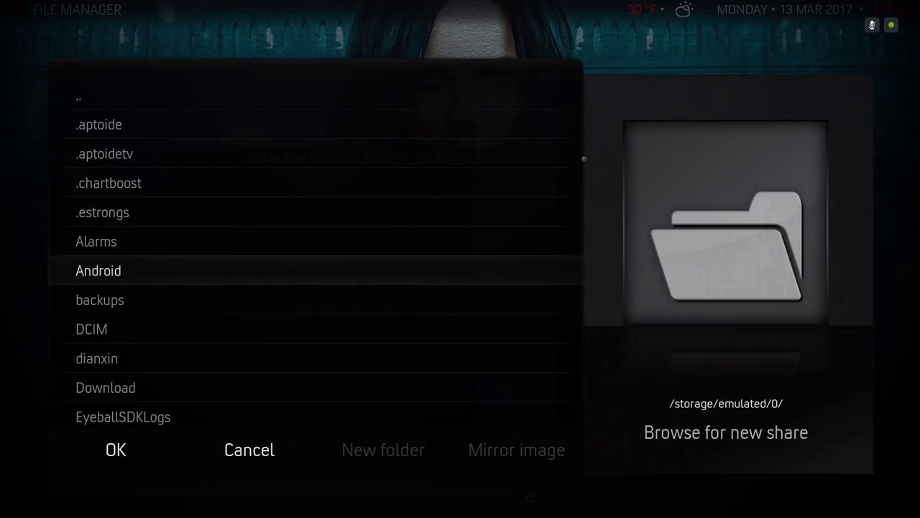
key("Down")
key("Up")
key("Return")
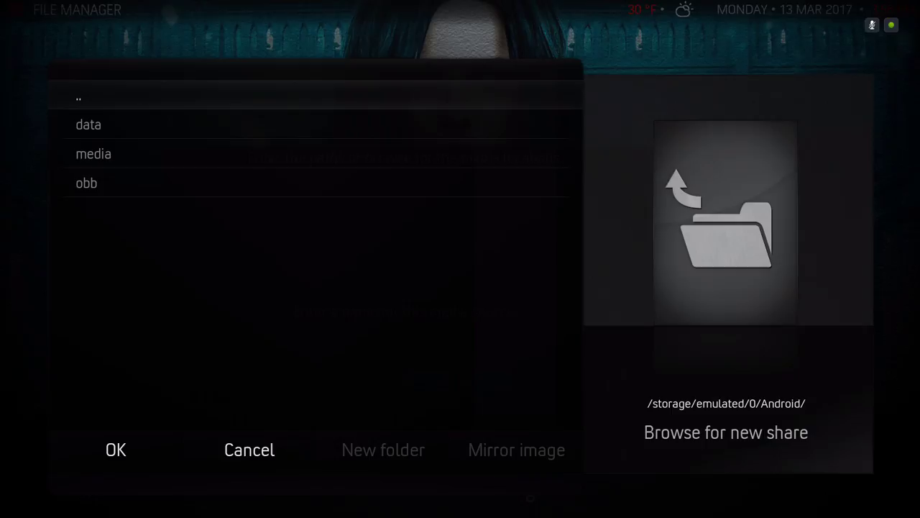
- Open the data folder and enter its org.xbmc.kodi subfolder
key("Down")
key("Return")
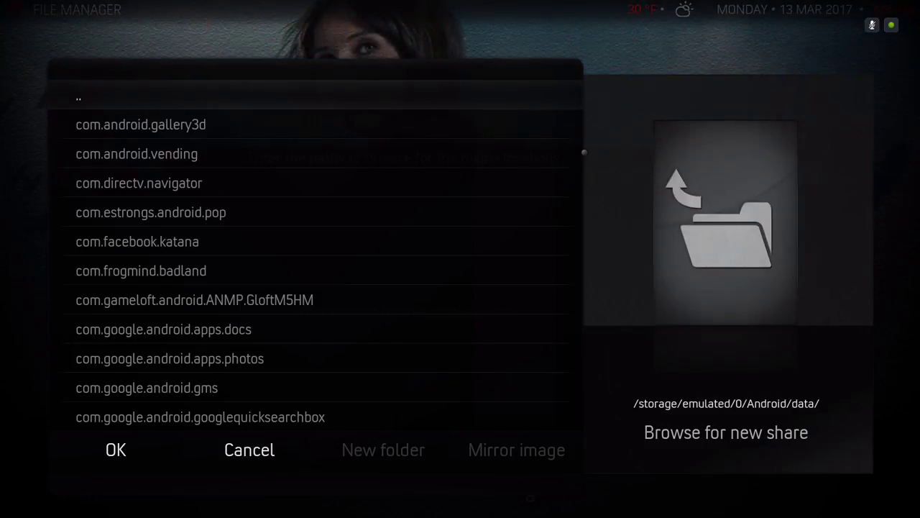
key("Up")
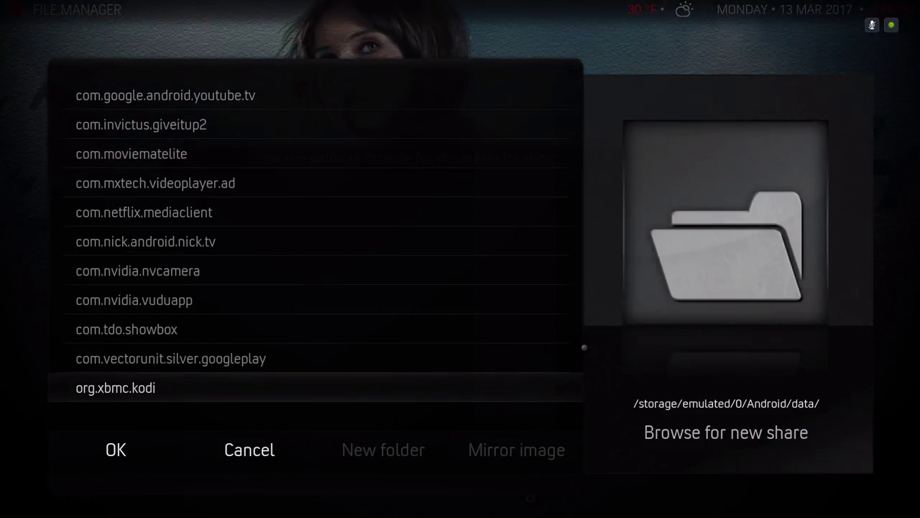
key("Return")
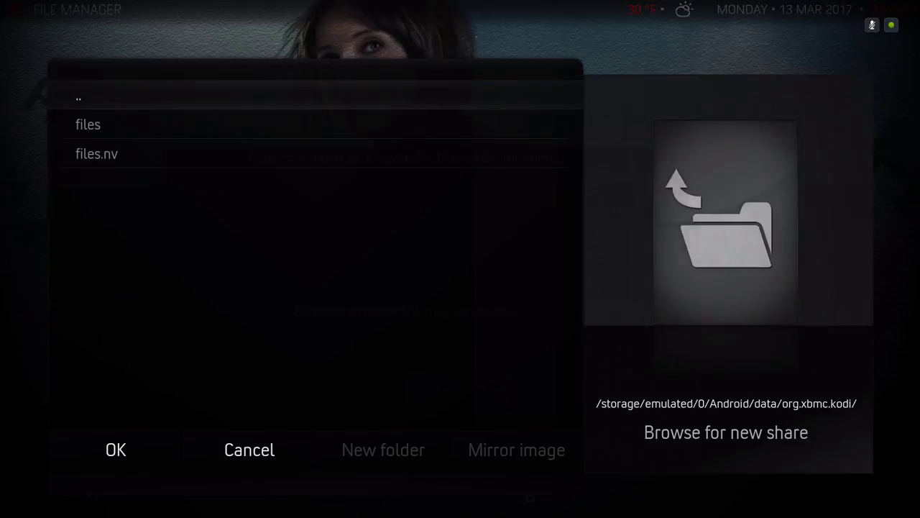
- Navigate from the files folder of org.xbmc.kodi down to userdata and open addon_data
key("Down")
key("Return")
key("Down")
key("Return")
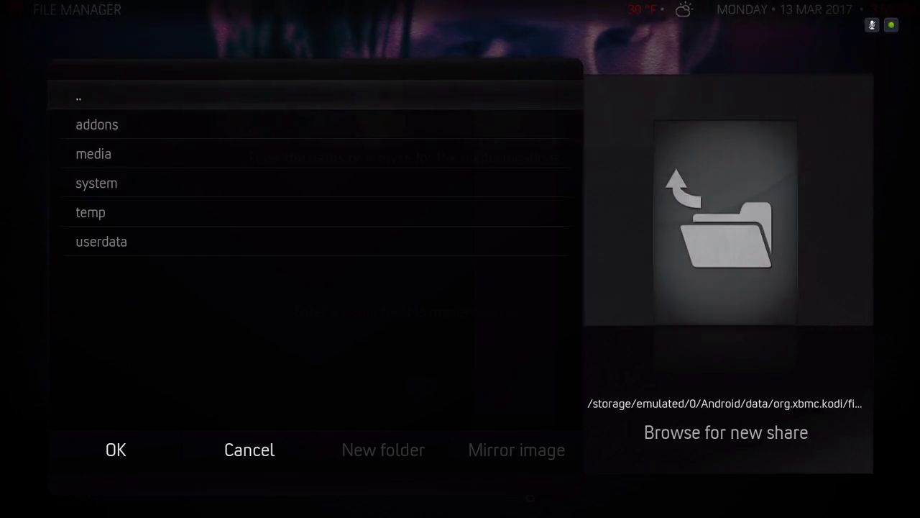
key("Up")
key("Return")
key("Down")
key("Return")
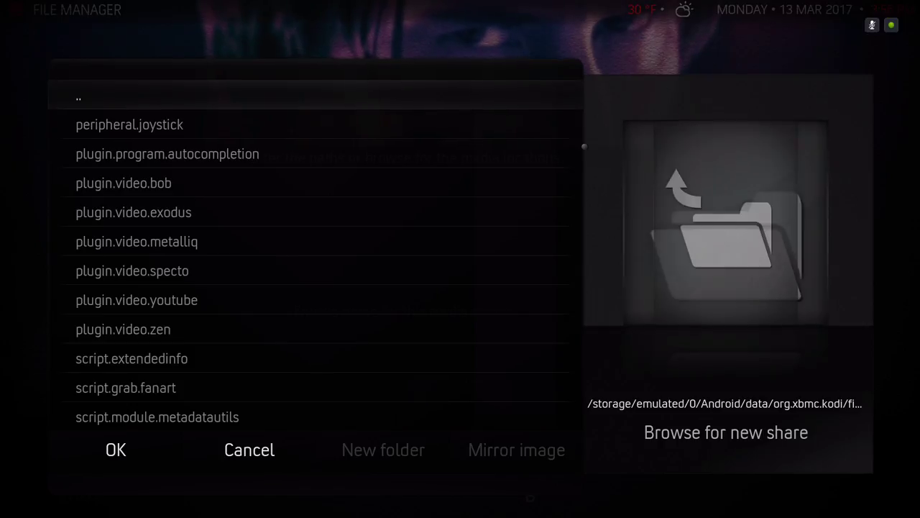
- Look through the add-on folders inside addon_data, such as plugin.video.bob, exodus, metalliq, specto, youtube and zen
key("Down")
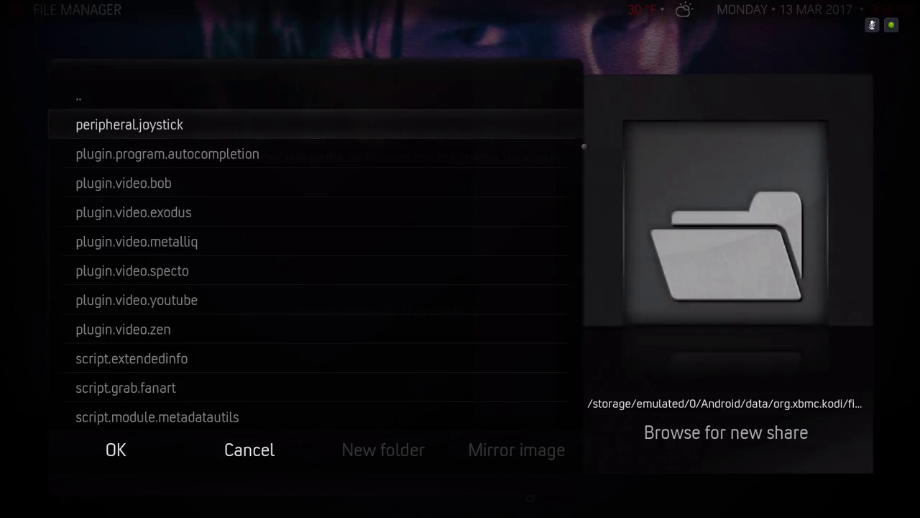
key("Down")
key("Down")
key("Down")
key("Down")
key("Down")
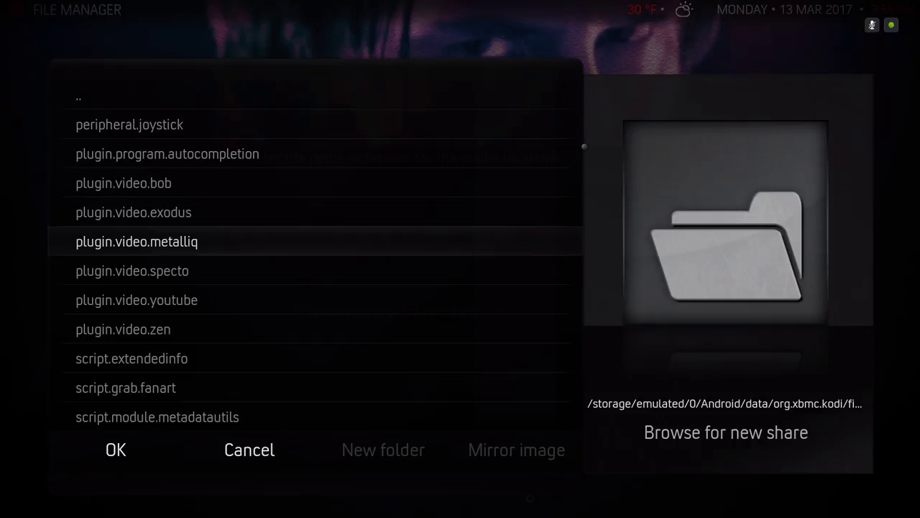
key("Up")
key("Up")
key("Up")
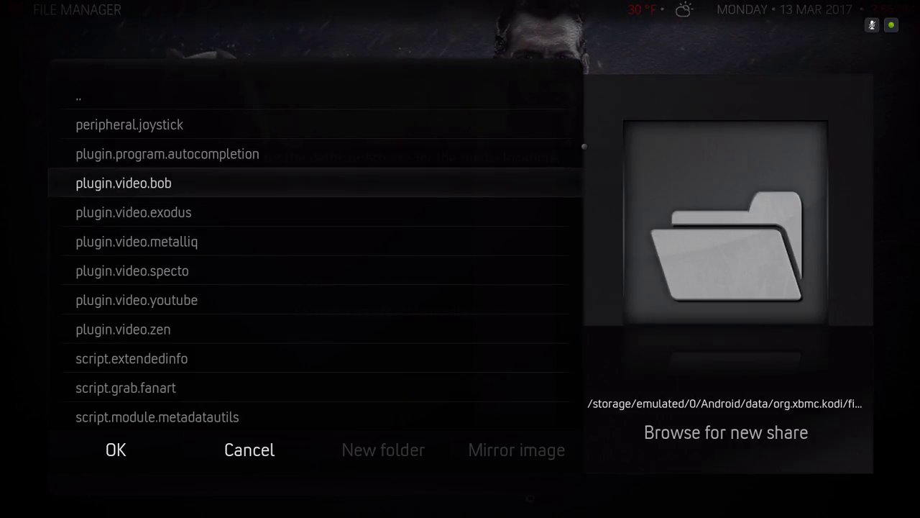
key("Up")
key("Down")
key("Down")
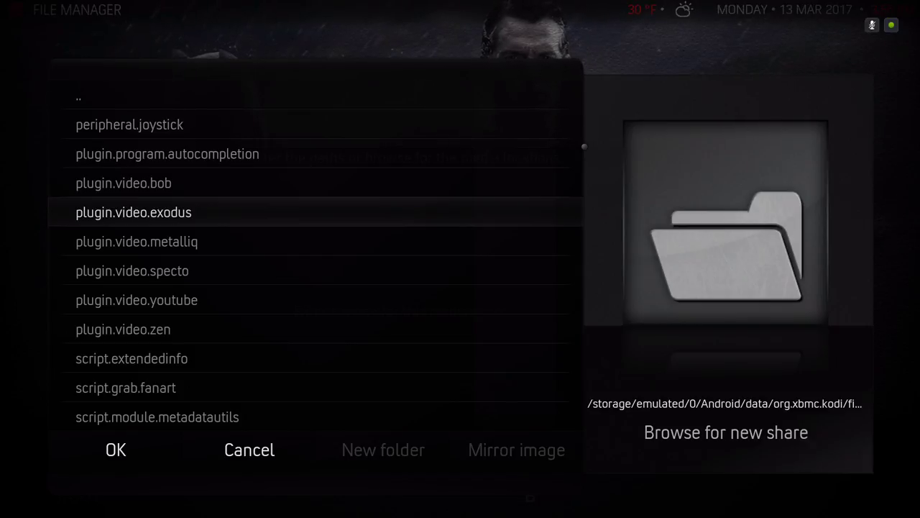
key("Down")
key("Down")
key("Down")
key("Down")
key("Down")
key("Down")
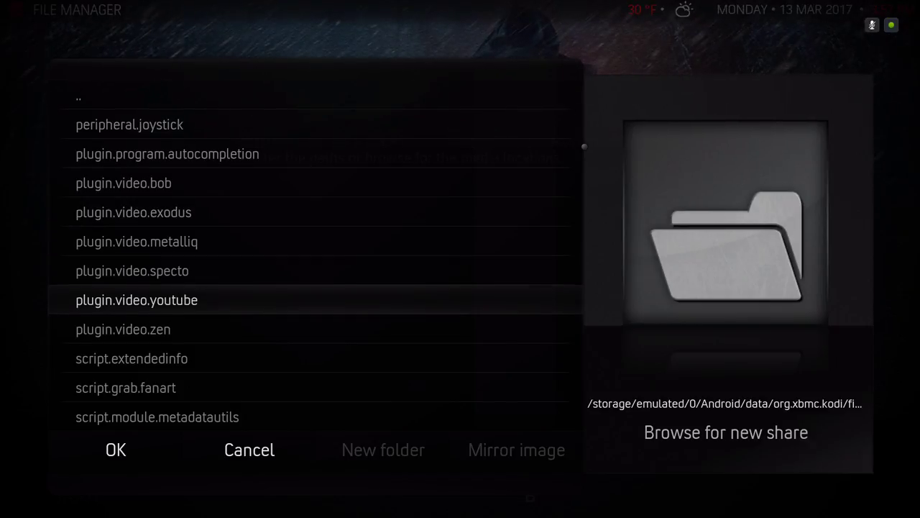
key("Down")
key("Down")
- Back out of the browsed folders and cancel adding the source
key("BackSpace")
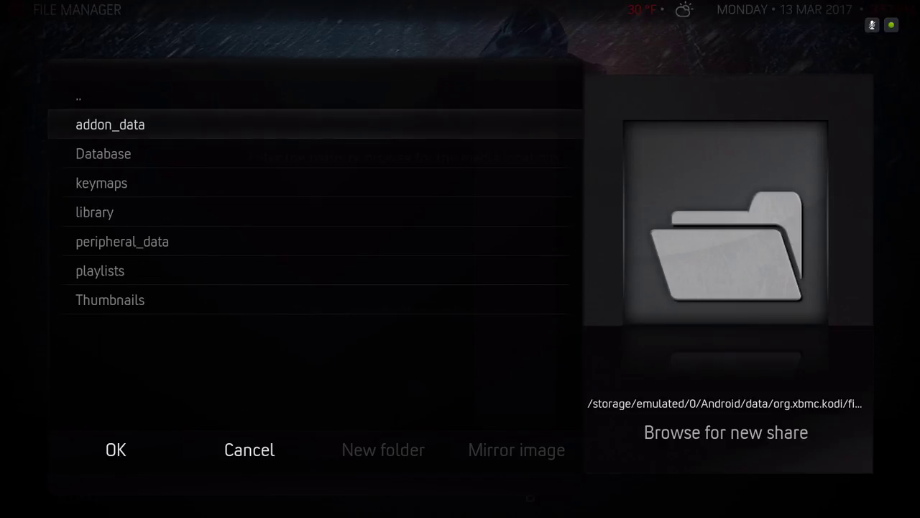
key("BackSpace")
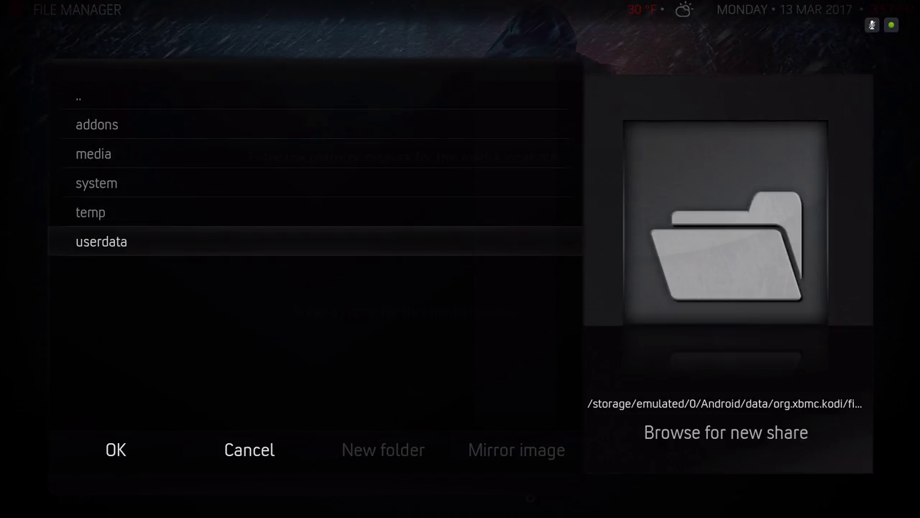
key("BackSpace")
key("BackSpace")
key("BackSpace")
key("BackSpace")
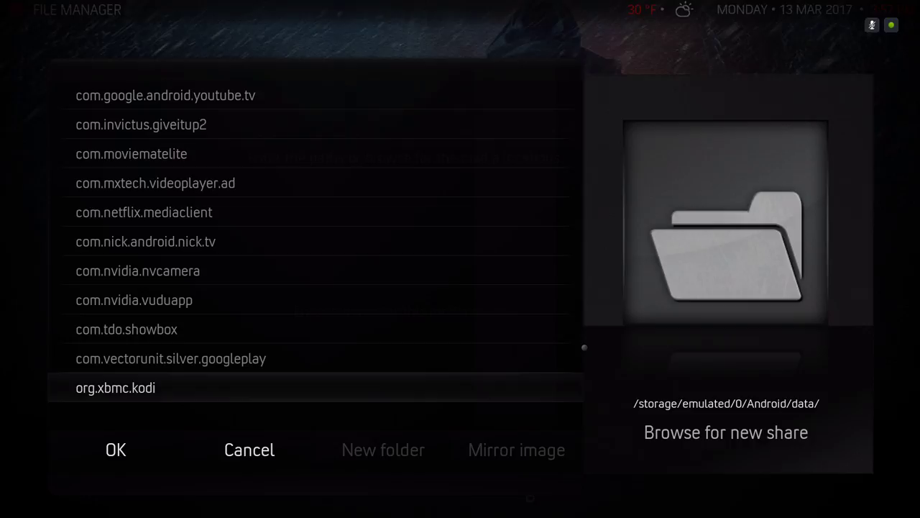
key("BackSpace")
key("BackSpace")
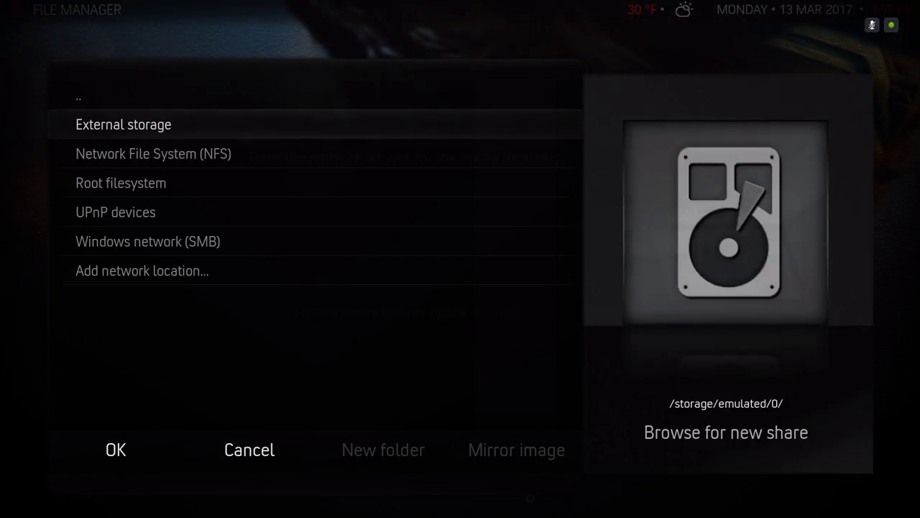
key("BackSpace")
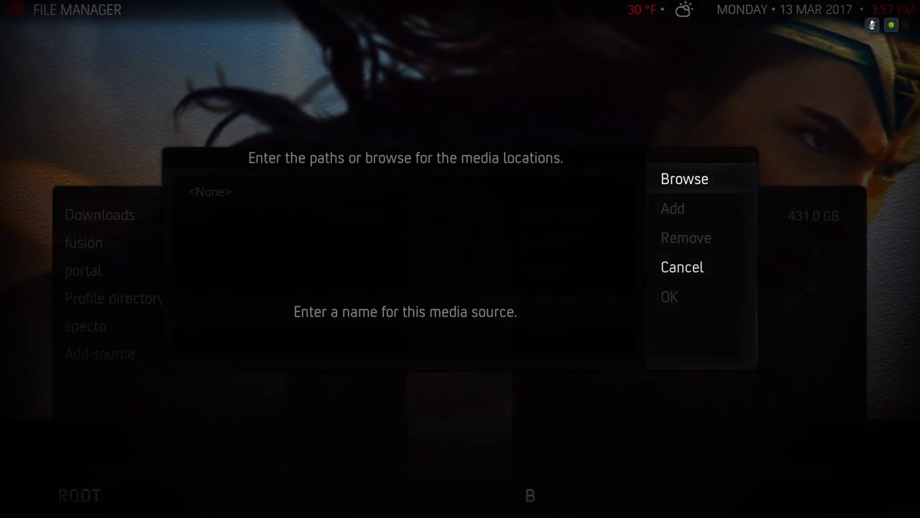
key("BackSpace")
- Look over the File Manager's source list from Downloads down to Add source
key("Up")
key("Up")
key("Up")
key("Up")
key("Up")
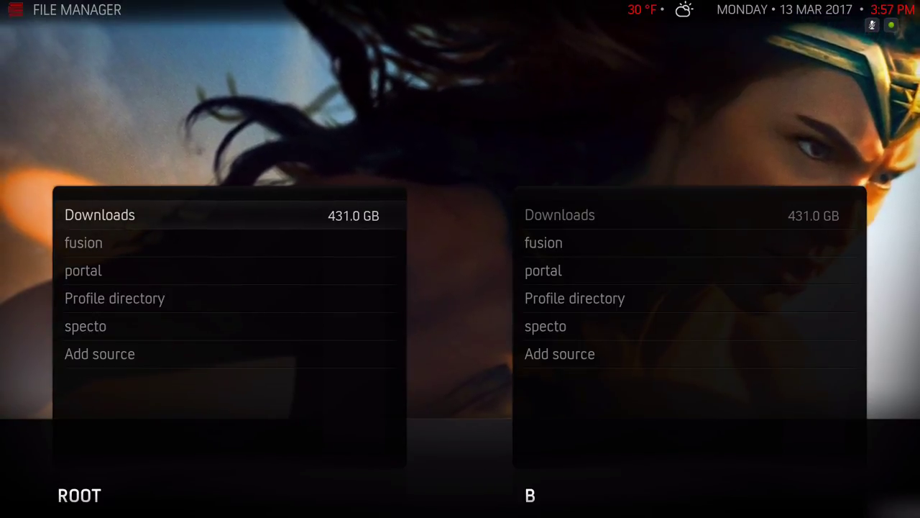
key("Down")
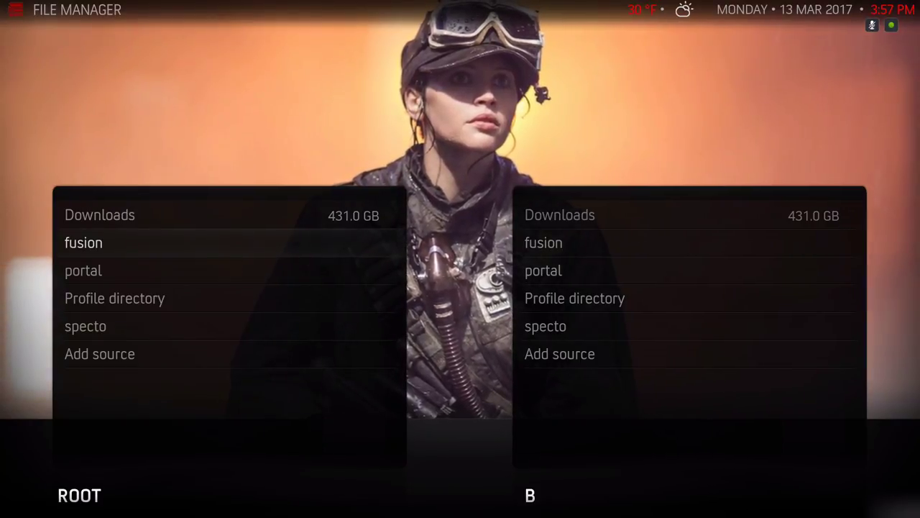
key("Down")
key("Down")
key("Down")
key("Down")
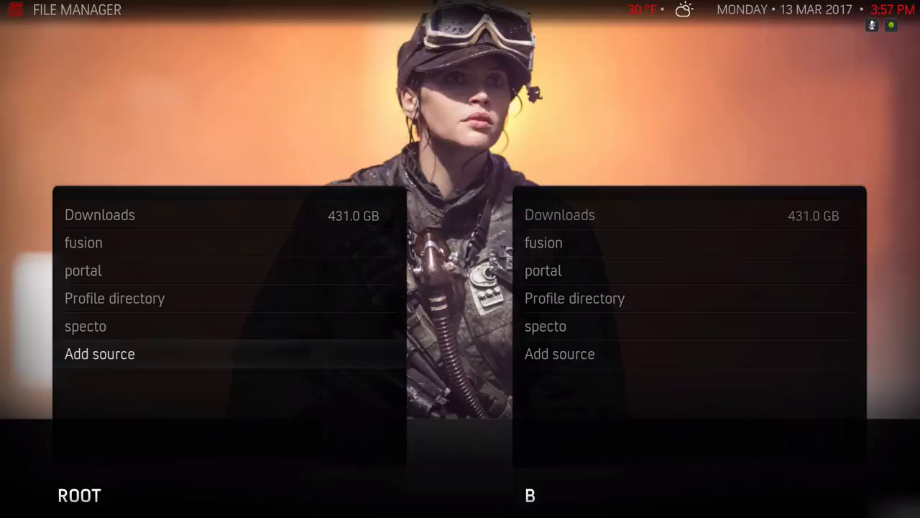
- Return to the home screen and open Skin settings through the SYSTEM item
key("Escape")
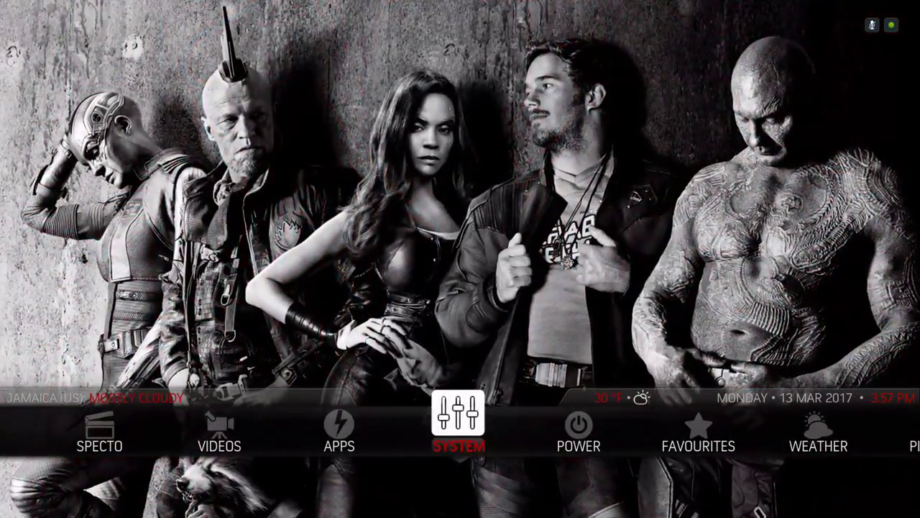
key("Return")
key("Right")
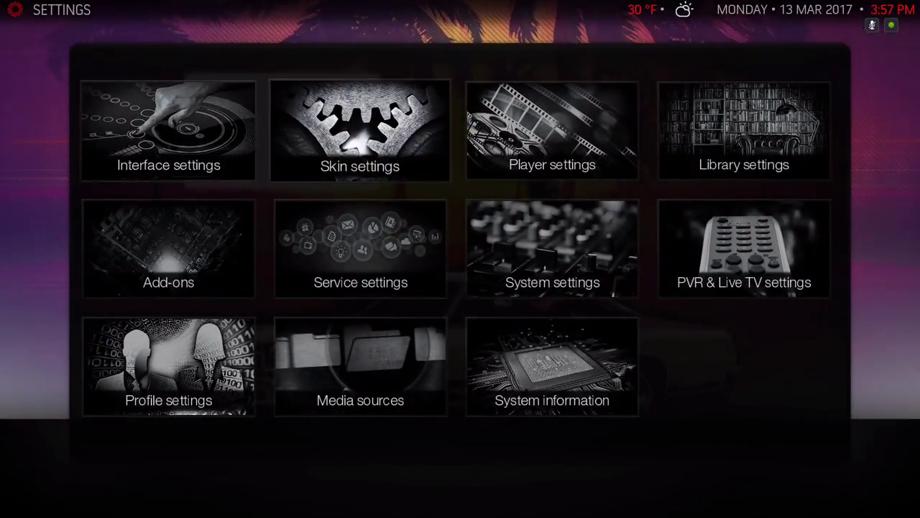
key("Return")
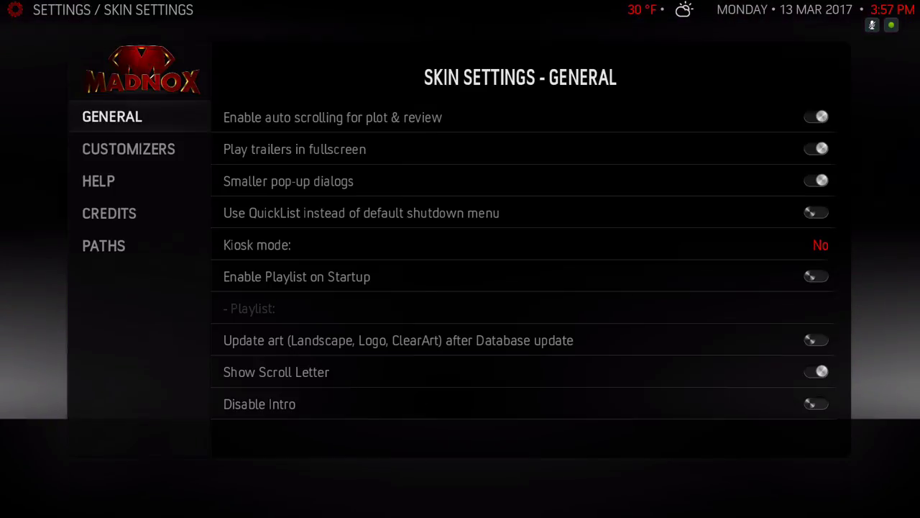
- Open Customize Home window furniture from the skin's Customizers and bring up its Furniture settings
key("Down")
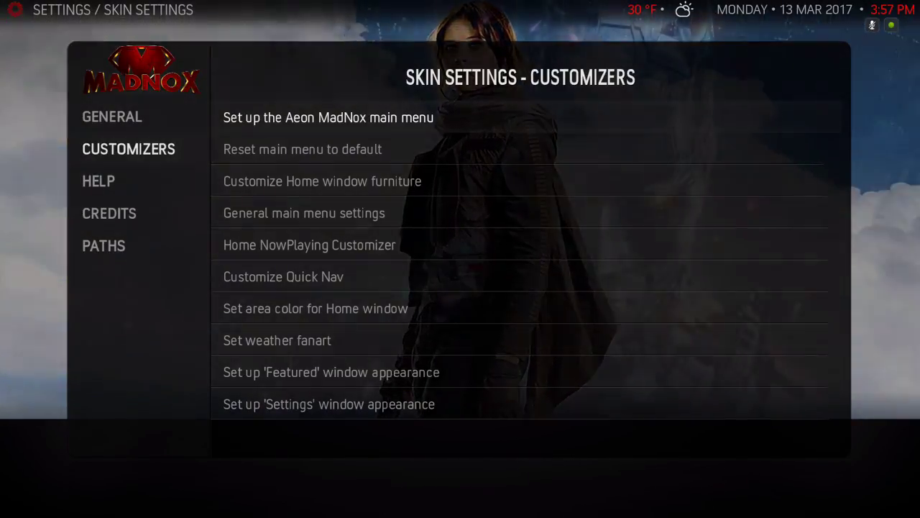
key("Right")
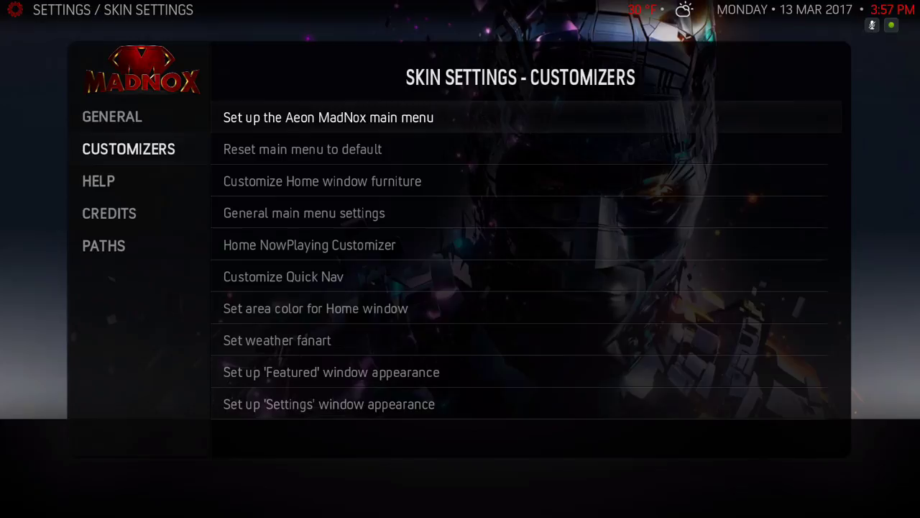
key("Down")
key("Down")
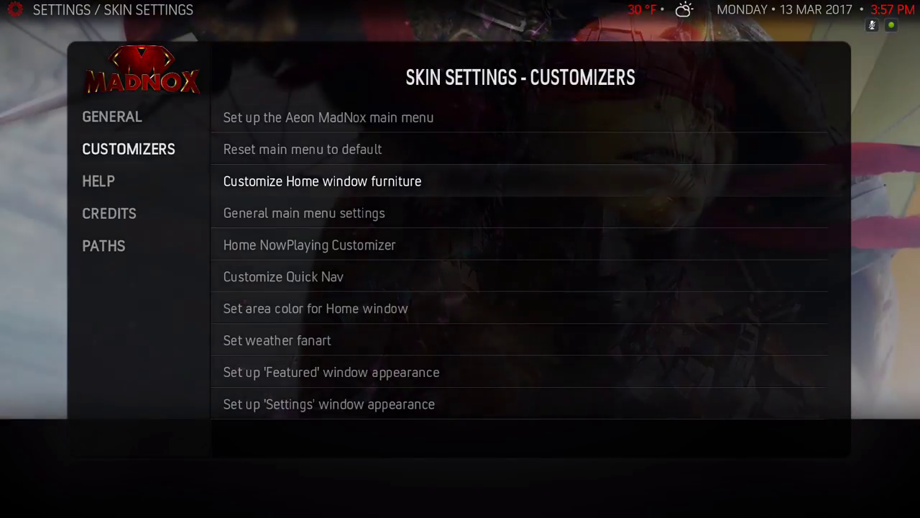
key("Return")
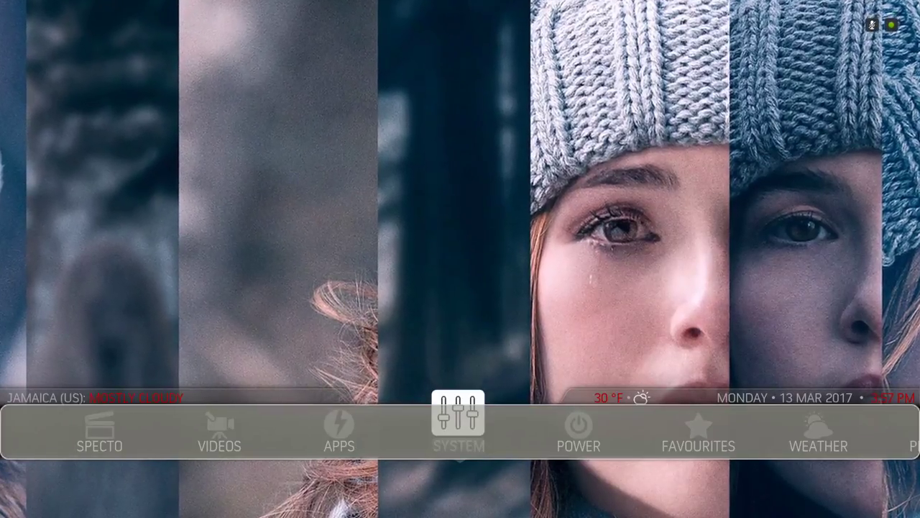
key("c")
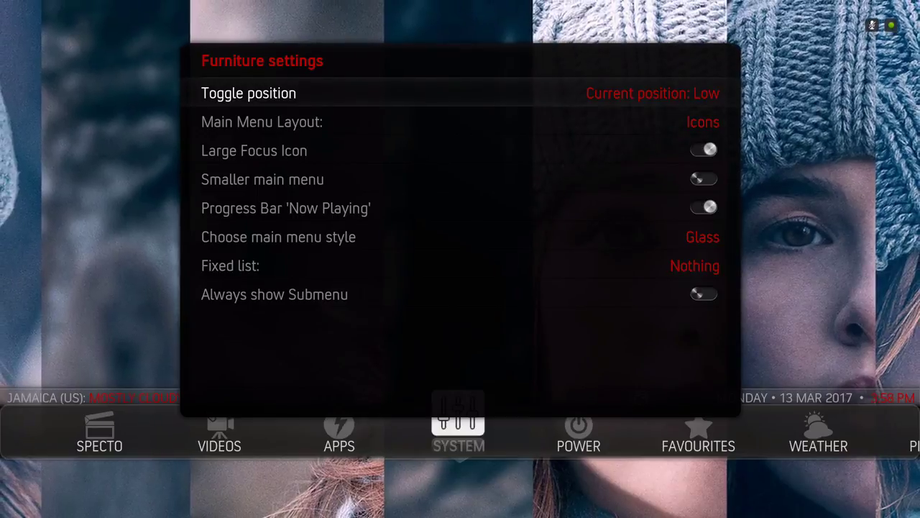
key("Return")
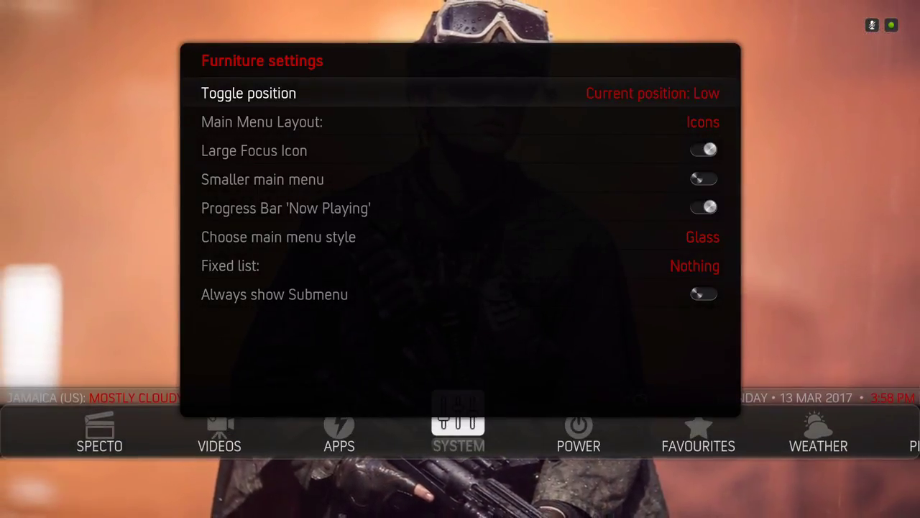
- Cycle the main menu layout through Labels (Bigger Gaps) and Labels, back to Icons
key("Down")
key("Return")
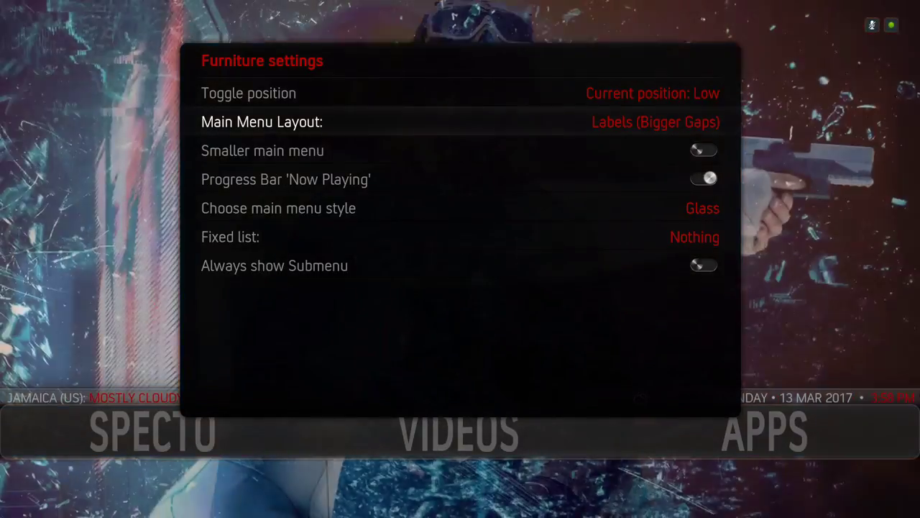
key("Return")
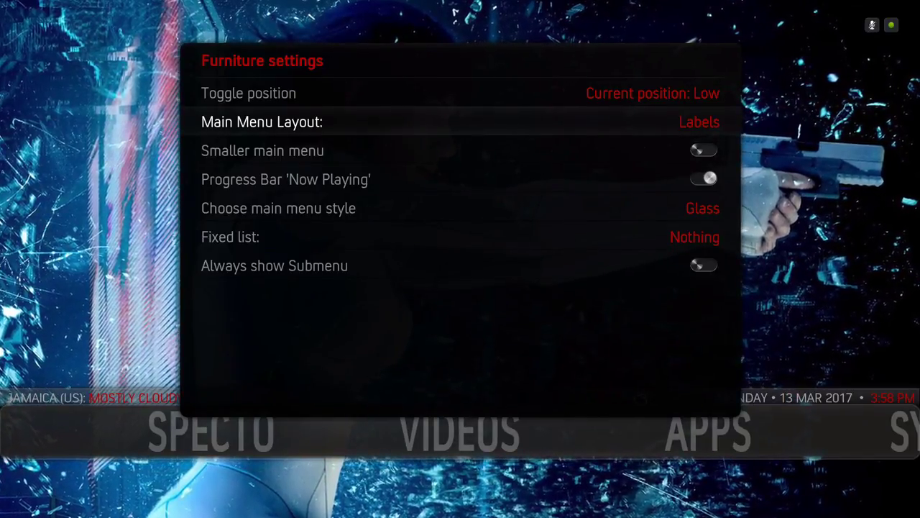
key("Return")
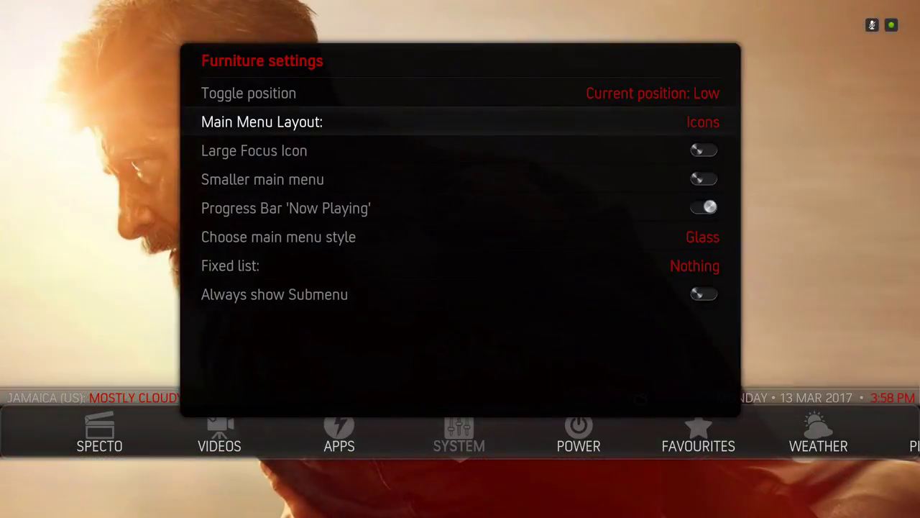
- Try the Large Focus Icon option on and off, leaving it enabled
key("Down")
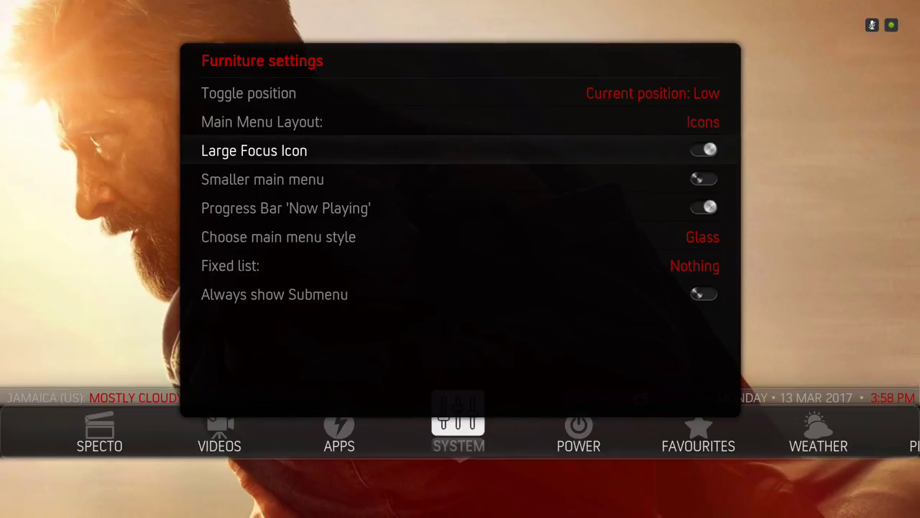
key("Down")
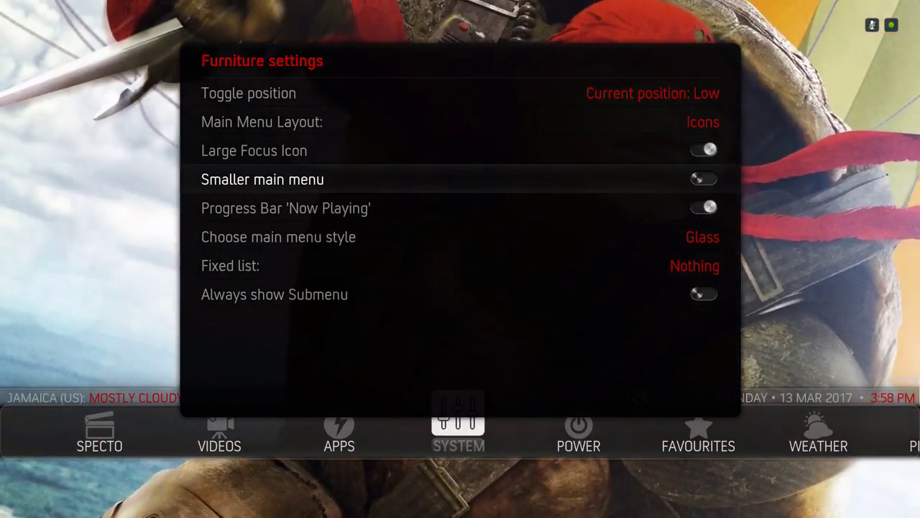
key("Up")
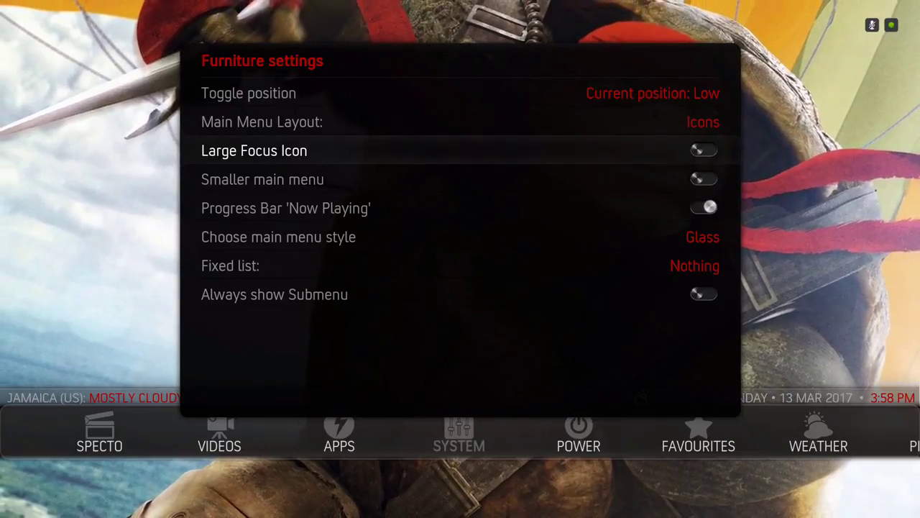
key("Return")
key("Return")
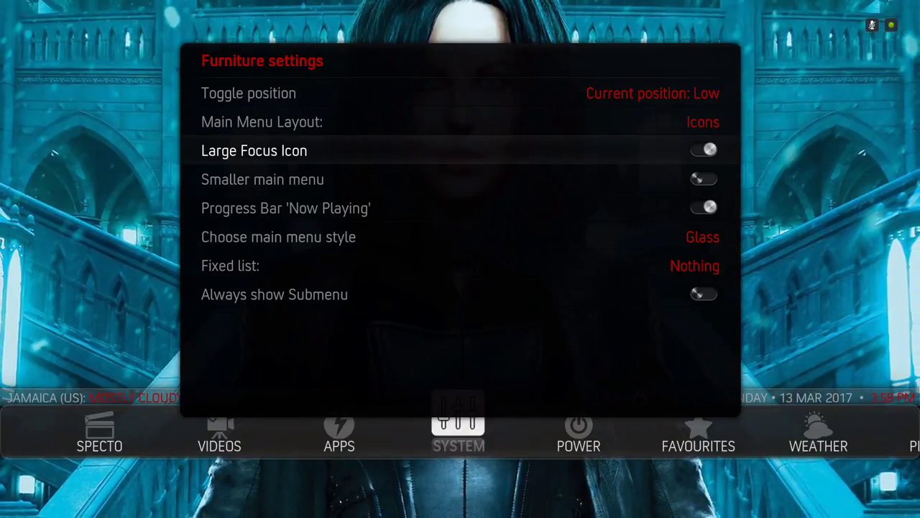
- Try the Smaller main menu option by switching it on and back off twice
key("Down")
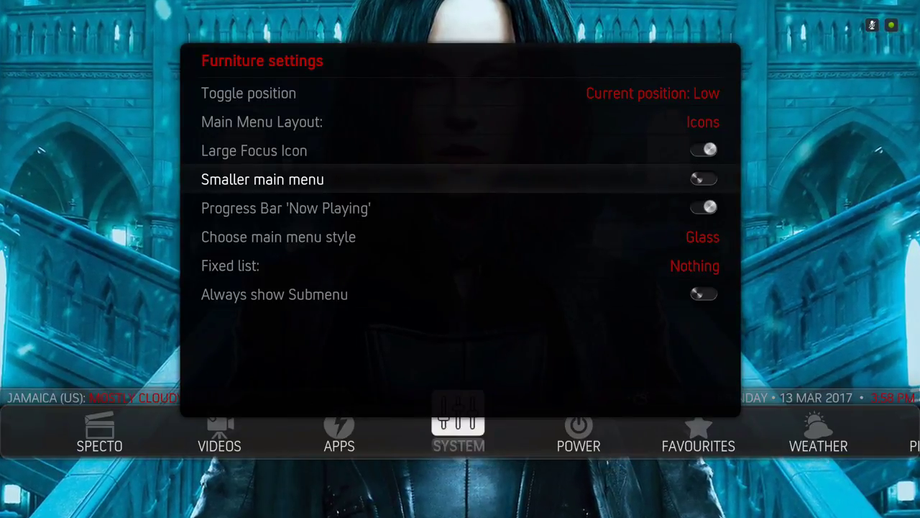
key("Return")
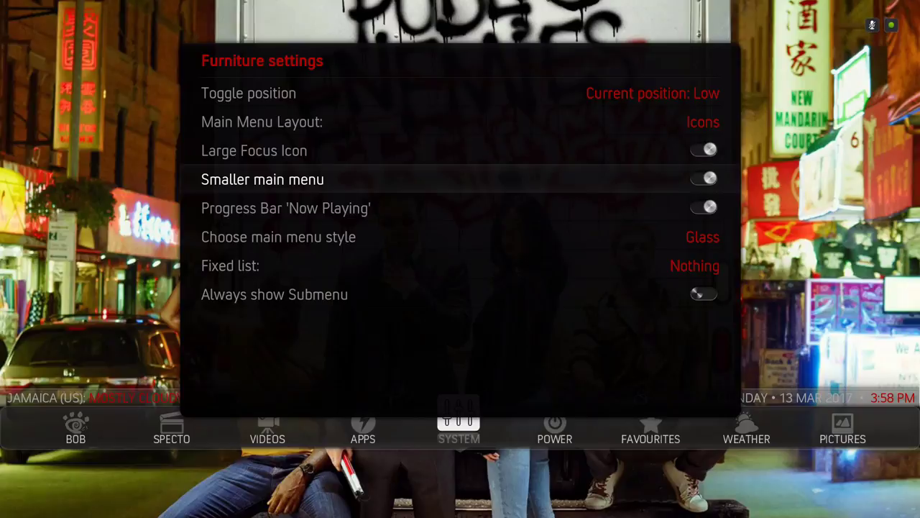
key("Return")
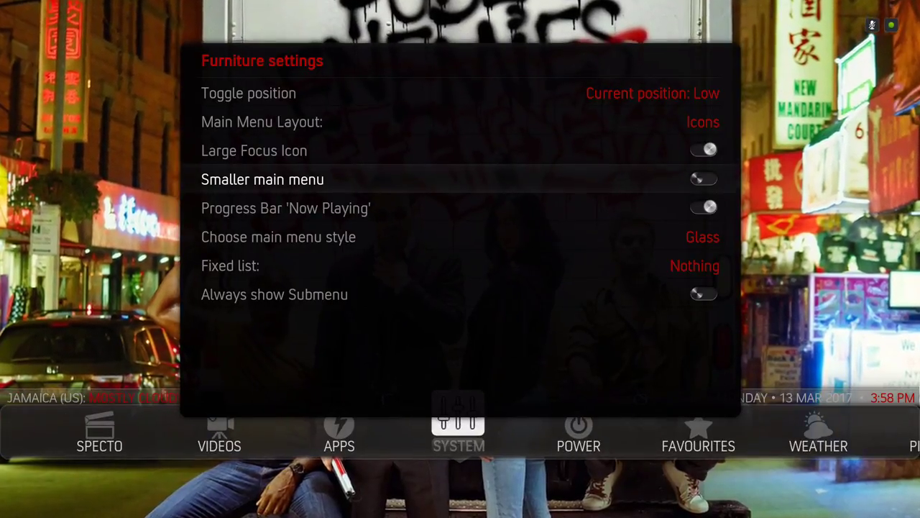
key("Down")
key("Up")
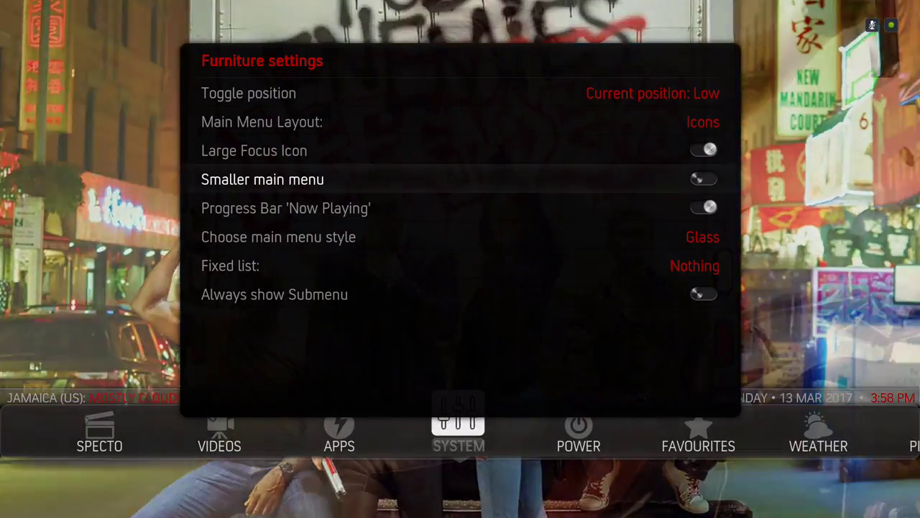
key("Return")
key("Return")
- Review the 'Now Playing' progress bar, main menu style and fixed list settings, and leave the furniture settings
key("Down")
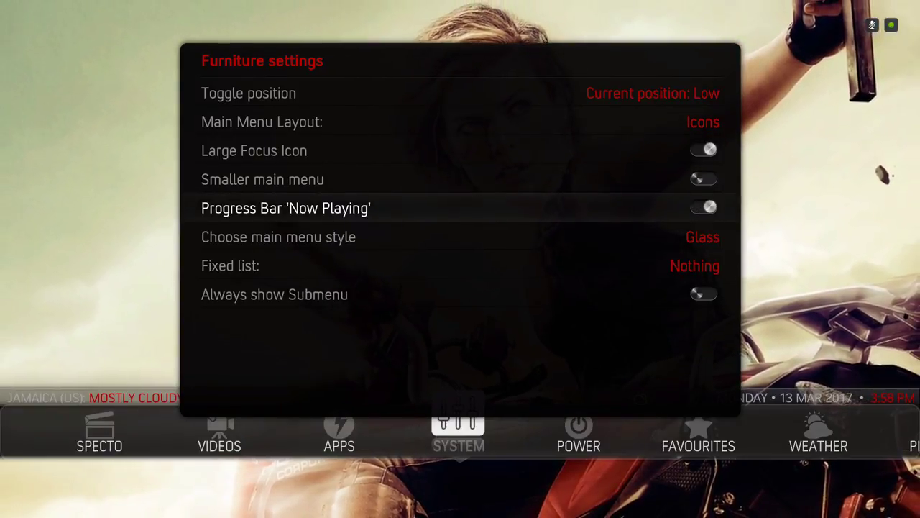
key("Down")
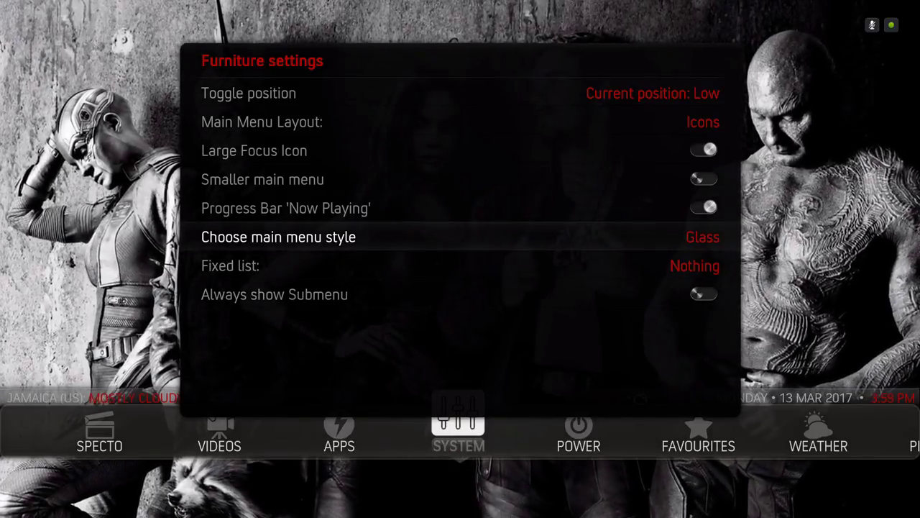
left_click(230, 265)
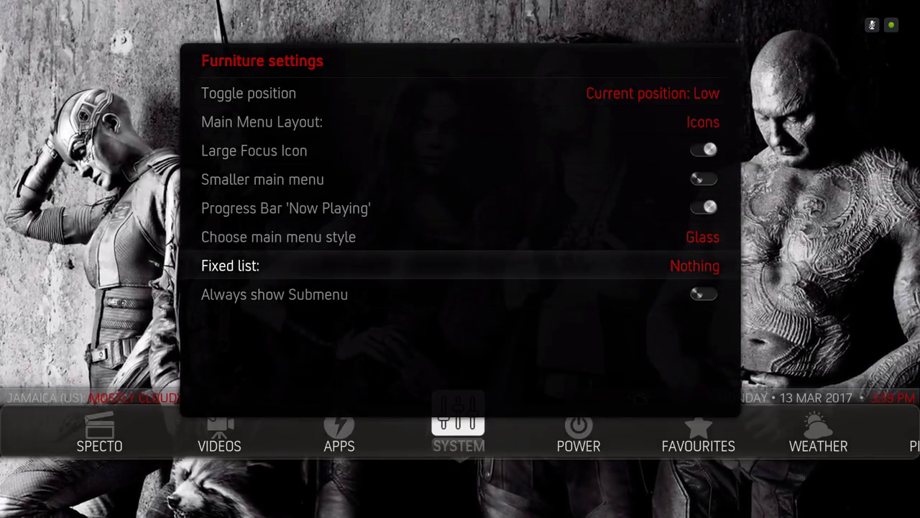
left_click(278, 236)
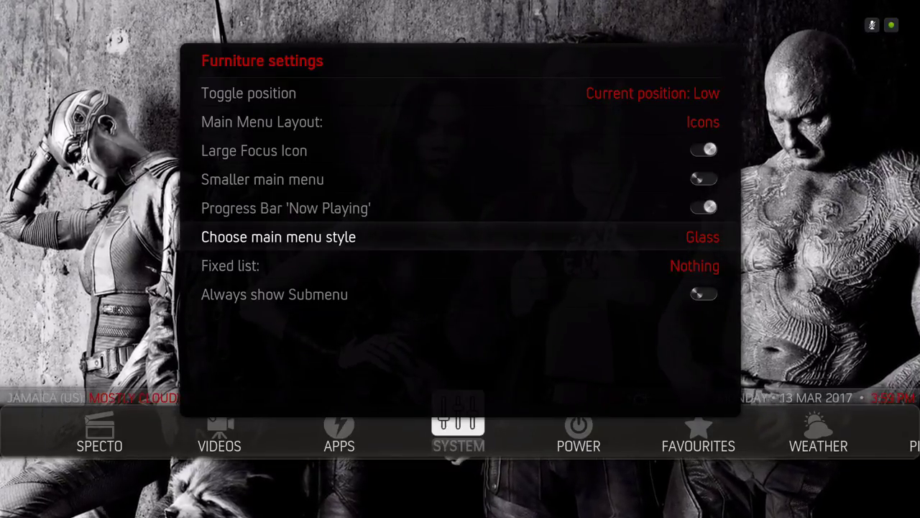
key("Escape")
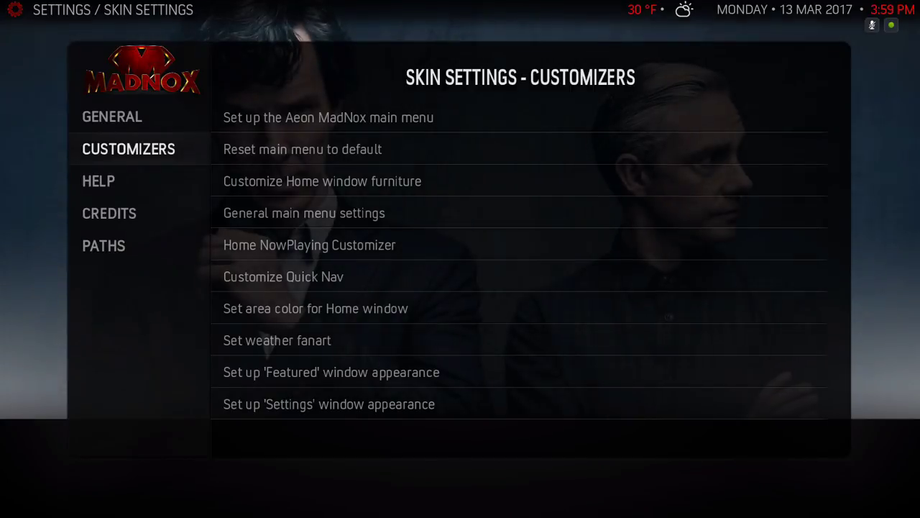
- Reopen the main menu's furniture settings from the Home window furniture customizer and examine the Fixed list and Always show Submenu options
key("Right")
key("Return")
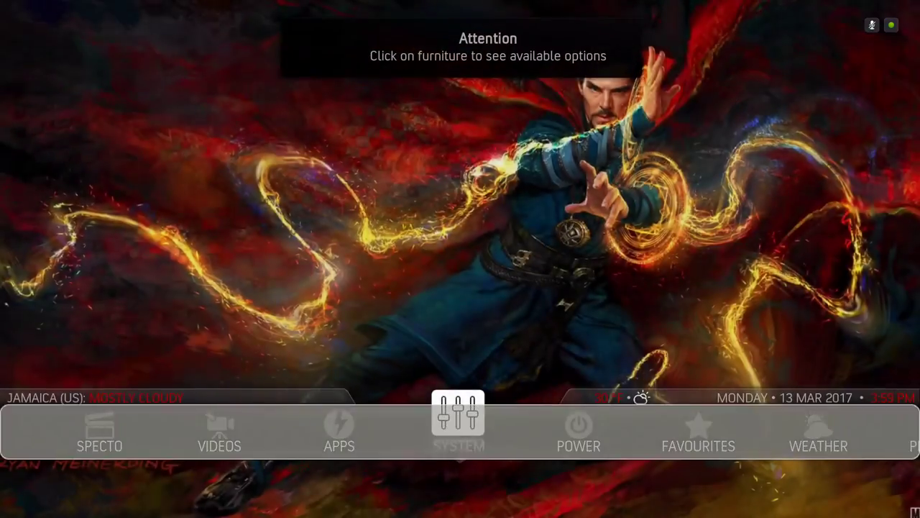
key("Return")
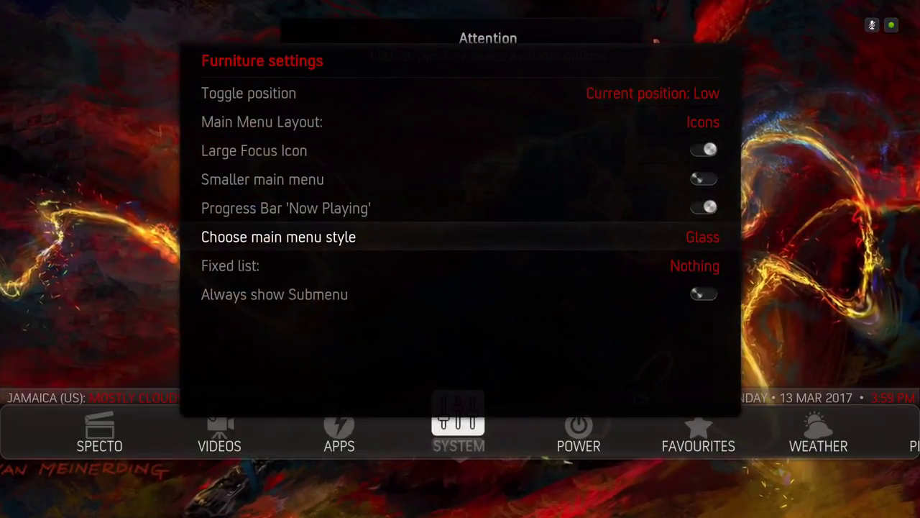
key("Down")
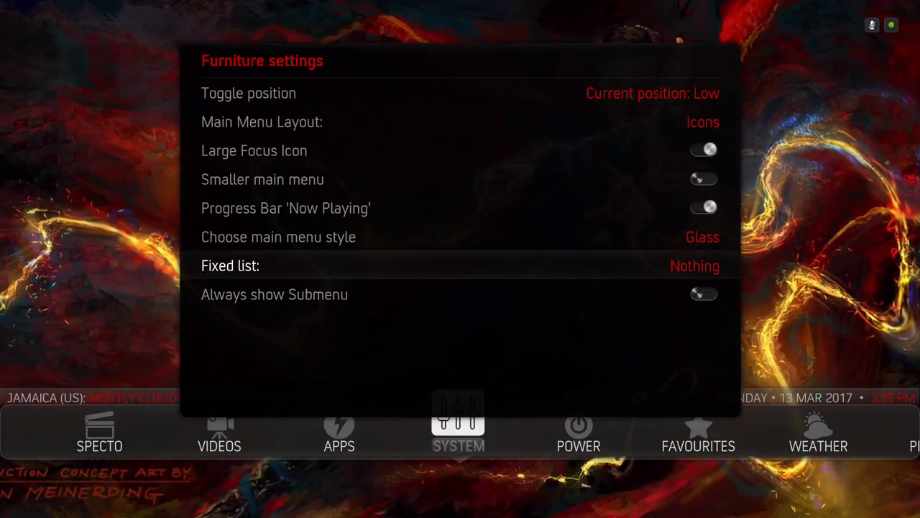
key("Down")
key("Down")
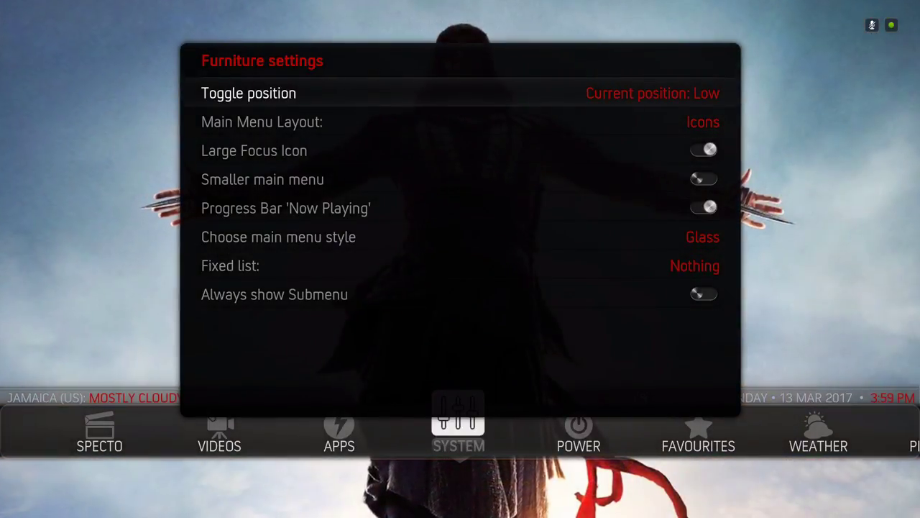
- Switch Always show Submenu on and back off
key("Up")
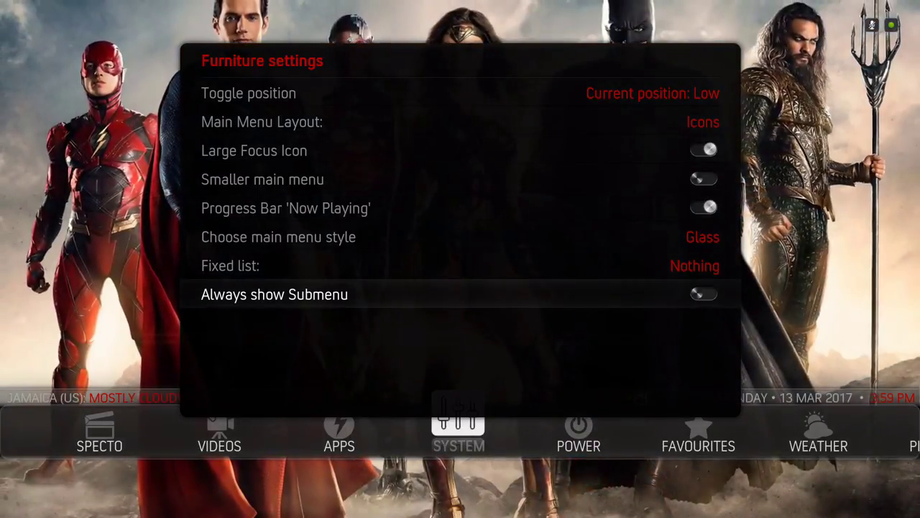
key("Return")
key("Return")
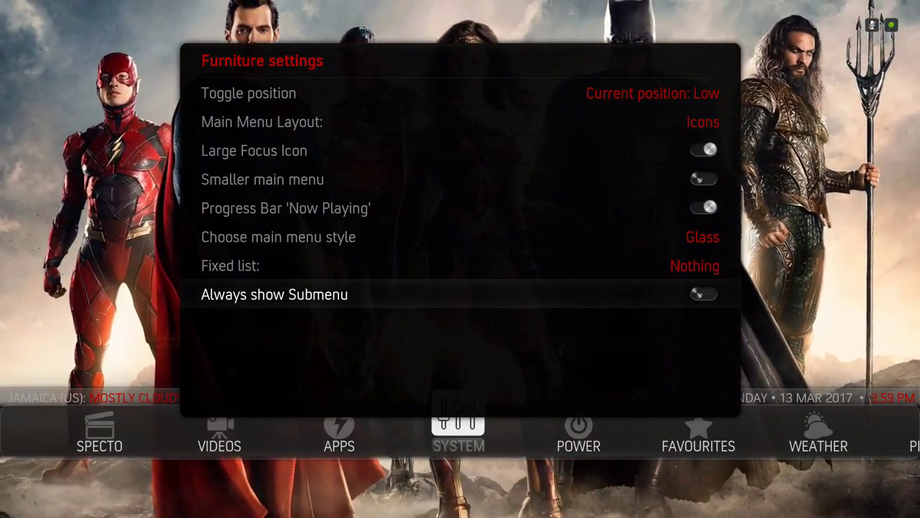
- Close the furniture settings and open the General main menu settings from the skin customizers
key("Up")
key("Up")
key("Up")
key("Up")
key("Up")
key("Up")
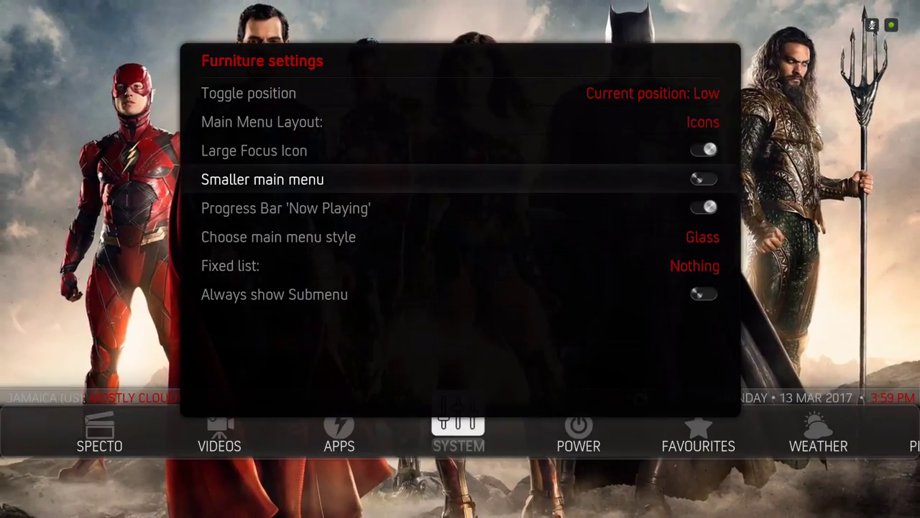
key("Up")
key("Escape")
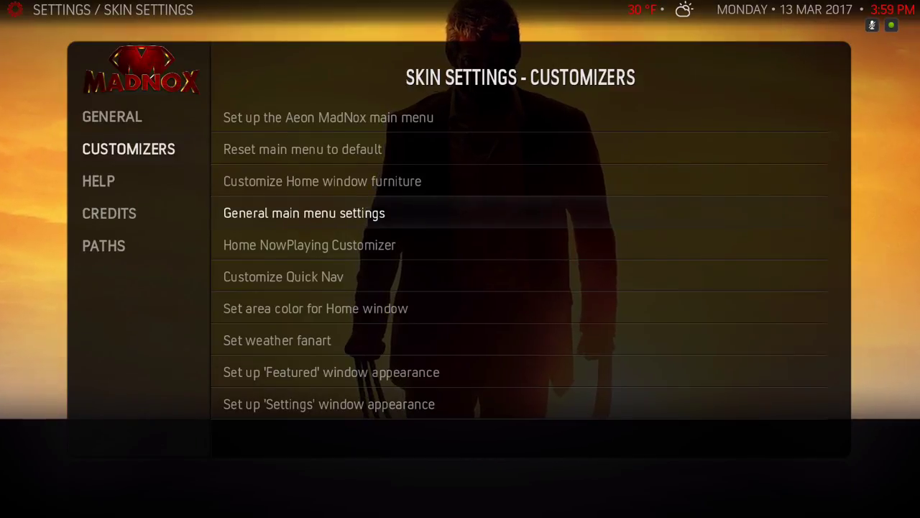
key("Return")
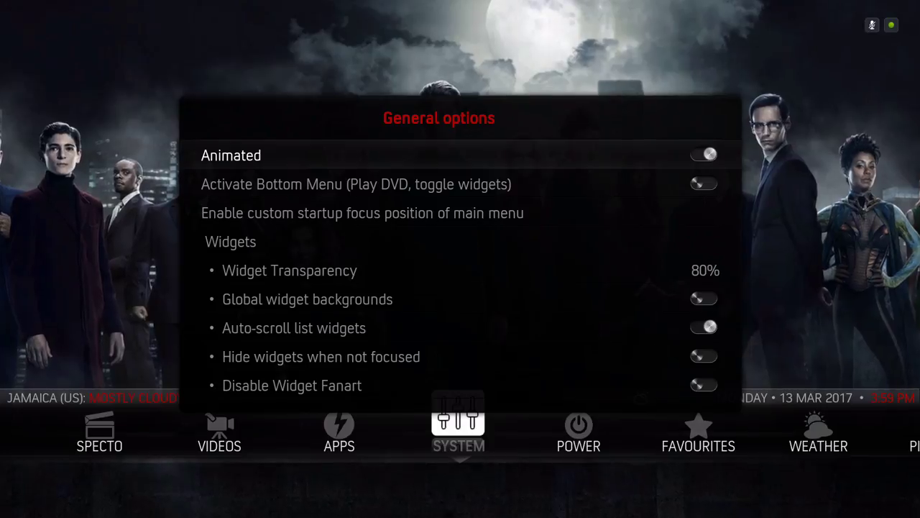
- Examine the general main menu options, from the animation setting through the widget and widget info settings
key("Down")
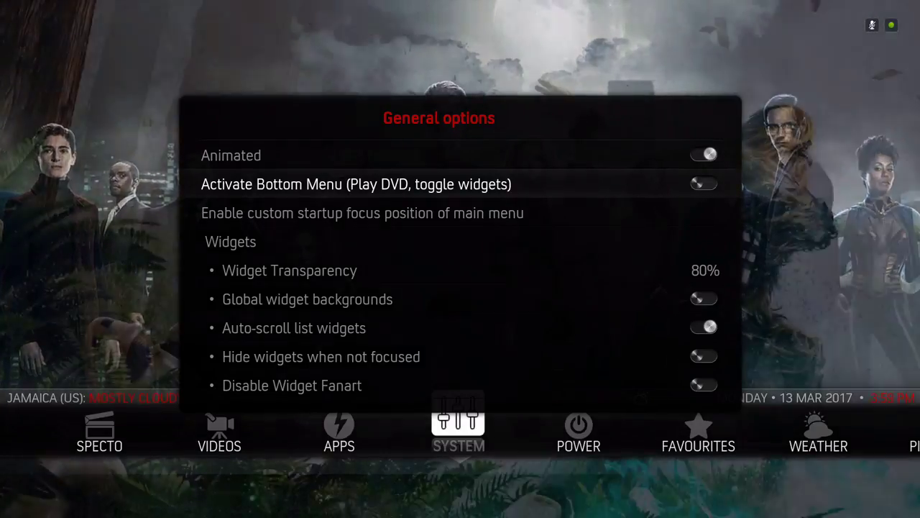
key("Down")
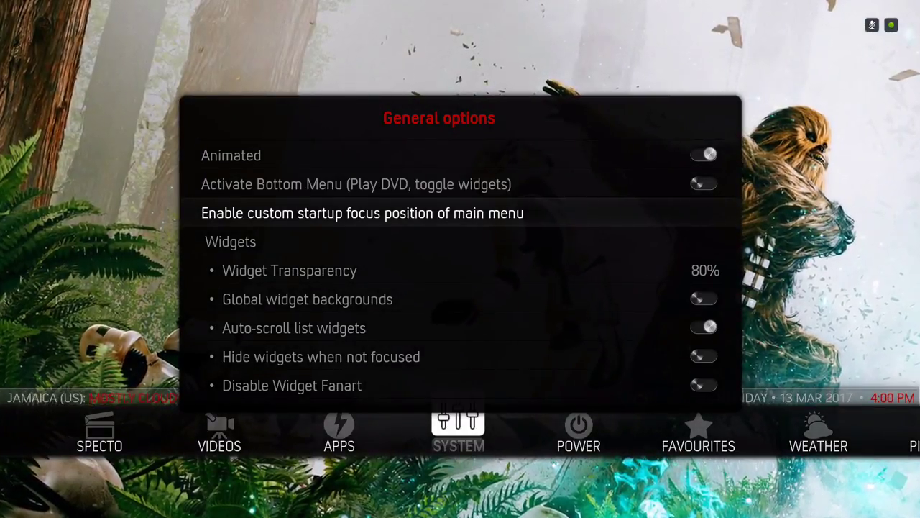
key("Down")
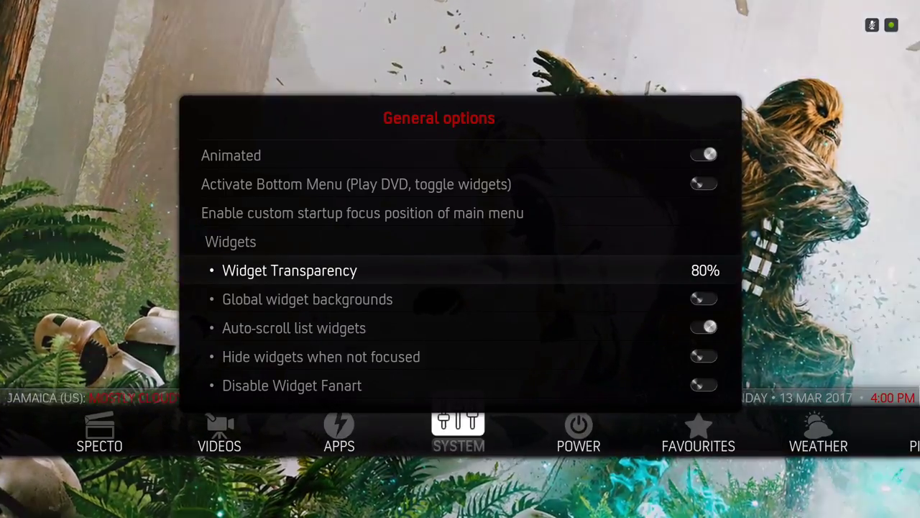
key("Down")
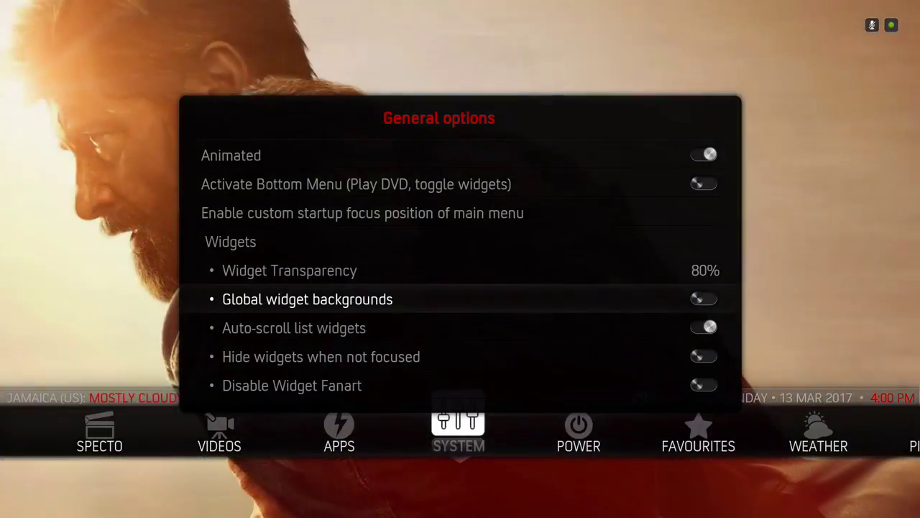
key("Down")
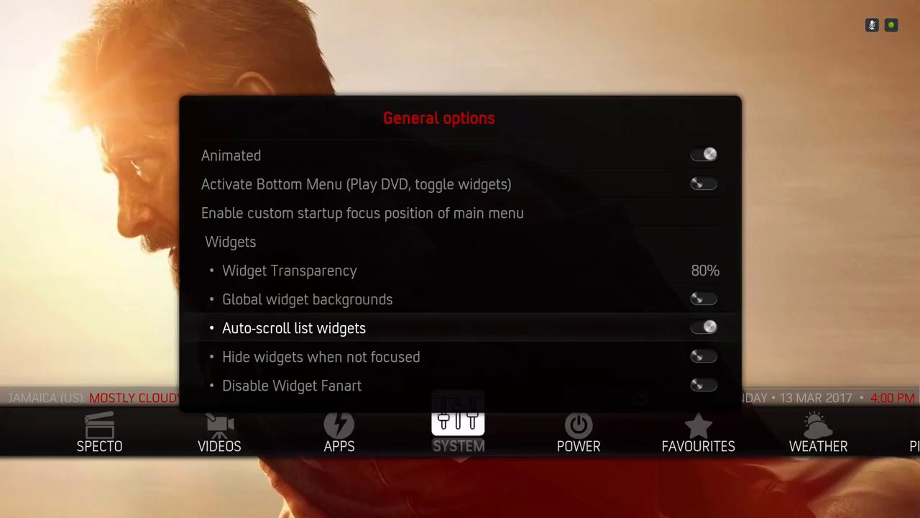
key("Down")
key("Down")
key("Down")
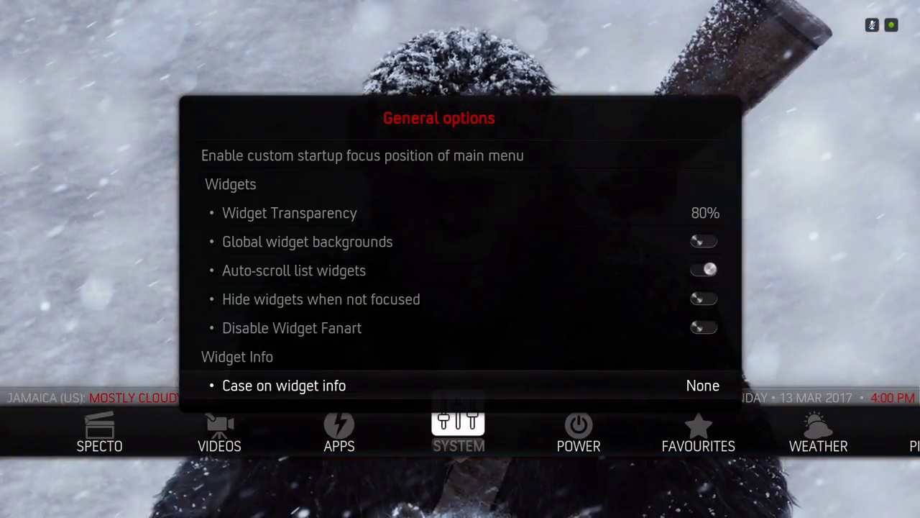
key("Down")
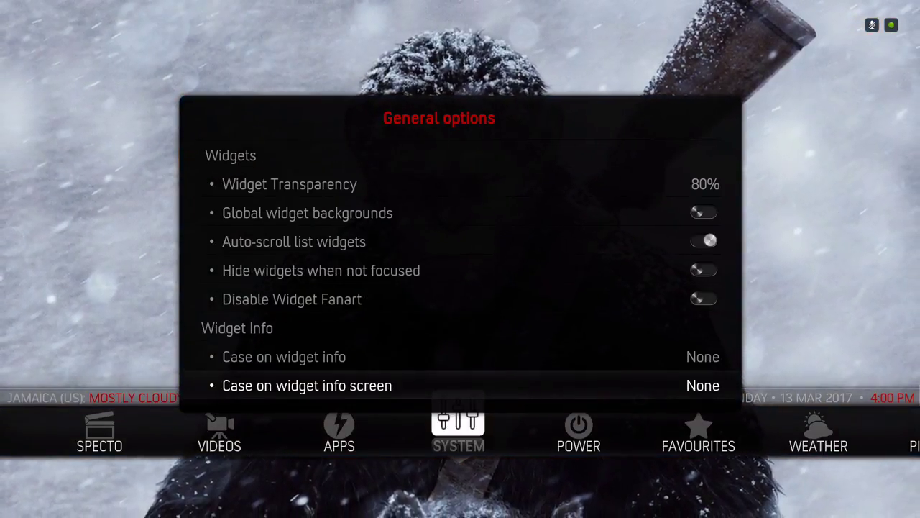
key("Down")
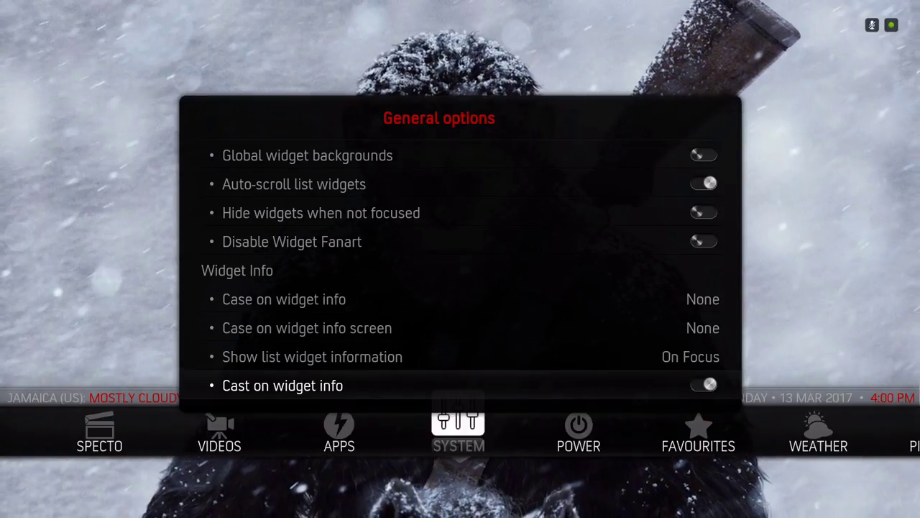
- Open the choices for Show list widget information and keep On Focus selected
key("Up")
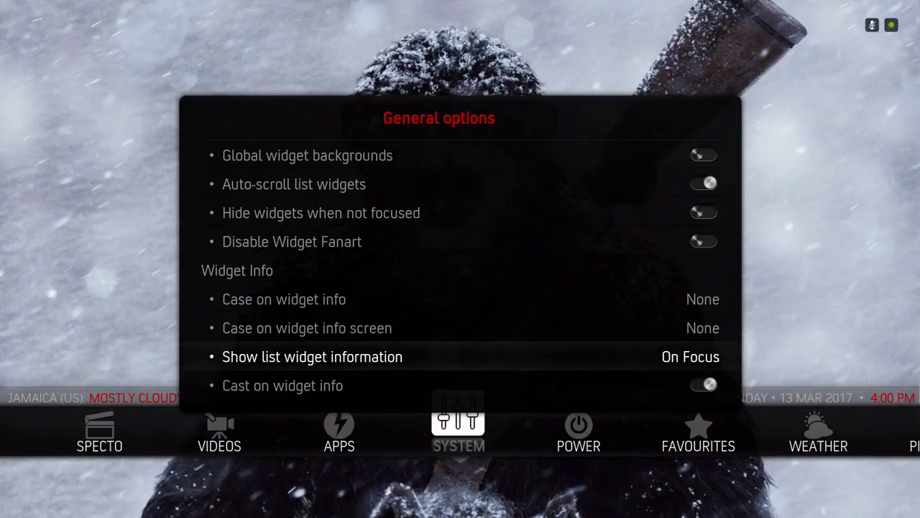
key("Return")
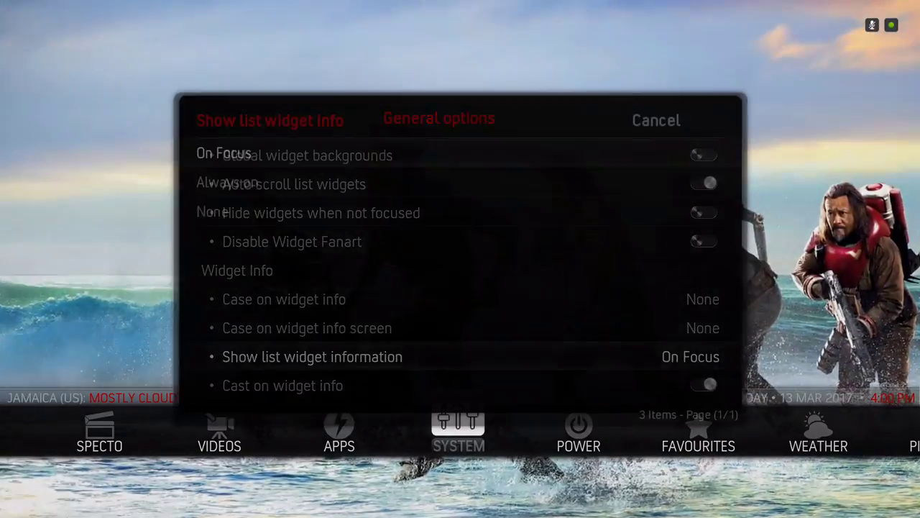
key("Return")
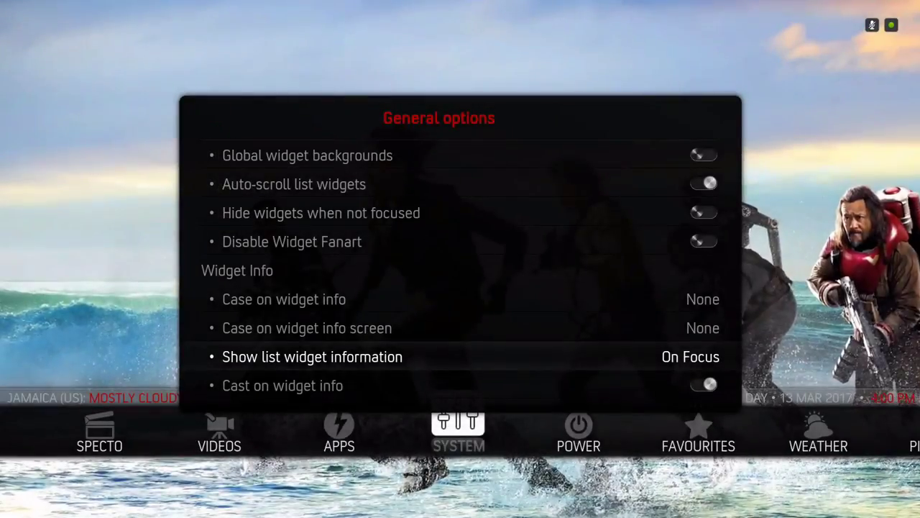
- Examine the remaining widget info options, from Cast on widget info through Global panel widget information
key("Down")
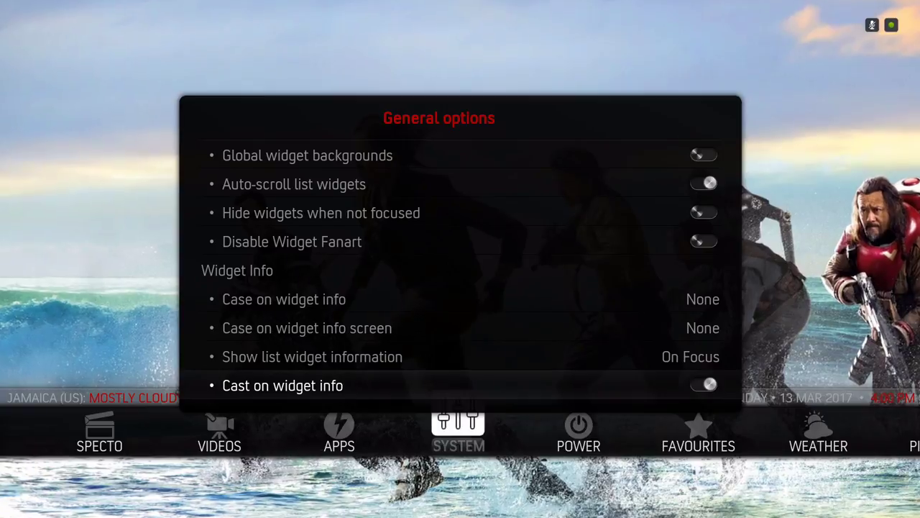
key("Down")
key("Up")
key("Down")
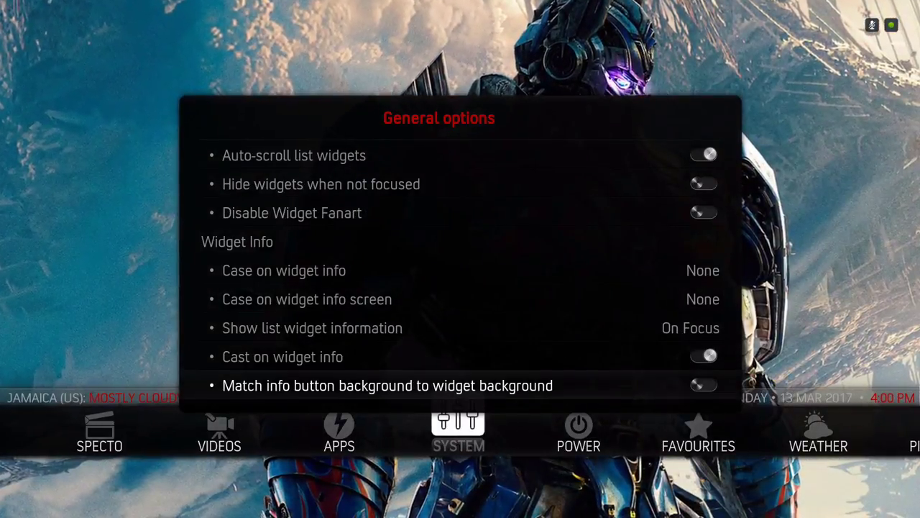
key("Down")
key("Down")
key("Up")
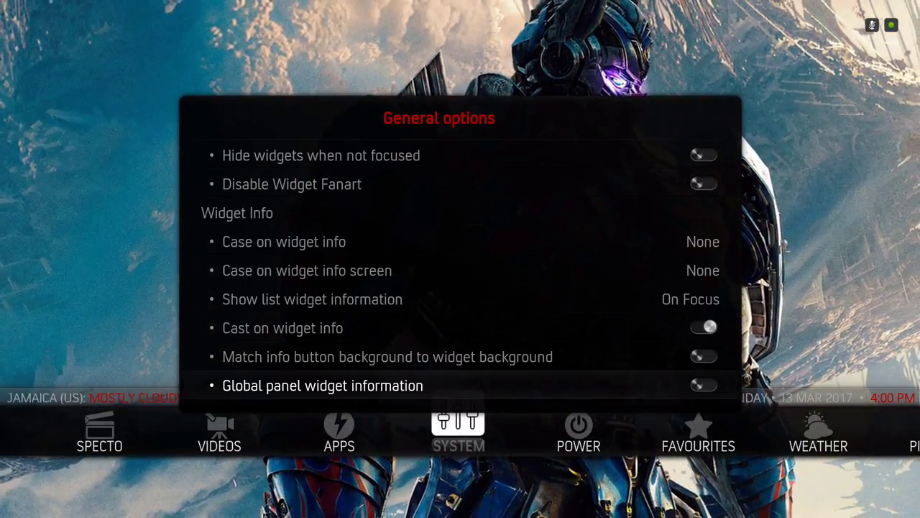
key("Up")
key("Up")
key("Down")
key("Down")
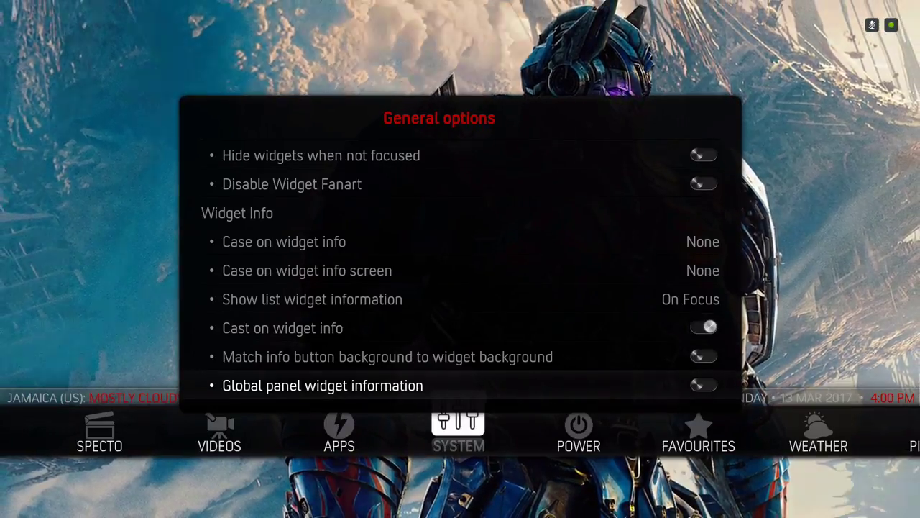
- Close the general options and open the Home NowPlaying Customizer from the skin customizers
key("Escape")
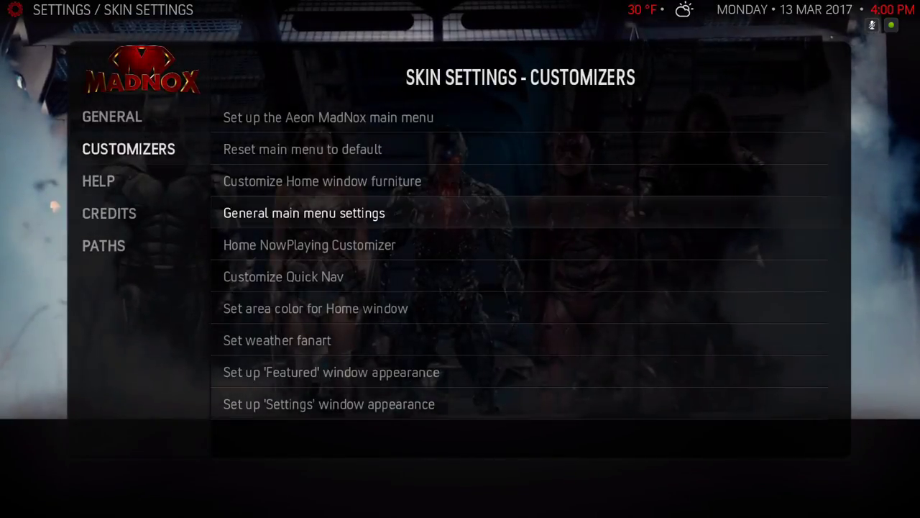
key("Down")
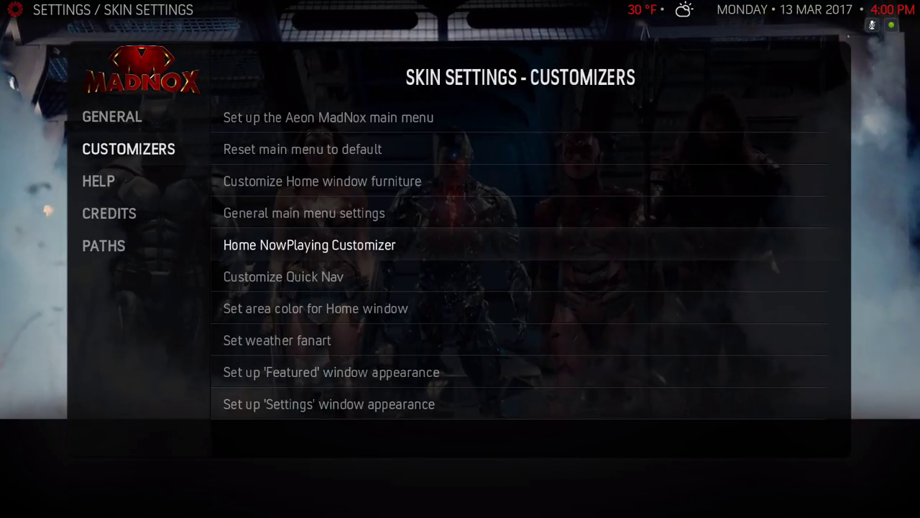
key("Return")
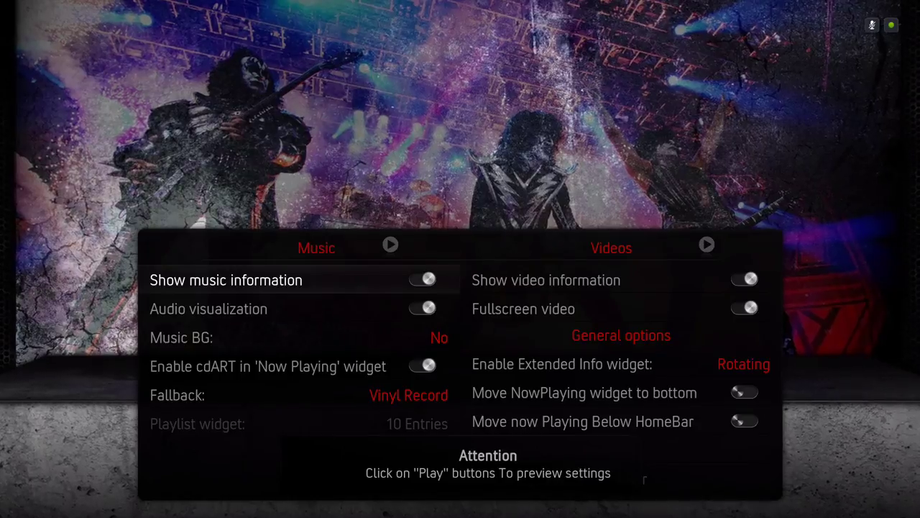
- Examine the NowPlaying music options, from Show music information through the cdART and Fallback settings
key("Down")
key("Up")
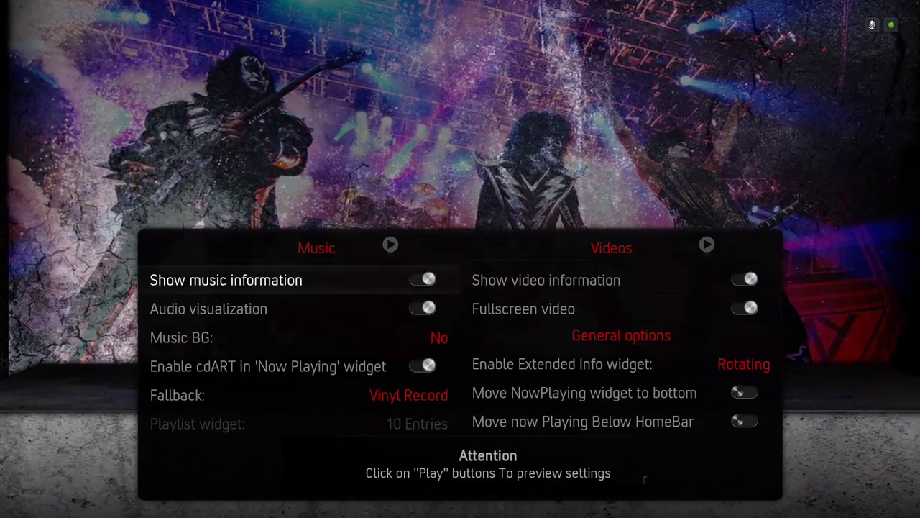
key("Down")
key("Down")
key("Down")
key("Down")
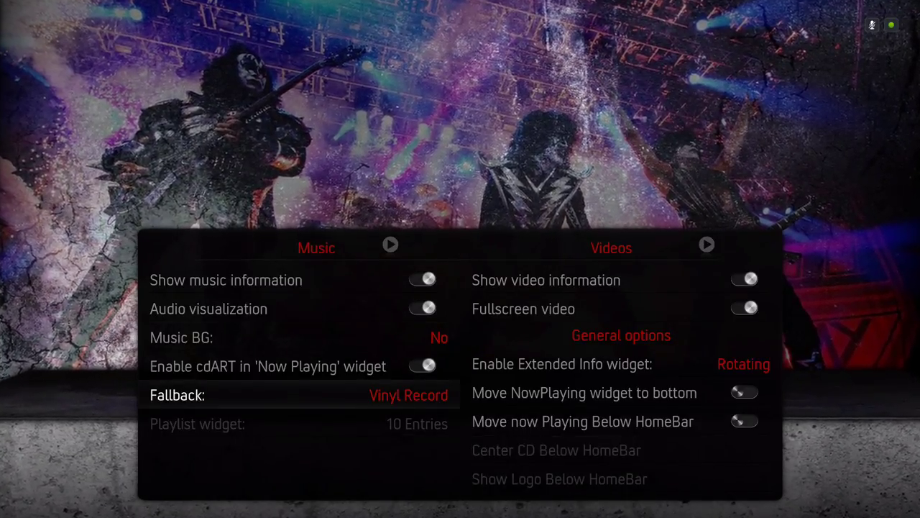
key("Down")
key("Down")
key("Down")
key("Down")
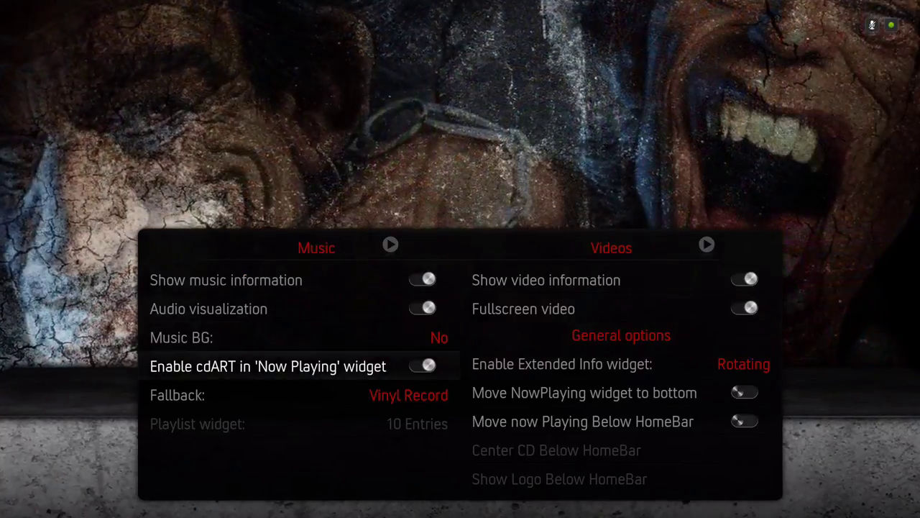
key("Up")
key("Up")
key("Up")
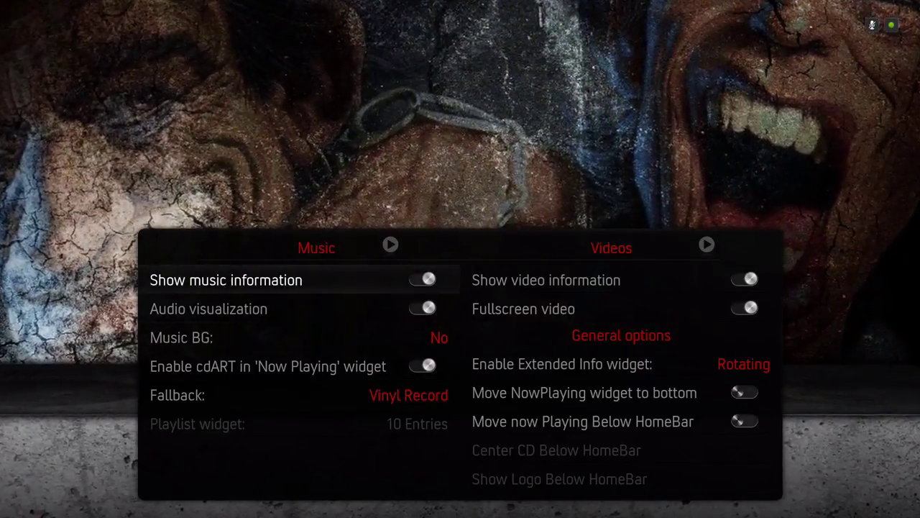
key("Down")
key("Down")
key("Down")
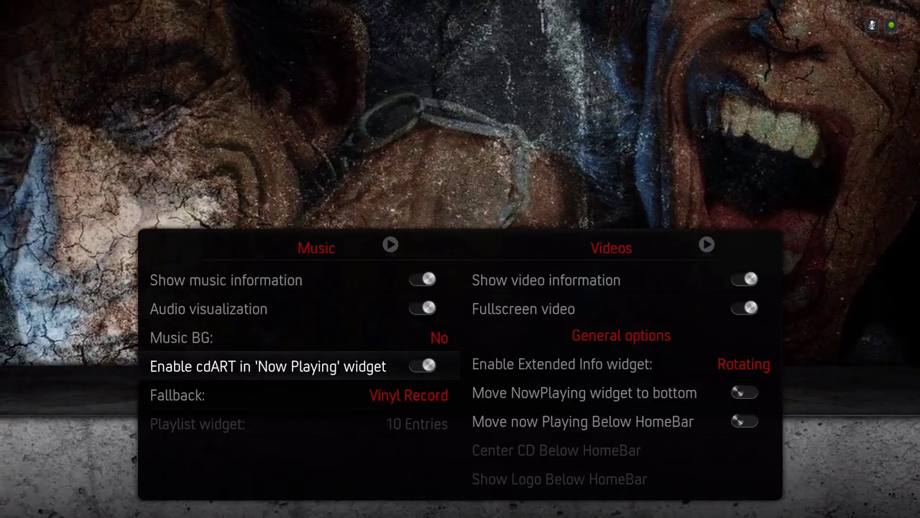
key("Down")
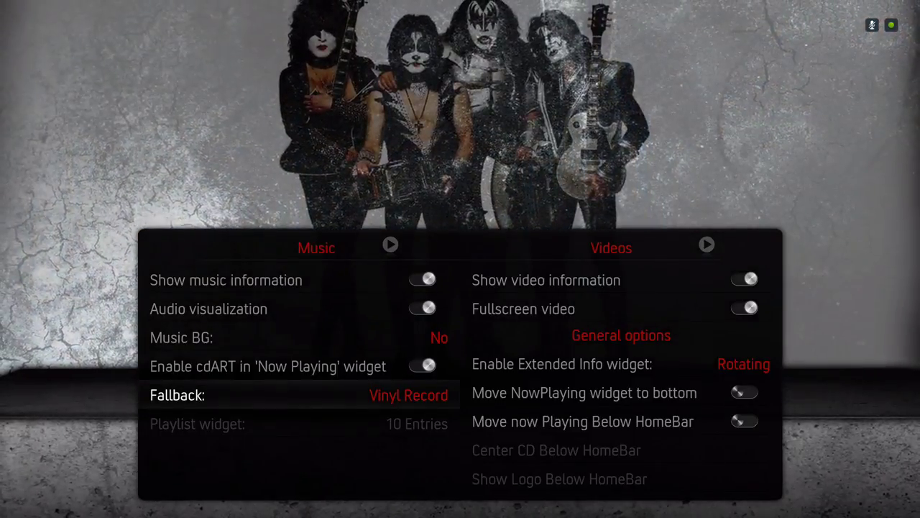
key("Down")
key("Up")
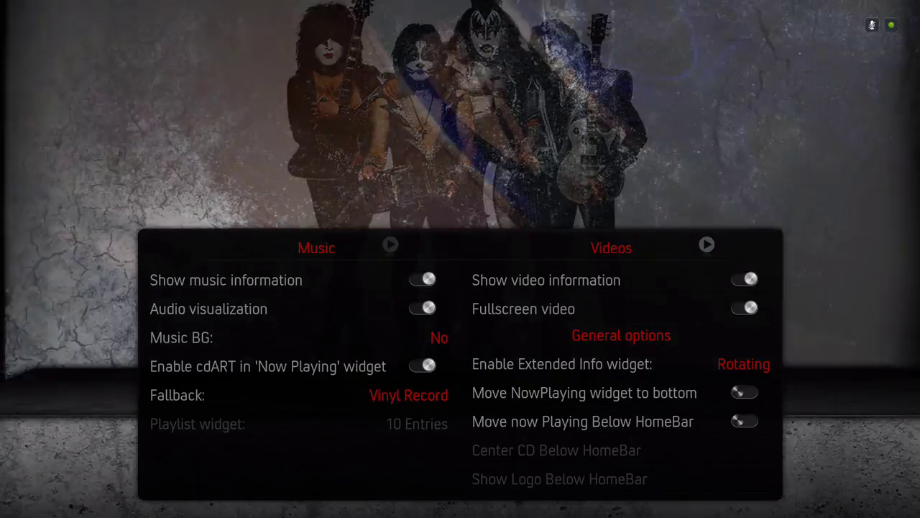
- Examine the NowPlaying video options for video information and fullscreen video, along with the Extended Info widget setting
key("Right")
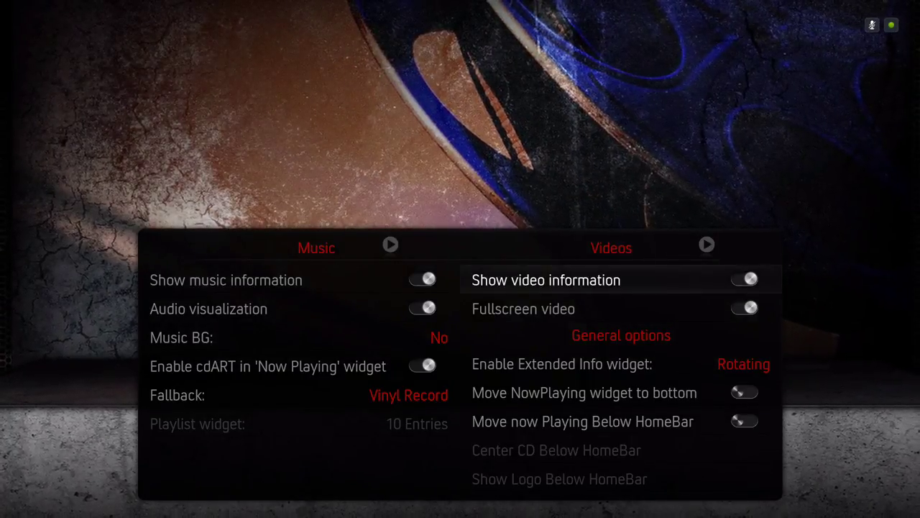
key("Down")
key("Up")
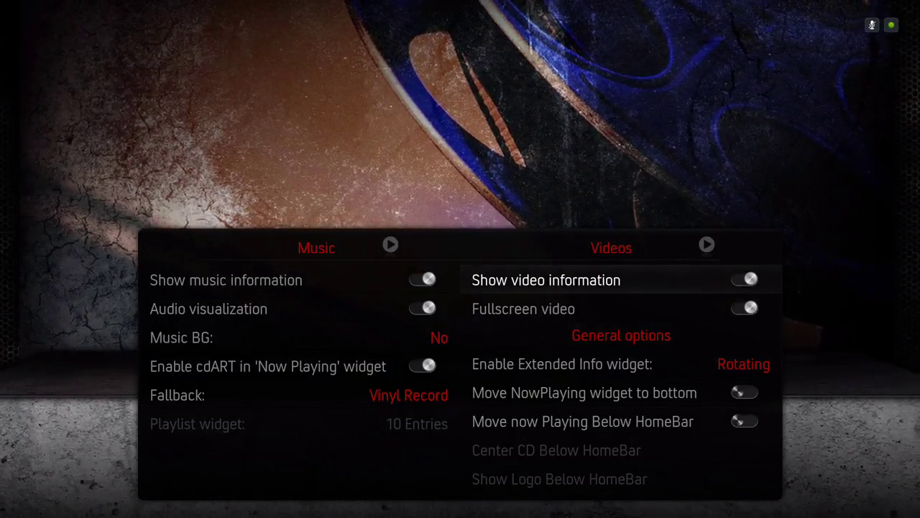
key("Down")
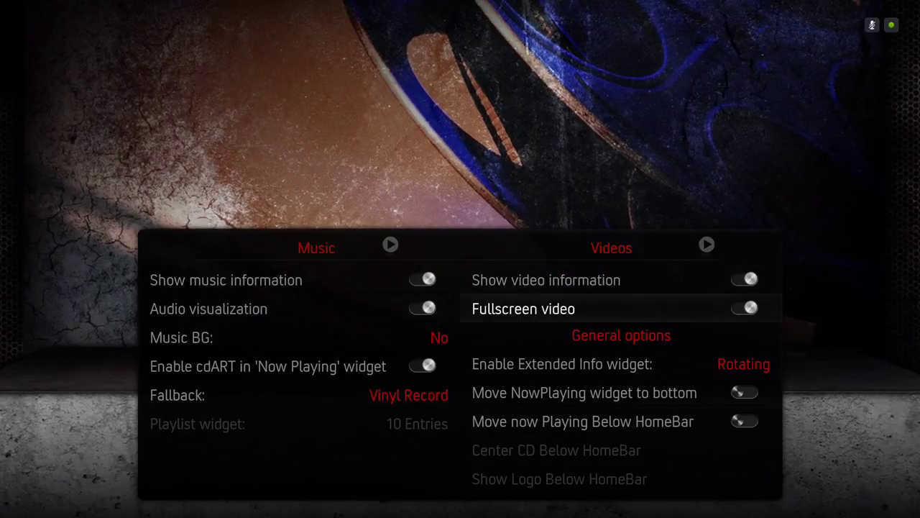
key("Down")
key("Down")
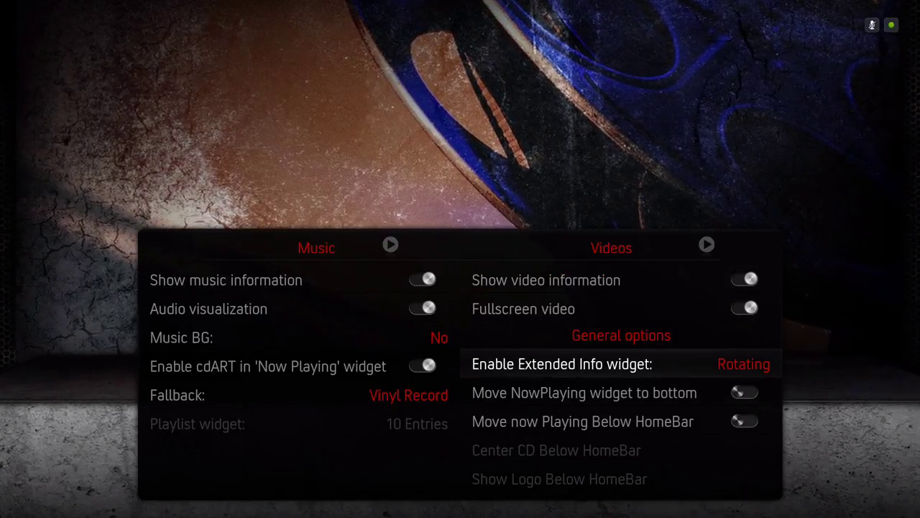
key("Up")
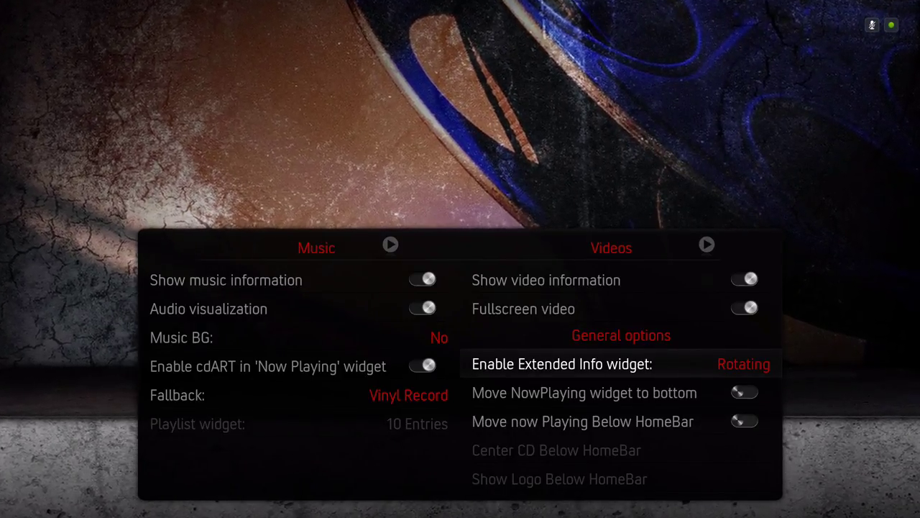
- Try the Enable Extended Info widget setting, leaving it on Rotating, and look over the NowPlaying widget position options
key("Return")
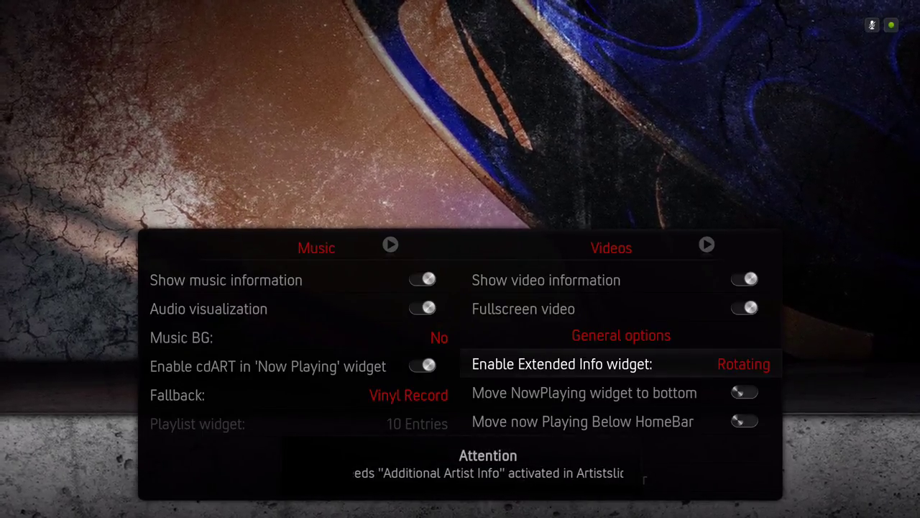
key("Down")
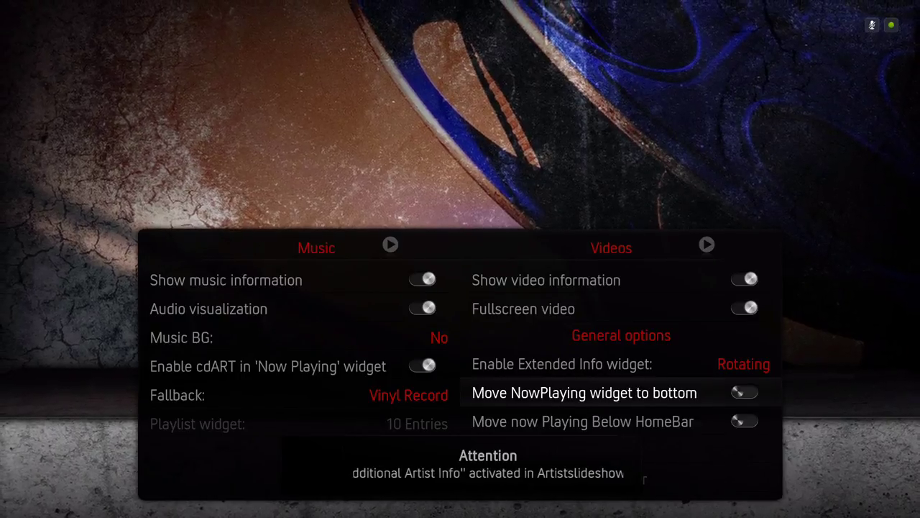
key("Down")
key("Down")
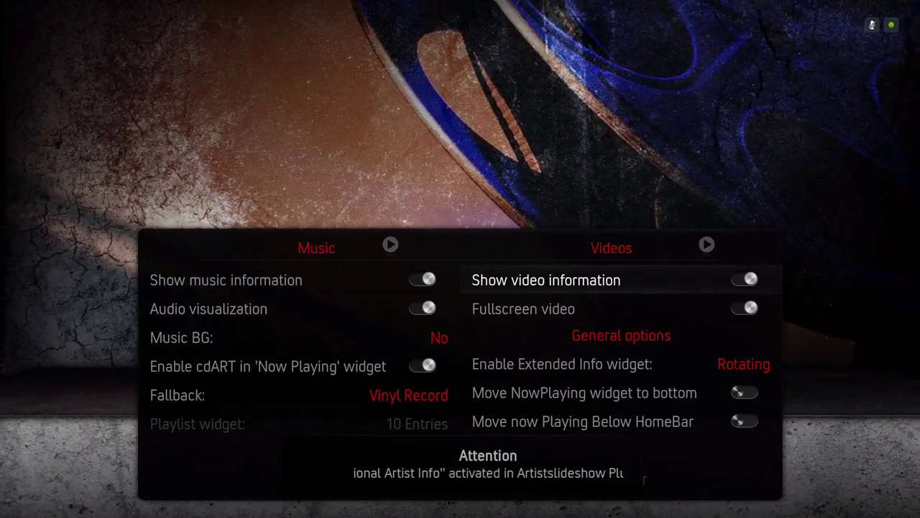
- Close the NowPlaying customizer and open Customize Quick Nav from the skin customizers
key("Escape")
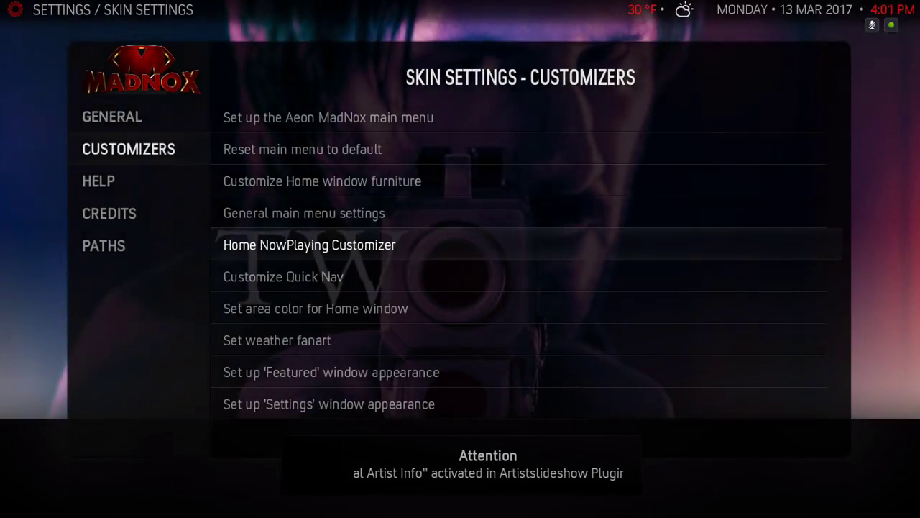
key("Down")
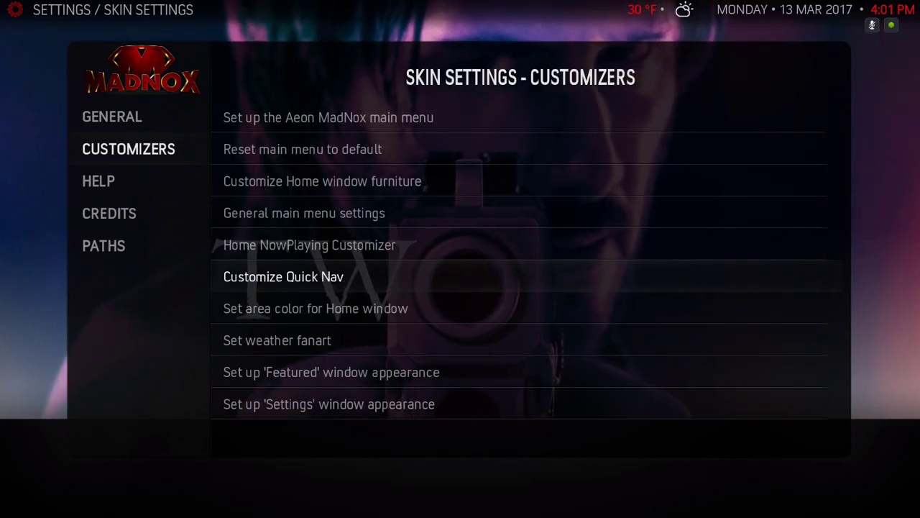
key("Return")
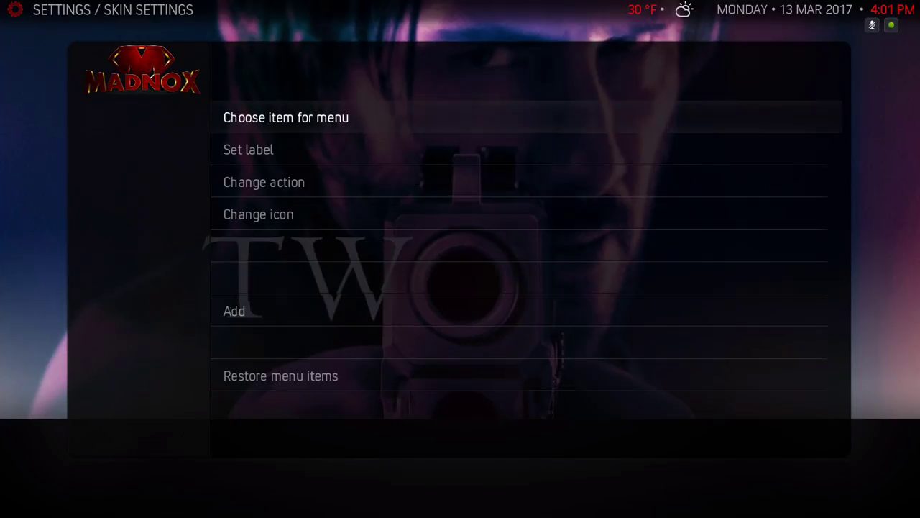
- Examine the Quick Nav options for the Movies item, covering its label, action, icon, order, adding, deleting and restoring
key("Down")
key("Down")
key("Down")
key("Down")
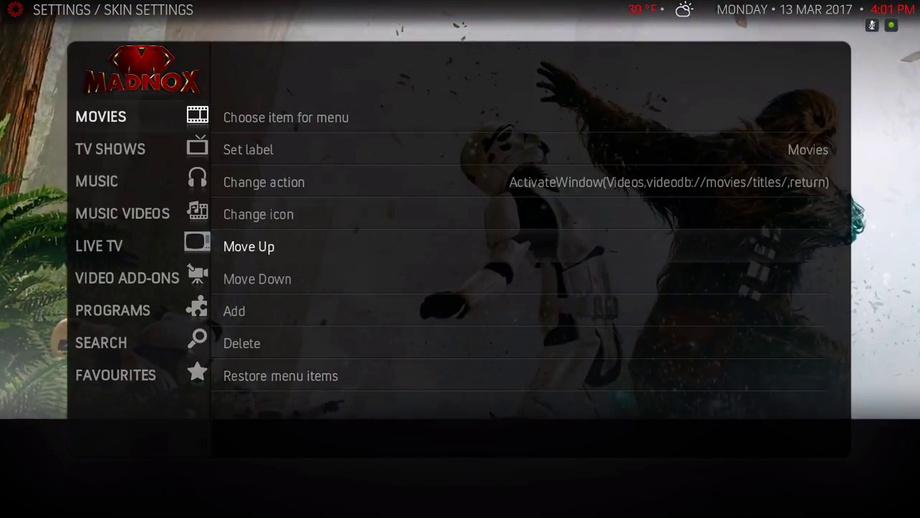
key("Up")
key("Up")
key("Up")
key("Up")
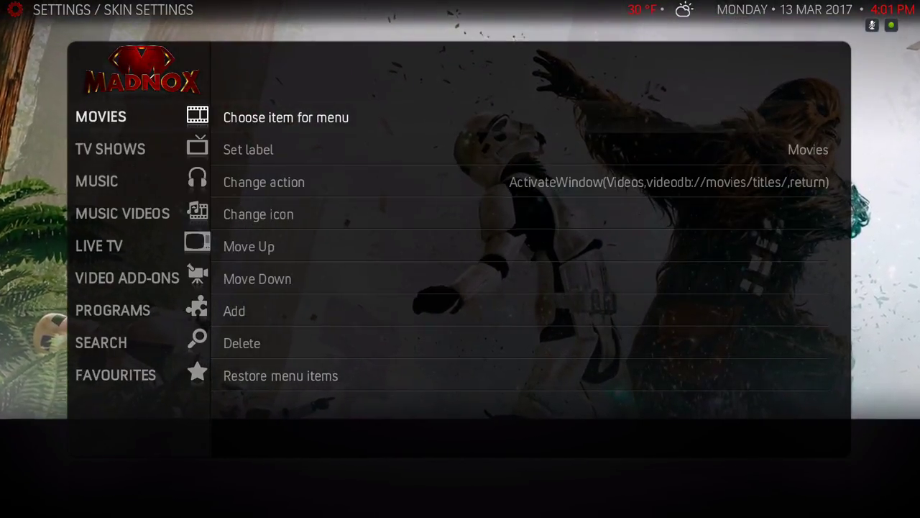
key("Down")
key("Down")
key("Down")
key("Down")
key("Down")
key("Down")
key("Down")
key("Down")
key("Down")
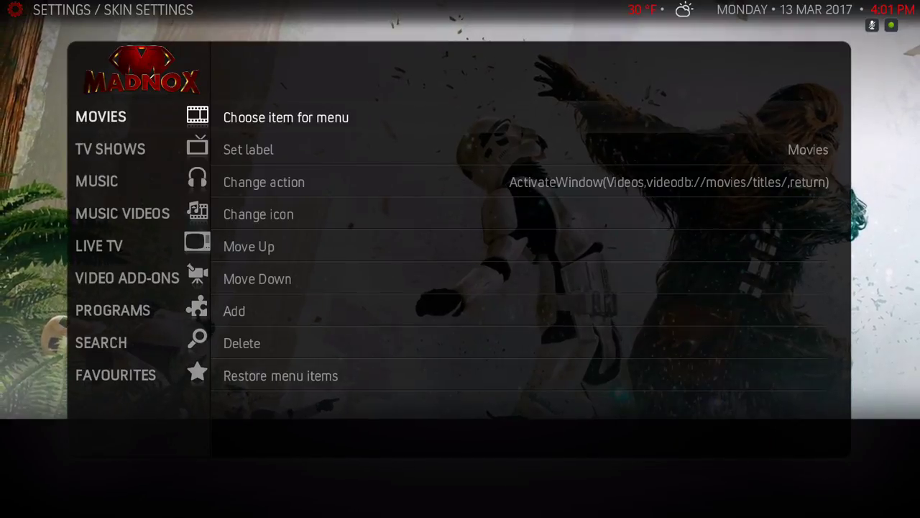
key("Up")
key("Up")
key("Up")
key("Up")
key("Up")
key("Up")
key("Up")
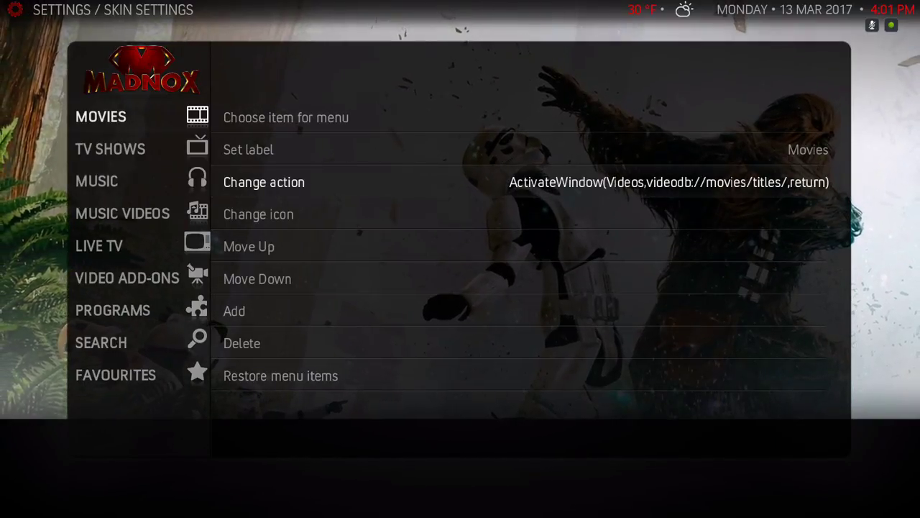
- Close the Quick Nav customizer and open the area color settings for the Home window at the Glow Mode option
key("Escape")
key("Down")
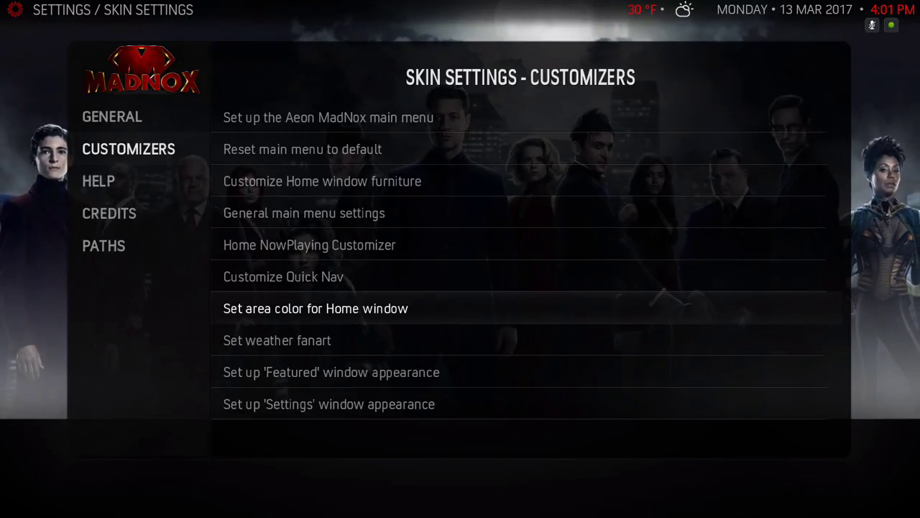
key("Return")
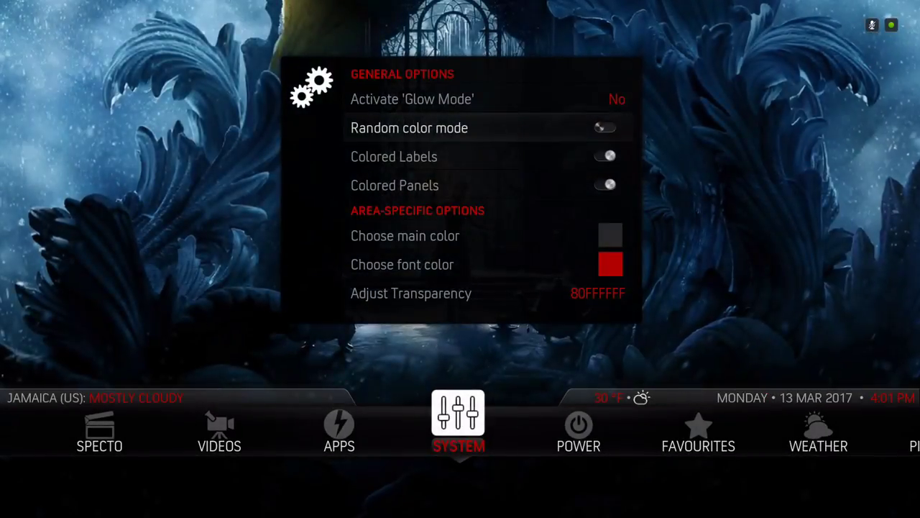
key("Up")
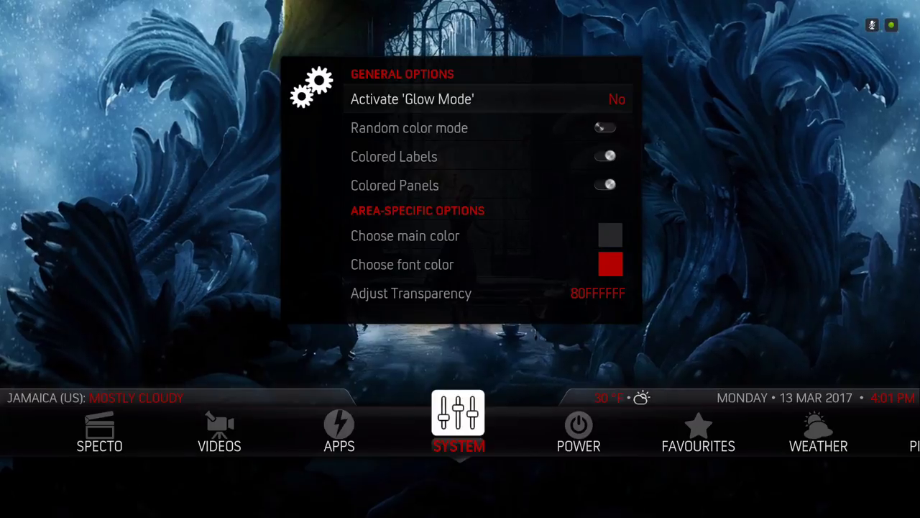
- Examine the Home window's general and area-specific color options, from Glow Mode to the main and font color choices
key("Down")
key("Up")
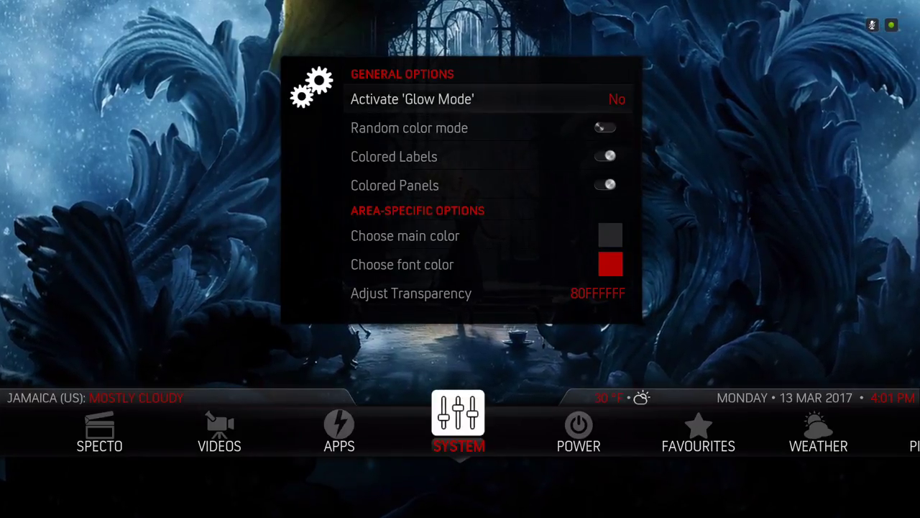
key("Down")
key("Down")
key("Down")
key("Down")
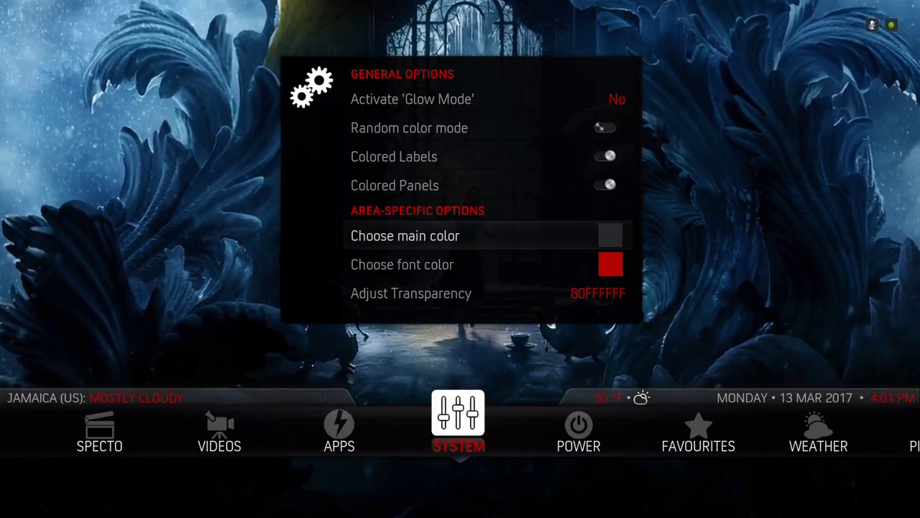
key("Down")
key("Up")
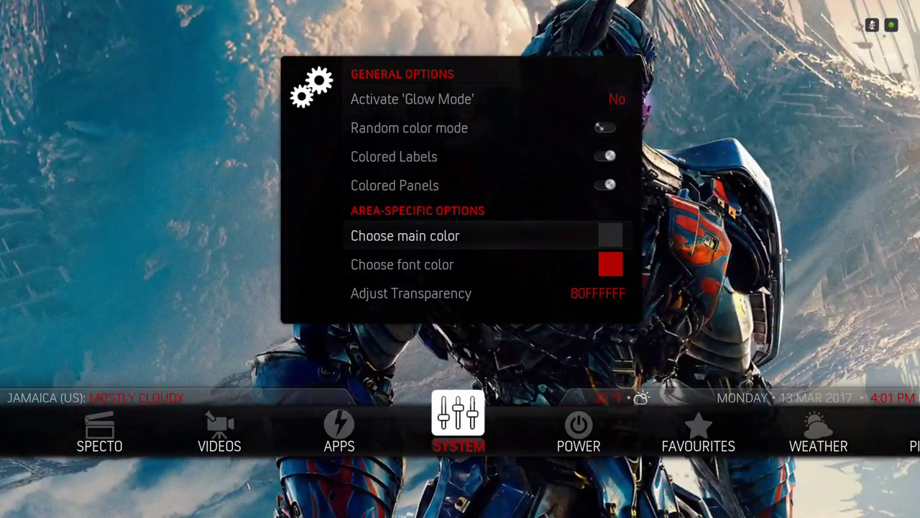
key("Down")
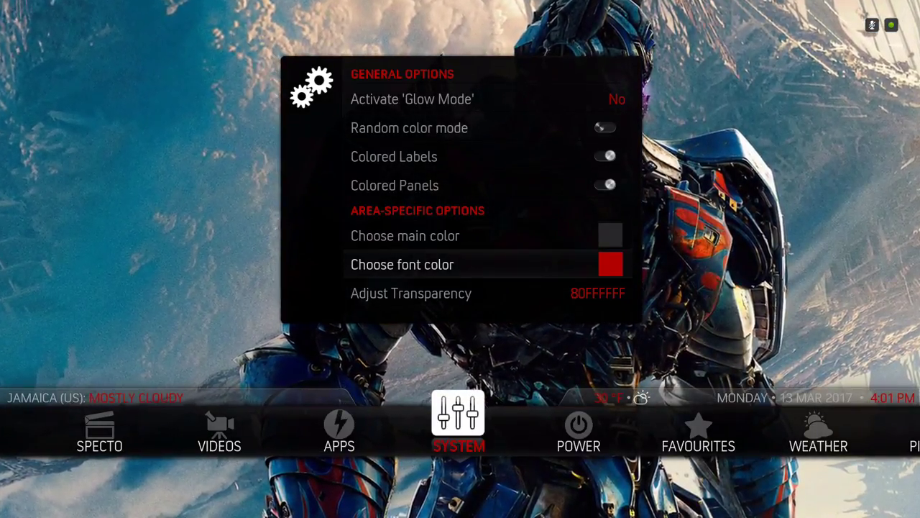
key("Up")
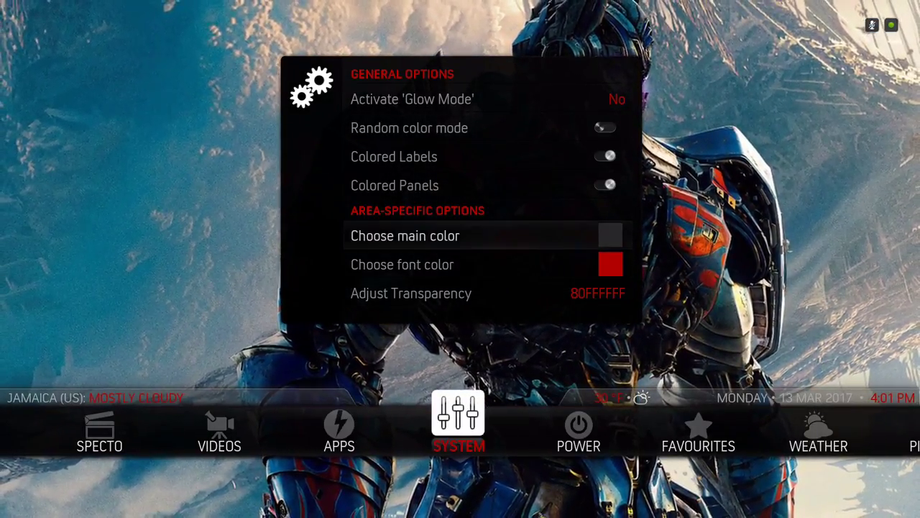
- Set the Home window's main color to Darkblue, leaving the color limited to this area
key("Return")
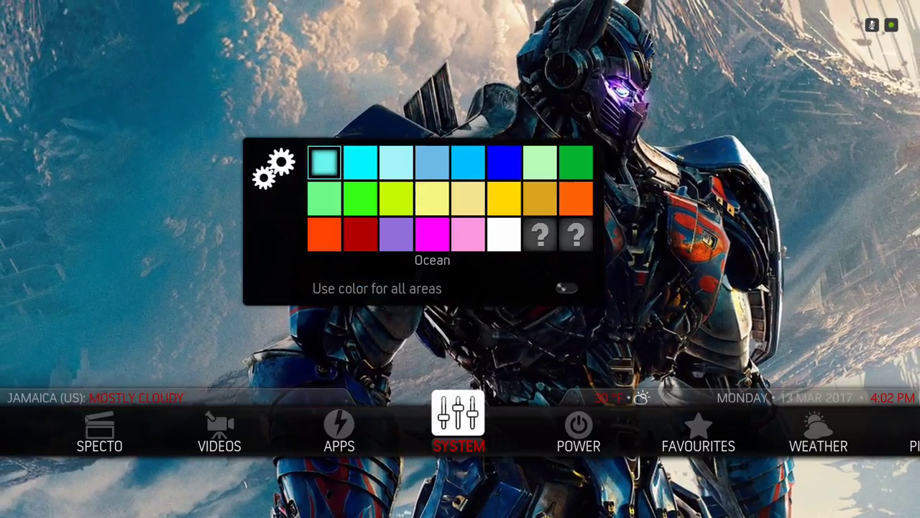
key("Right")
key("Right")
key("Right")
key("Right")
key("Right")
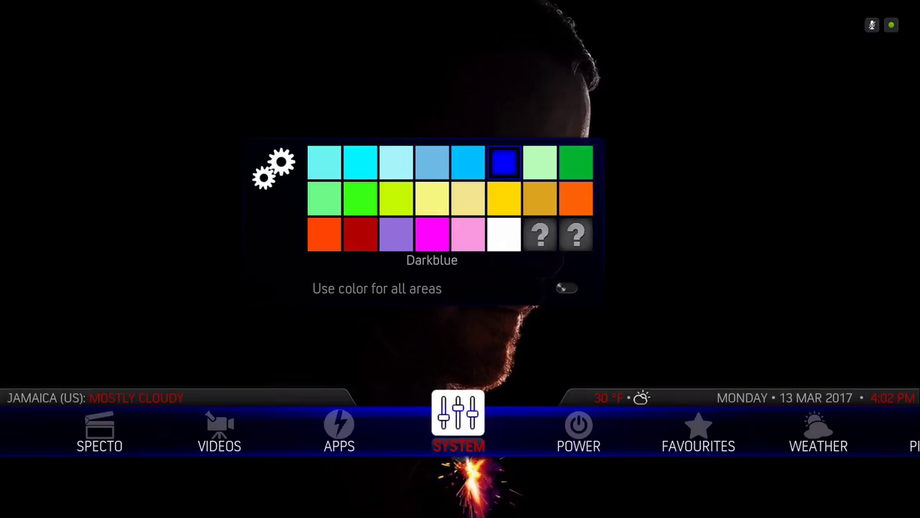
key("Return")
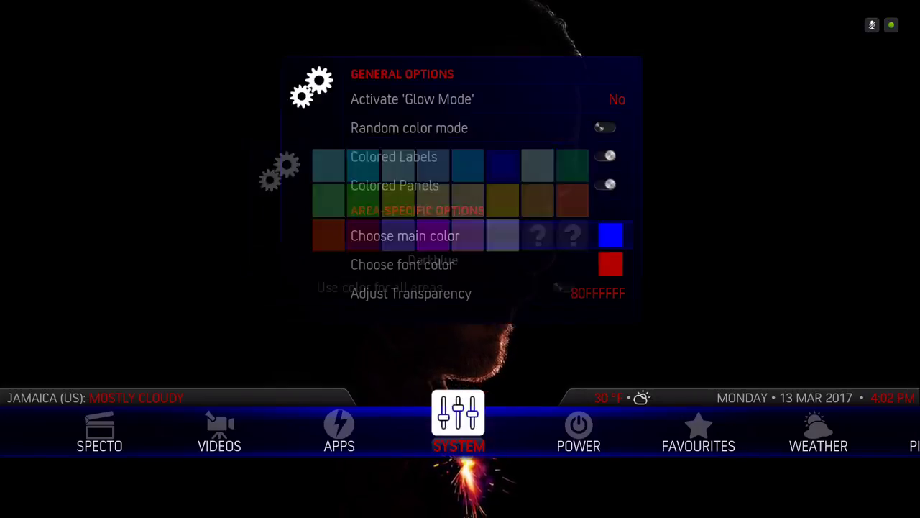
- Examine how the option highlight and menu bar look with the Darkblue main color
key("Up")
key("Up")
key("Up")
key("Down")
key("Down")
key("Down")
key("Down")
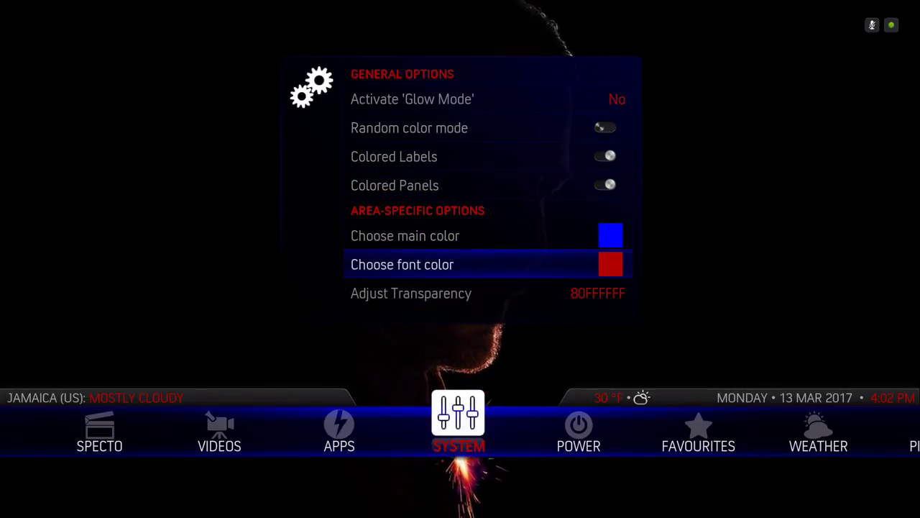
key("Up")
key("Up")
key("Up")
key("Up")
key("Up")
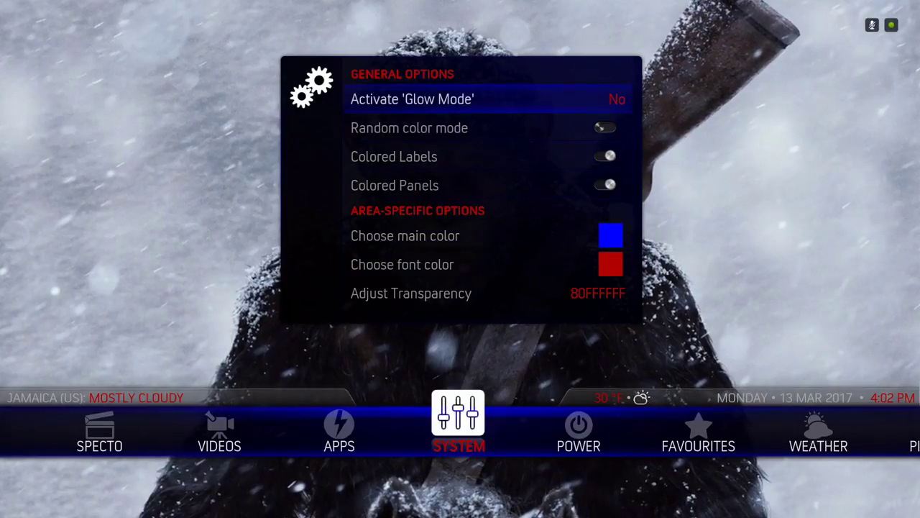
key("Down")
key("Down")
key("Down")
key("Down")
key("Down")
key("Down")
key("Up")
key("Up")
key("Up")
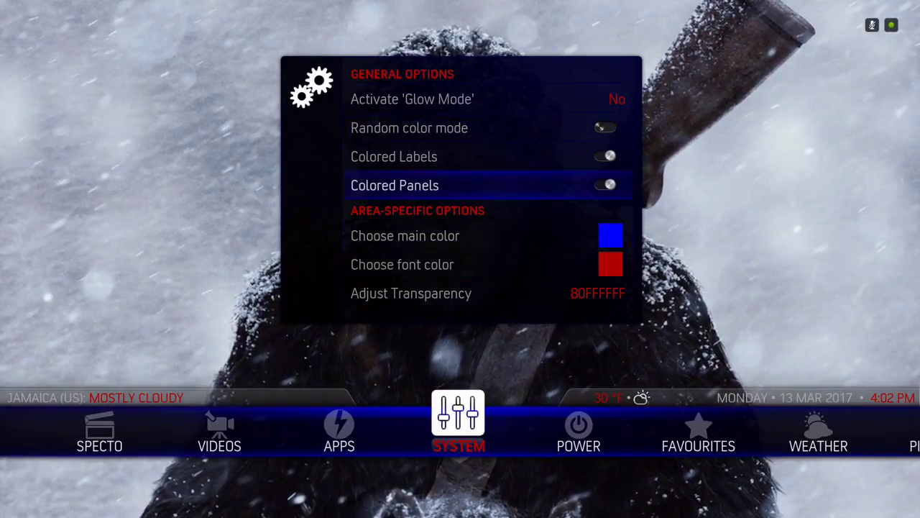
- Set the Home window's main color to Fuchsia
key("Down")
key("Return")
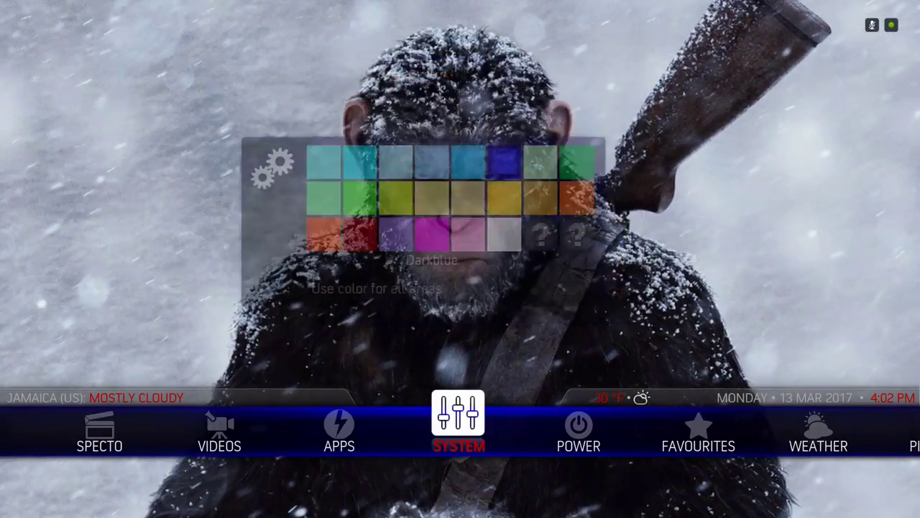
key("Left")
key("Left")
key("Right")
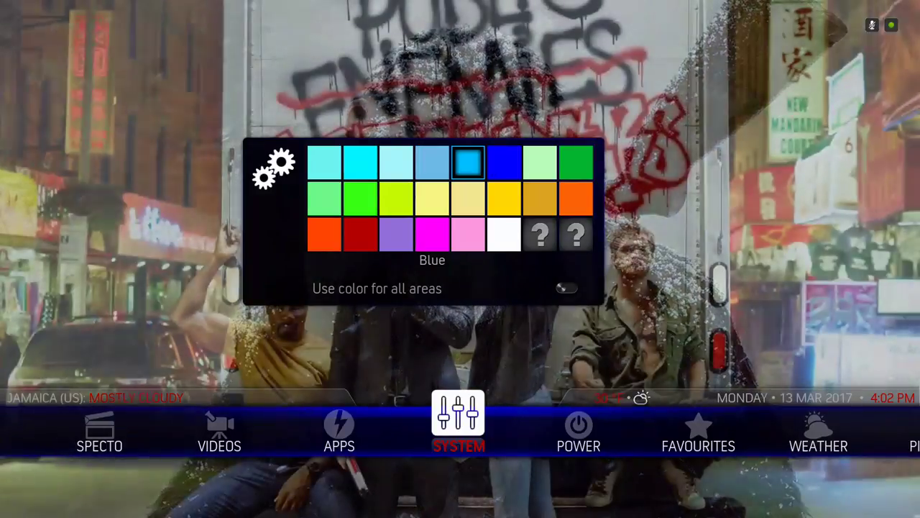
key("Down")
key("Down")
key("Left")
key("Return")
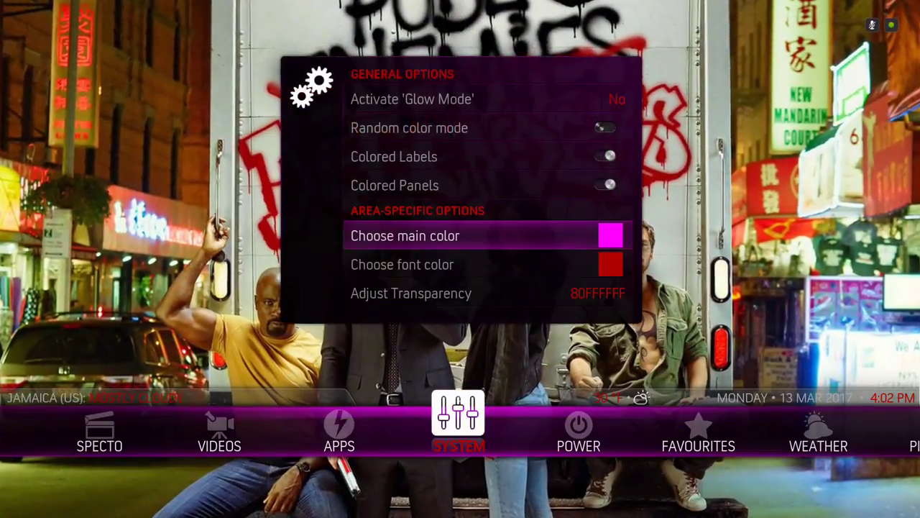
- Examine how the option highlight and menu bar look with the Fuchsia main color
key("Up")
key("Up")
key("Up")
key("Down")
key("Down")
key("Down")
key("Down")
key("Down")
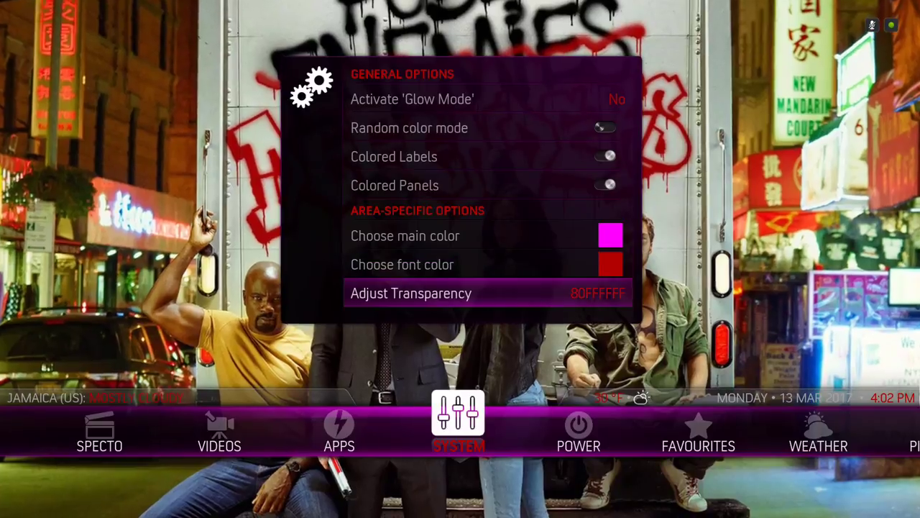
- Set the Home window's main color to the dark gray #282828 from the More Colors palette
key("Up")
key("Up")
key("Up")
key("Down")
key("Return")
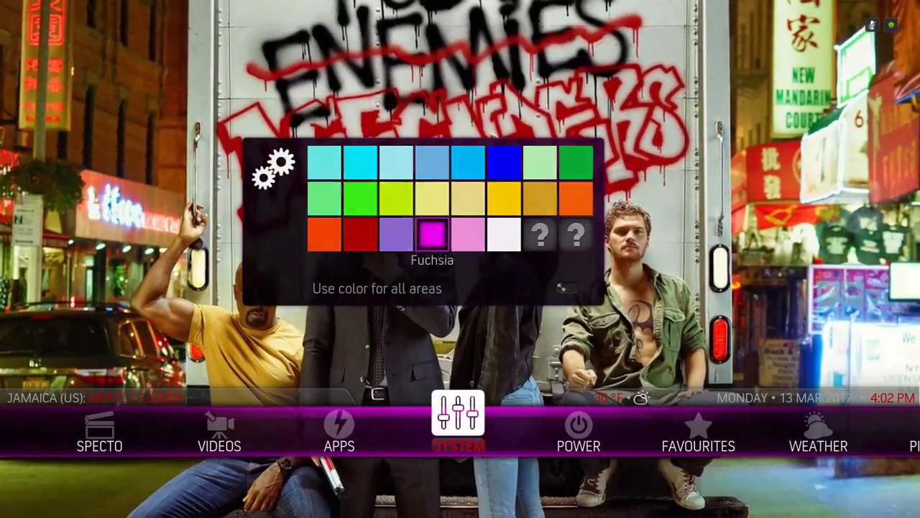
key("Right")
key("Right")
key("Right")
key("Right")
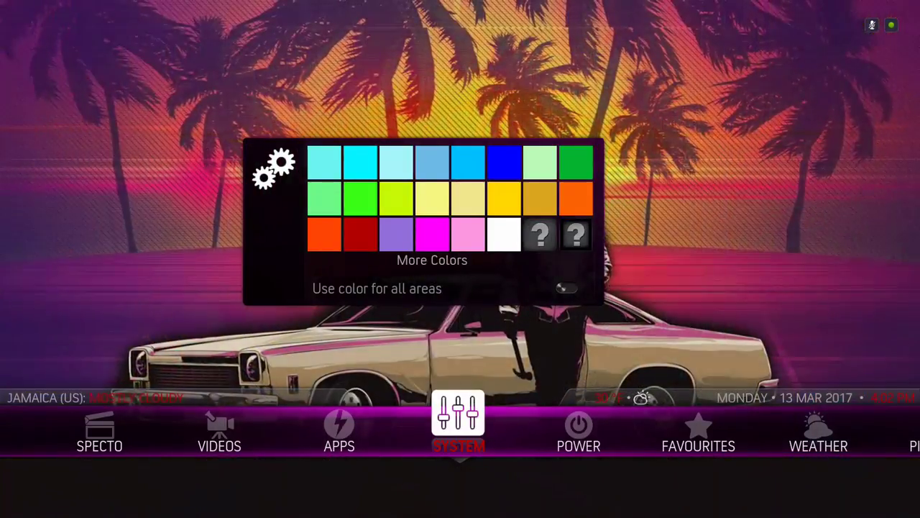
key("Return")
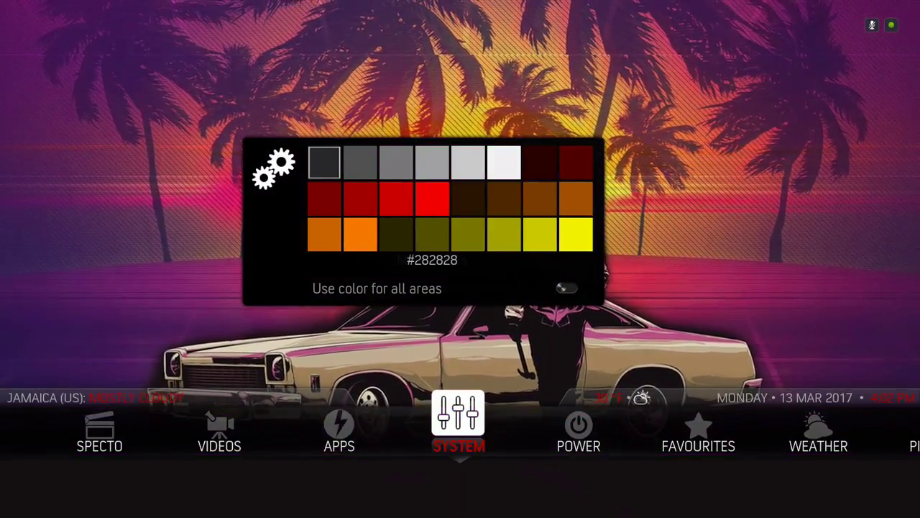
key("Return")
- Examine how the option highlight looks across the color settings with the #282828 main color
key("Up")
key("Up")
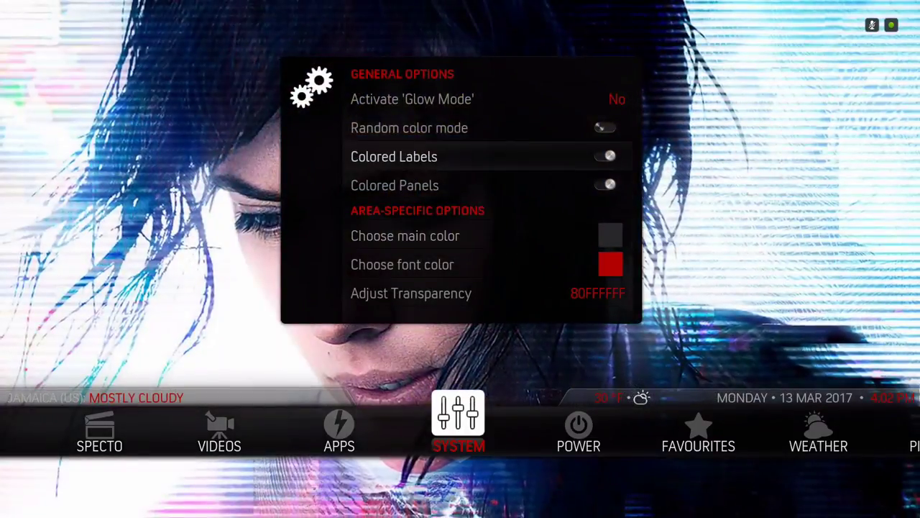
key("Up")
key("Up")
key("Down")
key("Down")
key("Down")
key("Down")
key("Down")
key("Down")
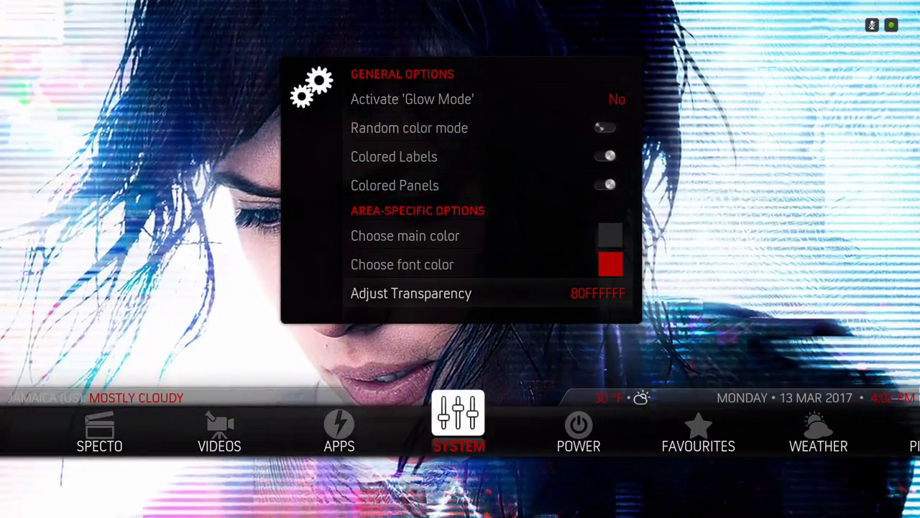
key("Up")
key("Up")
key("Up")
key("Up")
key("Up")
key("Up")
key("Down")
key("Down")
key("Down")
key("Down")
key("Down")
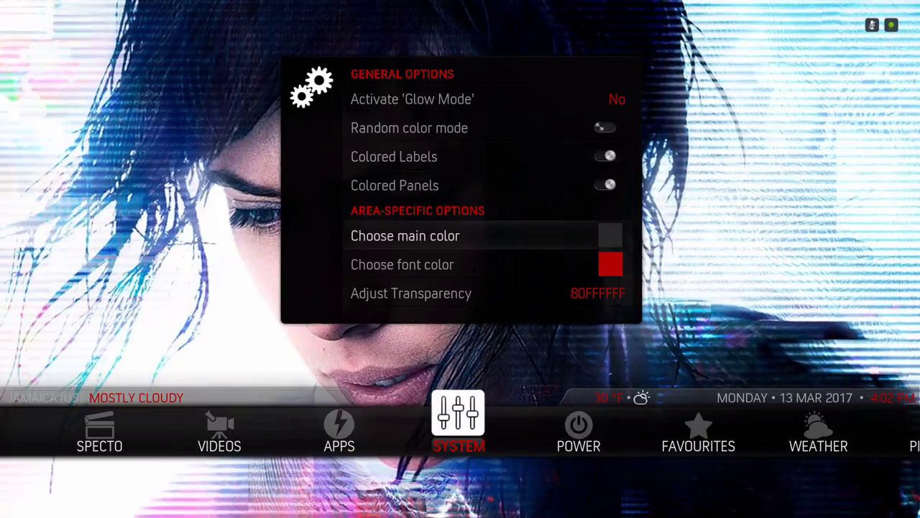
- Open the font color palette and preview Orange, Lime and Red on the Home window labels
key("Return")
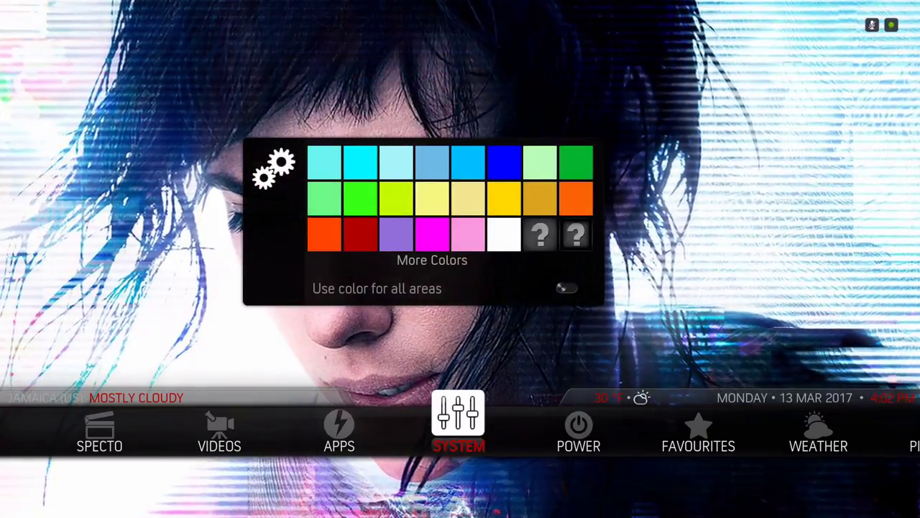
key("Right")
key("Left")
key("Left")
key("Up")
key("Right")
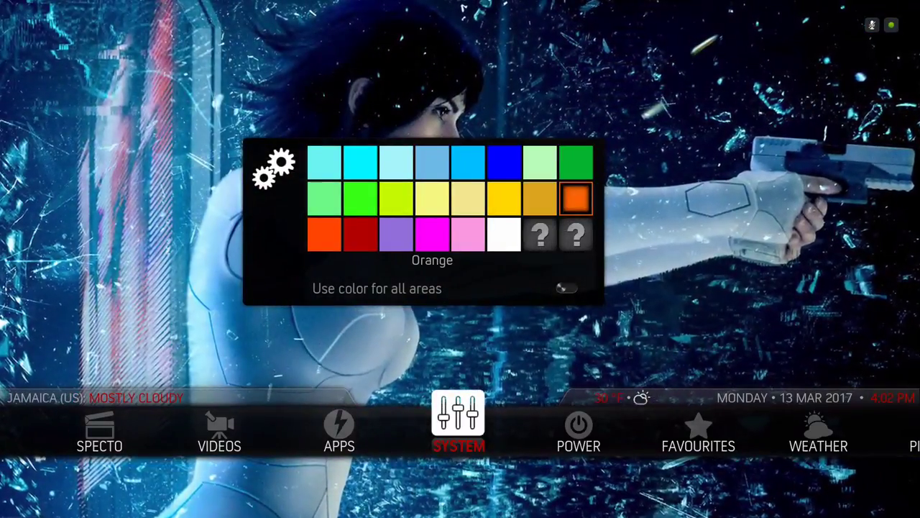
key("Left")
key("Left")
key("Left")
key("Left")
key("Left")
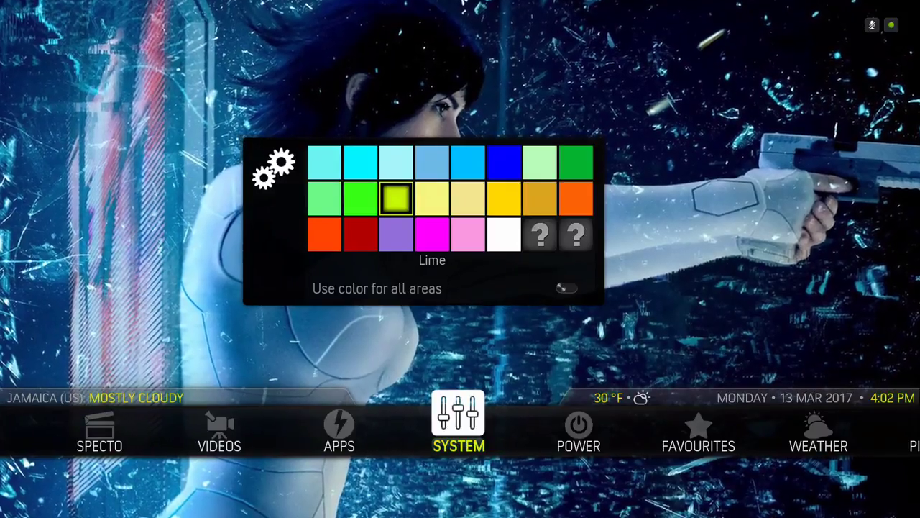
key("Down")
key("Left")
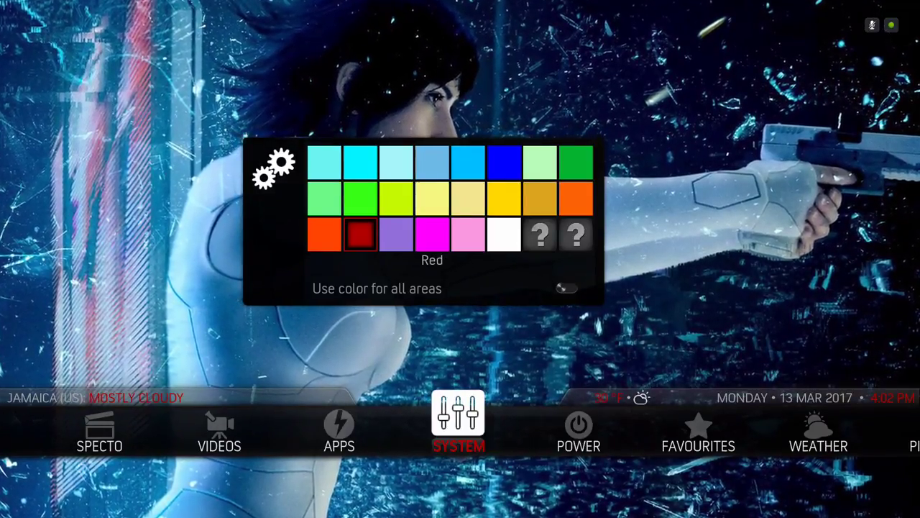
key("Left")
key("Right")
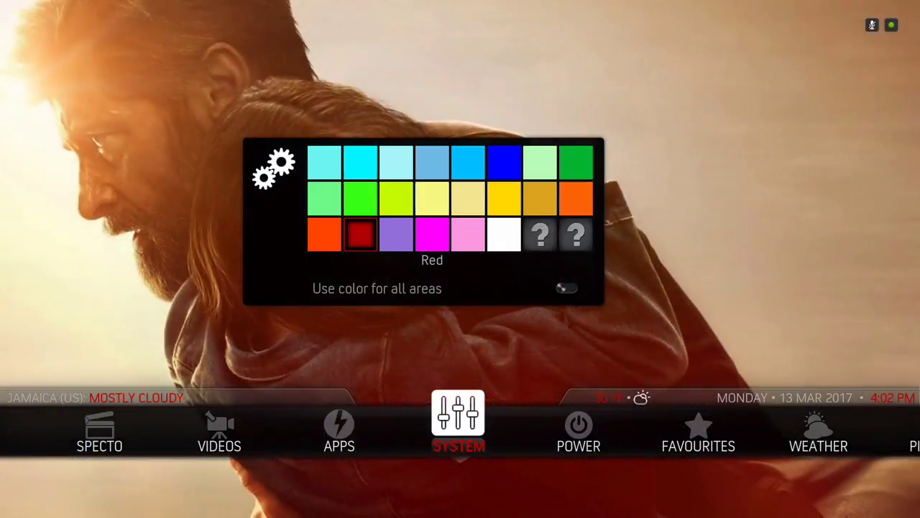
- Open the More Colors palette for the font color and preview its teal and blue shades
key("Right")
key("Right")
key("Right")
key("Right")
key("Right")
key("Right")
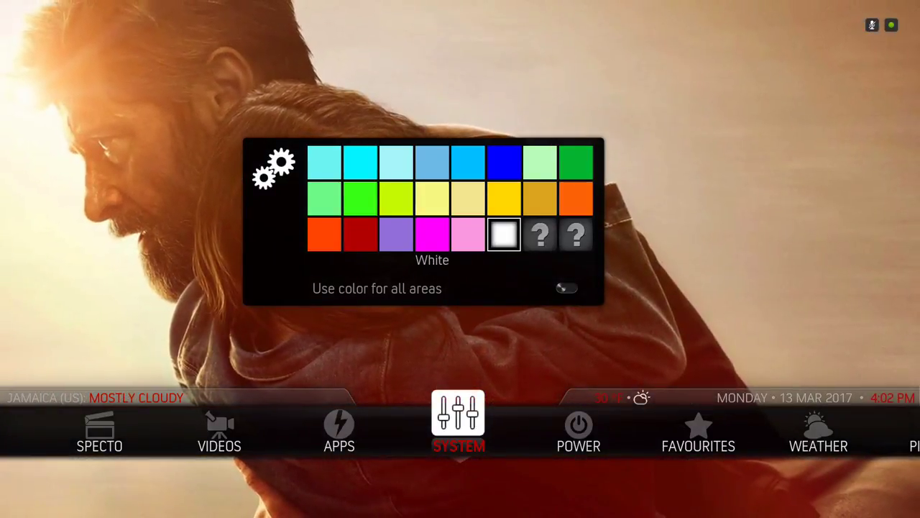
key("Return")
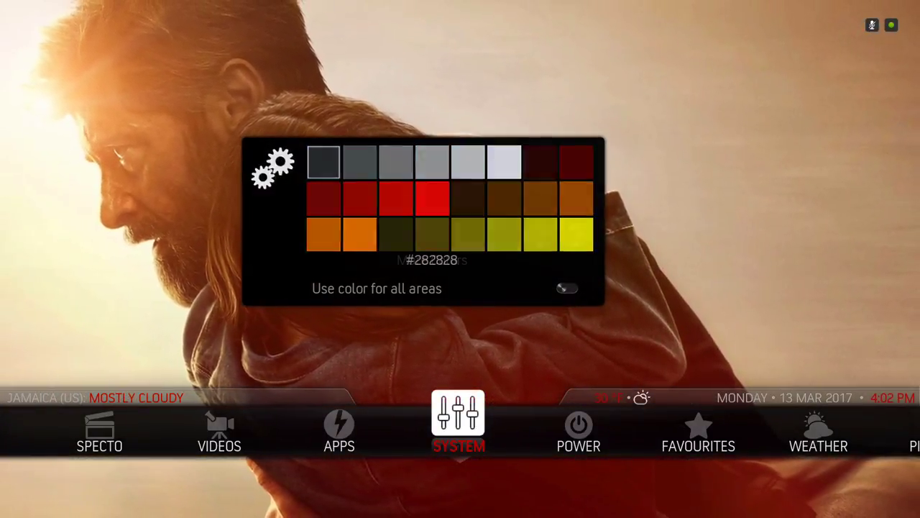
key("Down")
key("Down")
key("Down")
key("Down")
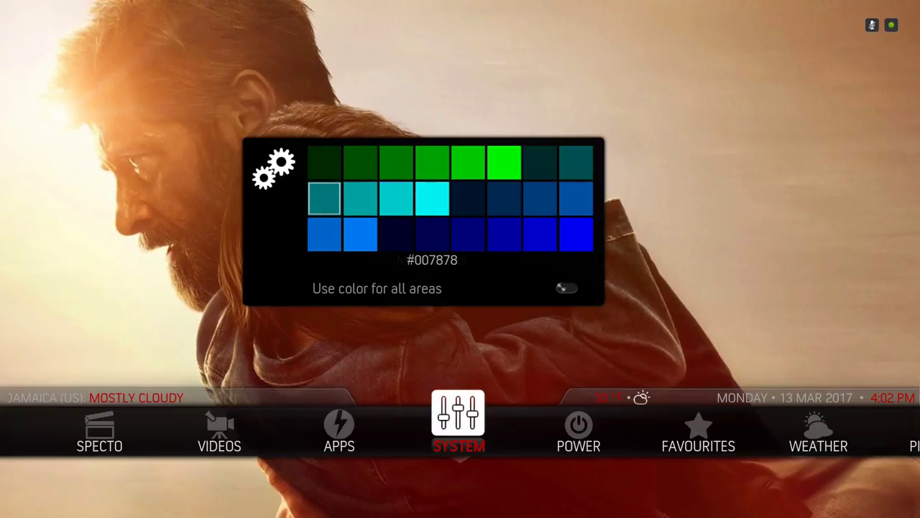
key("Down")
key("Right")
key("Right")
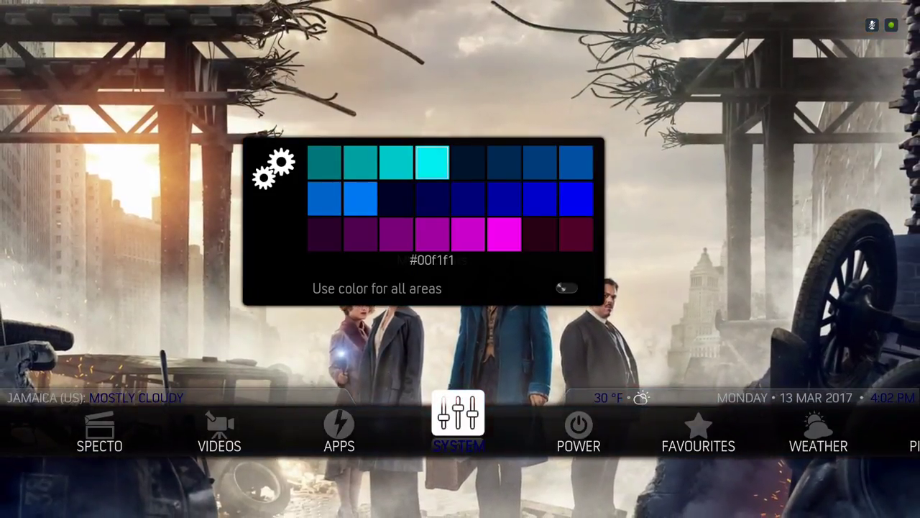
- Set the Home window's font color to the bright red #f10000
key("Up")
key("Up")
key("Up")
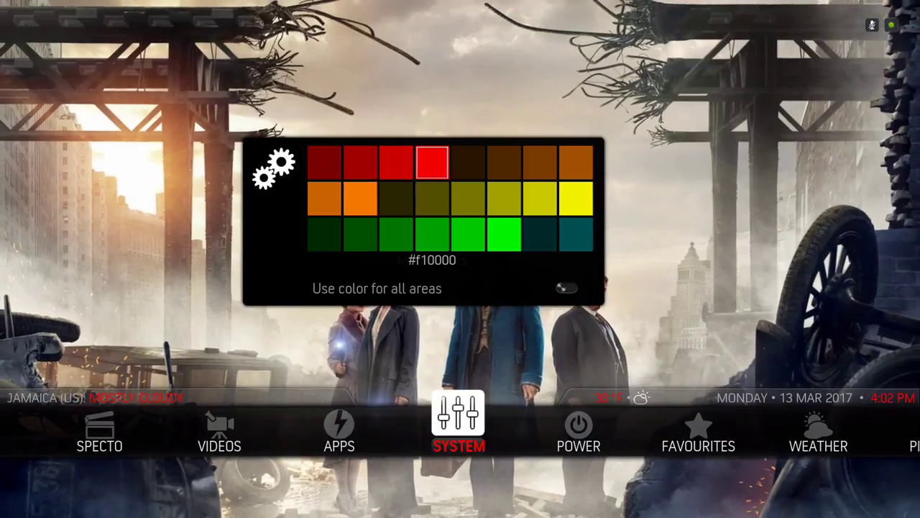
key("Return")
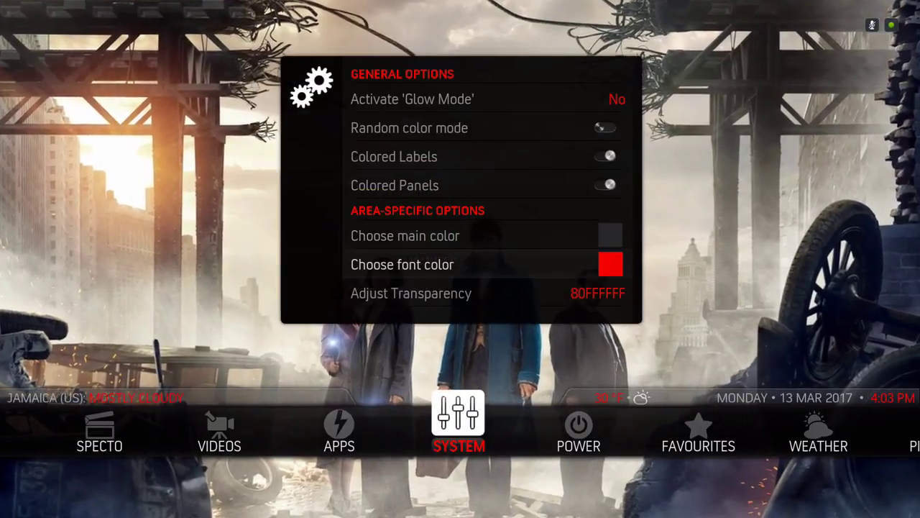
- Close the Home window color settings, return to the skin customizers, and choose Set area color for Home window again
key("Down")
key("Down")
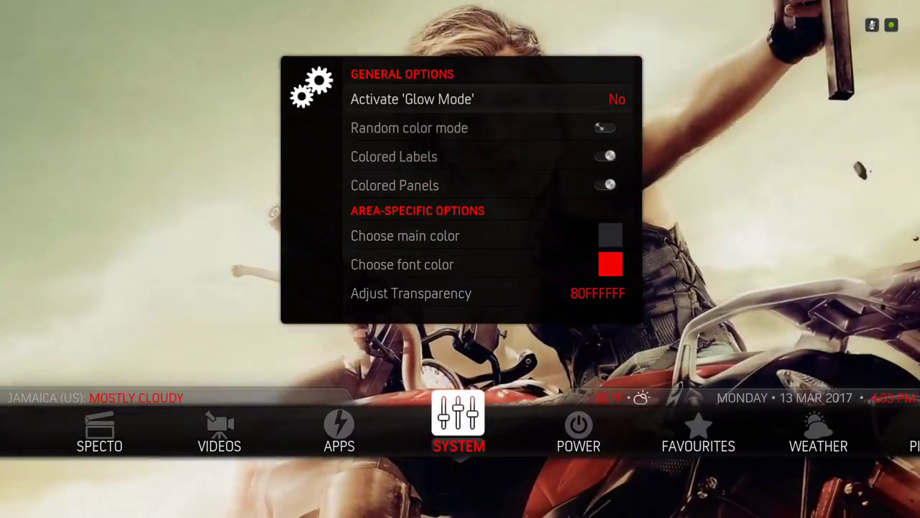
key("Escape")
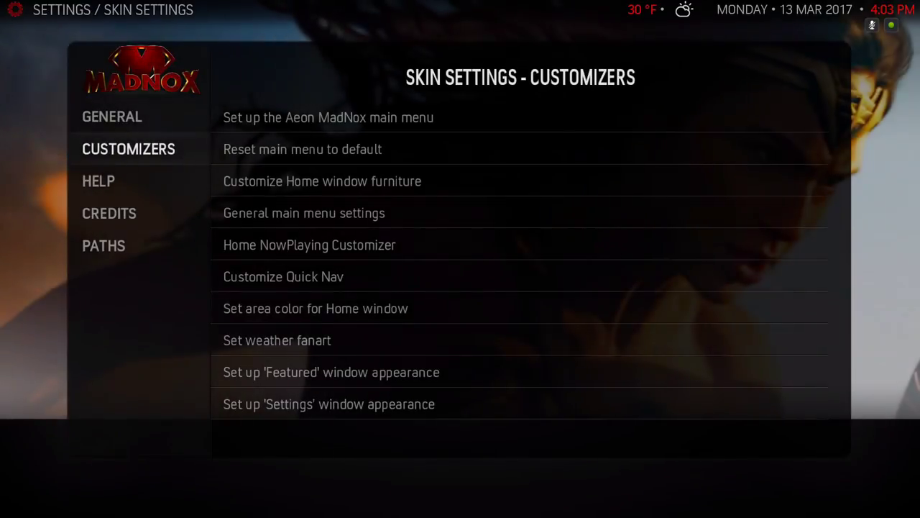
key("Return")
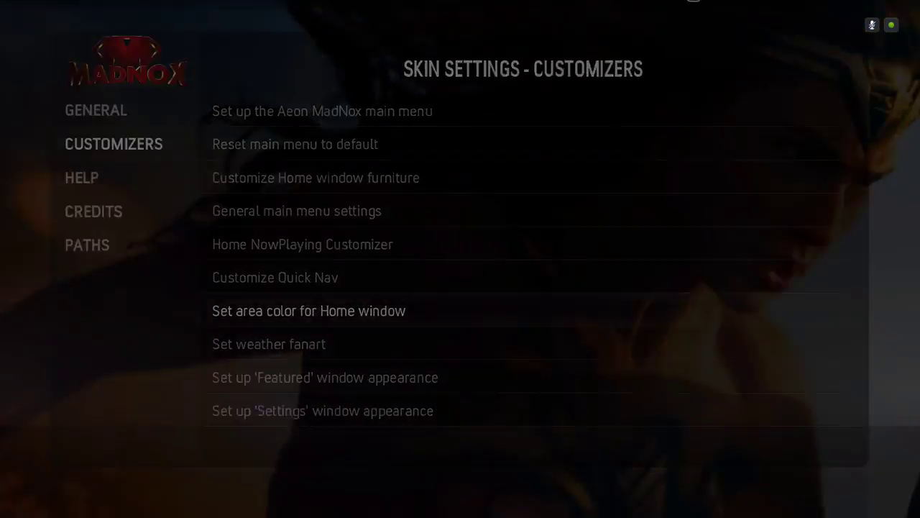
- Turn on Colored Labels in the Home window's color settings
key("Up")
key("Down")
key("Down")
key("Down")
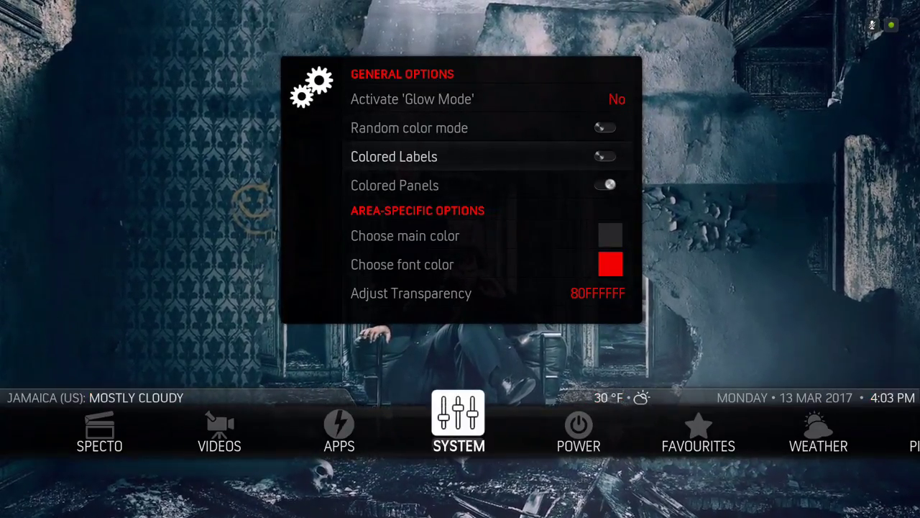
key("Return")
key("Return")
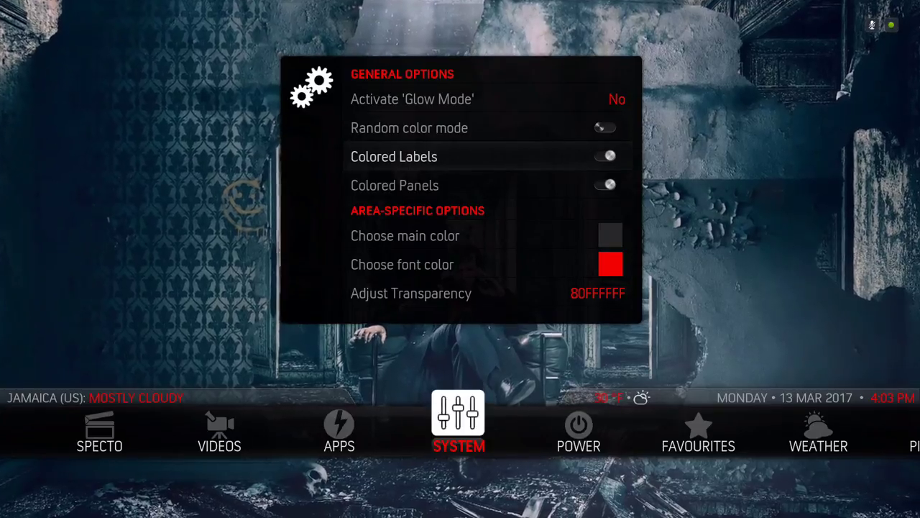
- Switch Colored Panels off and back on to compare the Home window's panel styles
key("Down")
key("Return")
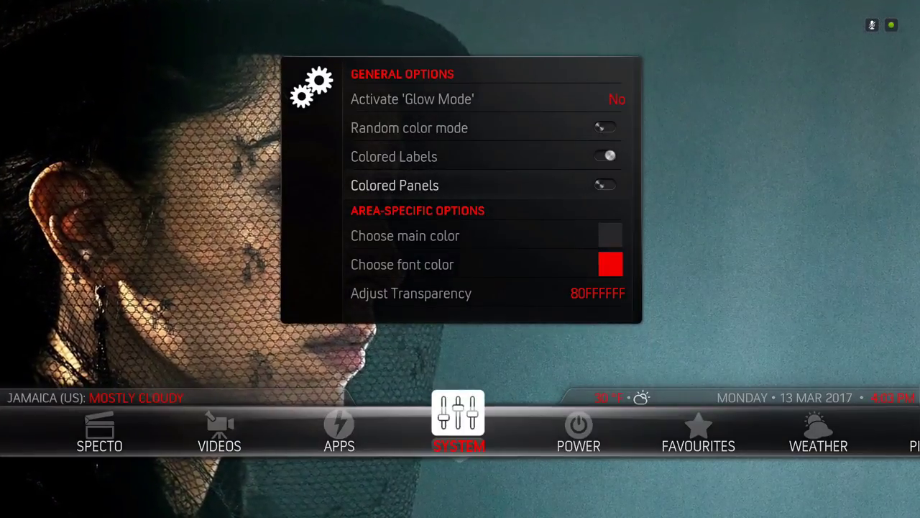
key("Return")
key("Return")
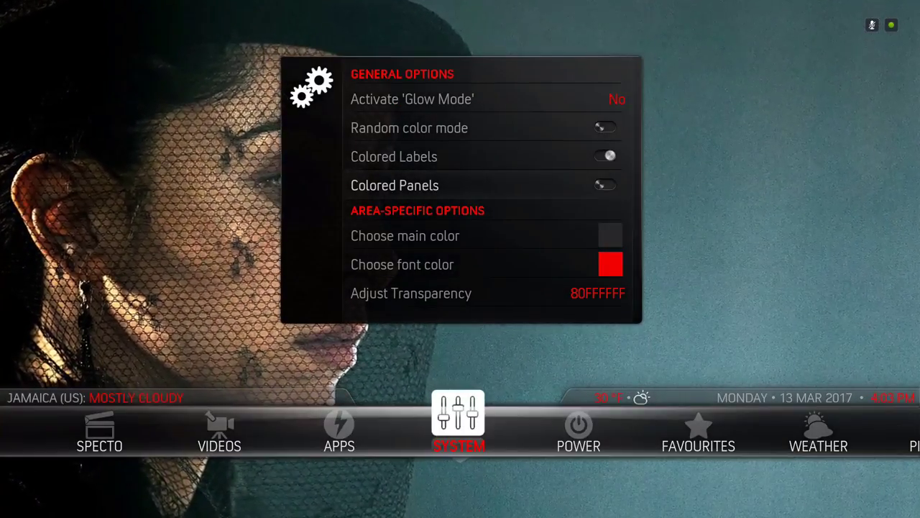
key("Return")
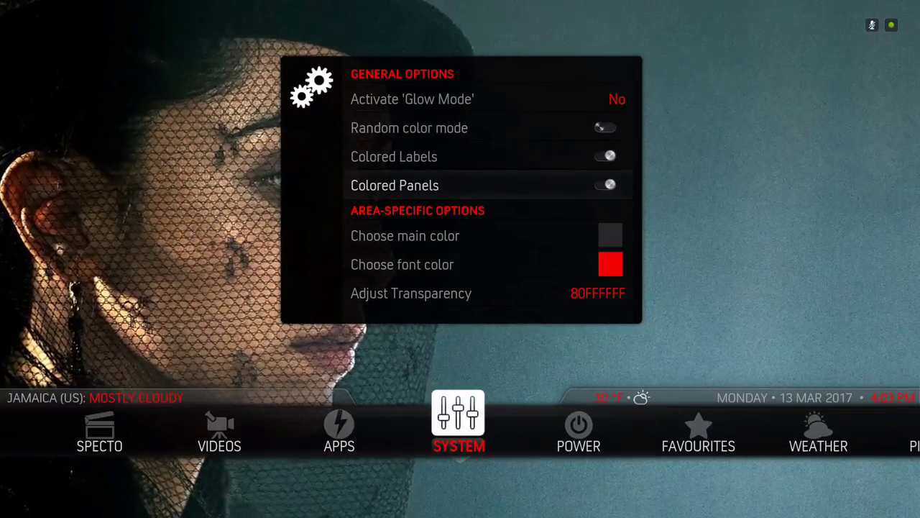
- Close the Home window color settings and open the 'Featured' window appearance settings from the skin customizers
key("Escape")
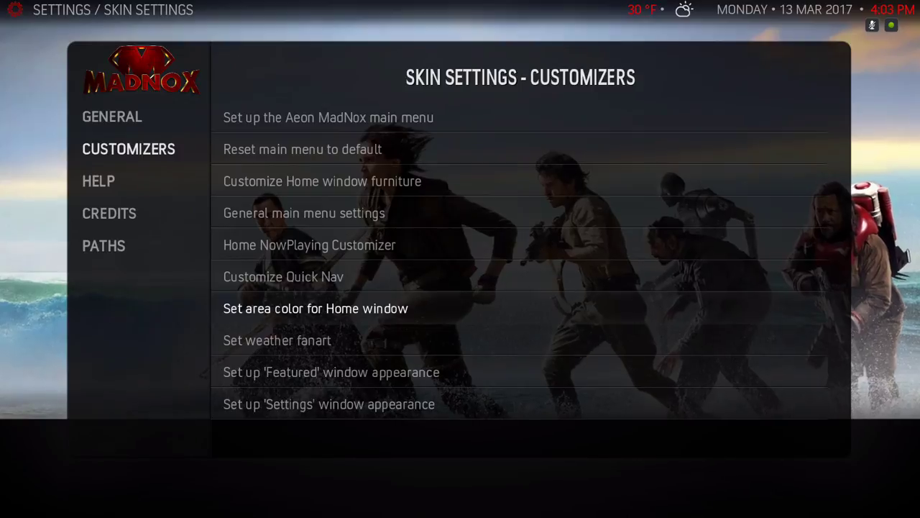
key("Down")
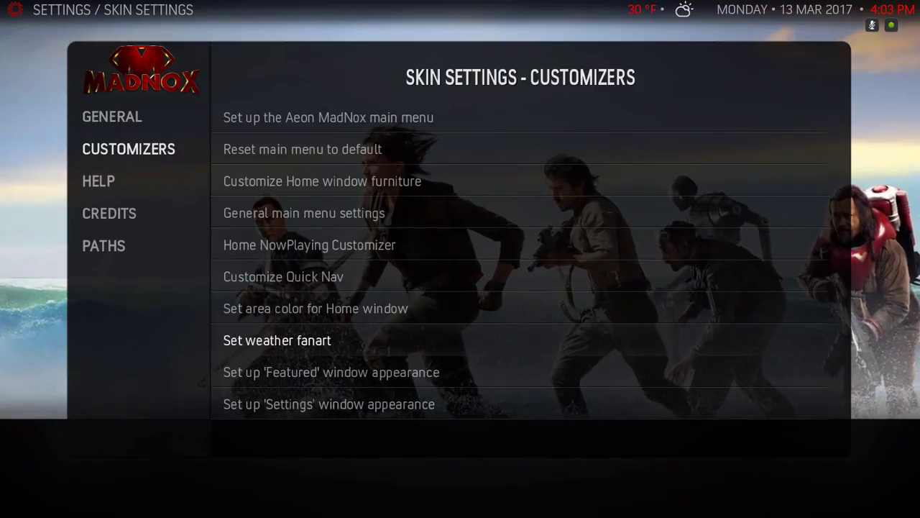
key("Down")
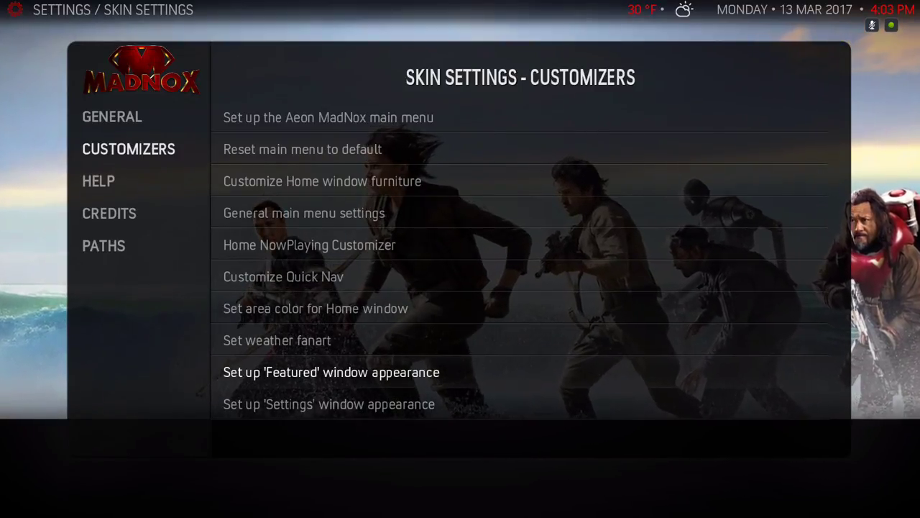
key("Down")
key("Up")
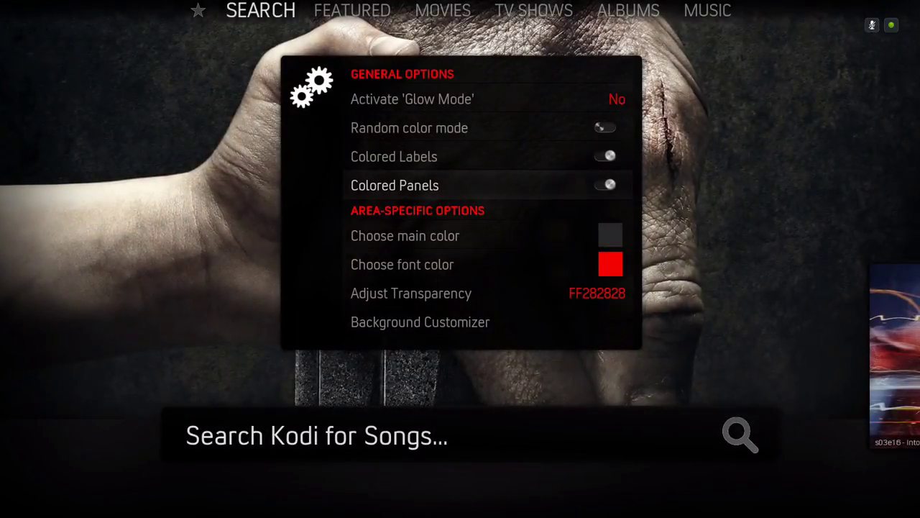
- Switch Colored Labels off and back on for the Featured window
key("Up")
key("Return")
key("Return")
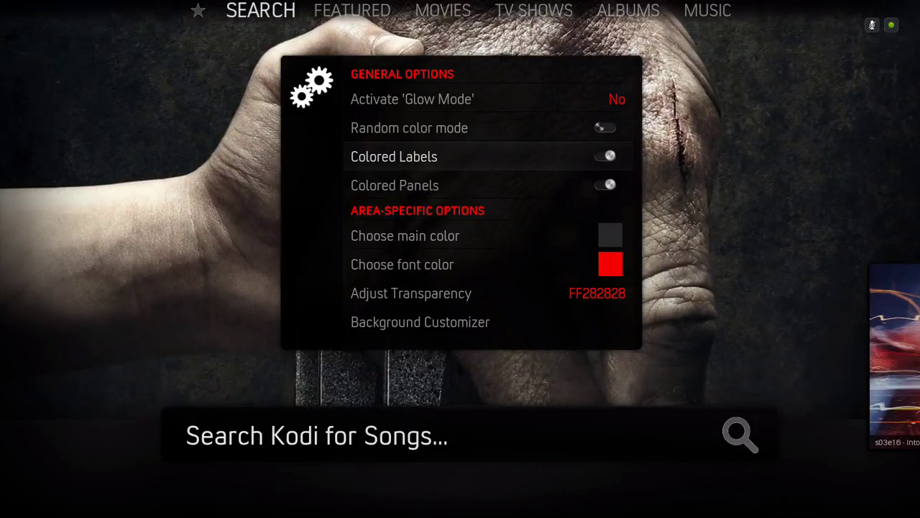
- Toggle Colored Panels off and on several times to compare the Featured window's panels, leaving the option enabled
key("Down")
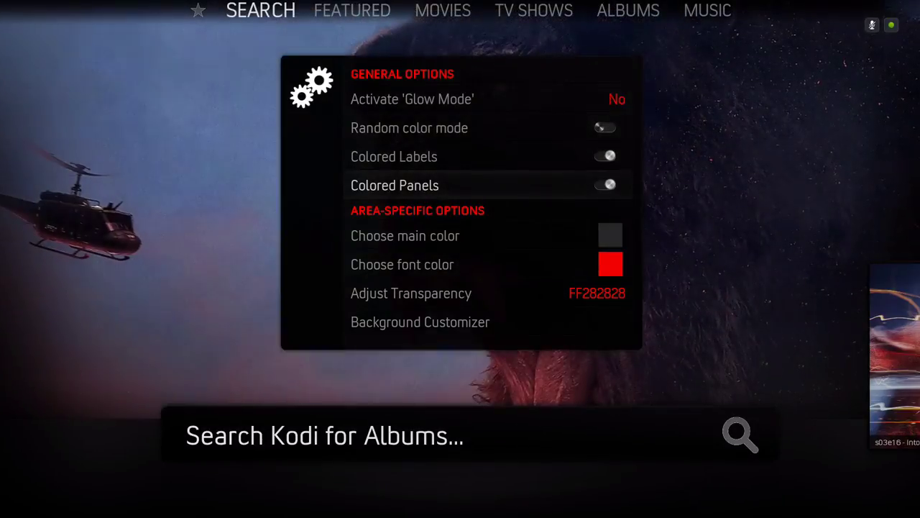
key("Return")
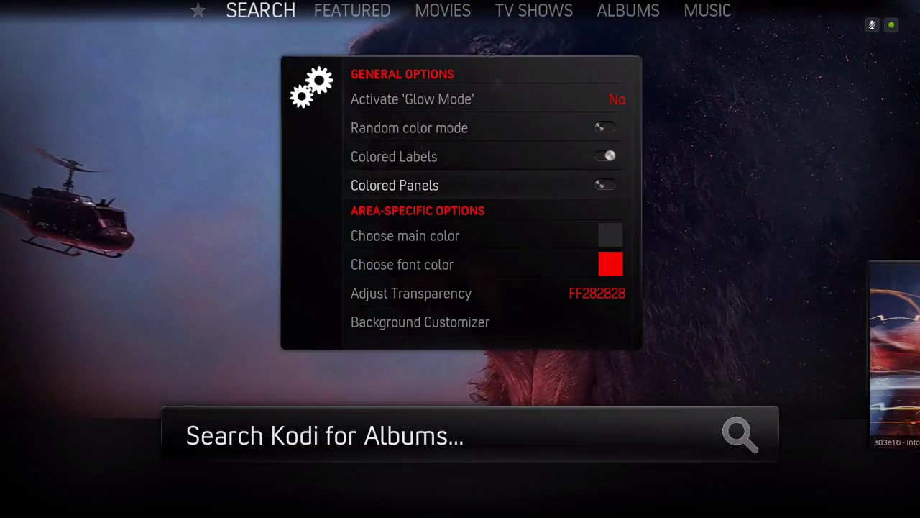
key("Return")
key("Return")
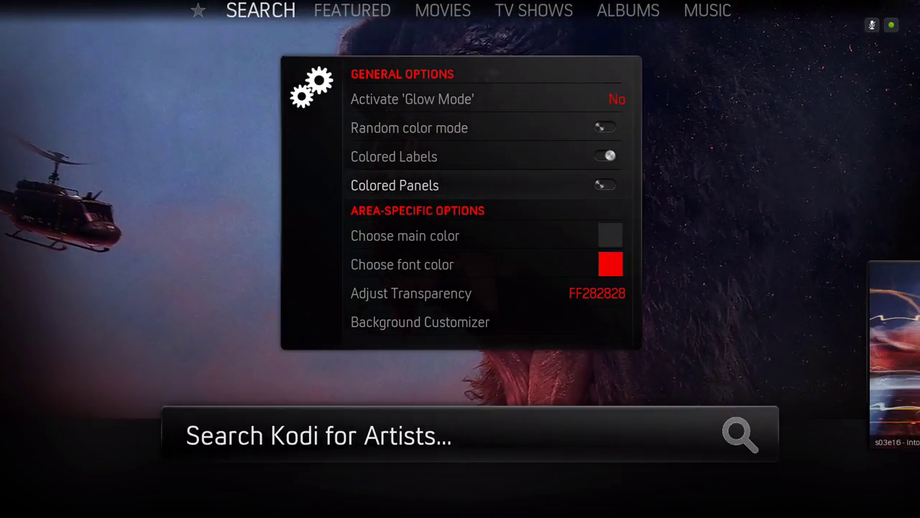
key("Return")
key("Return")
key("Return")
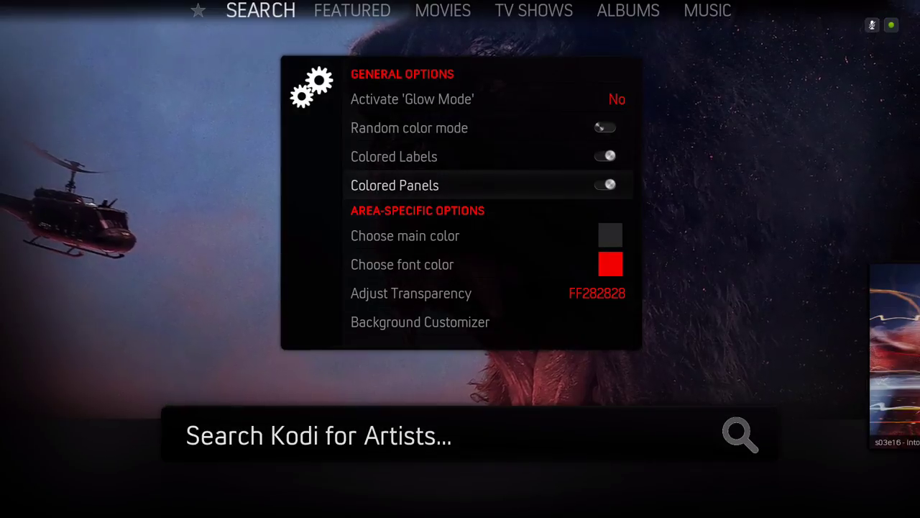
- Set the Featured window's main color to the dark grey #282828 from the More Colors palette
key("Down")
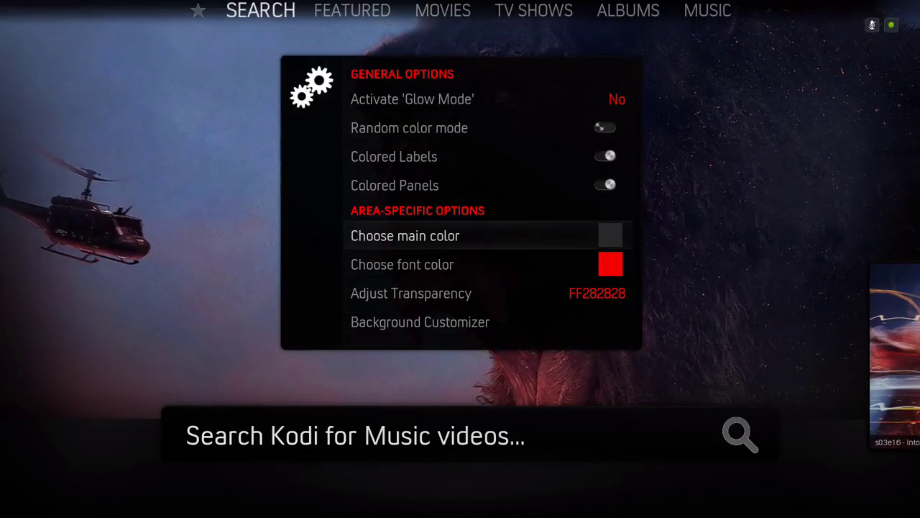
key("Return")
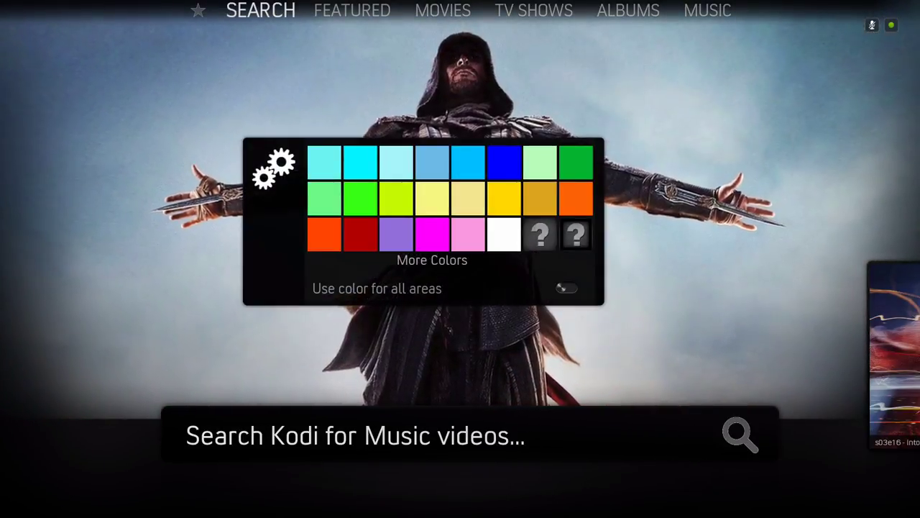
key("Return")
key("Left")
key("Left")
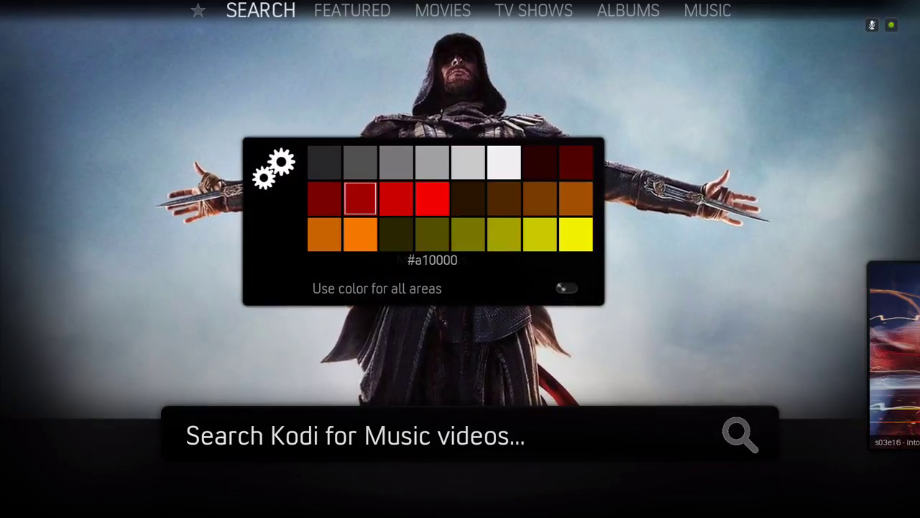
key("Up")
key("Left")
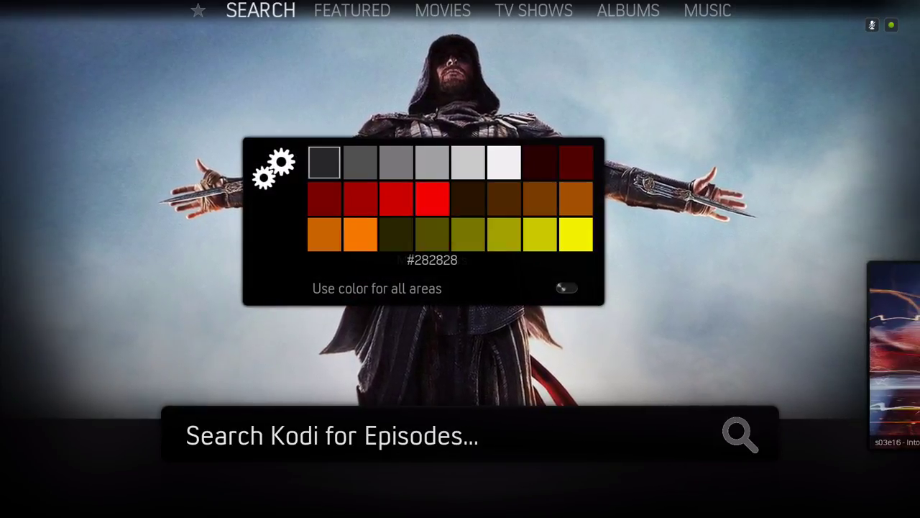
key("Return")
- Look through the font color and transparency options and open the Featured window's Background Customizer
key("Down")
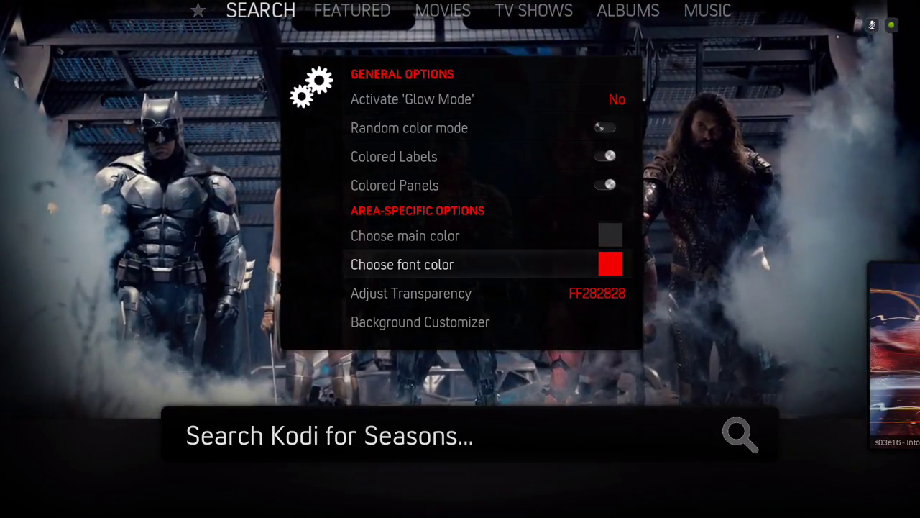
key("Down")
key("Down")
key("Down")
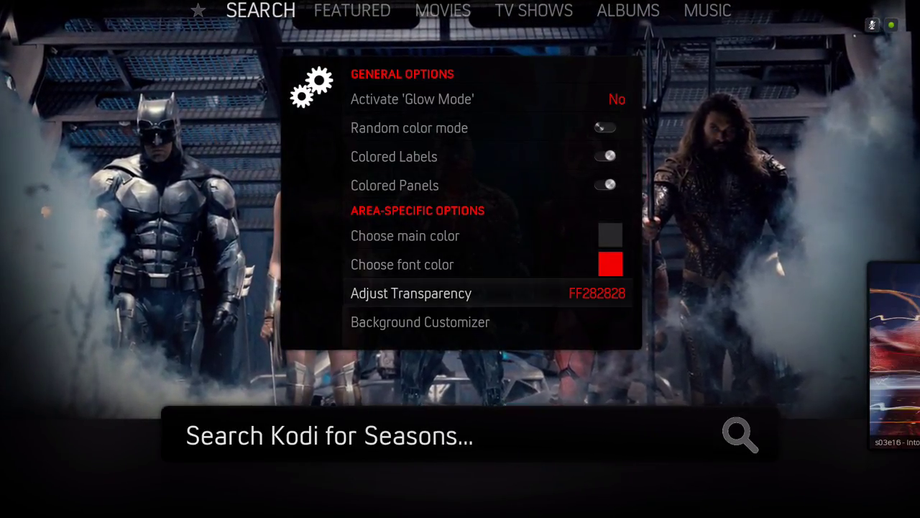
key("Up")
key("Up")
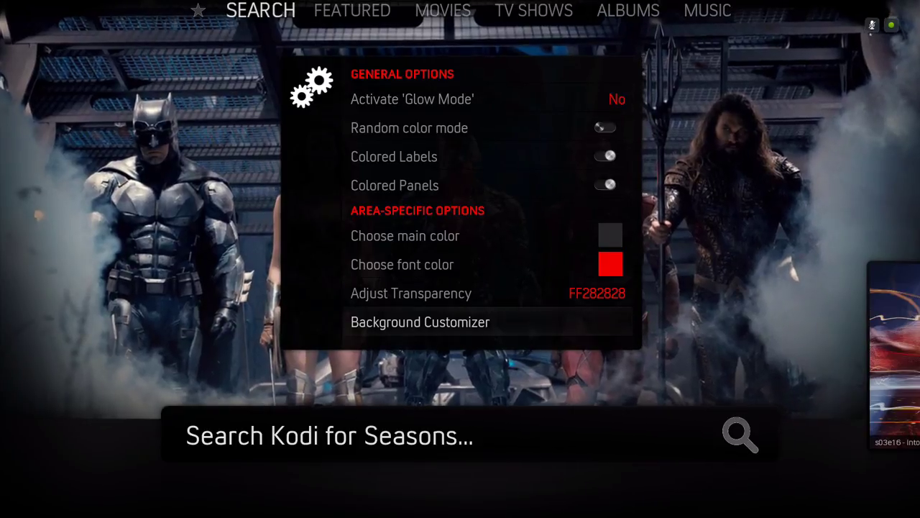
key("Down")
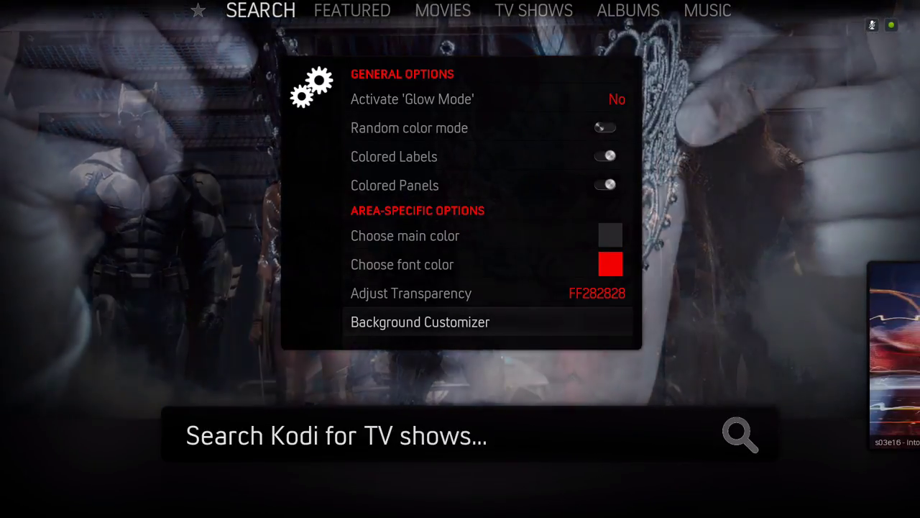
key("Return")
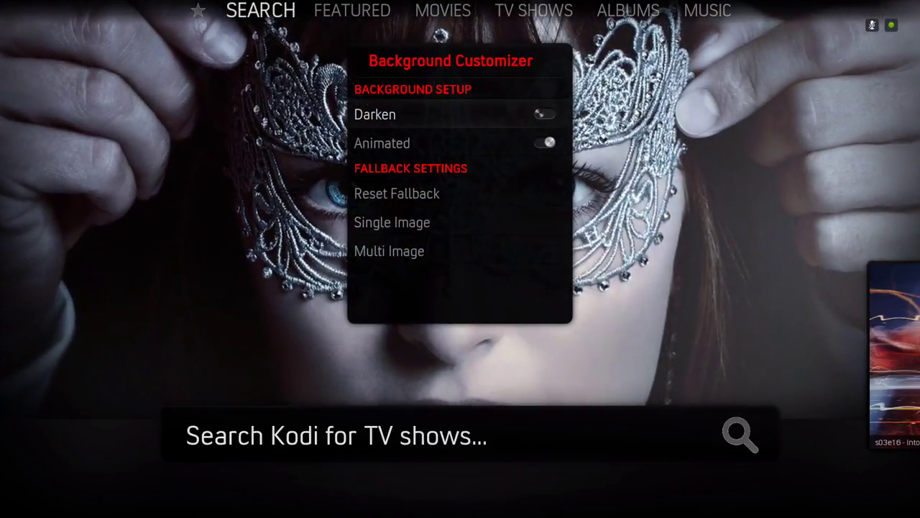
- Switch the Featured background's Animated option off and back on, and try Darken before turning it off again
key("Down")
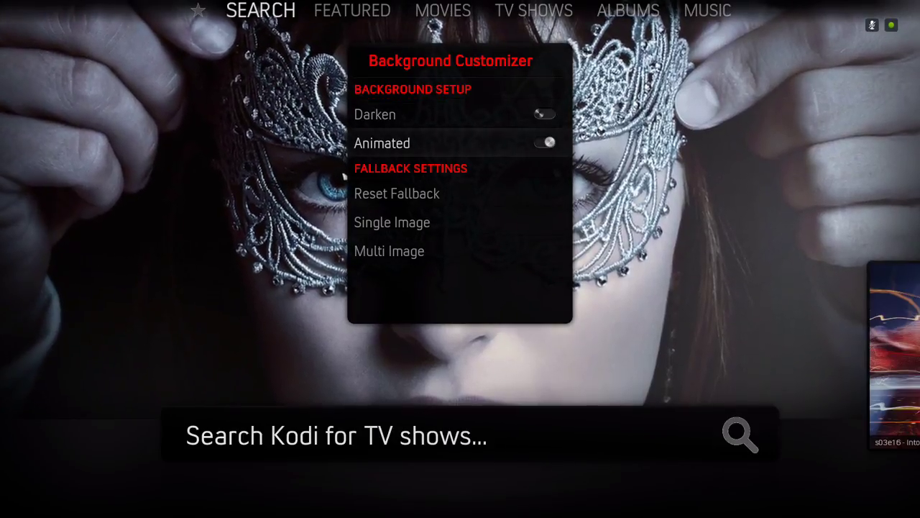
key("Return")
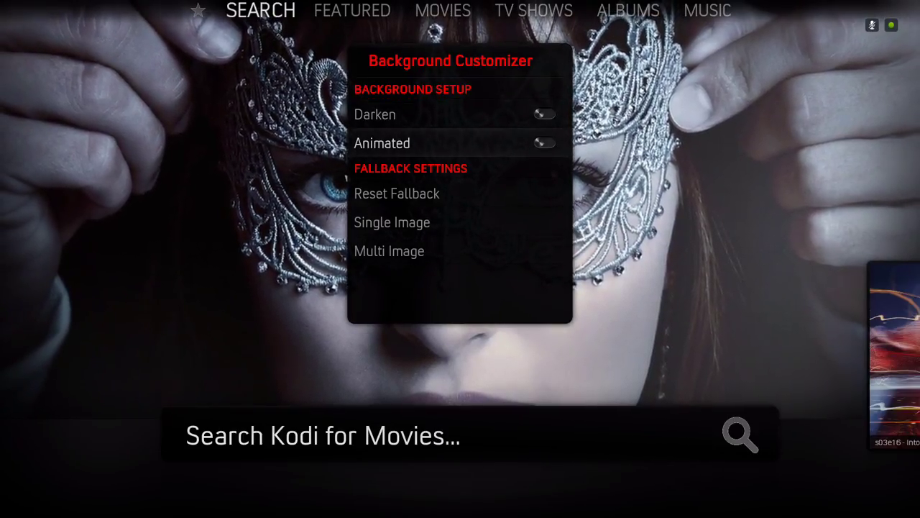
key("Return")
key("Up")
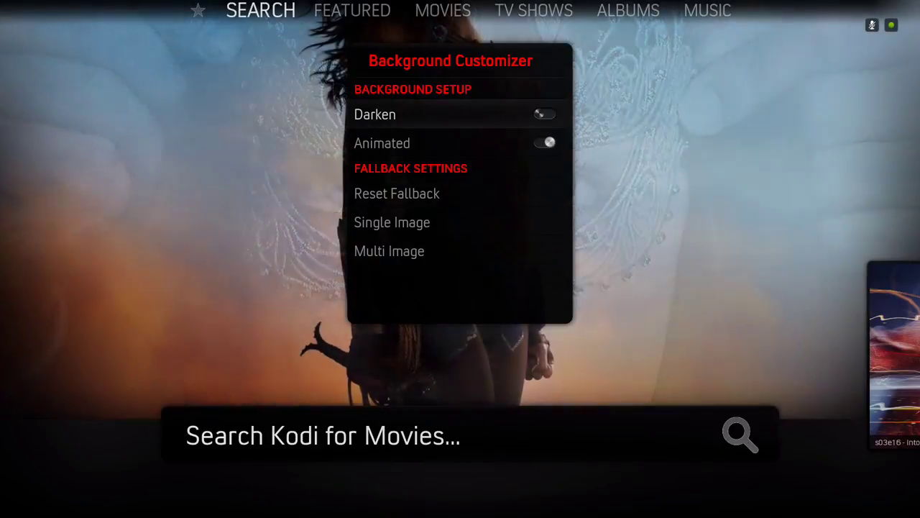
key("Return")
key("Return")
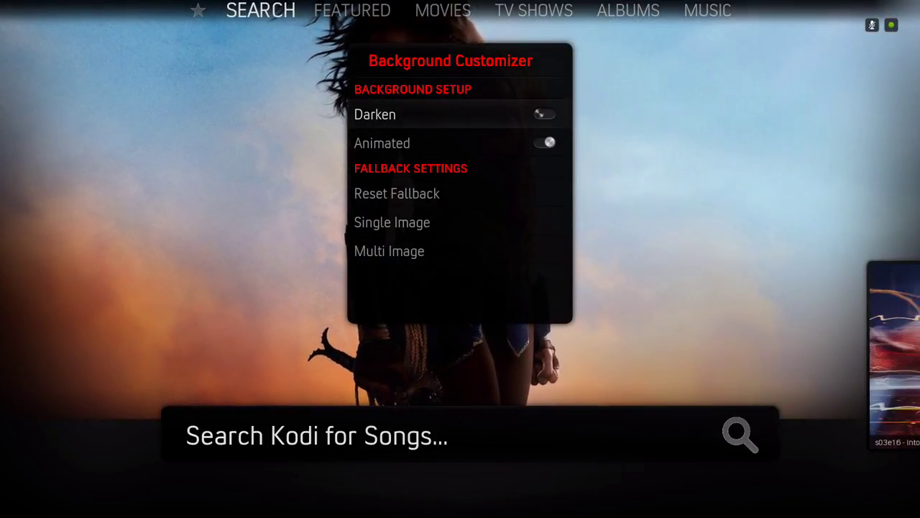
- Examine the Background Customizer's fallback settings: Reset Fallback, Single Image and Multi Image
key("Down")
key("Down")
key("Down")
key("Down")
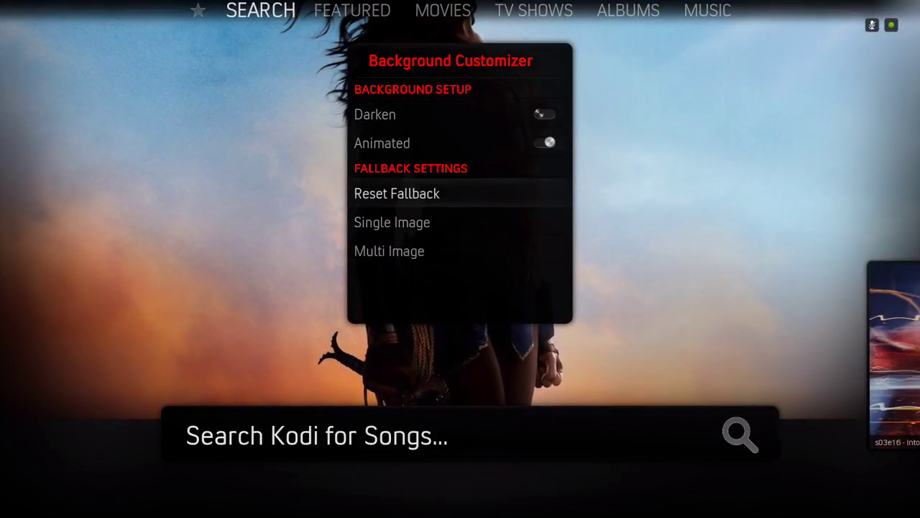
key("Up")
key("Up")
key("Up")
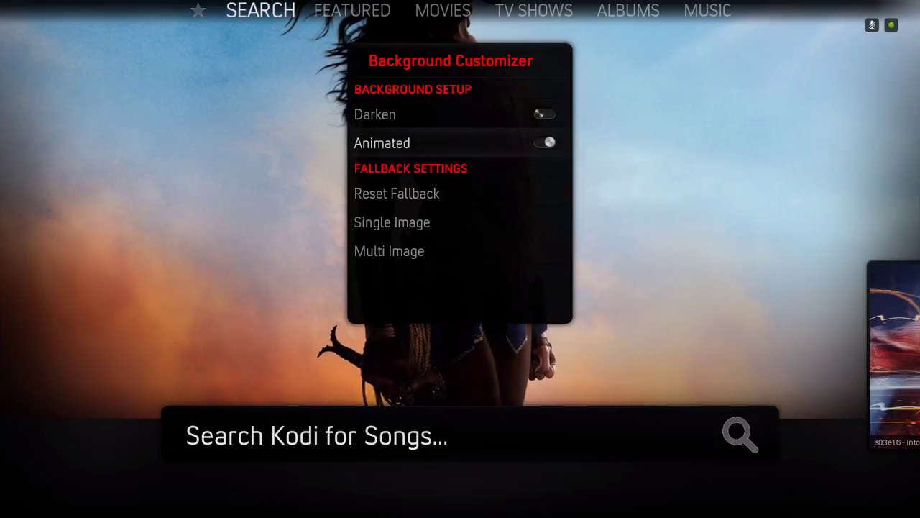
key("Down")
key("Down")
key("Down")
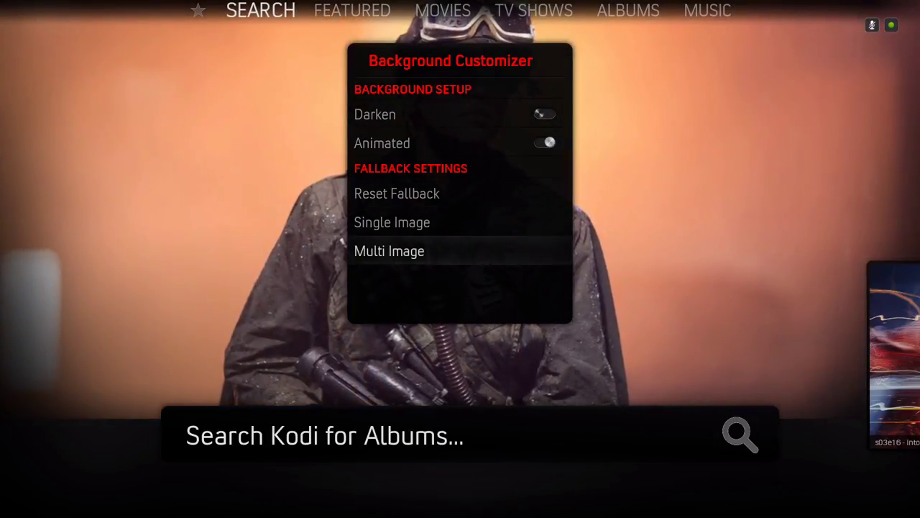
key("Up")
key("Down")
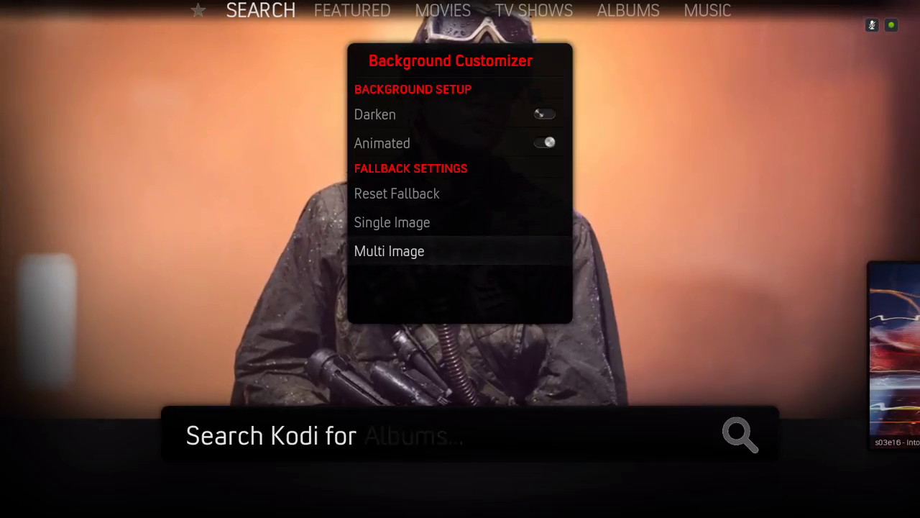
- Browse the Download folder for the Multi Image fallback, and return to the skin customizers without choosing a folder
key("Return")
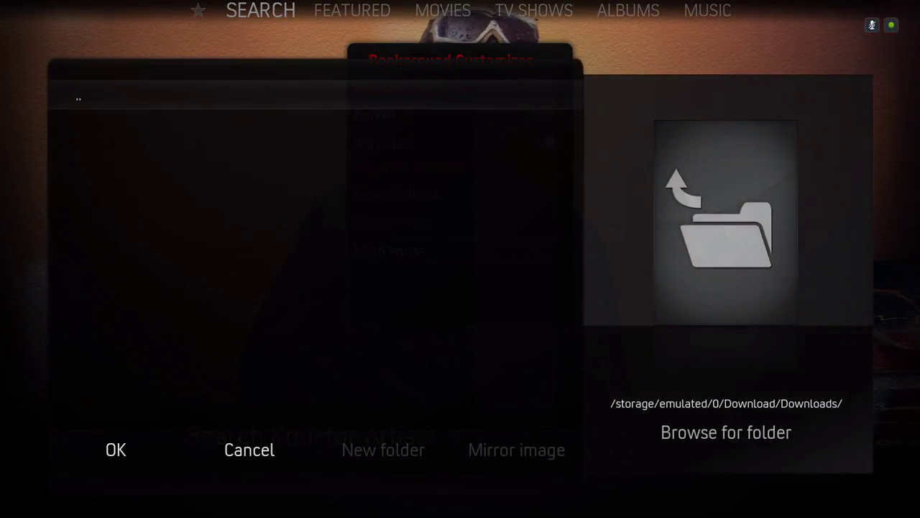
key("Down")
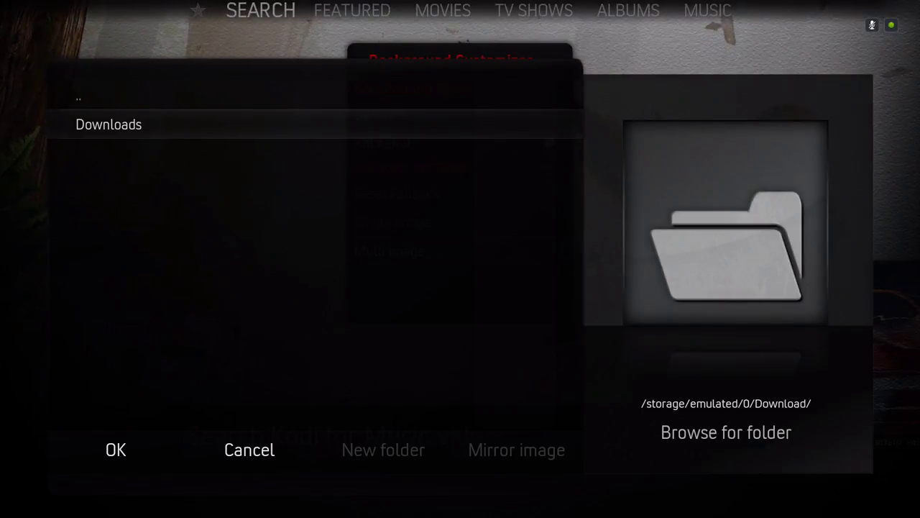
key("Up")
key("Down")
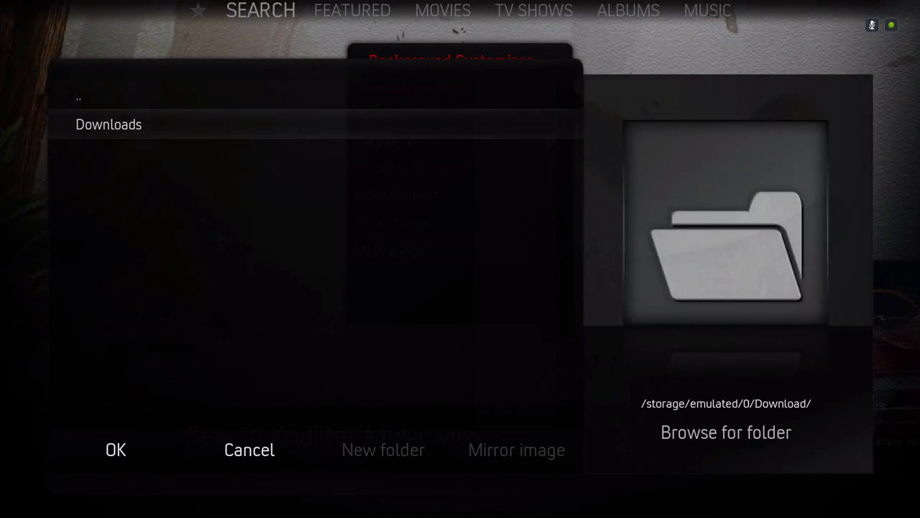
key("Return")
key("Down")
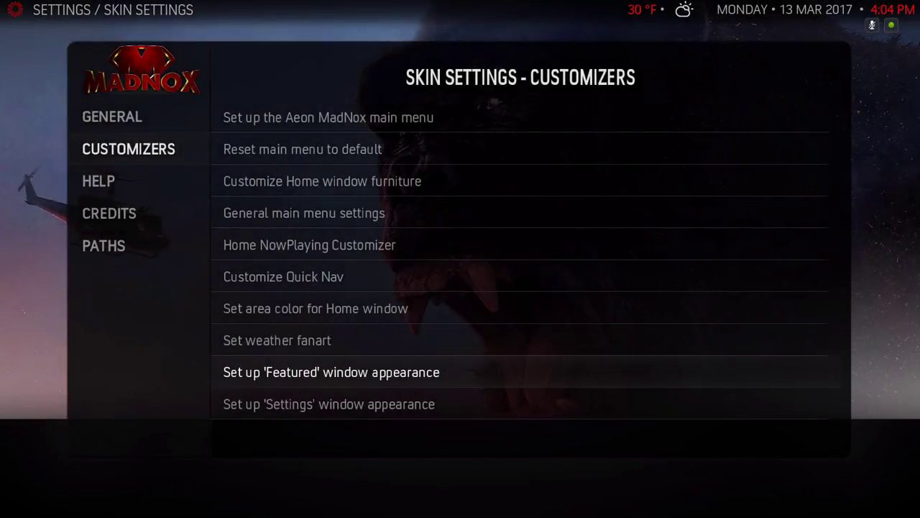
- Open the 'Settings' window appearance options and look through the general and area-specific settings down to Background Customizer
key("Down")
key("Down")
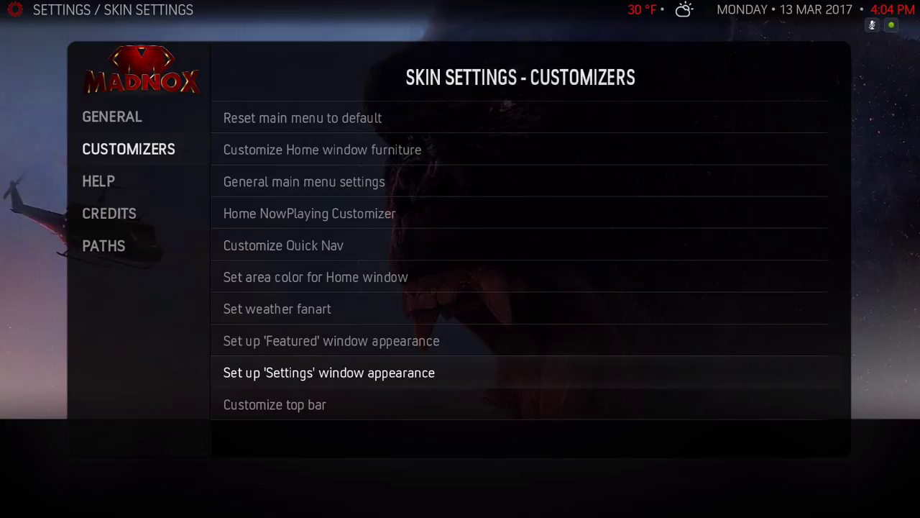
key("Return")
key("Down")
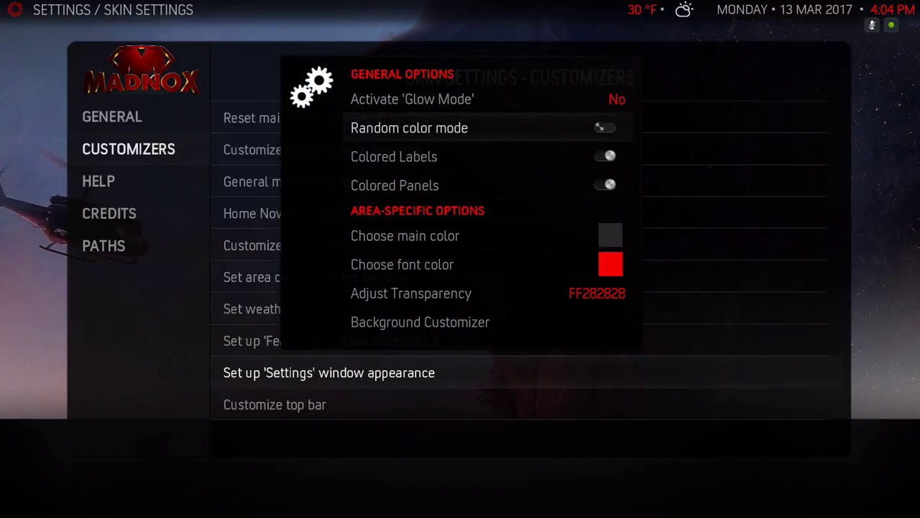
key("Down")
key("Down")
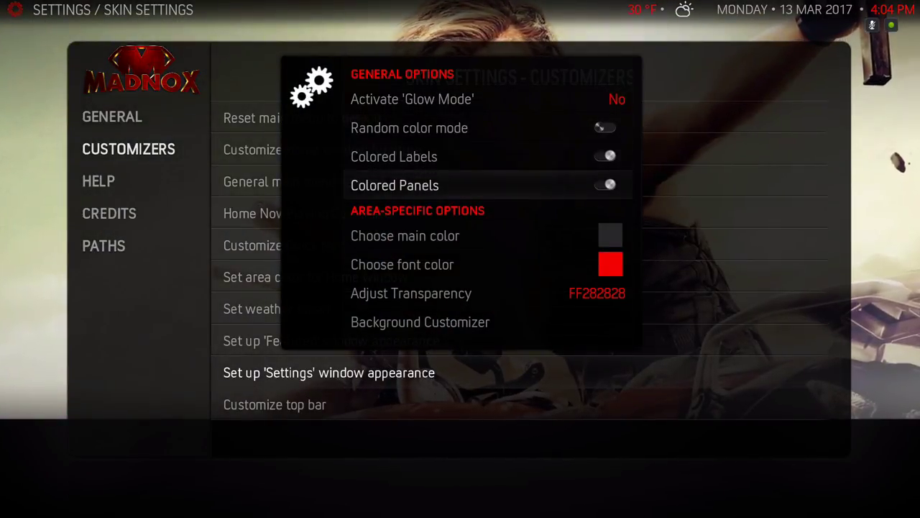
key("Down")
key("Down")
key("Down")
key("Down")
key("Down")
key("Up")
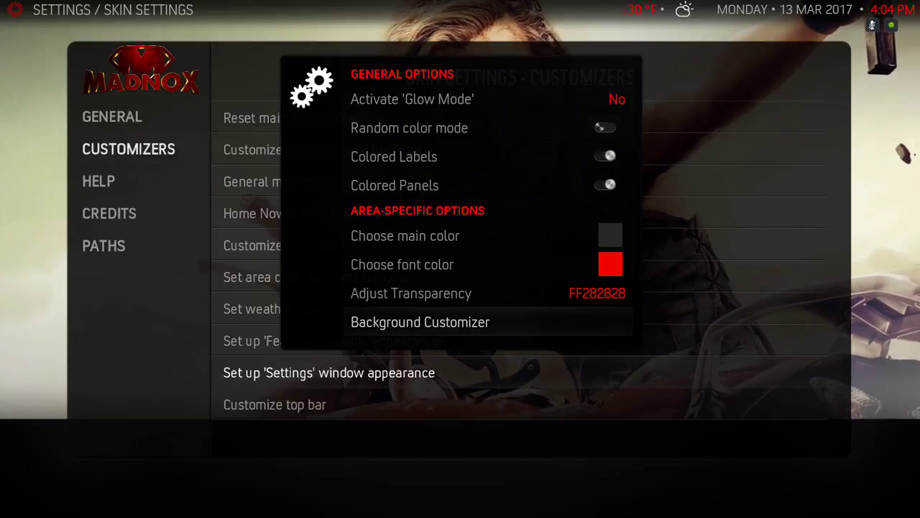
- Open the Background Customizer for the 'Settings' window and look over its fallback settings
key("Return")
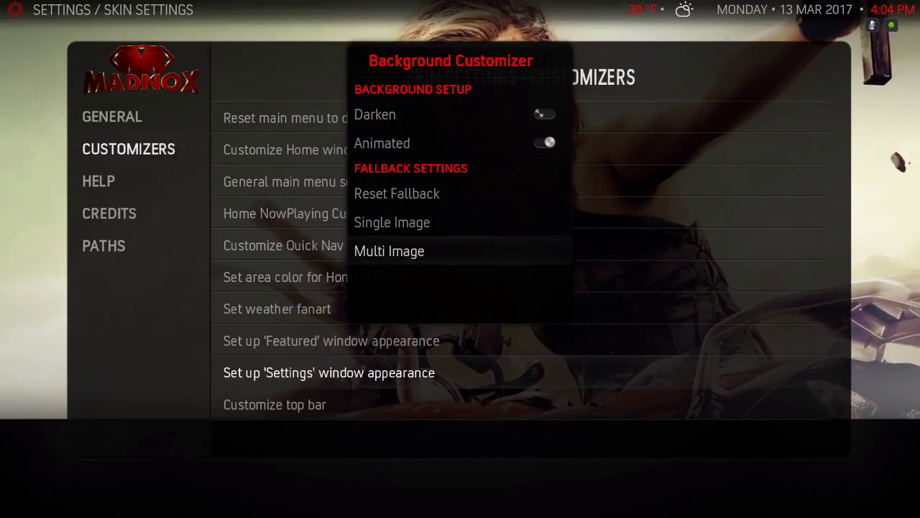
key("Up")
key("Up")
key("Down")
key("Down")
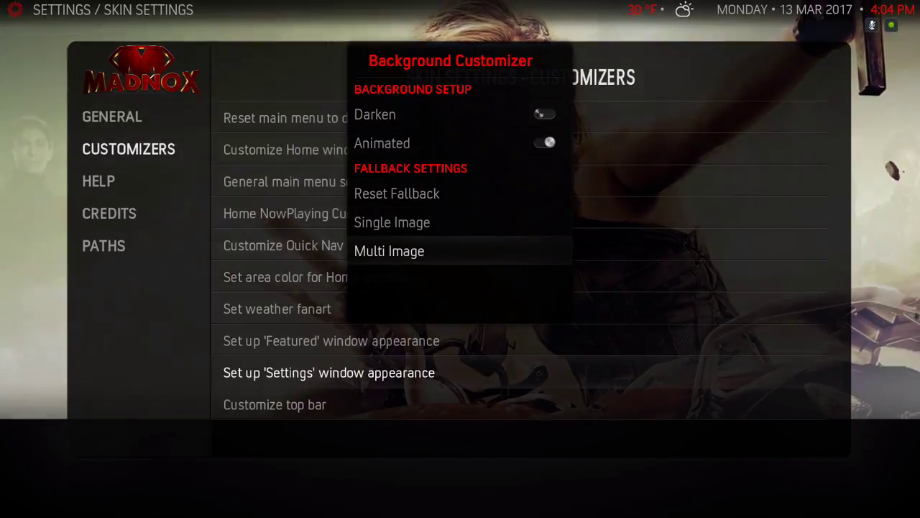
- Open the folder browser for the Multi Image fallback, and return to the customizers list without choosing a folder
key("Return")
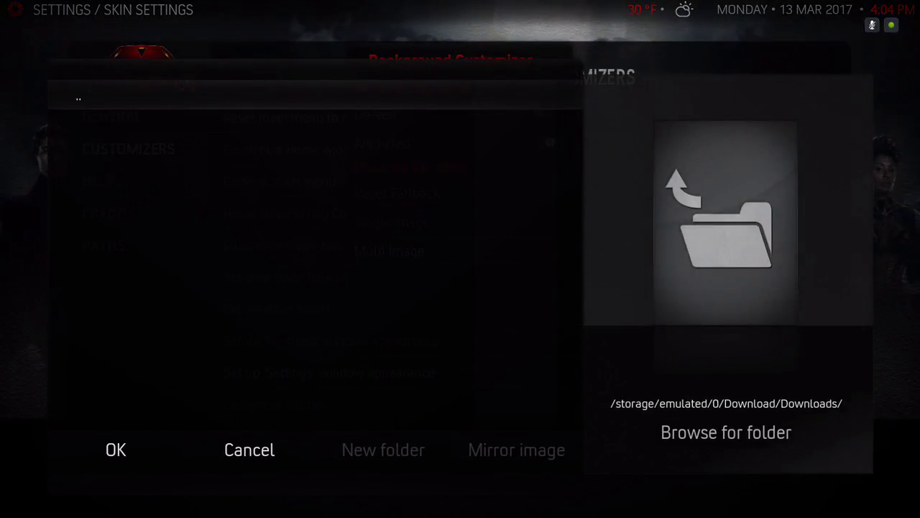
key("BackSpace")
key("BackSpace")
key("BackSpace")
key("BackSpace")
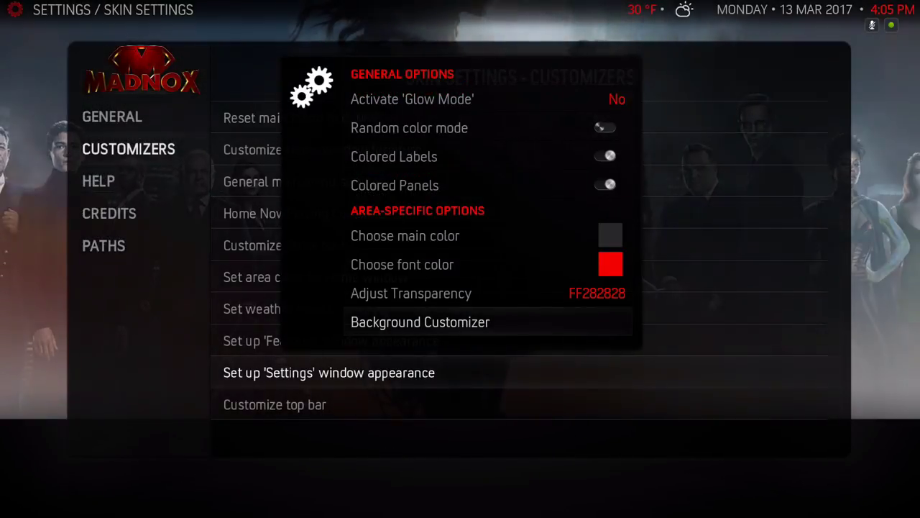
key("Down")
key("BackSpace")
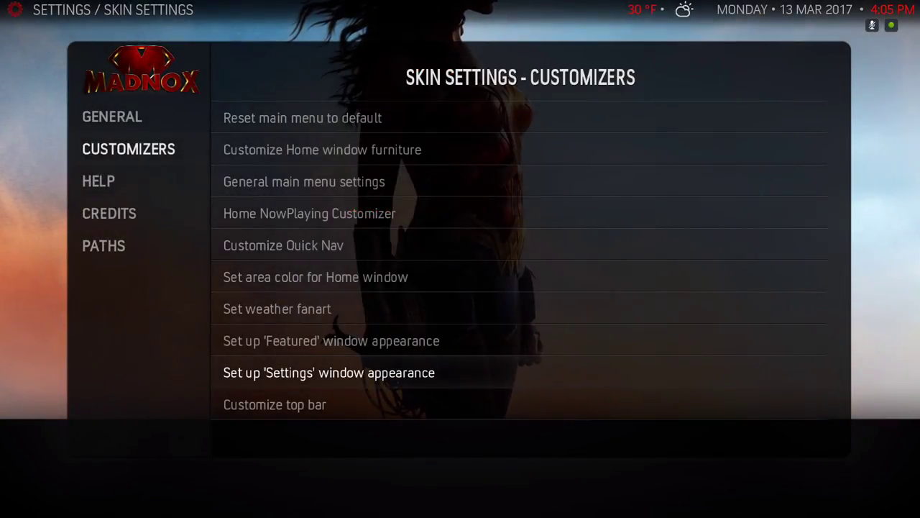
- Open the top bar customizer and switch Disable Top bar on and back off
key("Down")
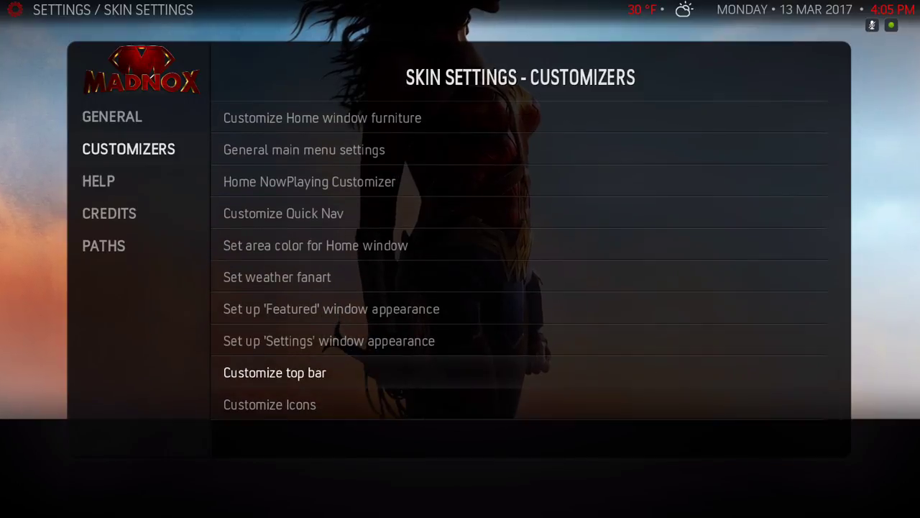
key("Return")
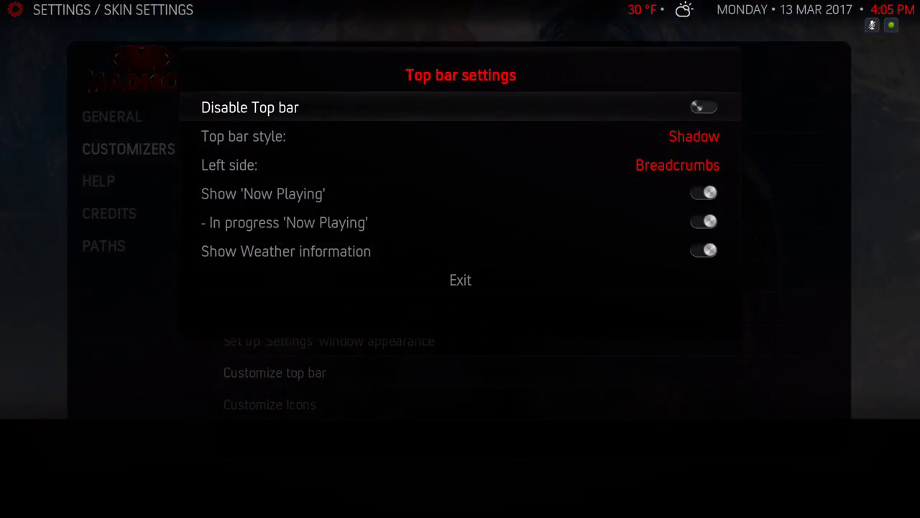
key("Return")
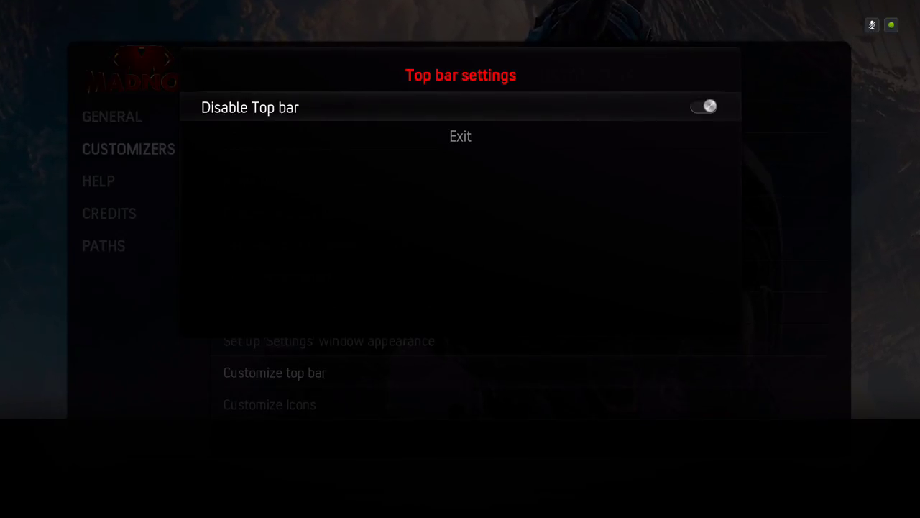
key("Return")
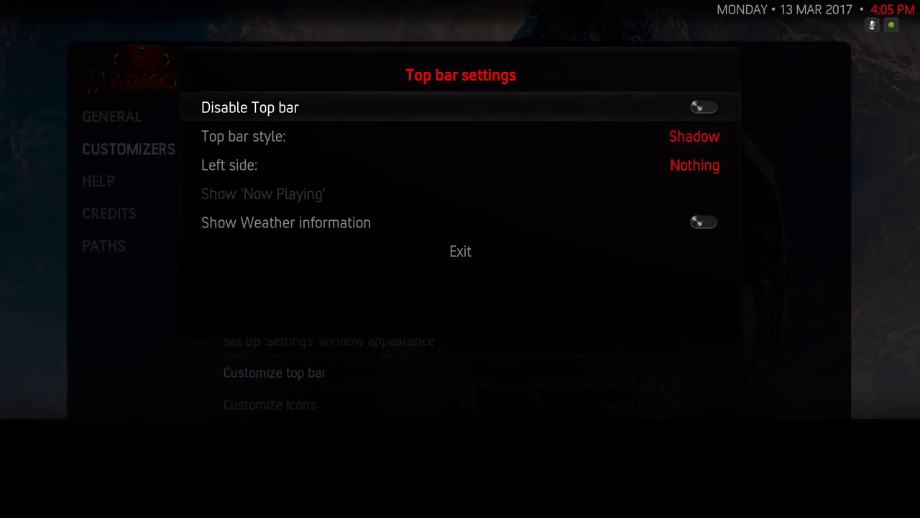
- Cycle the top bar style through Breadcrumbs classic and Classic top panels back to Shadow
key("Down")
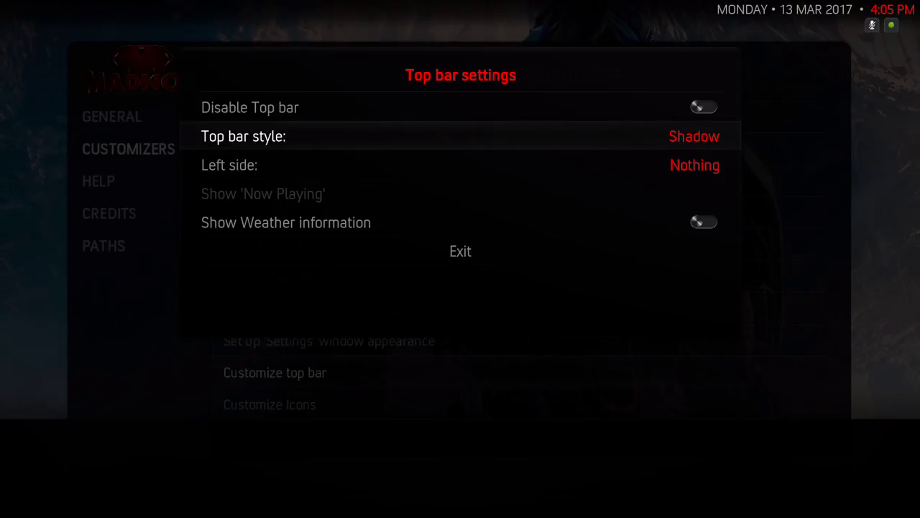
key("Return")
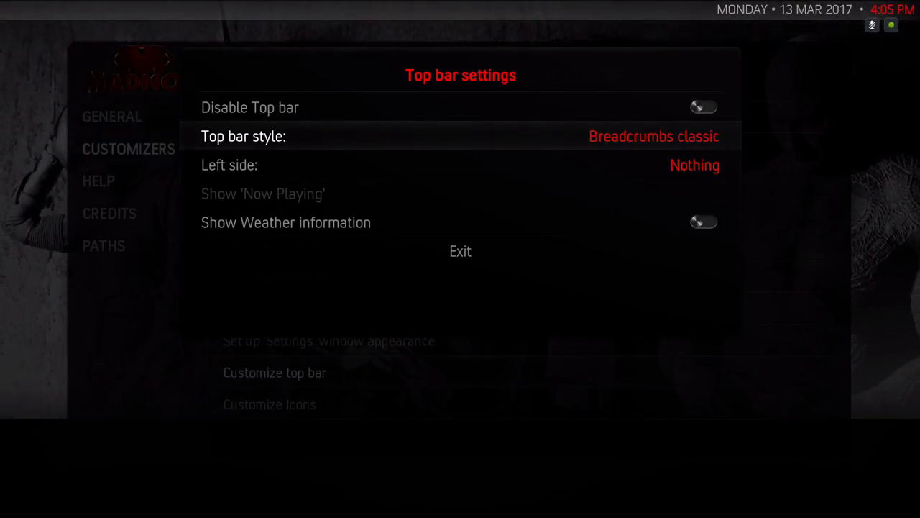
key("Return")
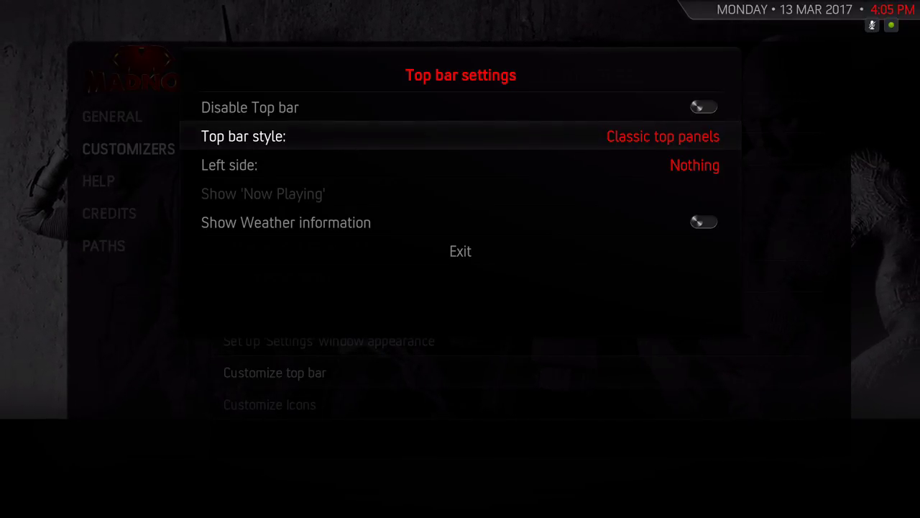
key("Return")
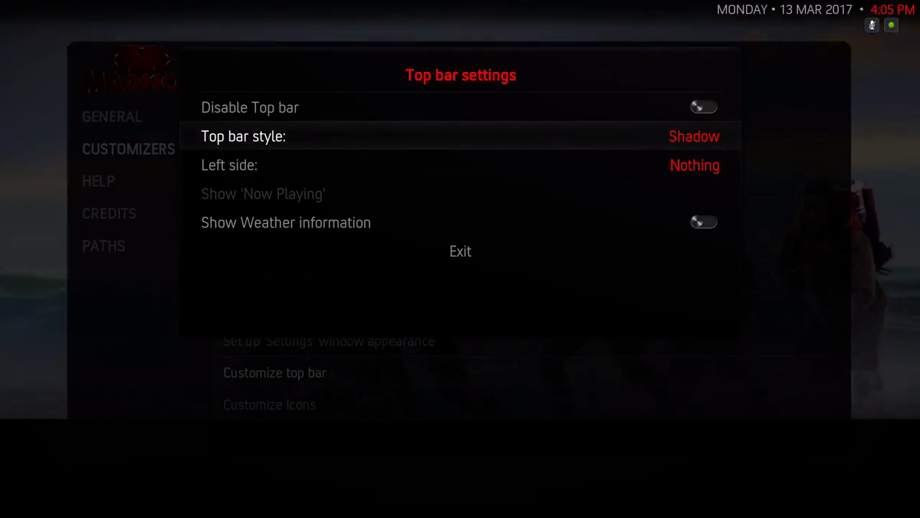
- Set the top bar's Left side to Breadcrumbs, switching through Nothing once to compare
key("Down")
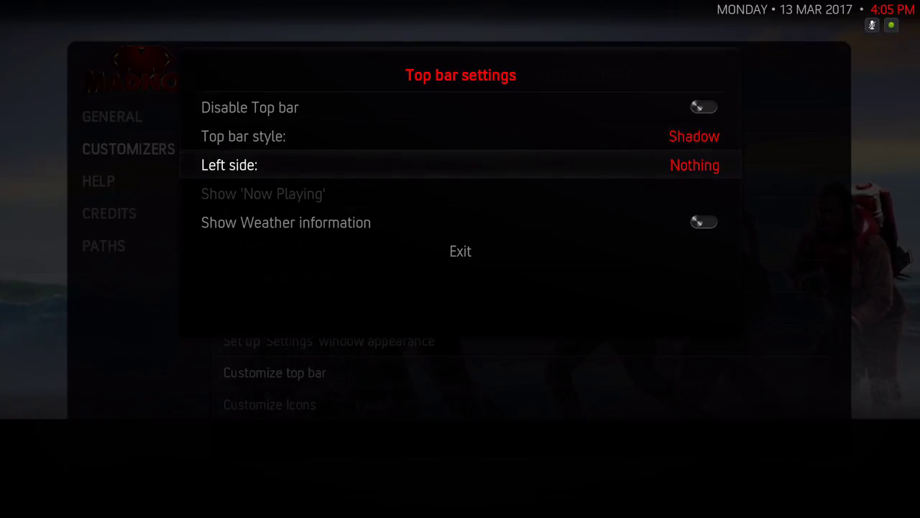
key("Return")
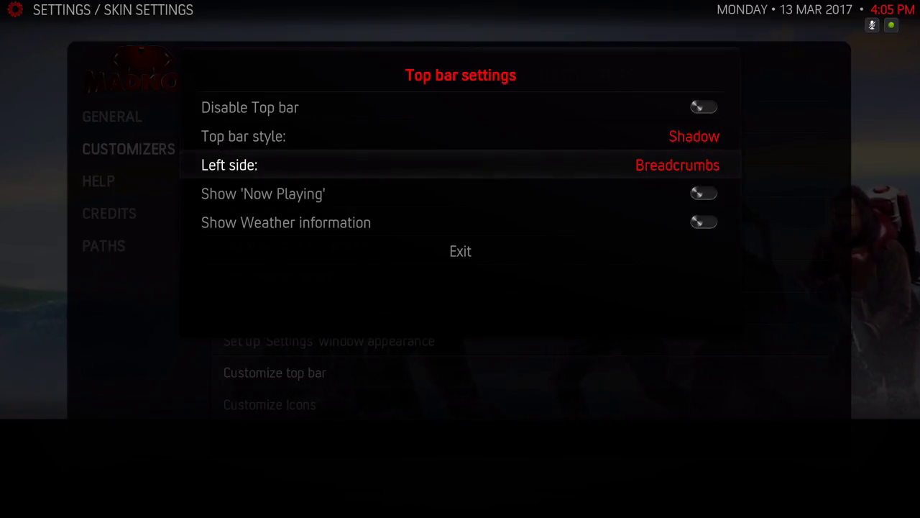
key("Return")
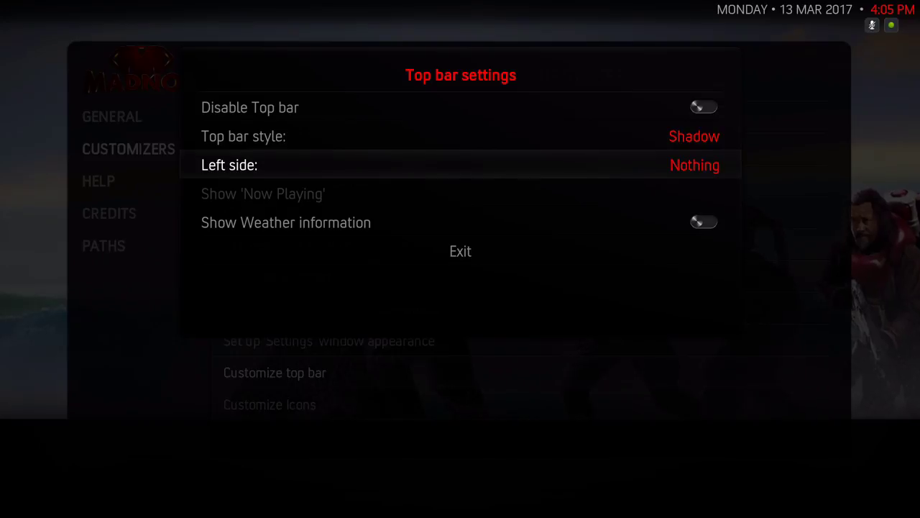
key("Return")
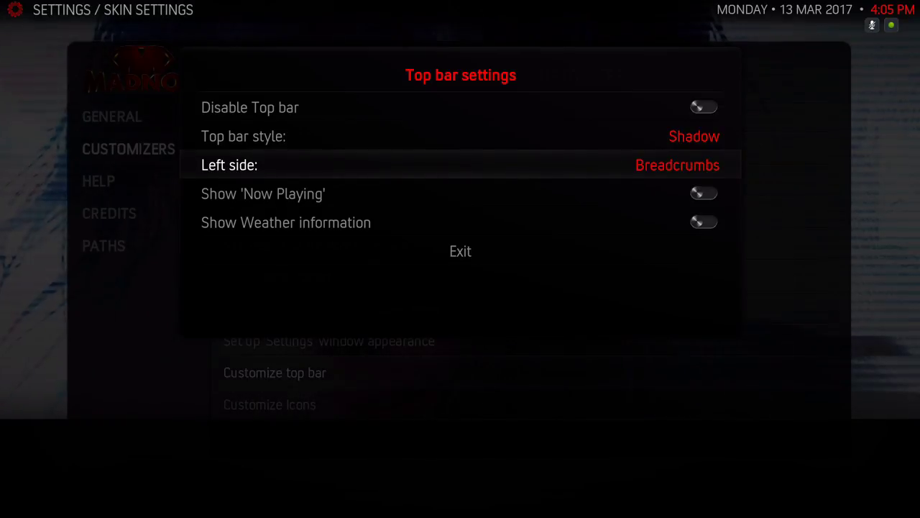
- Turn on Show 'Now Playing' for the top bar, and switch its In progress option off and back on
key("Down")
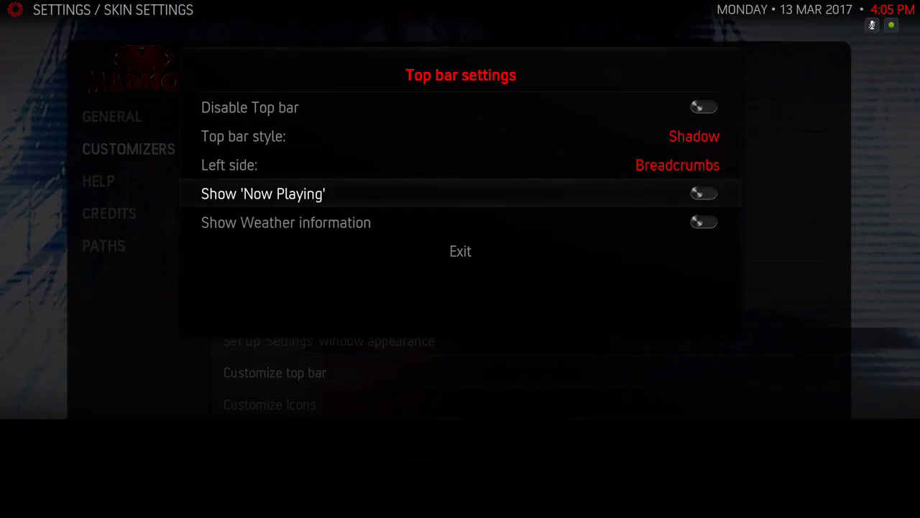
key("Return")
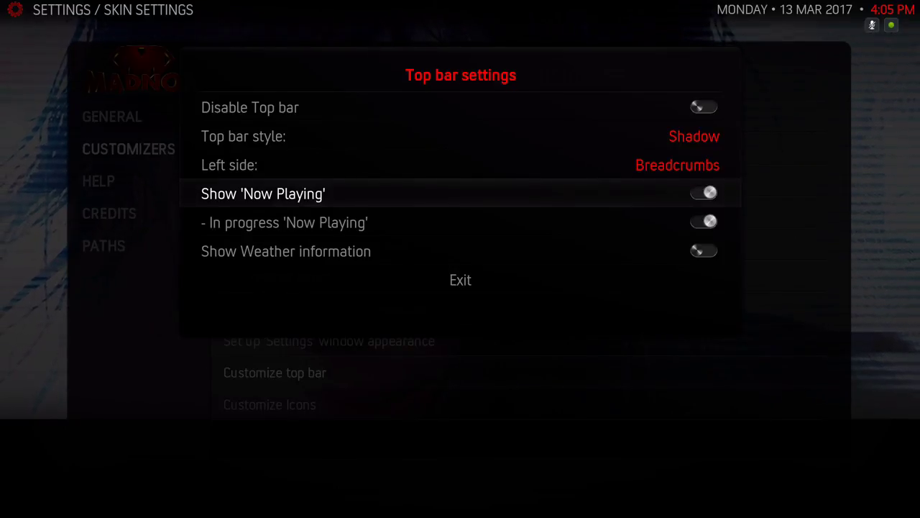
key("Down")
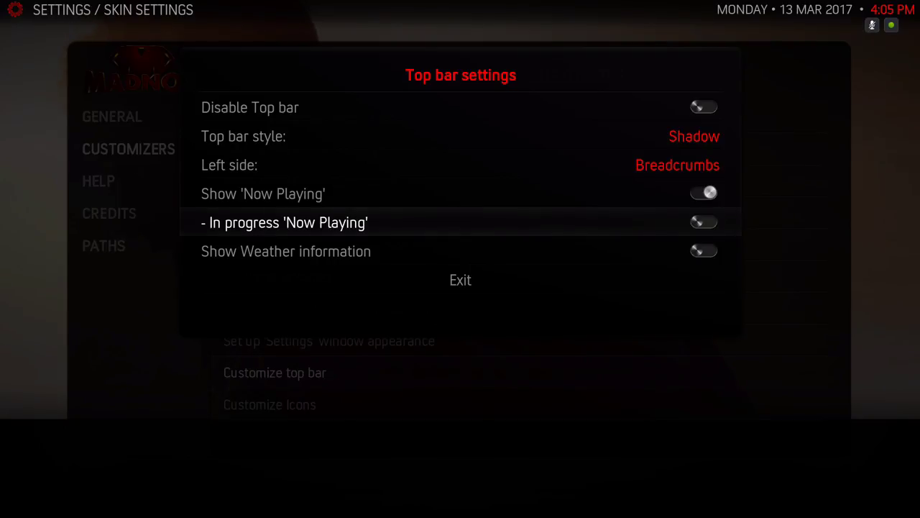
key("Down")
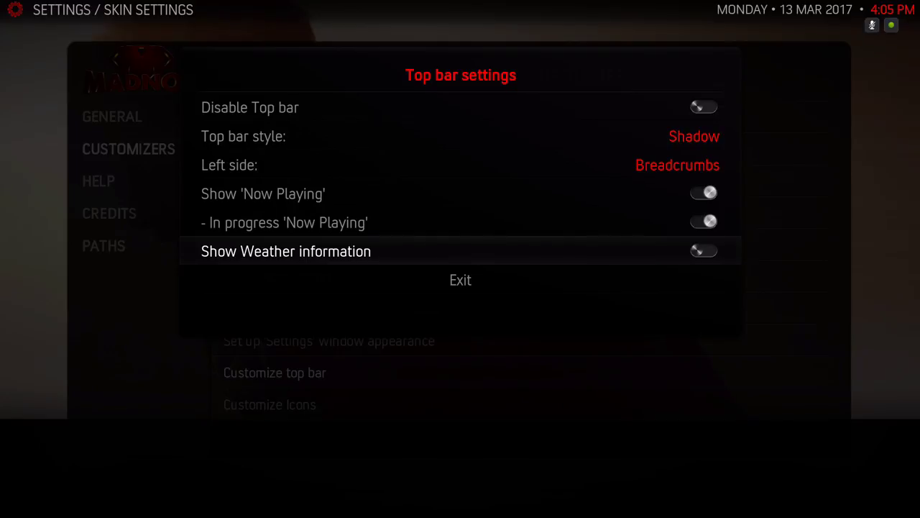
- Turn on Show Weather information and close the top bar settings
key("Return")
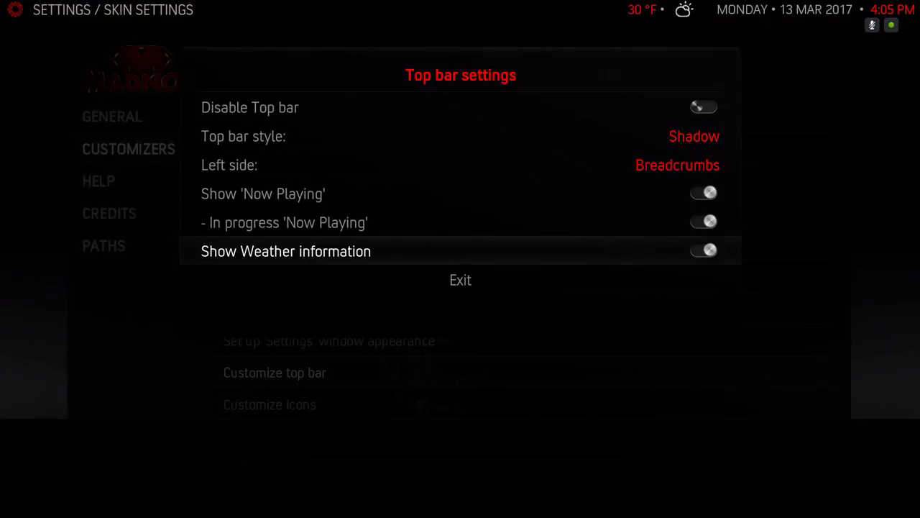
key("Down")
key("Down")
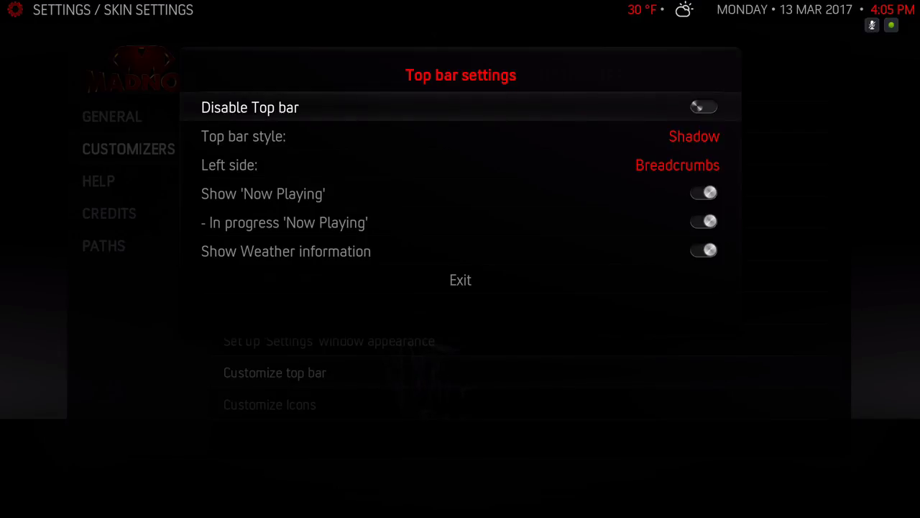
key("Escape")
- Open the Customize Icons settings from the customizers list
key("Down")
key("Down")
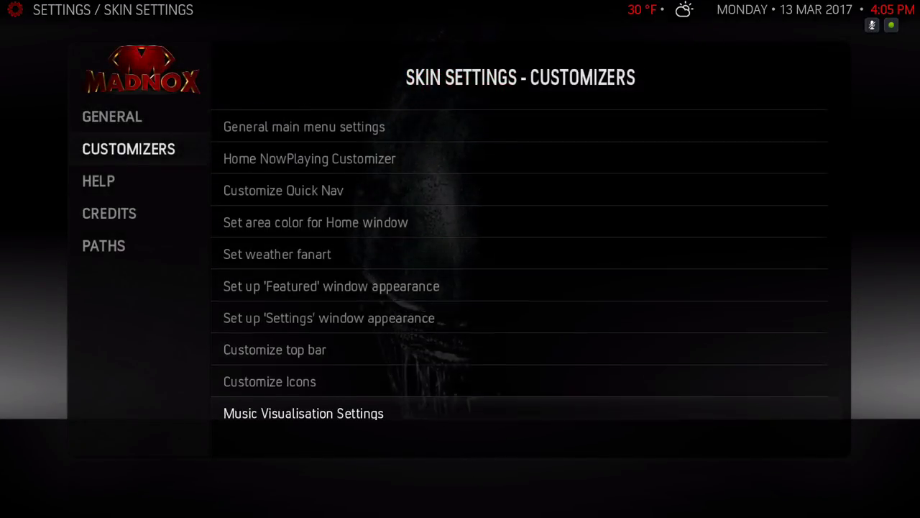
key("Up")
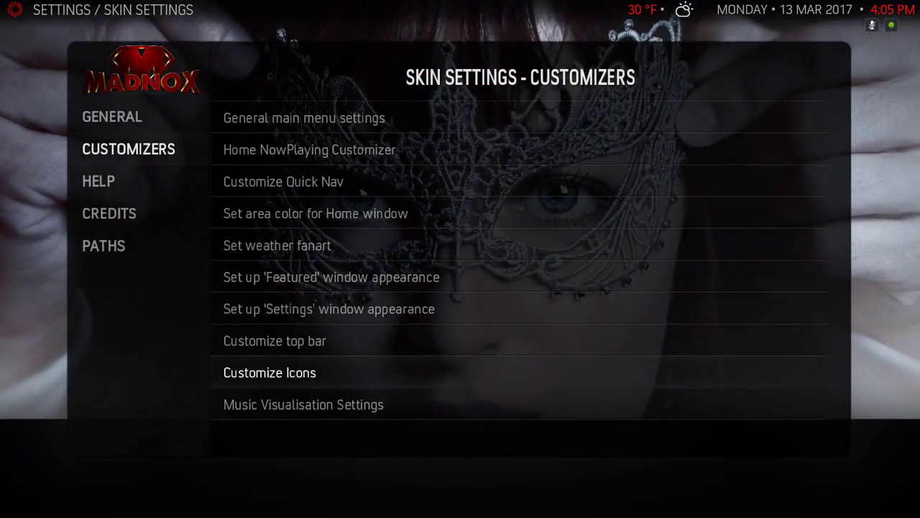
key("Return")
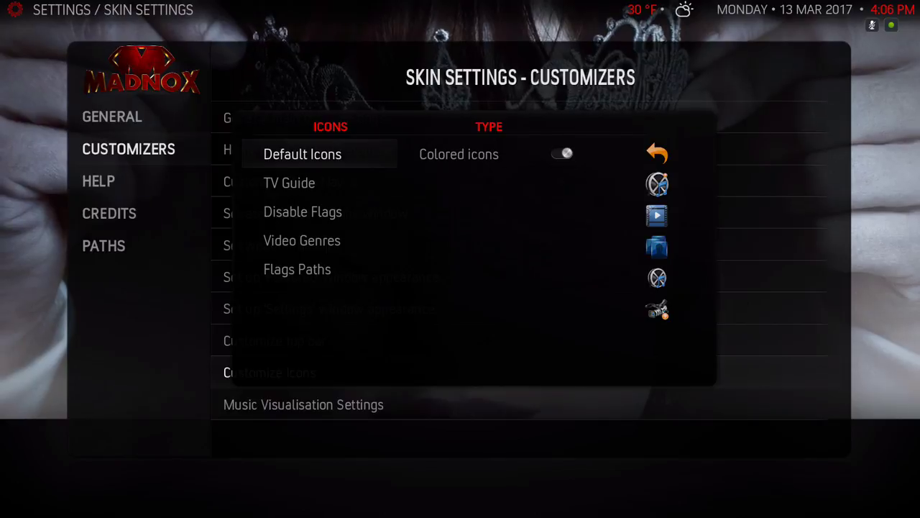
- Switch Colored icons for the Default Icons off and back on to compare the two icon sets
key("Right")
key("Left")
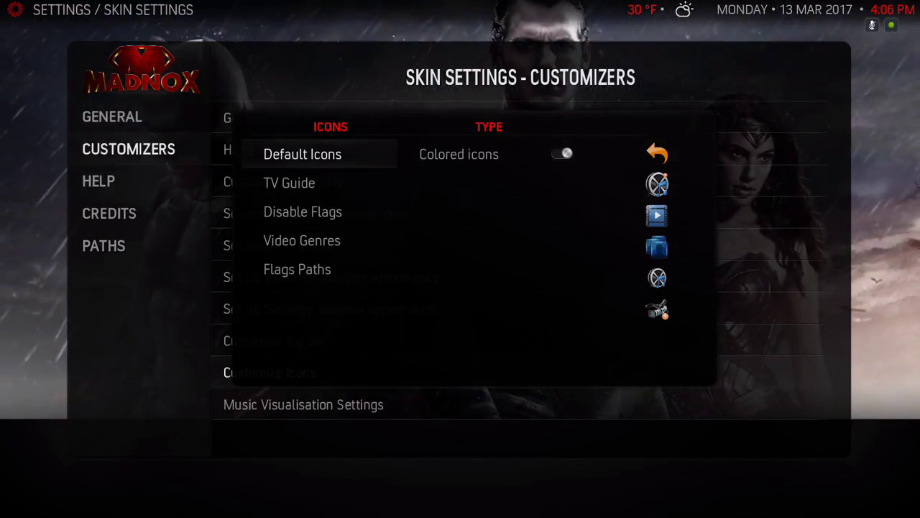
key("Right")
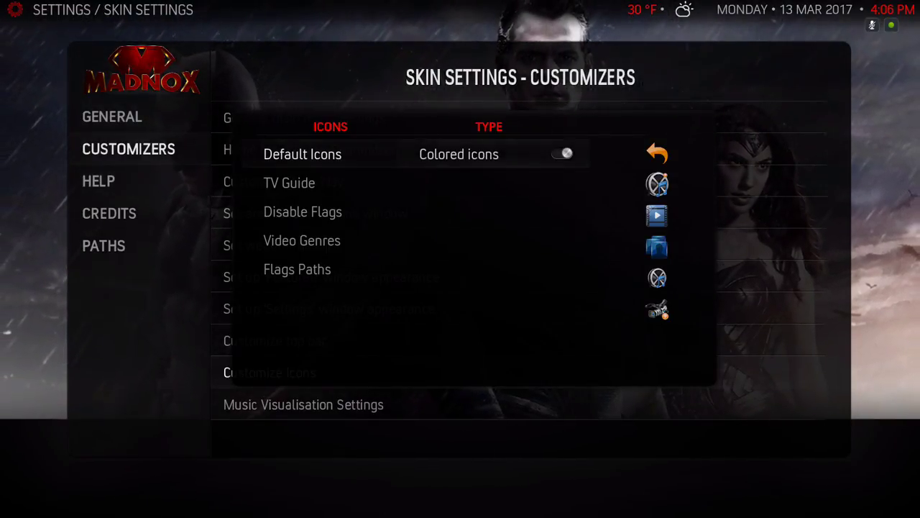
key("Return")
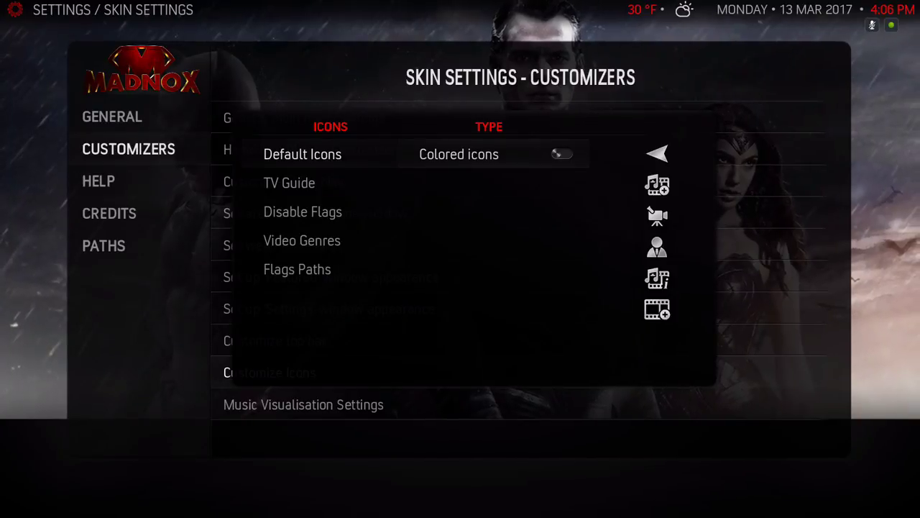
key("Return")
- Review the TV Guide and Disable Flags categories of the icon settings
key("Left")
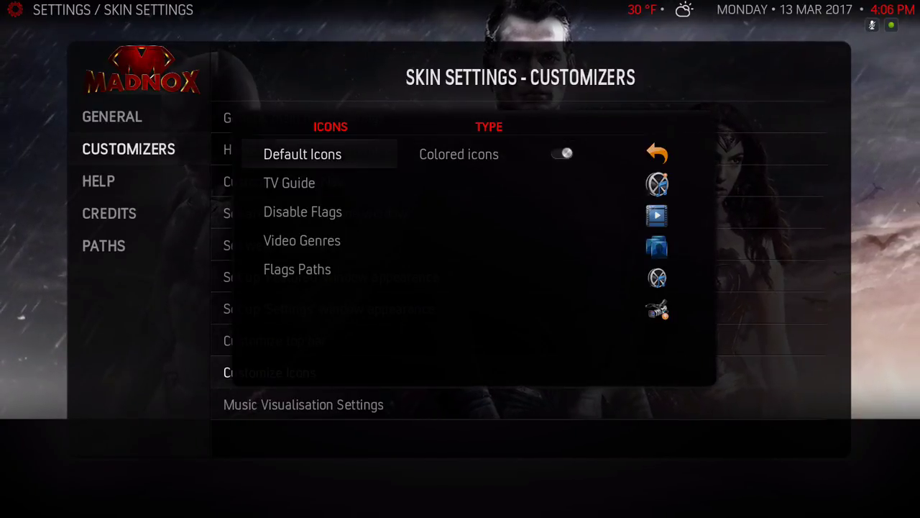
key("Down")
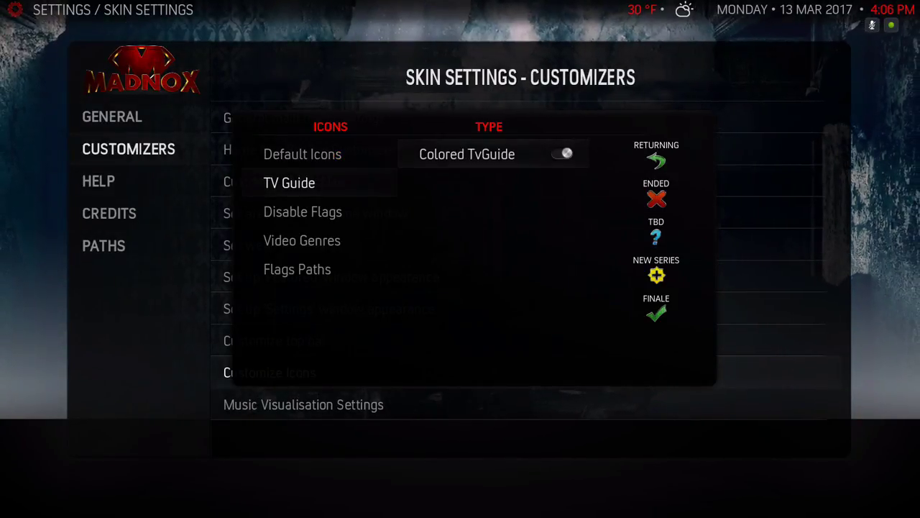
key("Down")
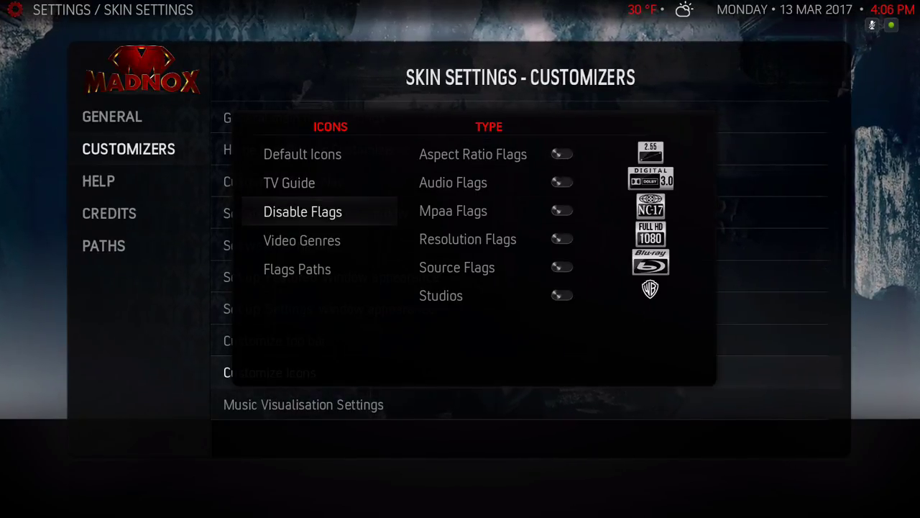
- Switch Colored Genres for the Video Genres off and back on, and close the icon settings
key("Down")
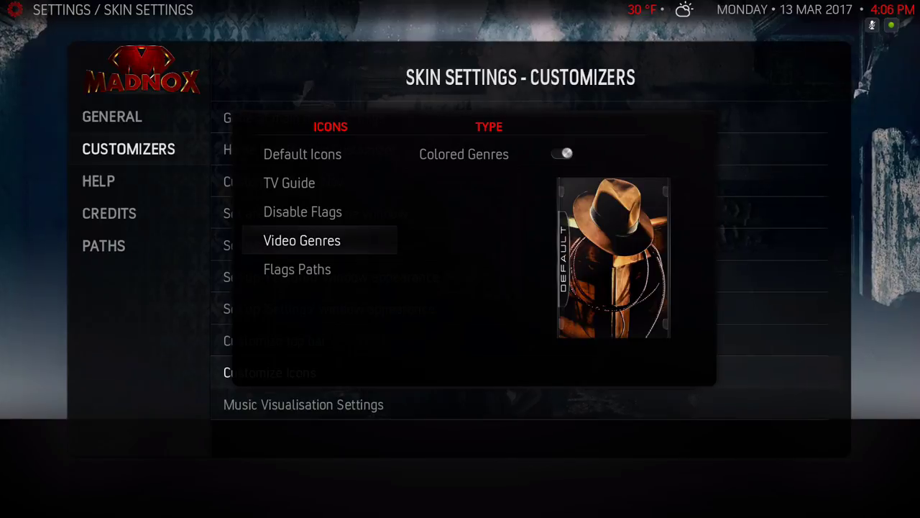
key("Right")
key("Return")
key("Return")
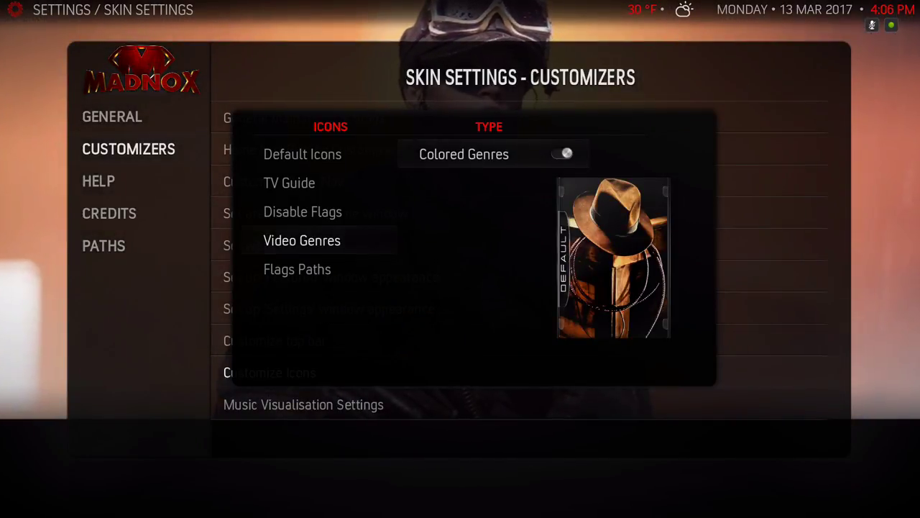
key("Left")
key("Down")
key("Down")
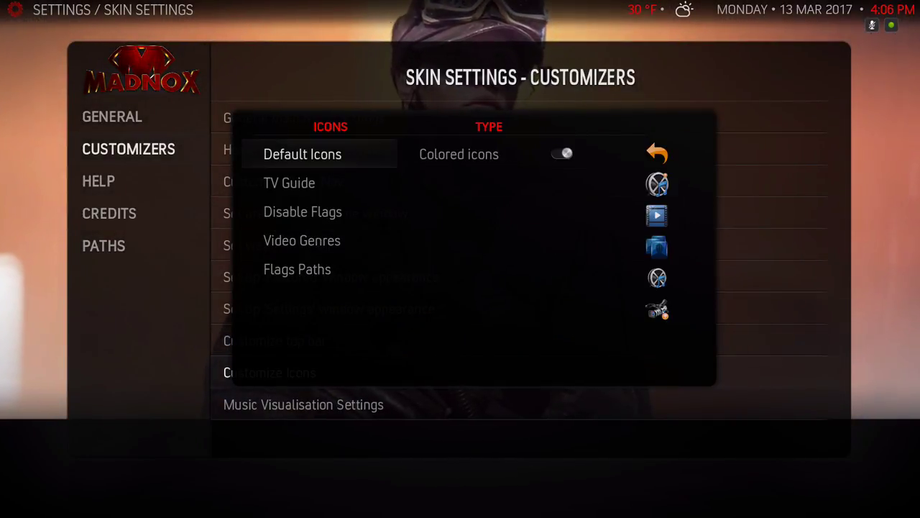
key("Escape")
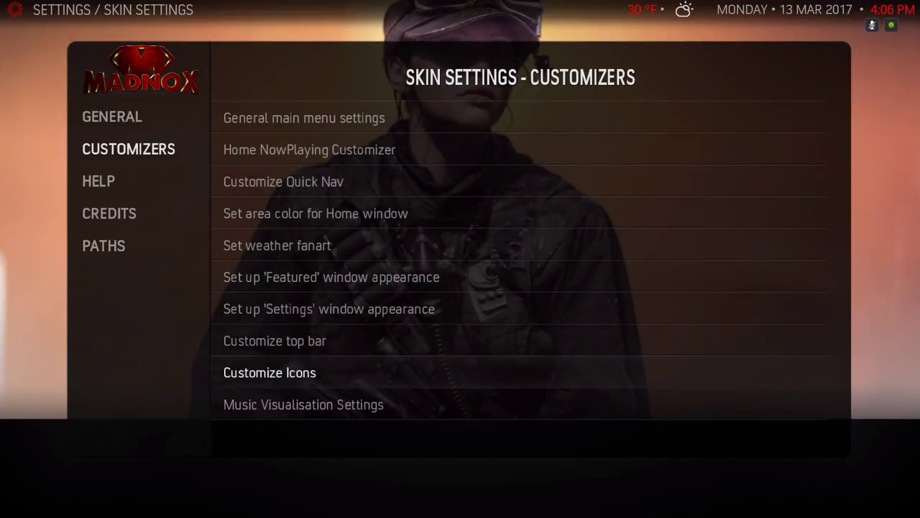
- Open the Music Visualisation Settings from the customizers list
key("Down")
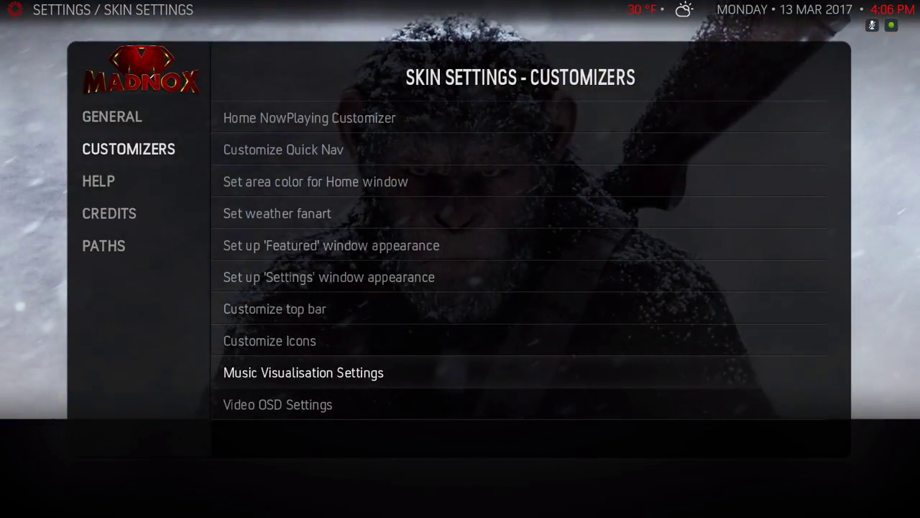
key("Return")
key("Down")
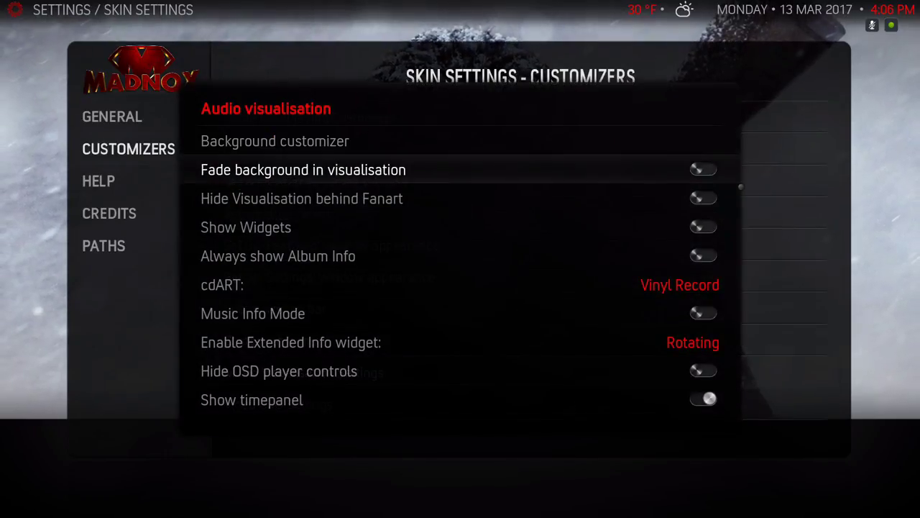
- Turn on Show Widgets and Always show Album Info for the audio visualisation
key("Down")
key("Up")
key("Down")
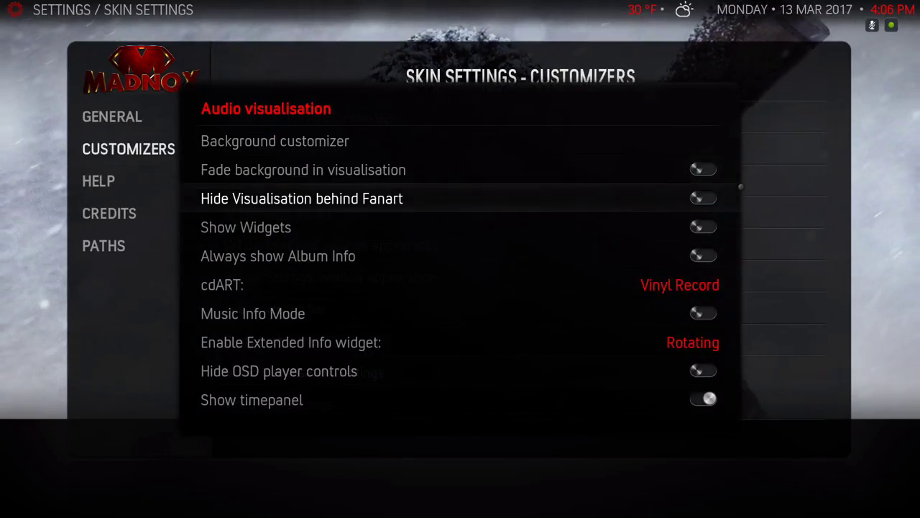
key("Down")
key("Down")
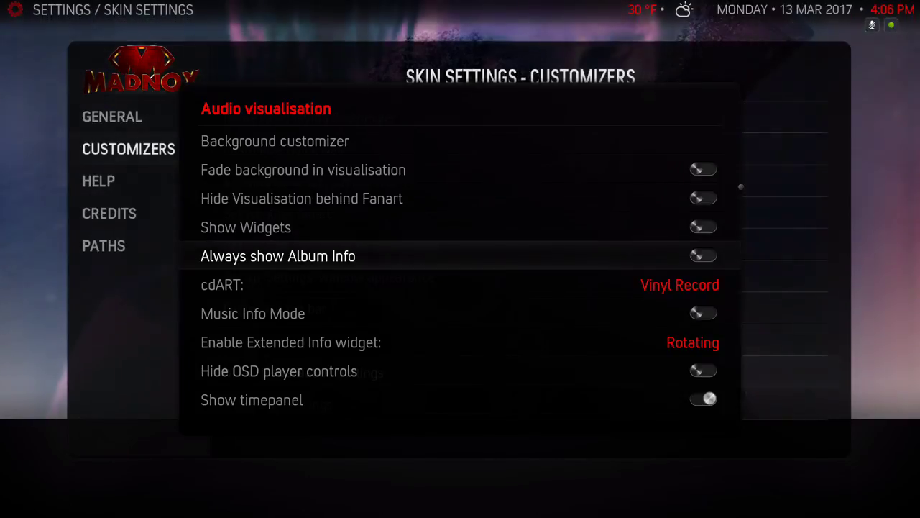
key("Up")
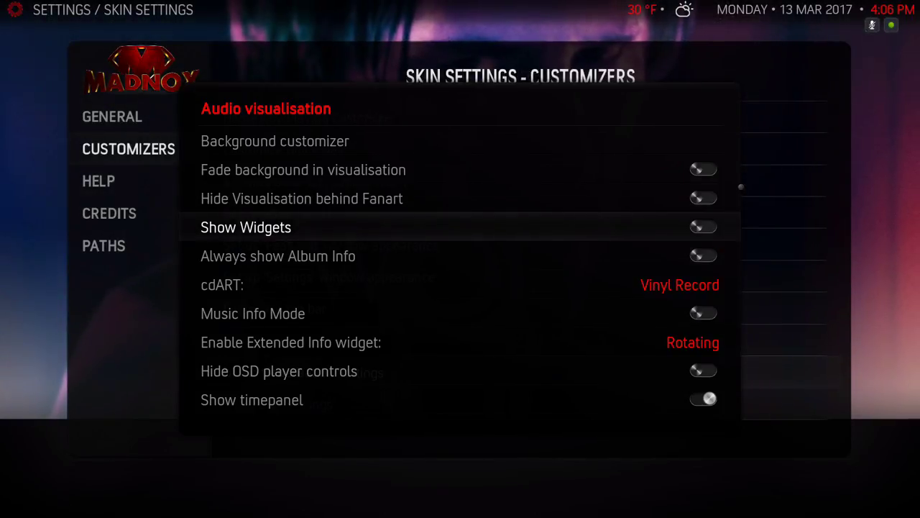
key("Up")
key("Down")
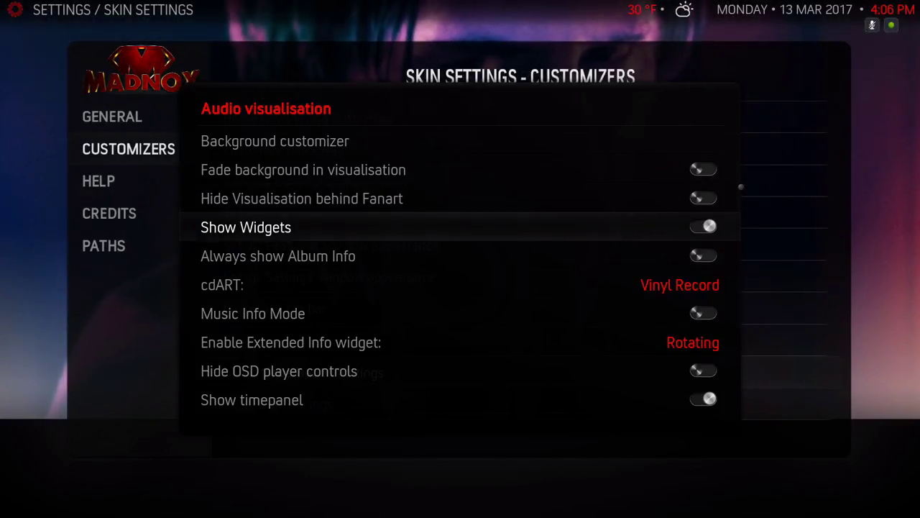
key("Down")
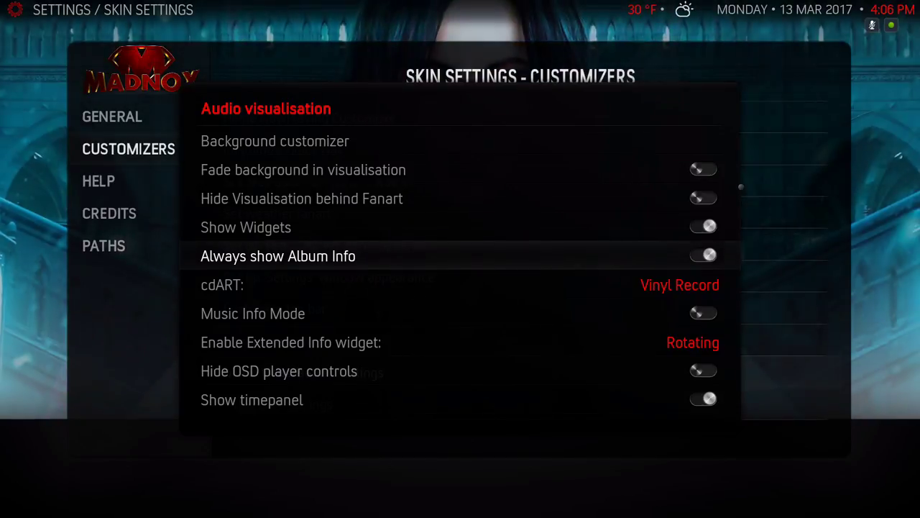
- Review the audio visualisation options from cdART and Music Info Mode through Hide OSD player controls and Show timepanel
key("Down")
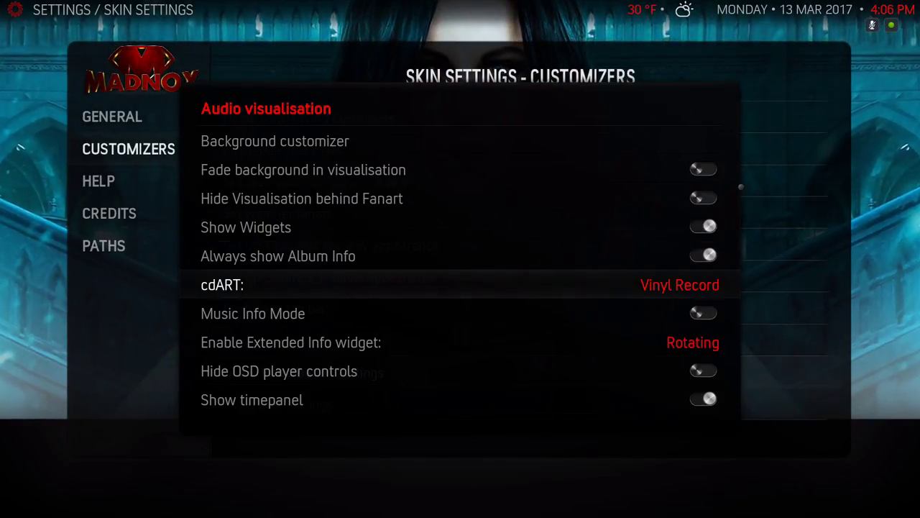
key("Down")
key("Down")
key("Down")
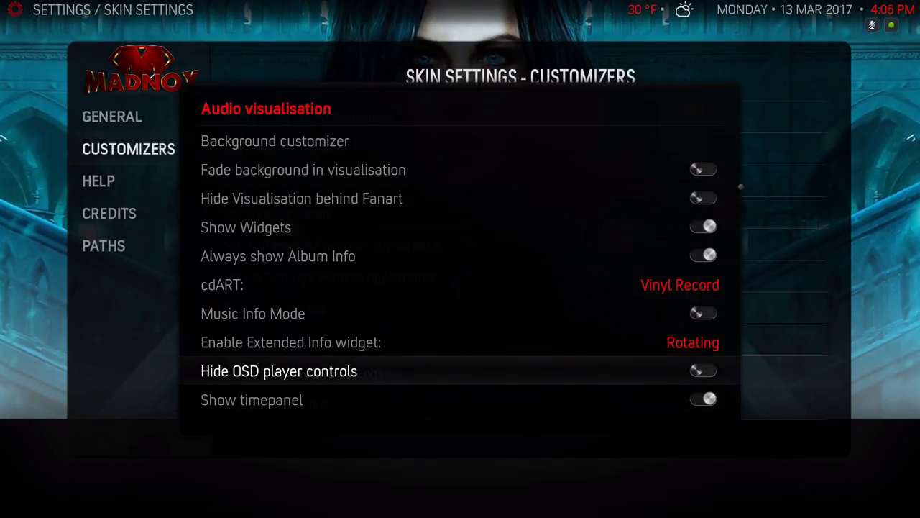
key("Up")
key("Down")
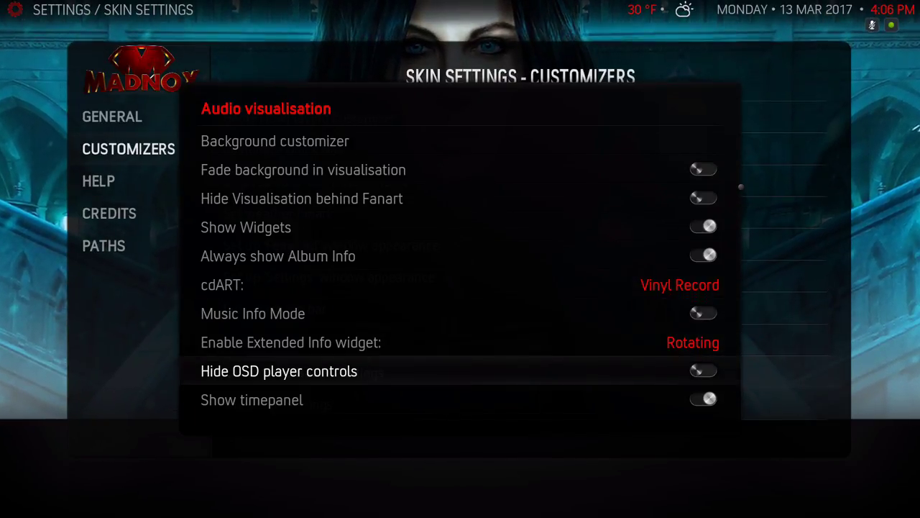
key("Down")
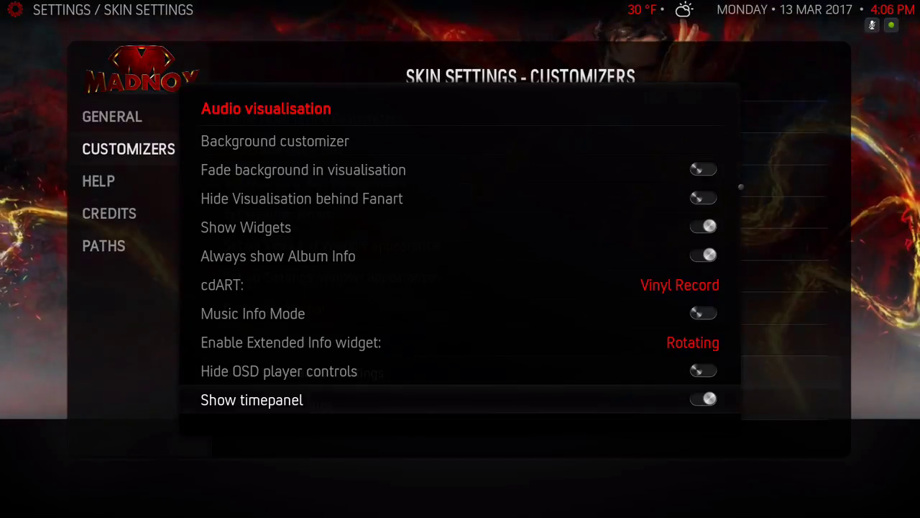
key("Down")
key("Up")
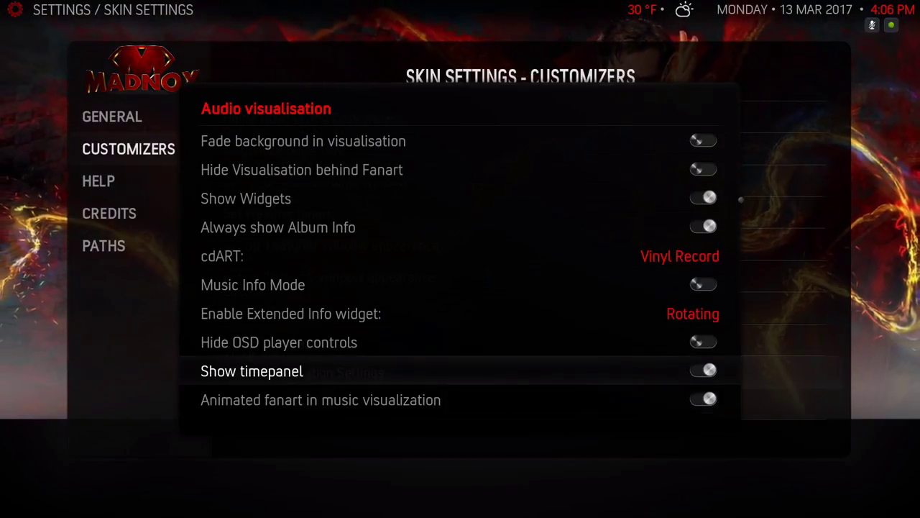
- Review the animated fanart, Classic OSD style, Music Viz Auto and Lyrics add-on options
key("Down")
key("Down")
key("Up")
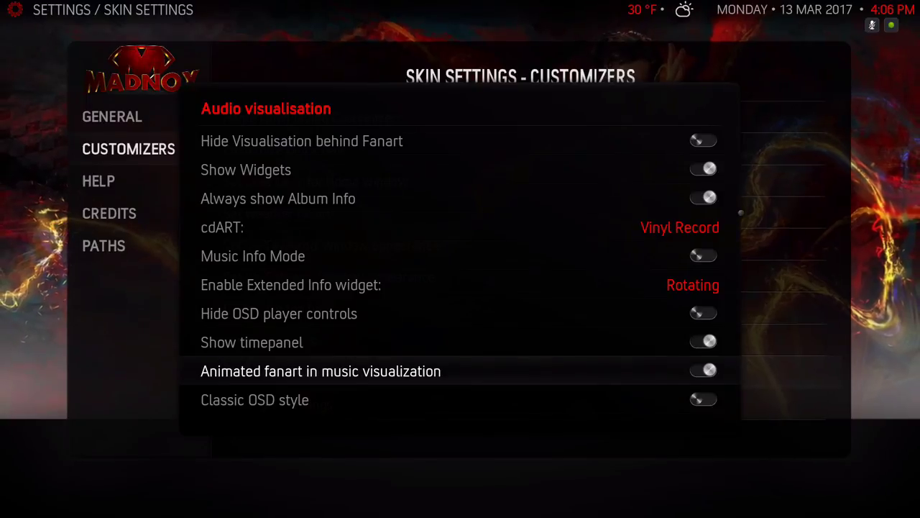
key("Down")
key("Down")
key("Down")
key("Up")
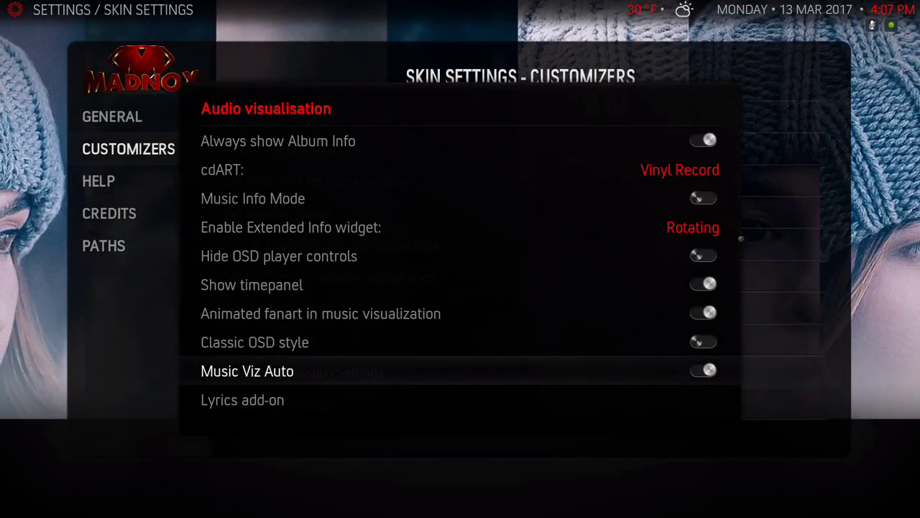
key("Down")
key("Down")
- Cycle the Music Visualisation style through choices such as MooViz and SiLVO and set it back to Original
key("Down")
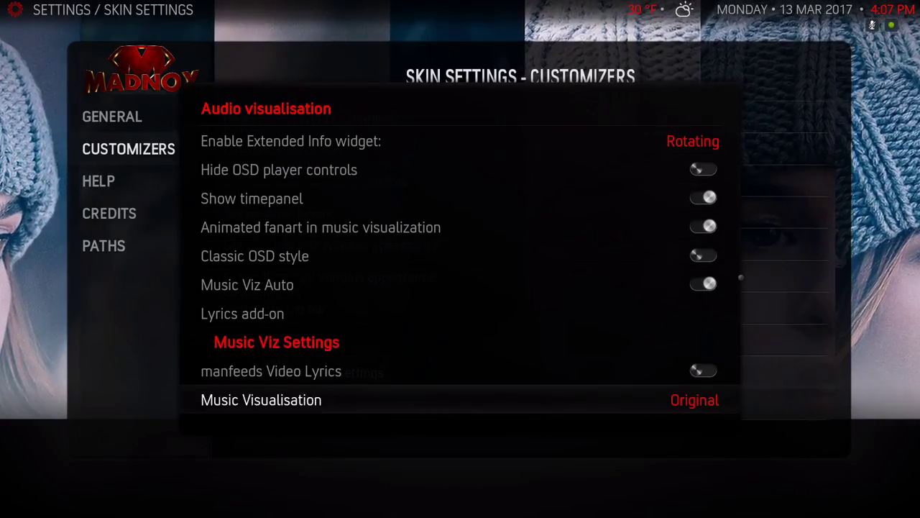
key("Down")
key("Down")
key("Down")
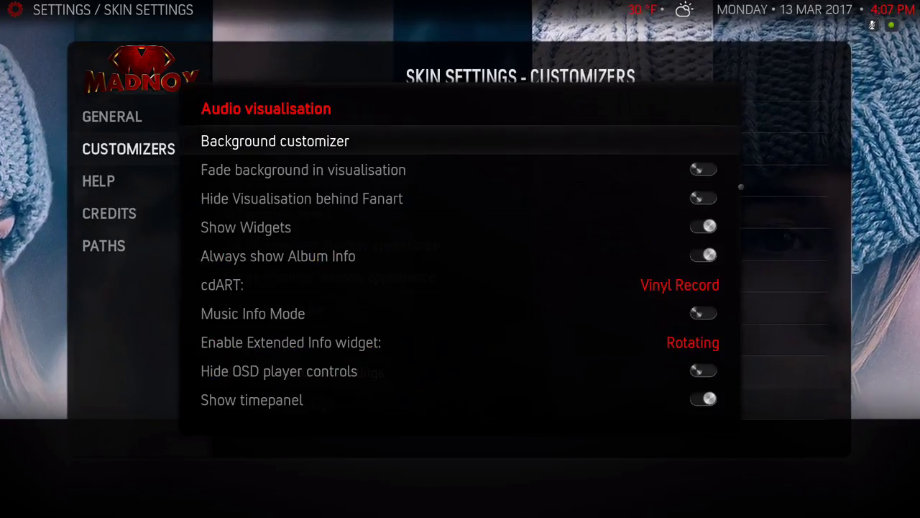
key("Up")
key("Up")
key("Up")
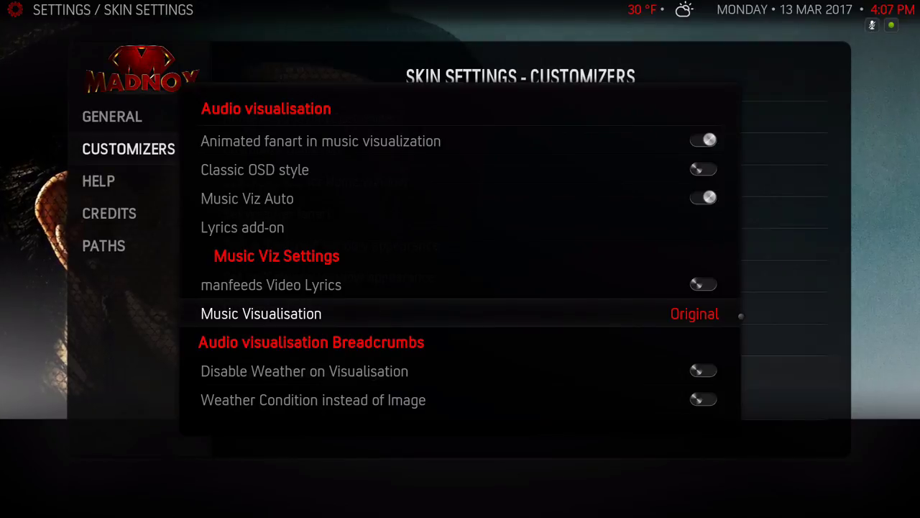
key("Right")
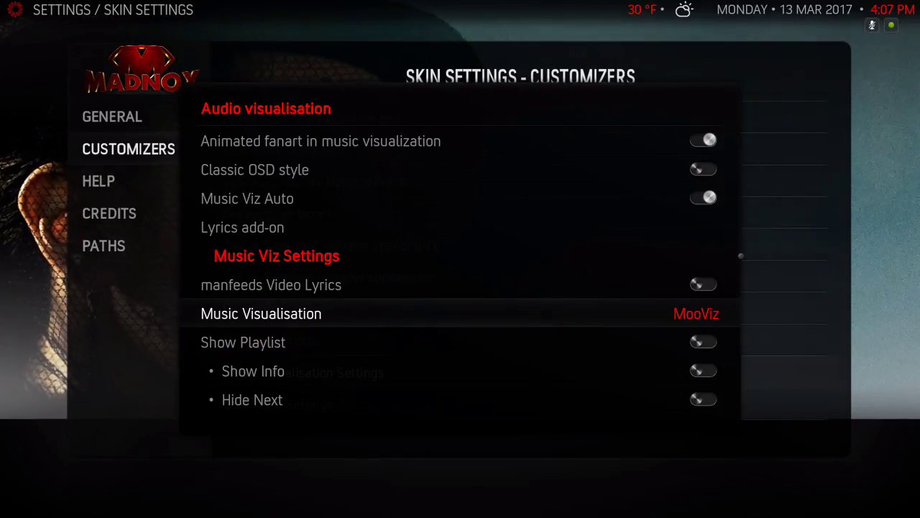
key("Right")
key("Right")
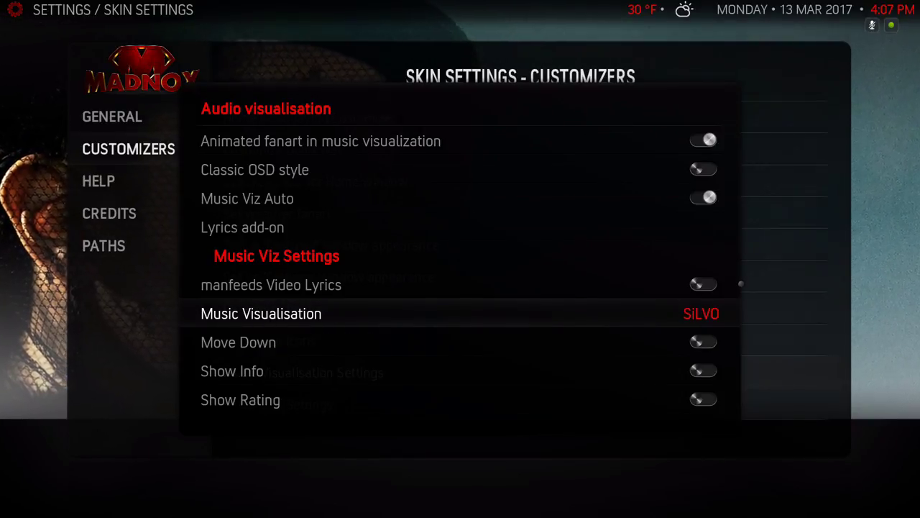
key("Right")
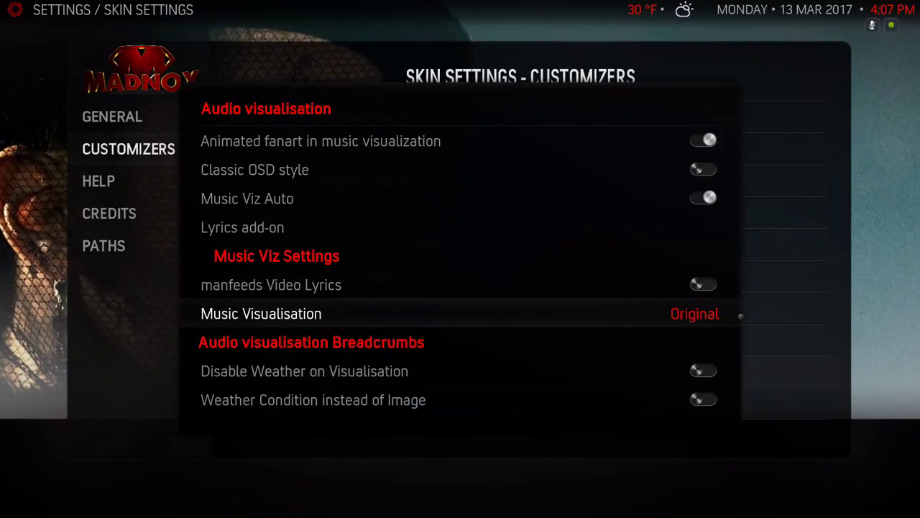
key("Right")
key("Right")
key("Right")
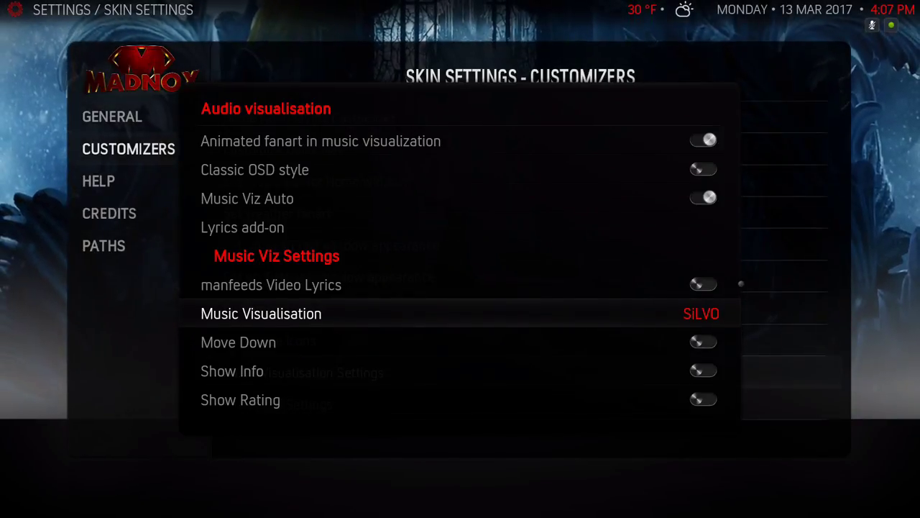
key("Right")
- Review the weather options under Audio visualisation Breadcrumbs and close the audio visualisation settings
key("Down")
key("Up")
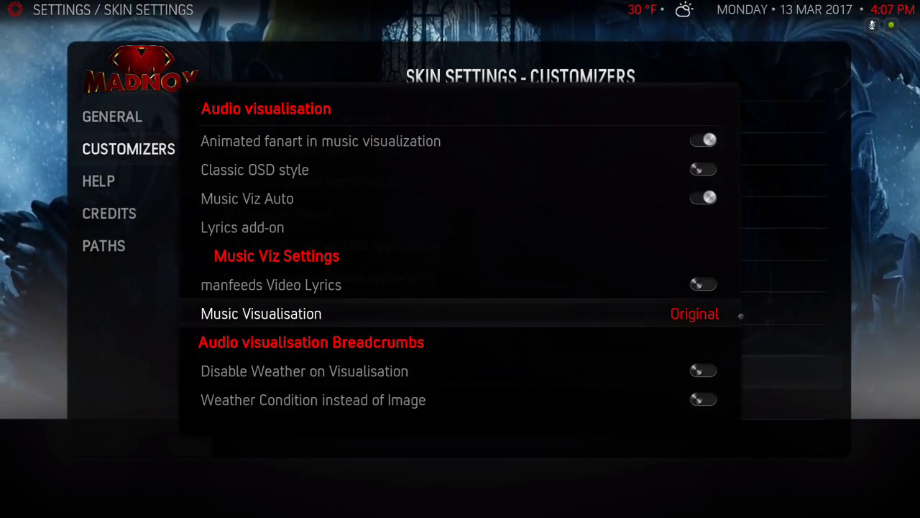
key("Down")
key("Up")
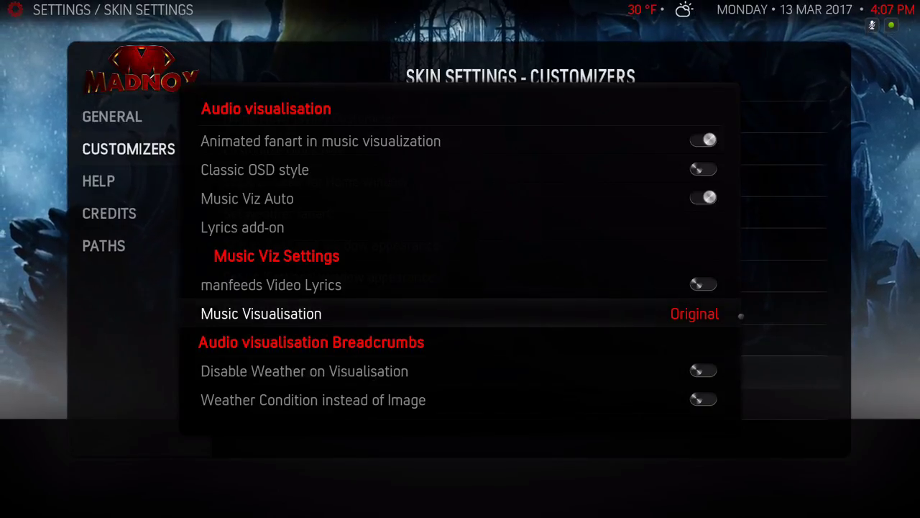
key("Down")
key("Down")
key("Down")
key("Up")
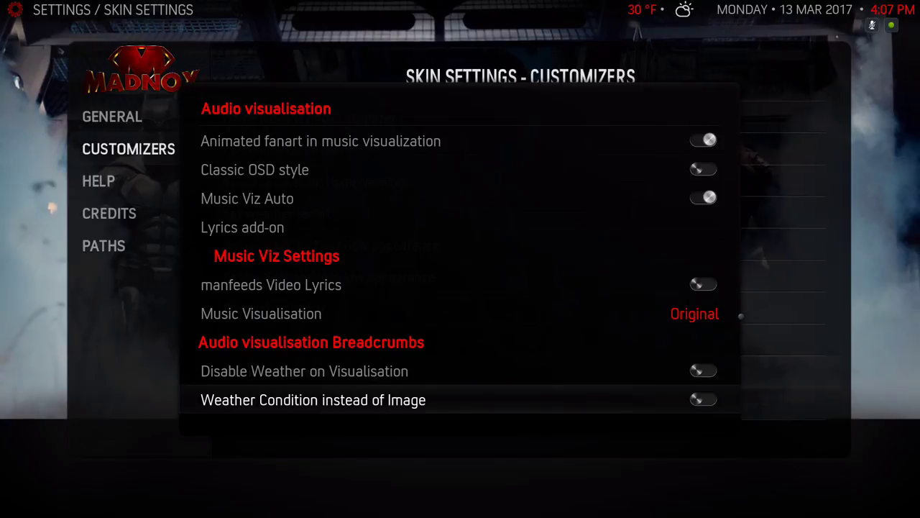
key("Escape")
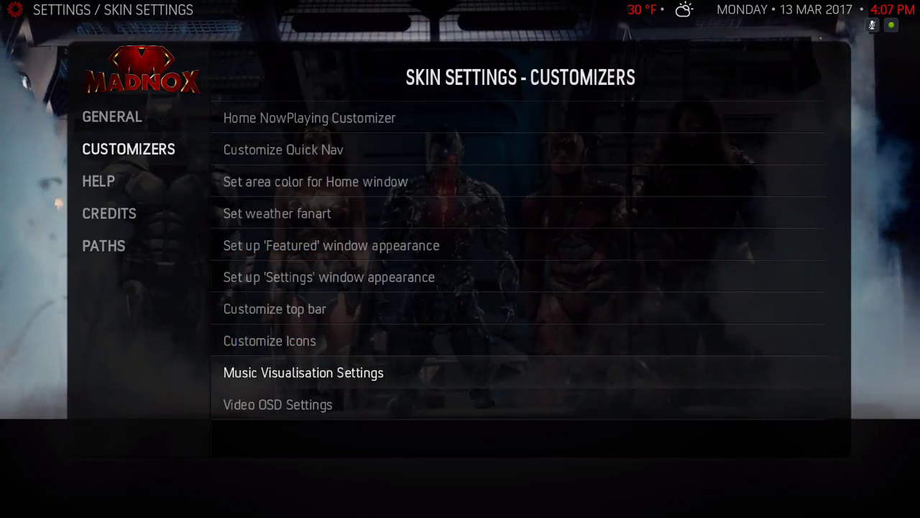
- Open the Video OSD settings and review the options from Show video info when player is paused through Plot and Cast
key("Down")
key("Return")
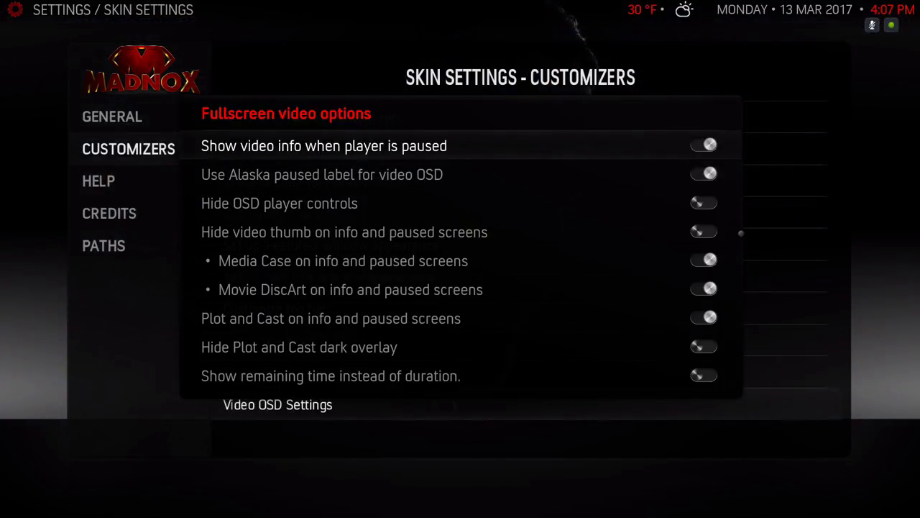
key("Down")
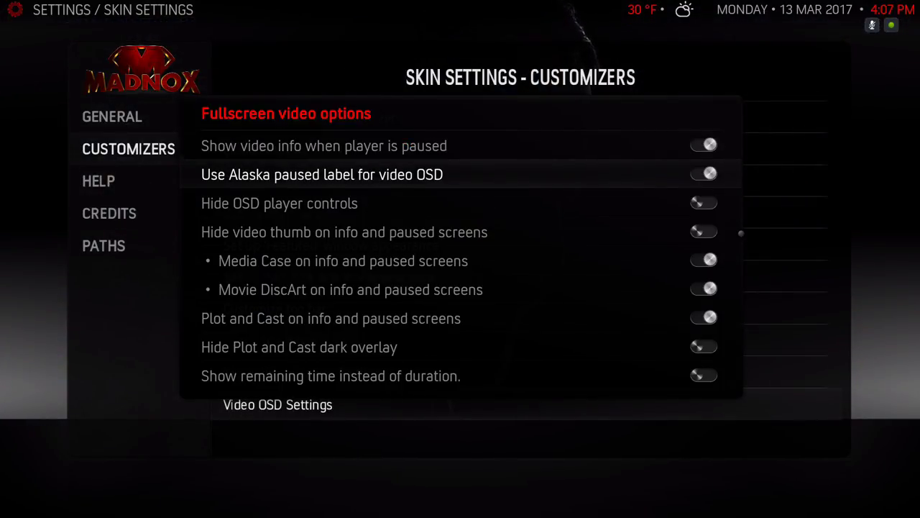
key("Down")
key("Up")
key("Down")
key("Down")
key("Down")
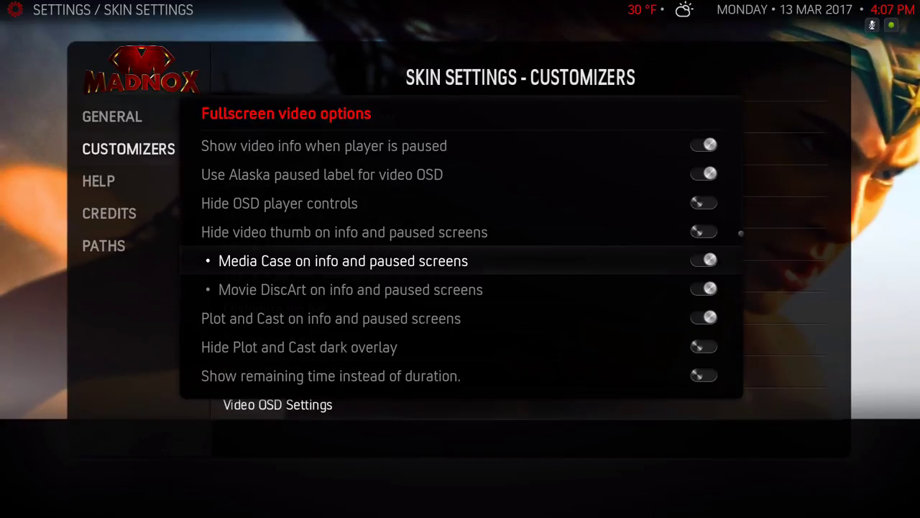
key("Down")
key("Down")
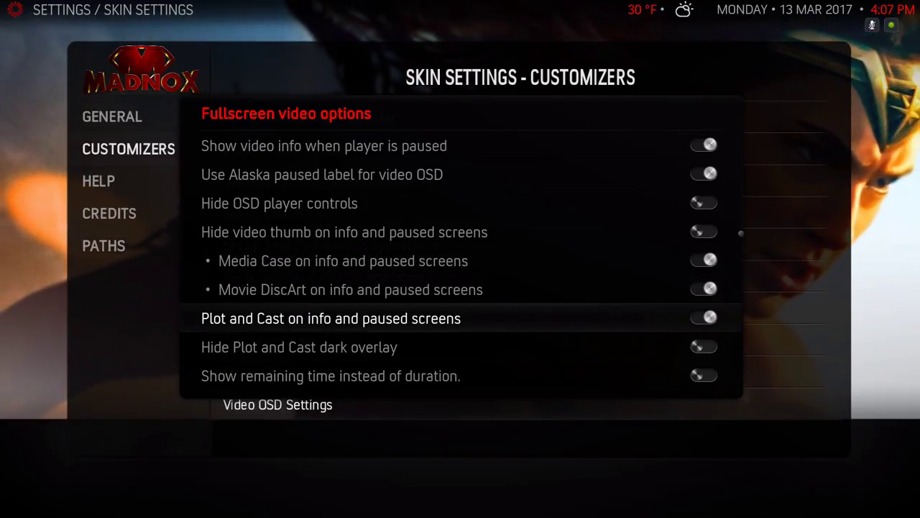
- Review the fullscreen video options from Hide Plot and Cast dark overlay through Weather Info When Paused and close the dialog
key("Down")
key("Down")
key("Down")
key("Down")
key("Down")
key("Down")
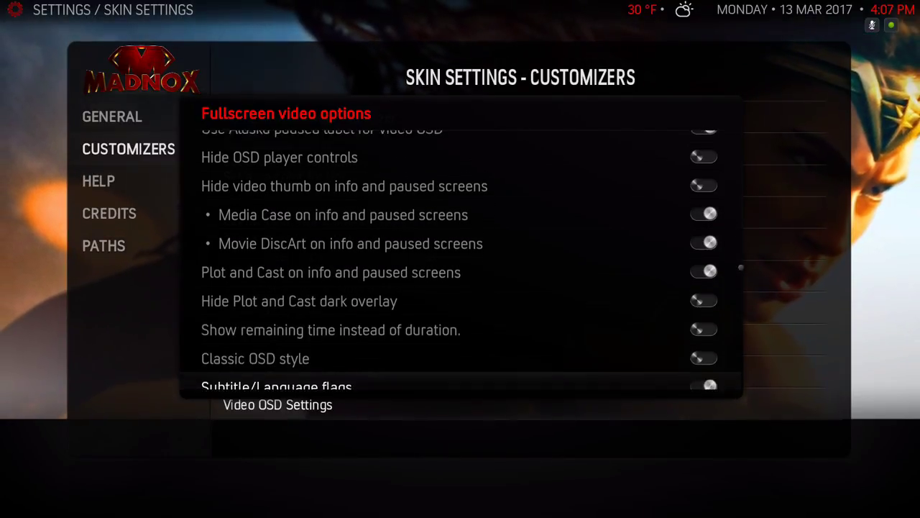
key("Up")
key("Up")
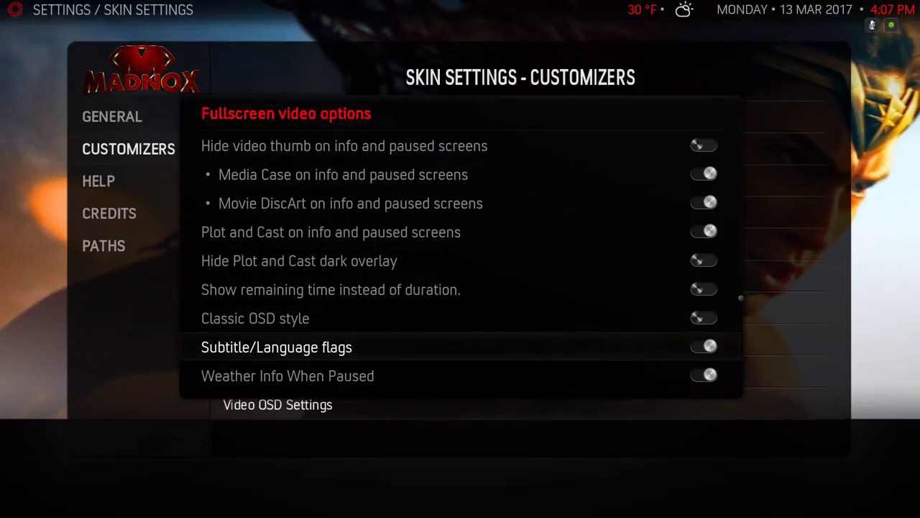
key("Down")
key("Down")
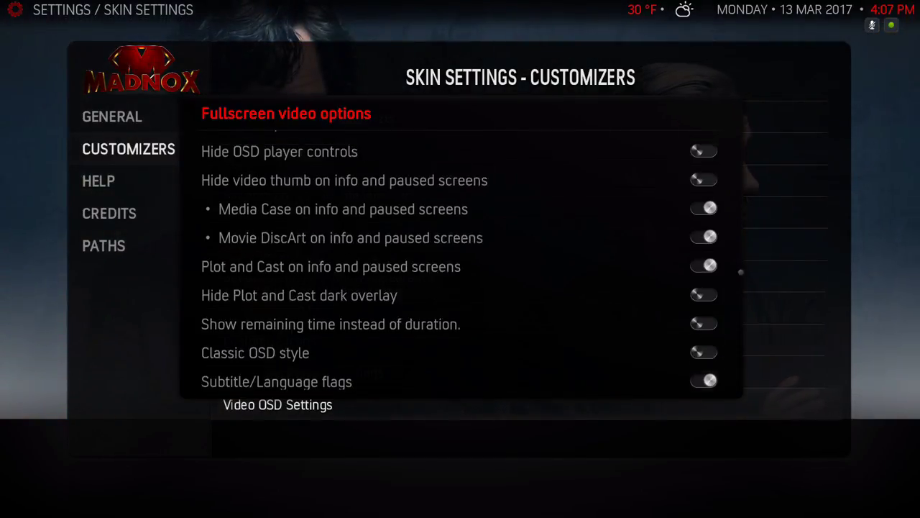
key("Up")
key("Escape")
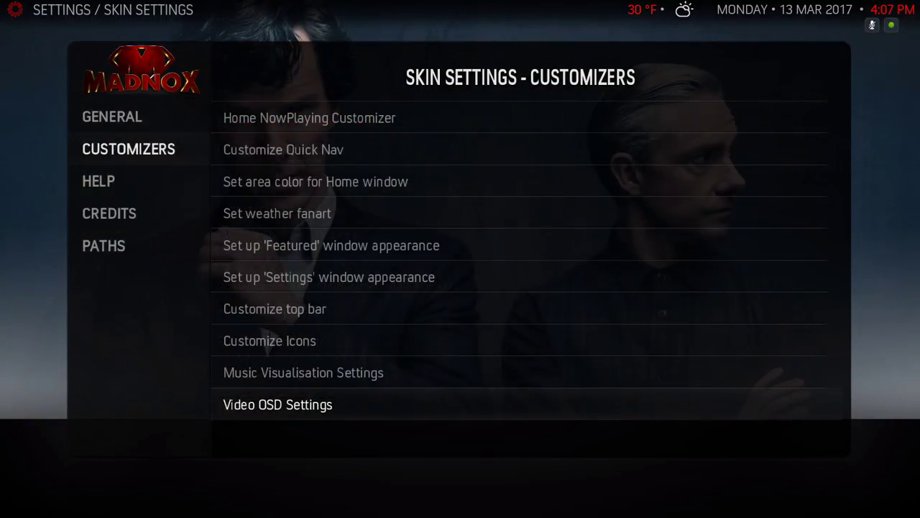
- Open Video Info Options, review the TvTunes, Video Extras and MPAA rating description settings, and close it
key("Down")
key("Down")
key("Up")
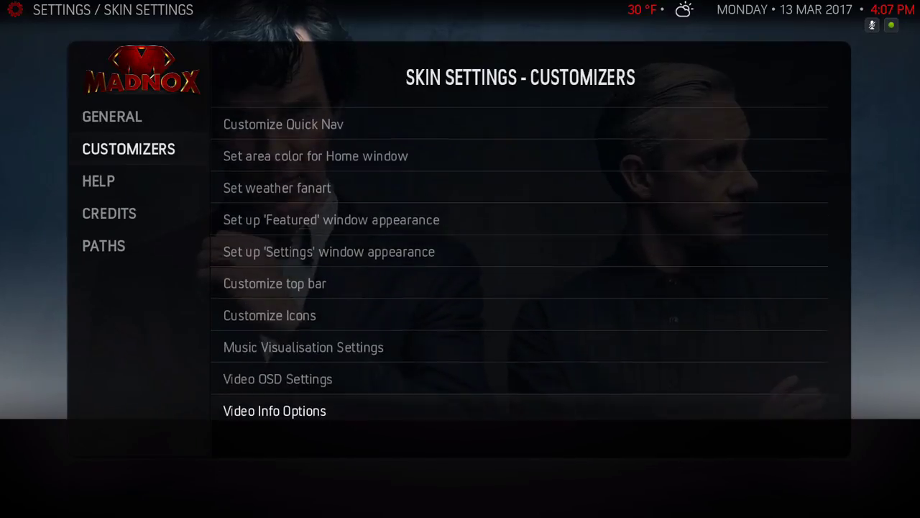
key("Return")
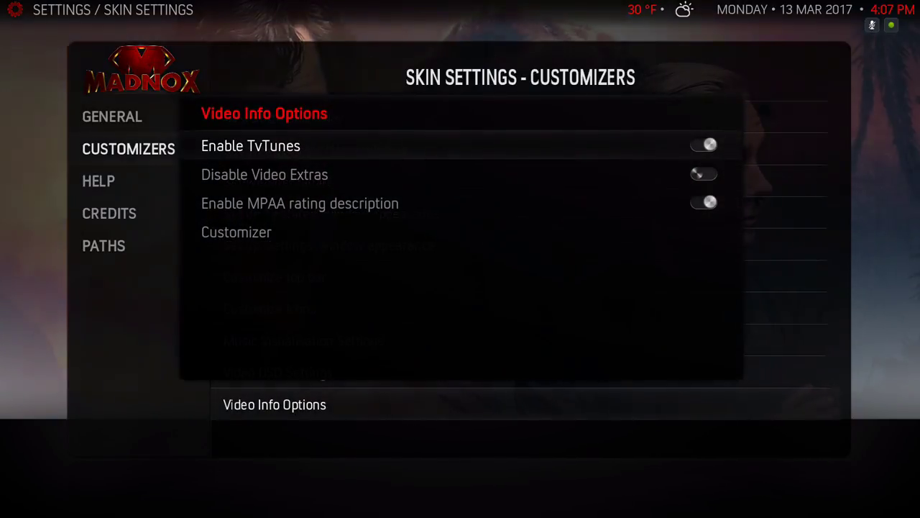
key("Down")
key("Down")
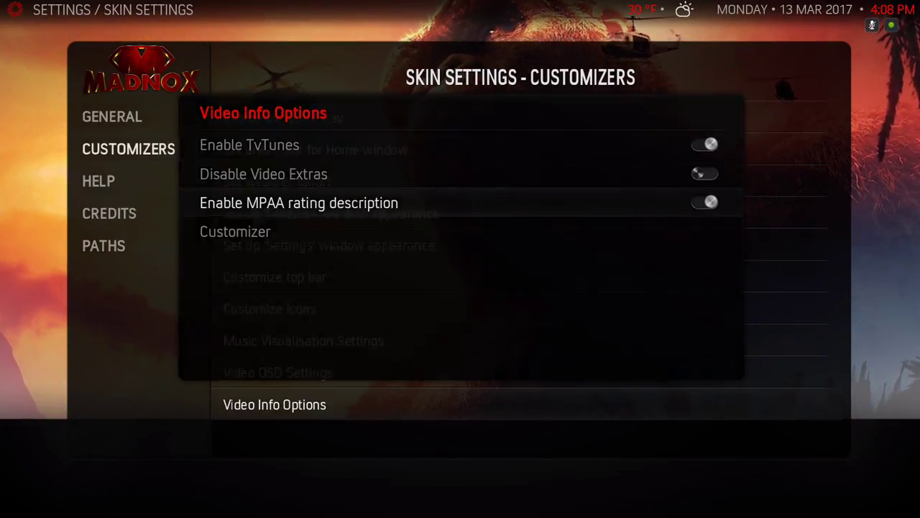
key("Escape")
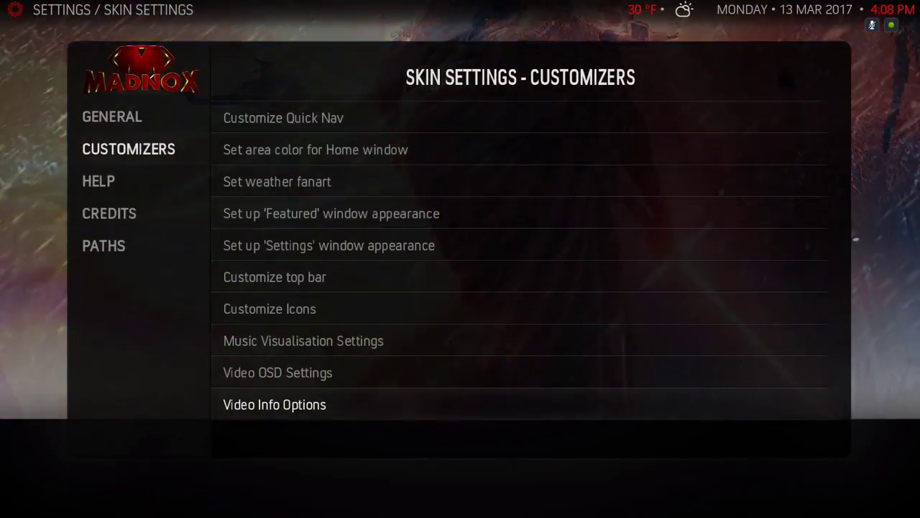
- Leave the customizers, view the skin's Credits page and return to the General skin settings
key("Down")
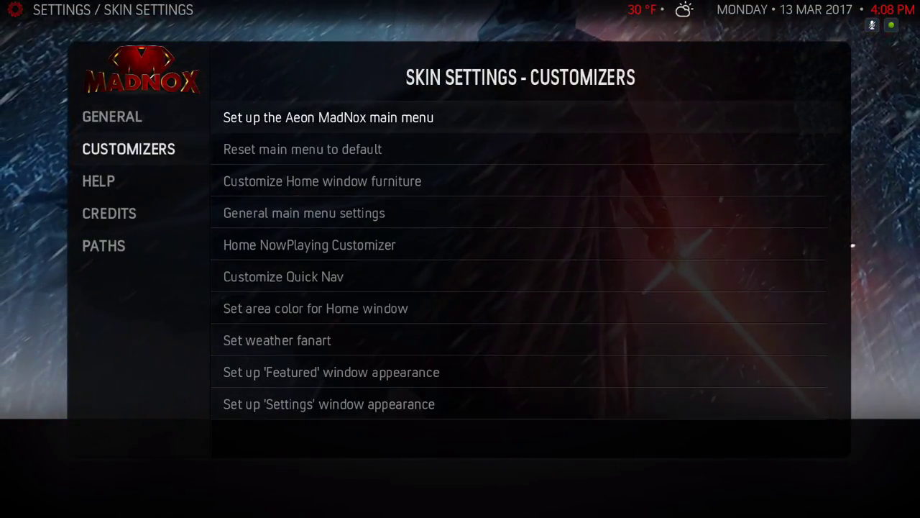
key("Left")
key("Down")
key("Down")
key("Down")
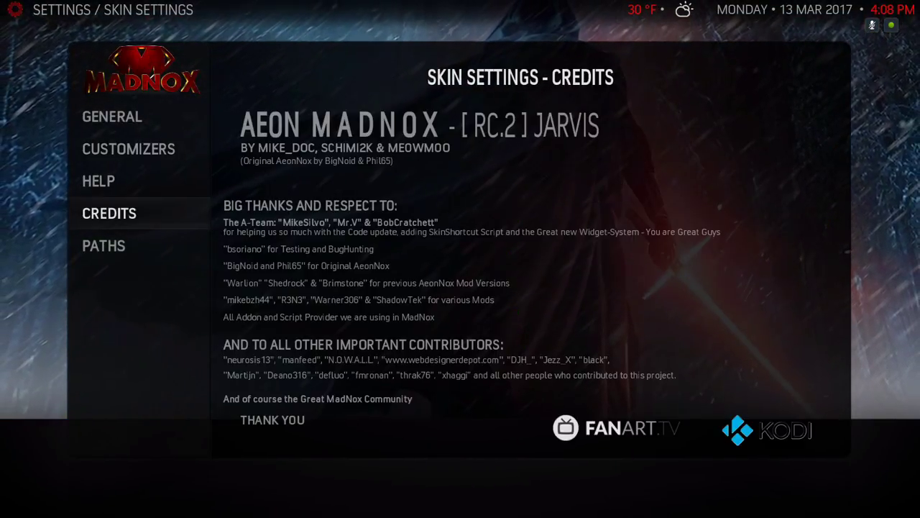
key("Up")
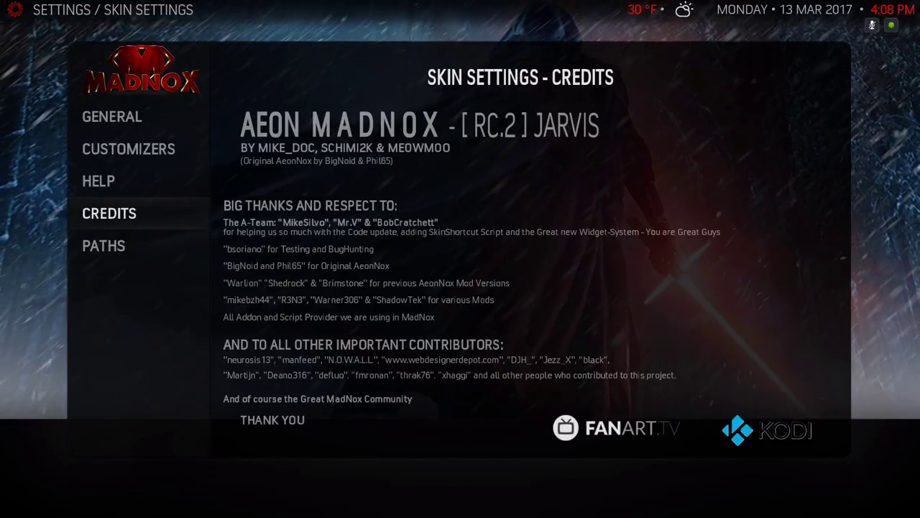
key("Up")
key("Up")
key("Up")
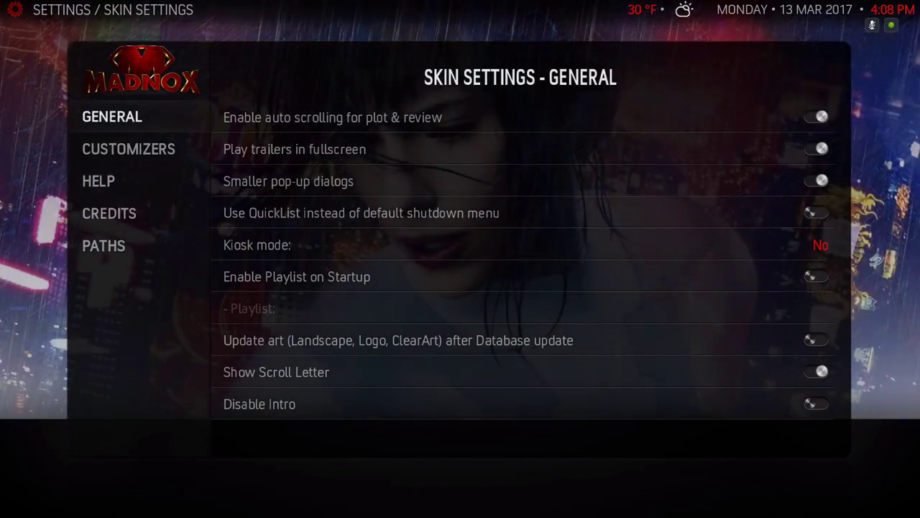
- Exit the skin settings and browse the home menu from System back through Bob, Zen and TV Shows to Movies
key("Escape")
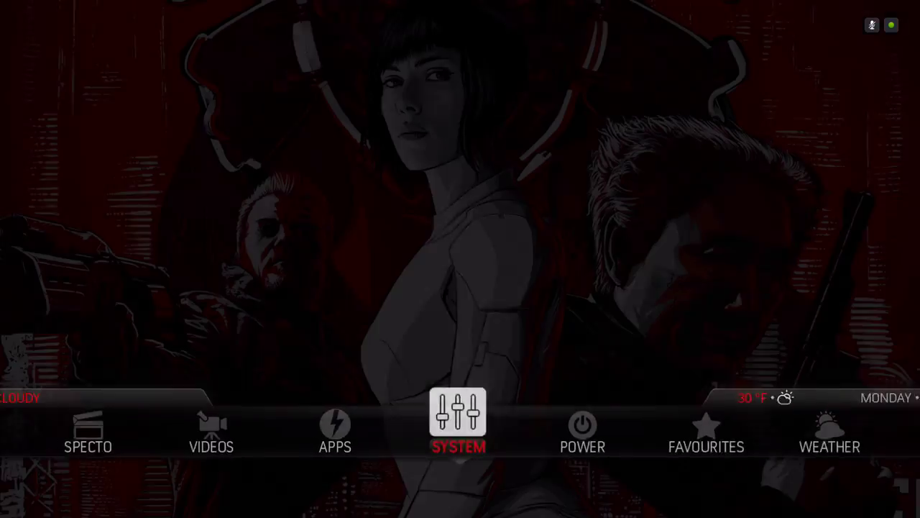
key("Right")
key("Left")
key("Left")
key("Left")
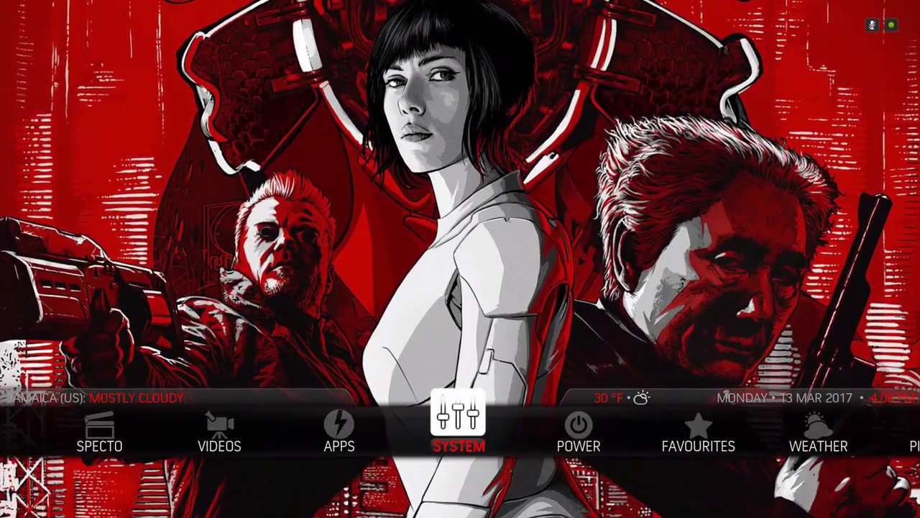
key("Left")
key("Left")
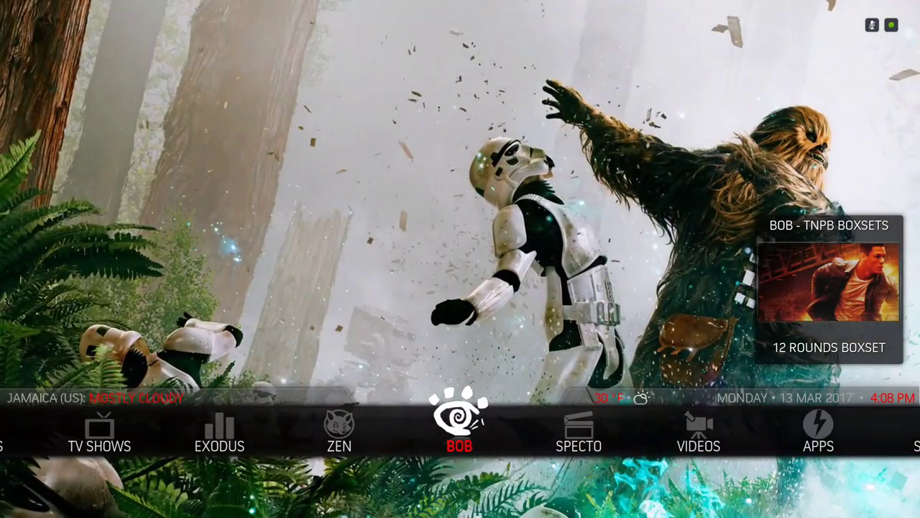
key("Left")
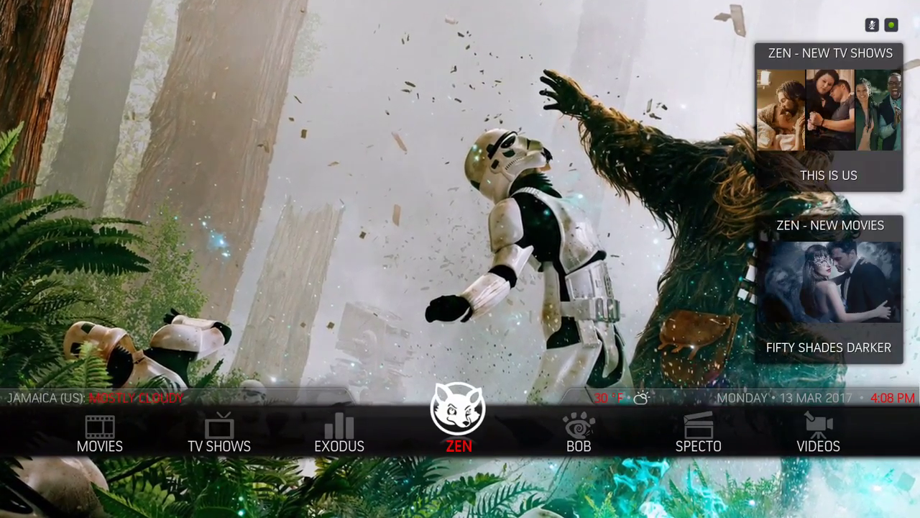
key("Left")
key("Left")
key("Left")
key("Left")
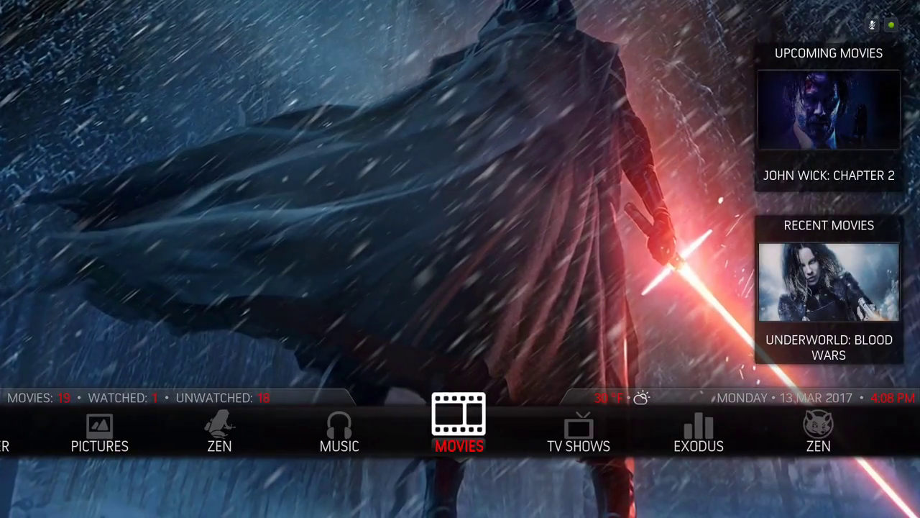
- Play Fantastic Beasts and Where to Find Them from the frog-icon Zen item's featured widget using the first WATCH5S GVIDEO 1080P source
key("Left")
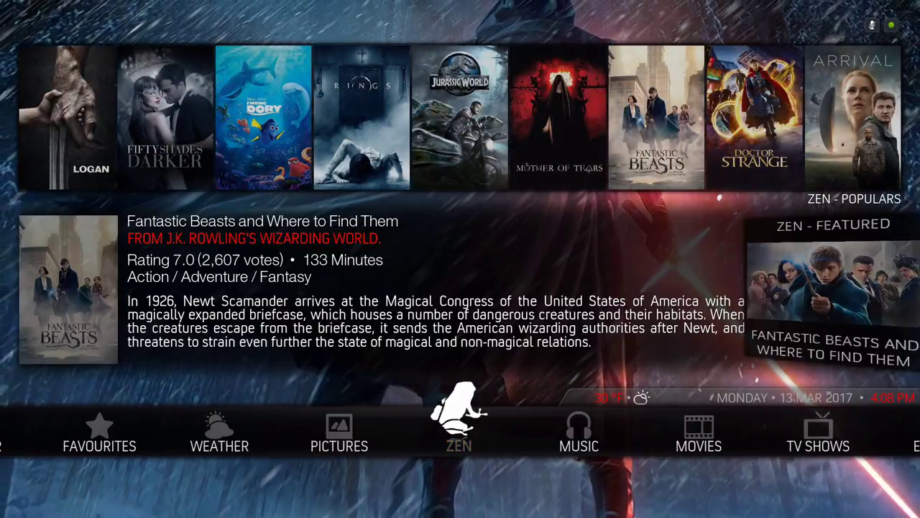
key("Up")
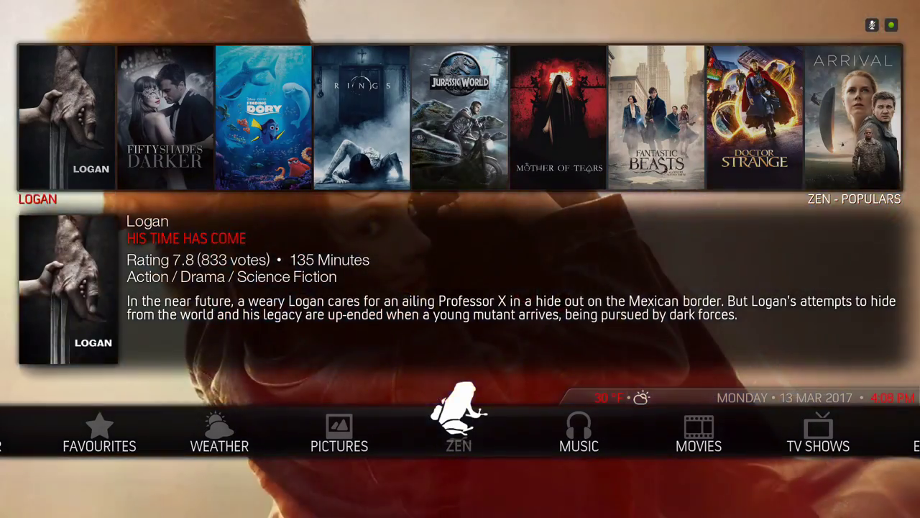
key("Down")
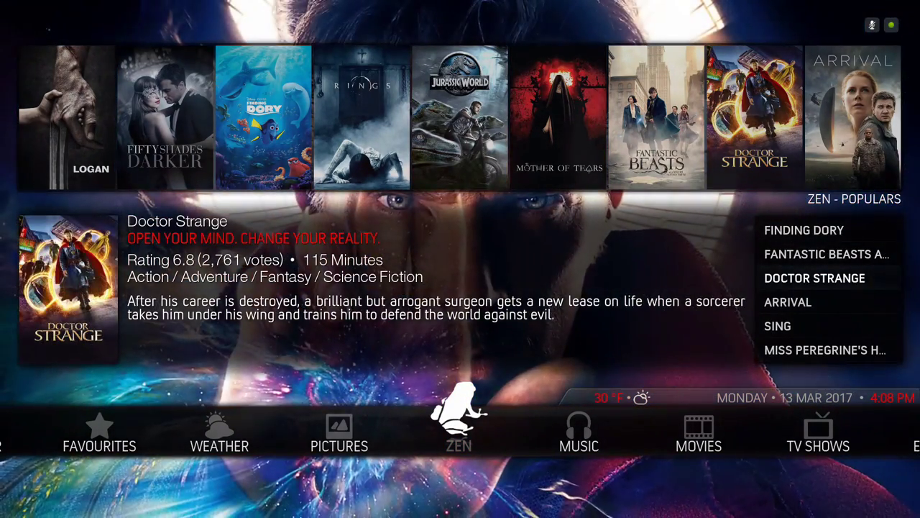
key("Up")
key("Return")
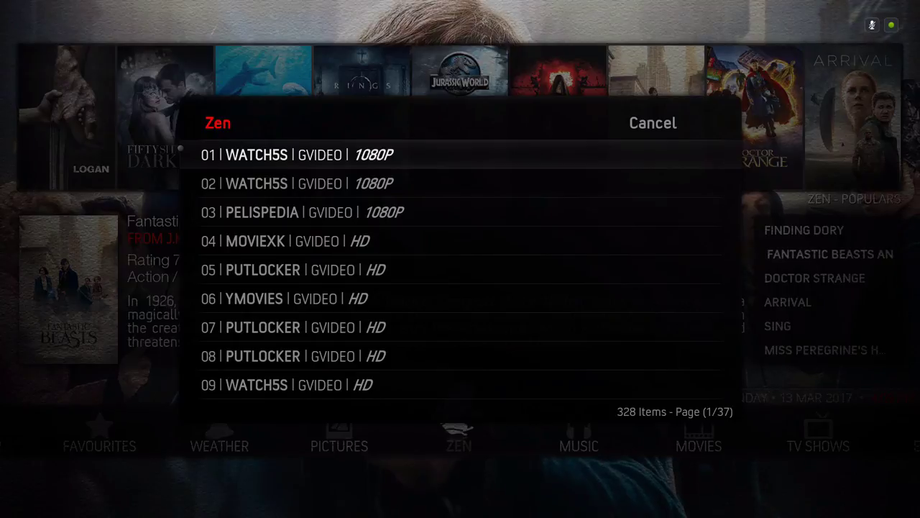
key("Return")
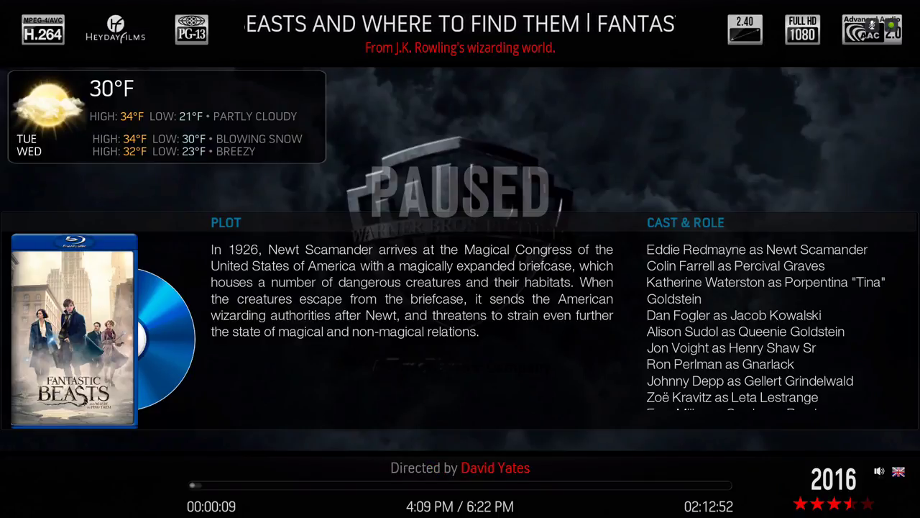
- Show the on-screen player controls over the paused movie, look through them, and stop playback
key("Return")
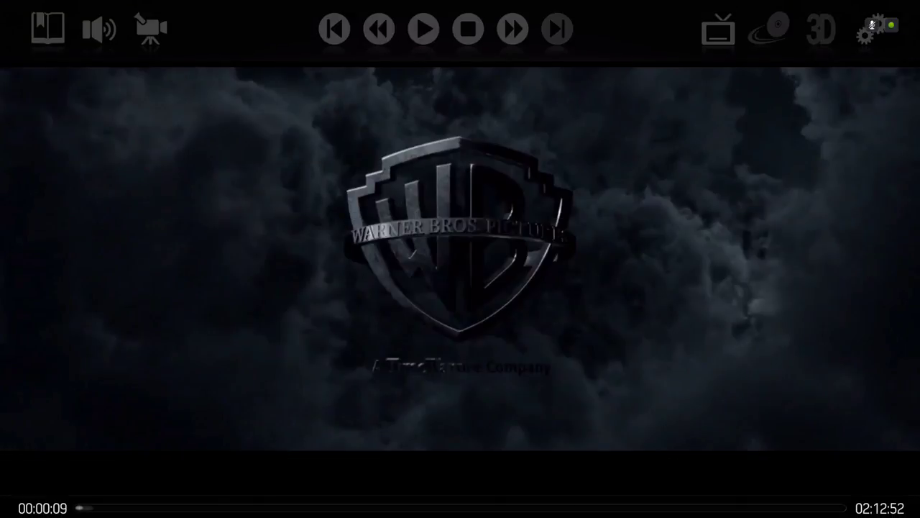
key("Left")
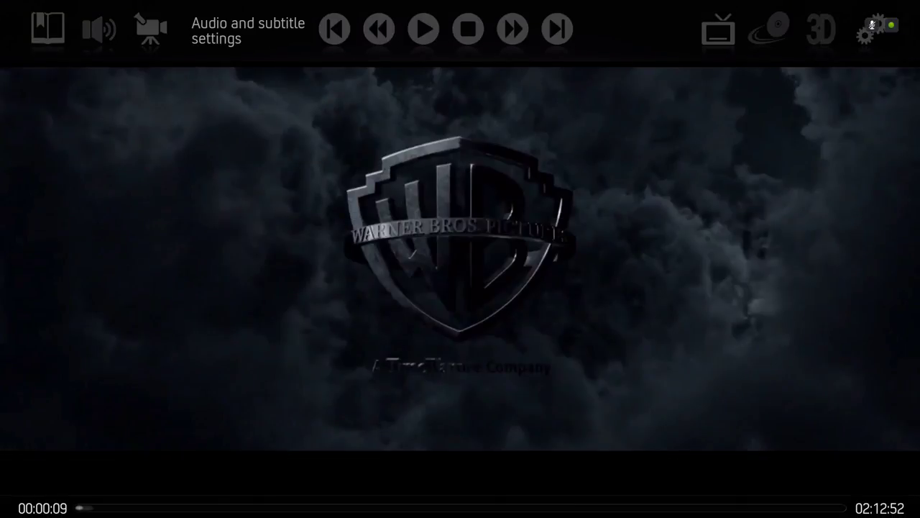
key("Right")
key("Right")
key("Right")
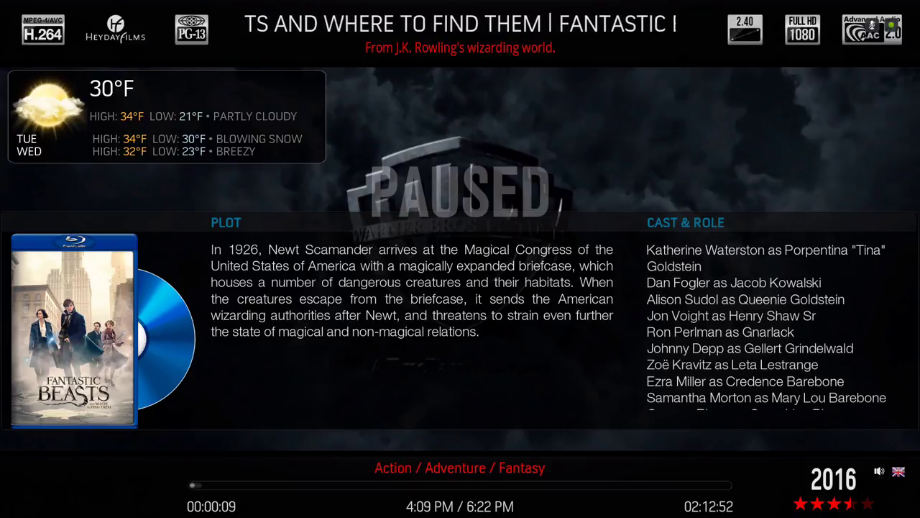
key("x")
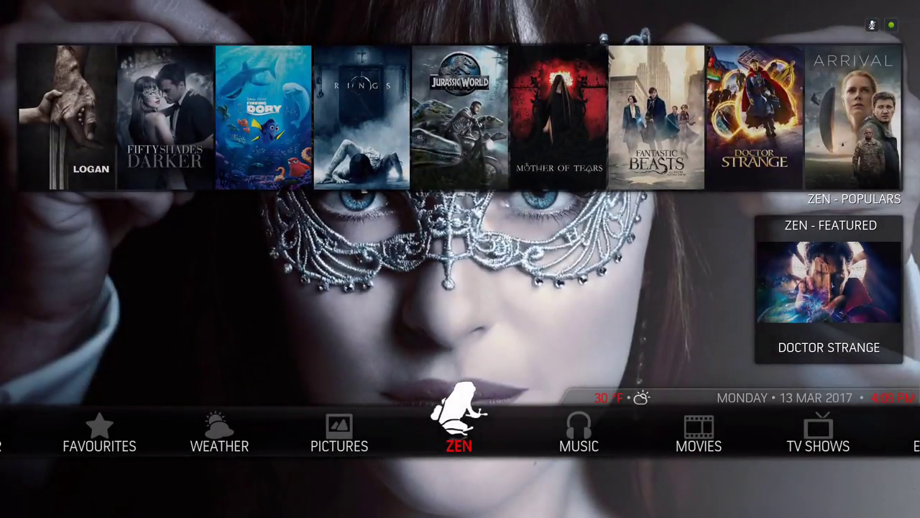